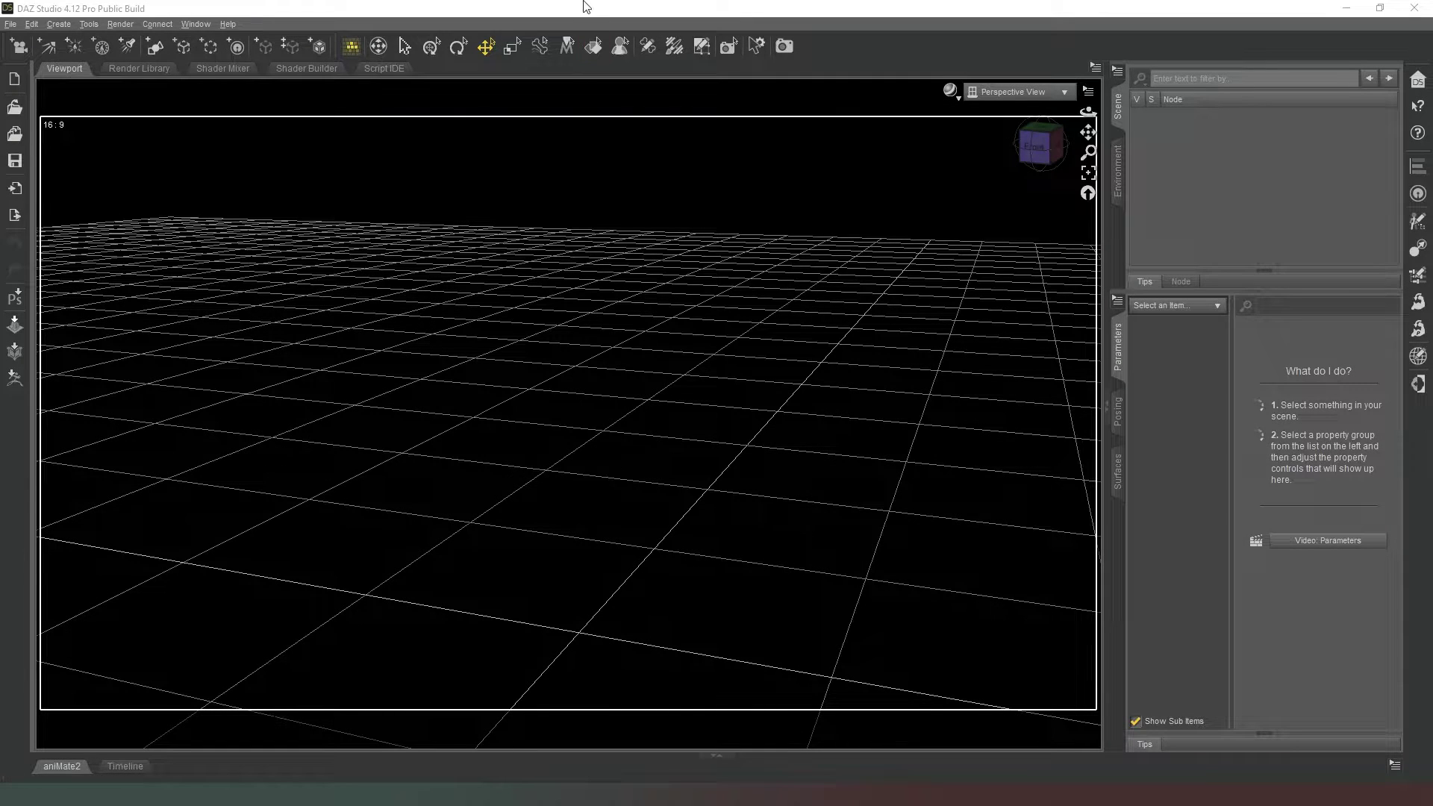
Create a Cube primitive with size 1 m and 10 divisions
{"action": "left_click", "coordinate": [153, 51]}
{"action": "left_click", "coordinate": [625, 310]}
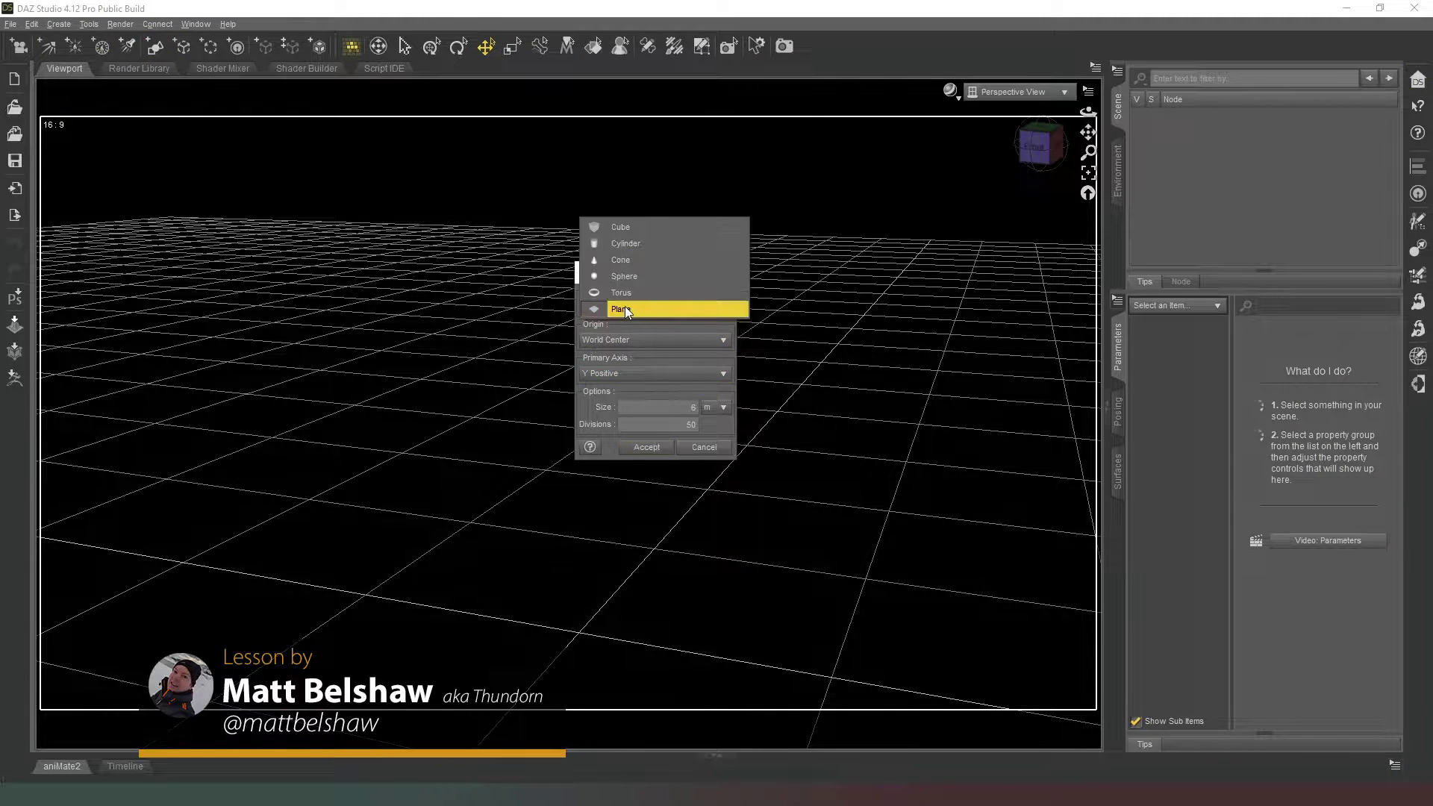
{"action": "left_click", "coordinate": [647, 227]}
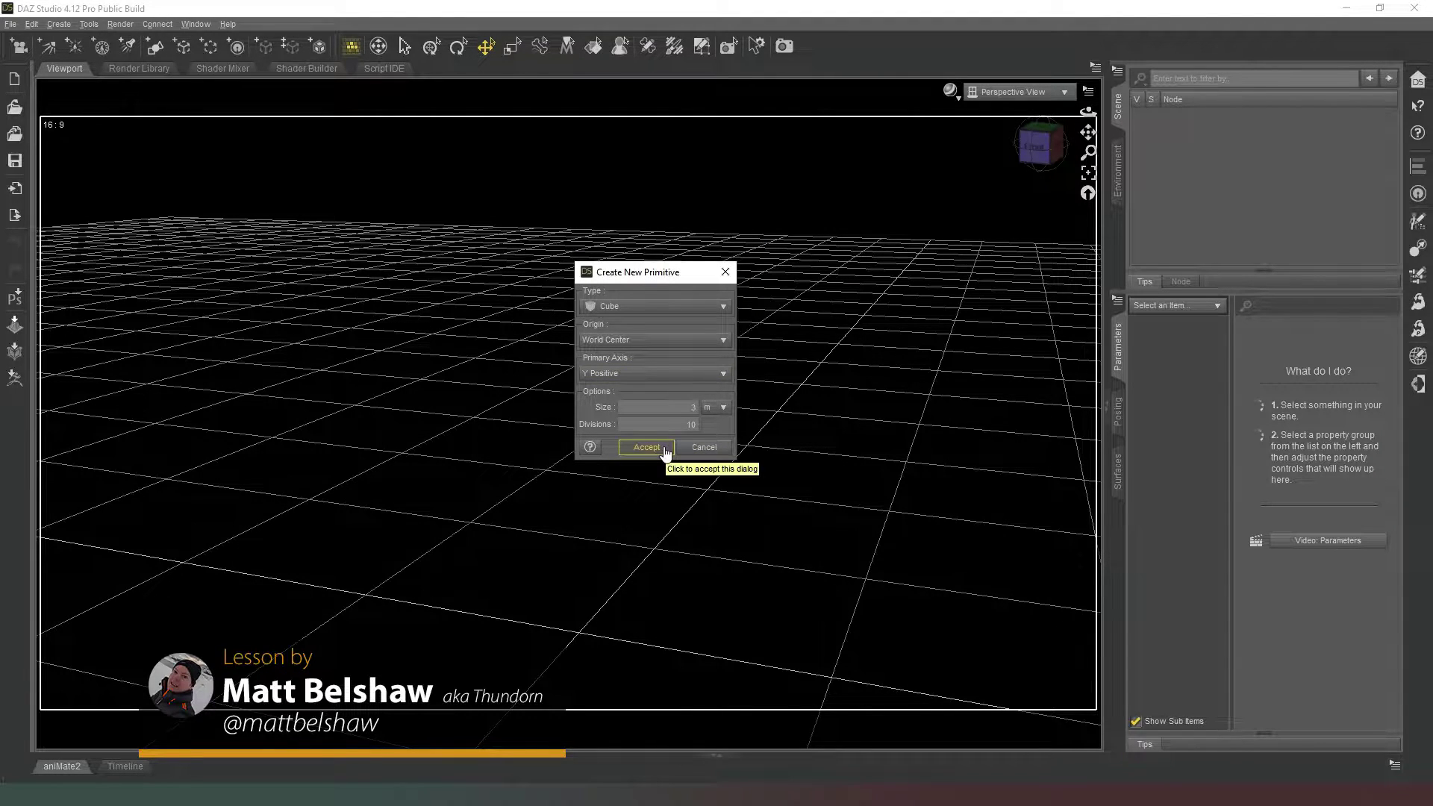
{"action": "left_click", "coordinate": [693, 407]}
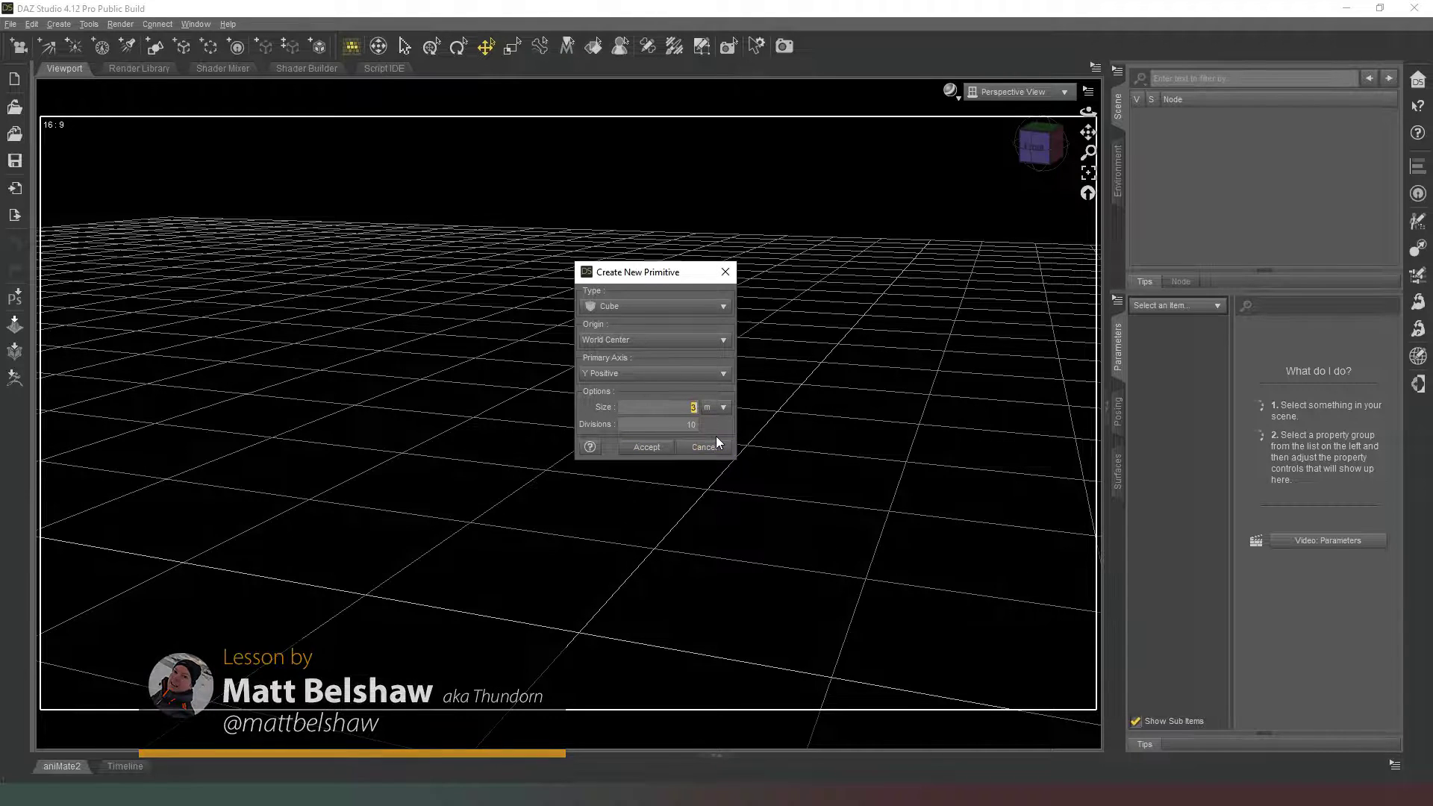
{"action": "type", "text": "1.5"}
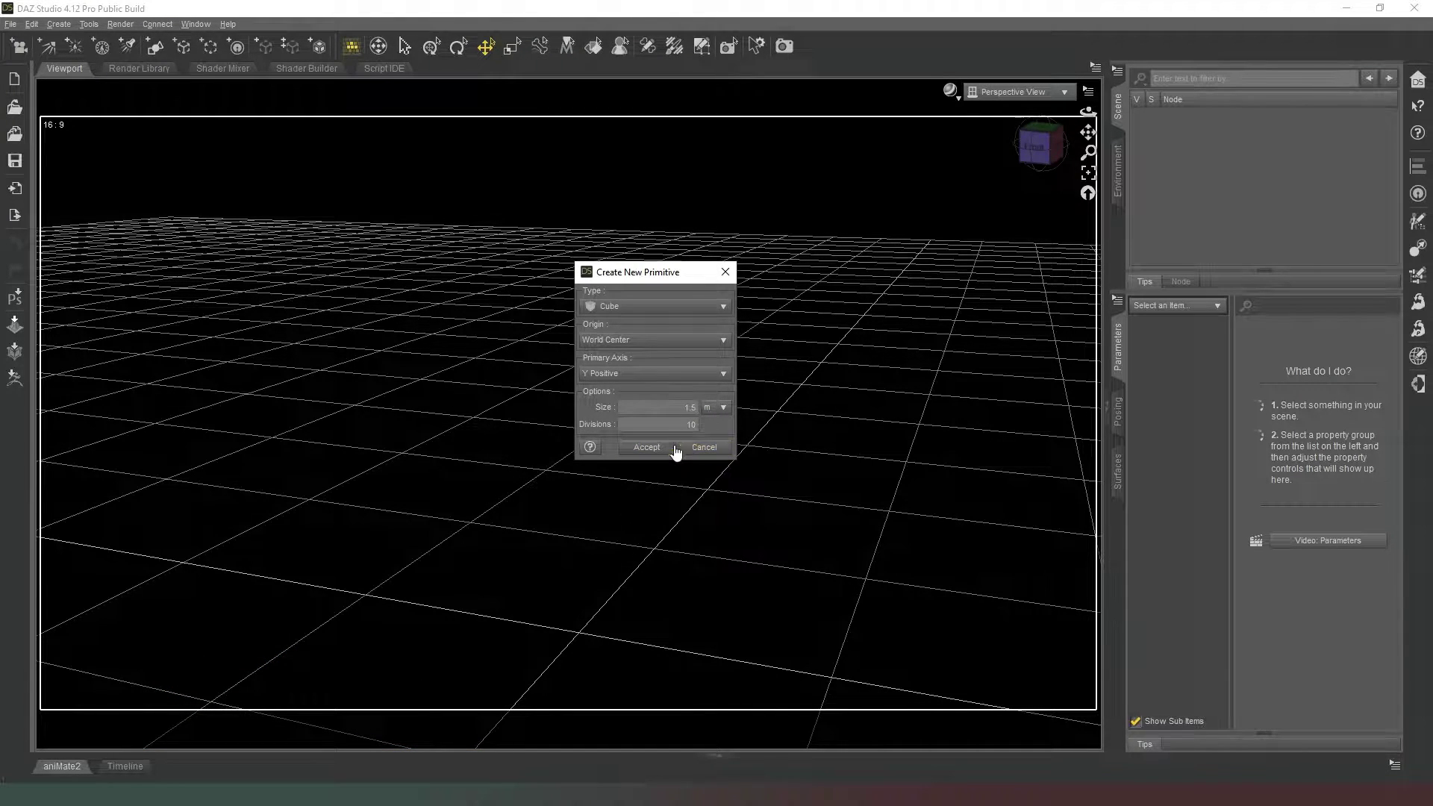
{"action": "left_click", "coordinate": [669, 447]}
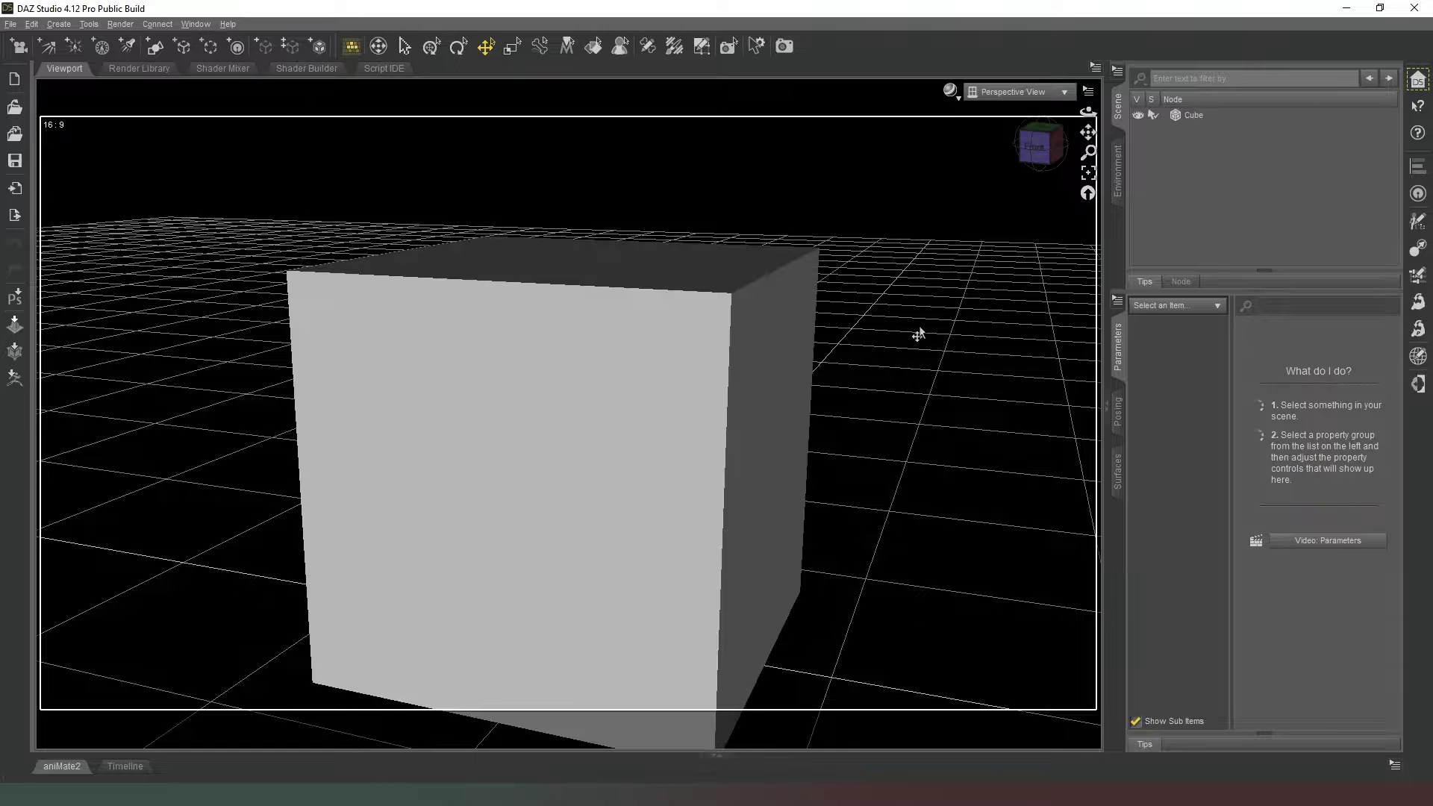
Show the viewport in wire-shaded style, face the cube front-on, and select Cube
{"action": "left_click", "coordinate": [950, 91]}
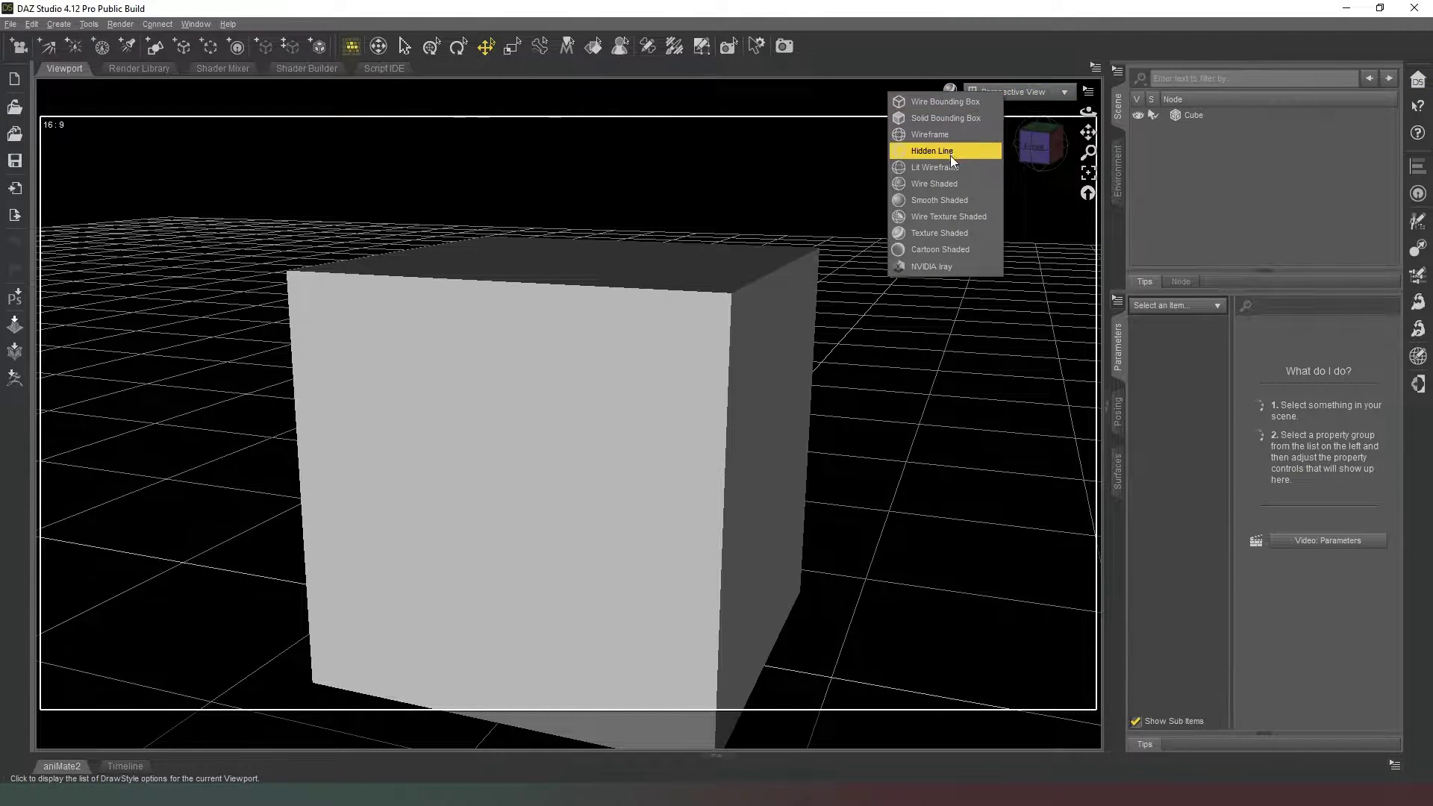
{"action": "left_click", "coordinate": [949, 185]}
{"action": "left_click_drag", "start_coordinate": [1034, 143], "coordinate": [1038, 153]}
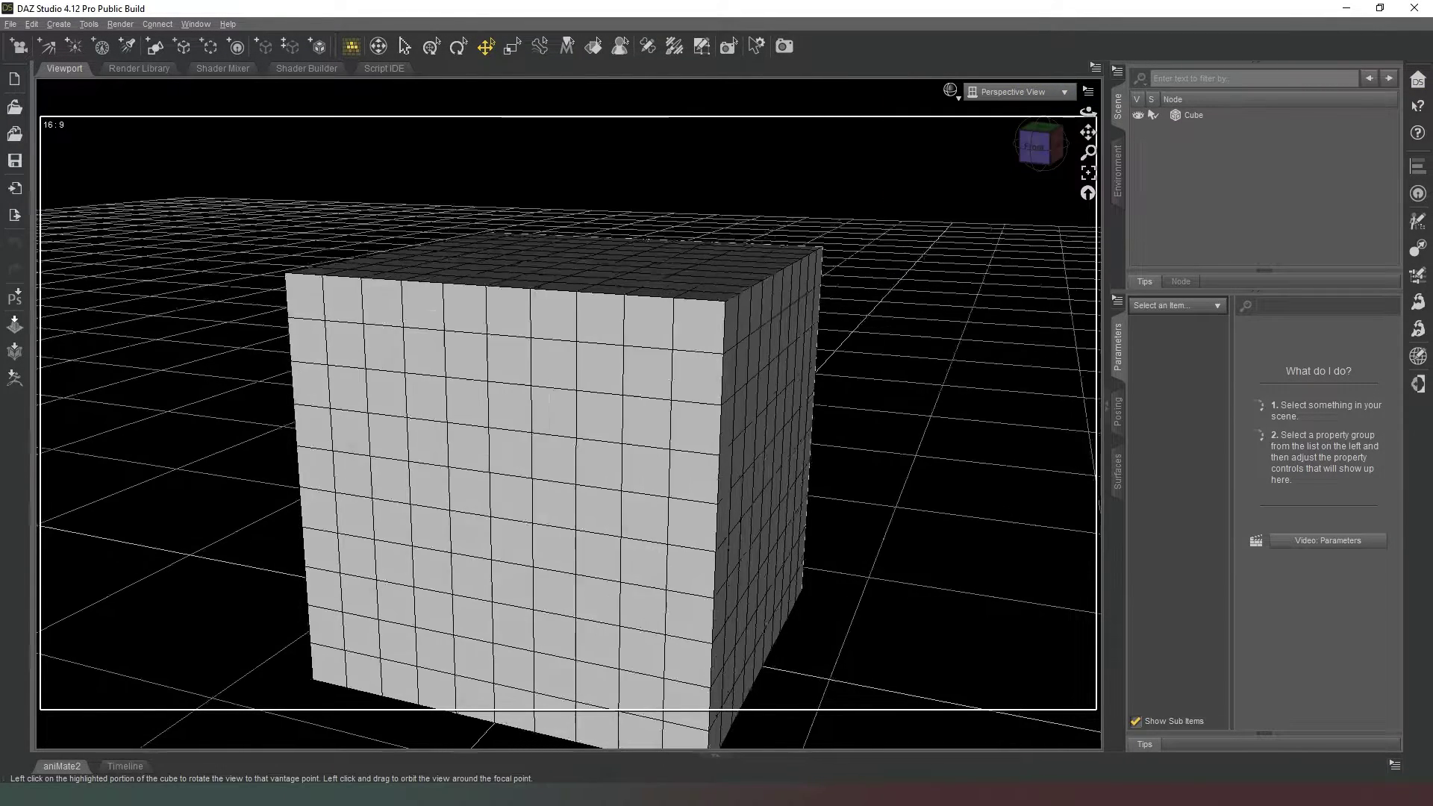
{"action": "left_click", "coordinate": [1037, 146]}
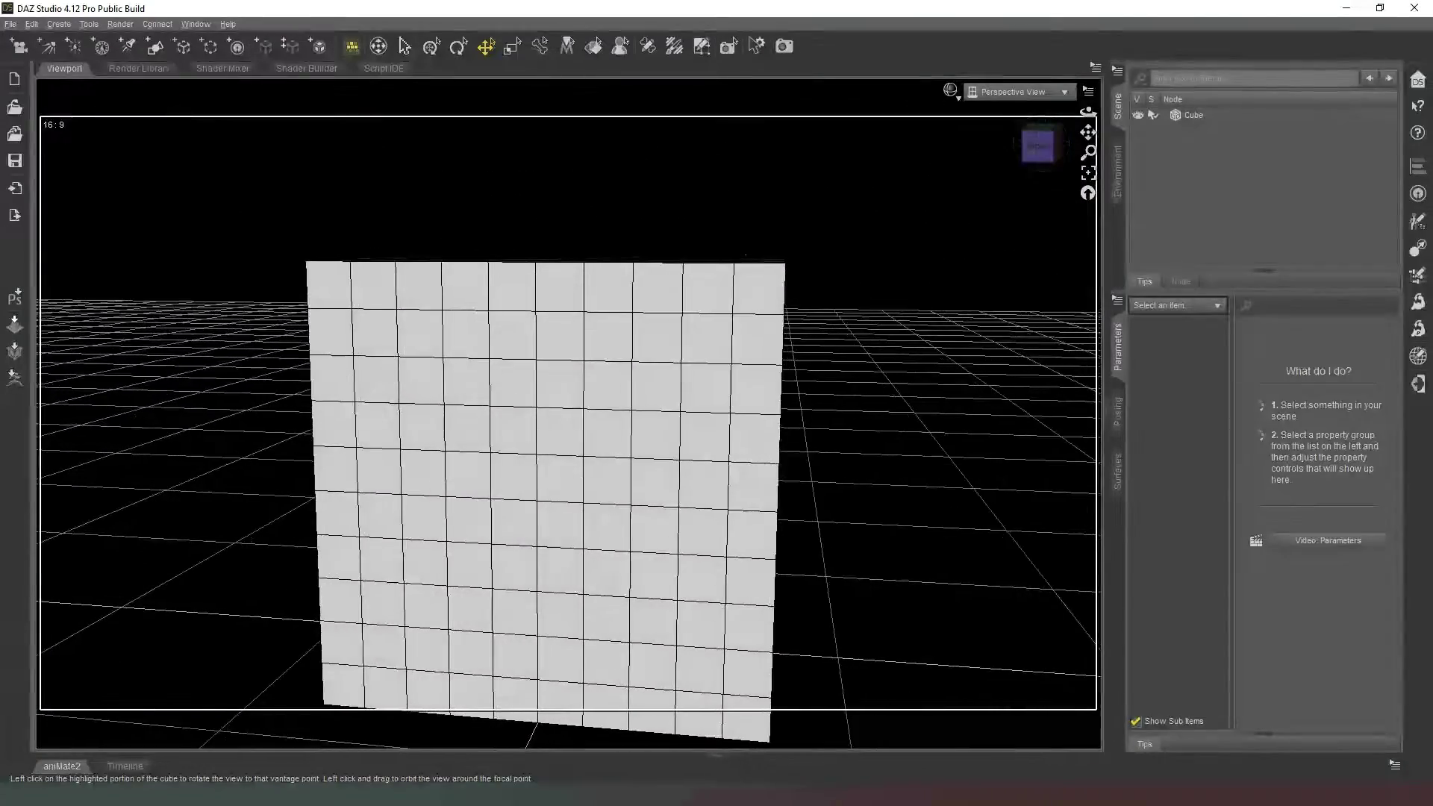
{"action": "left_click", "coordinate": [1037, 146]}
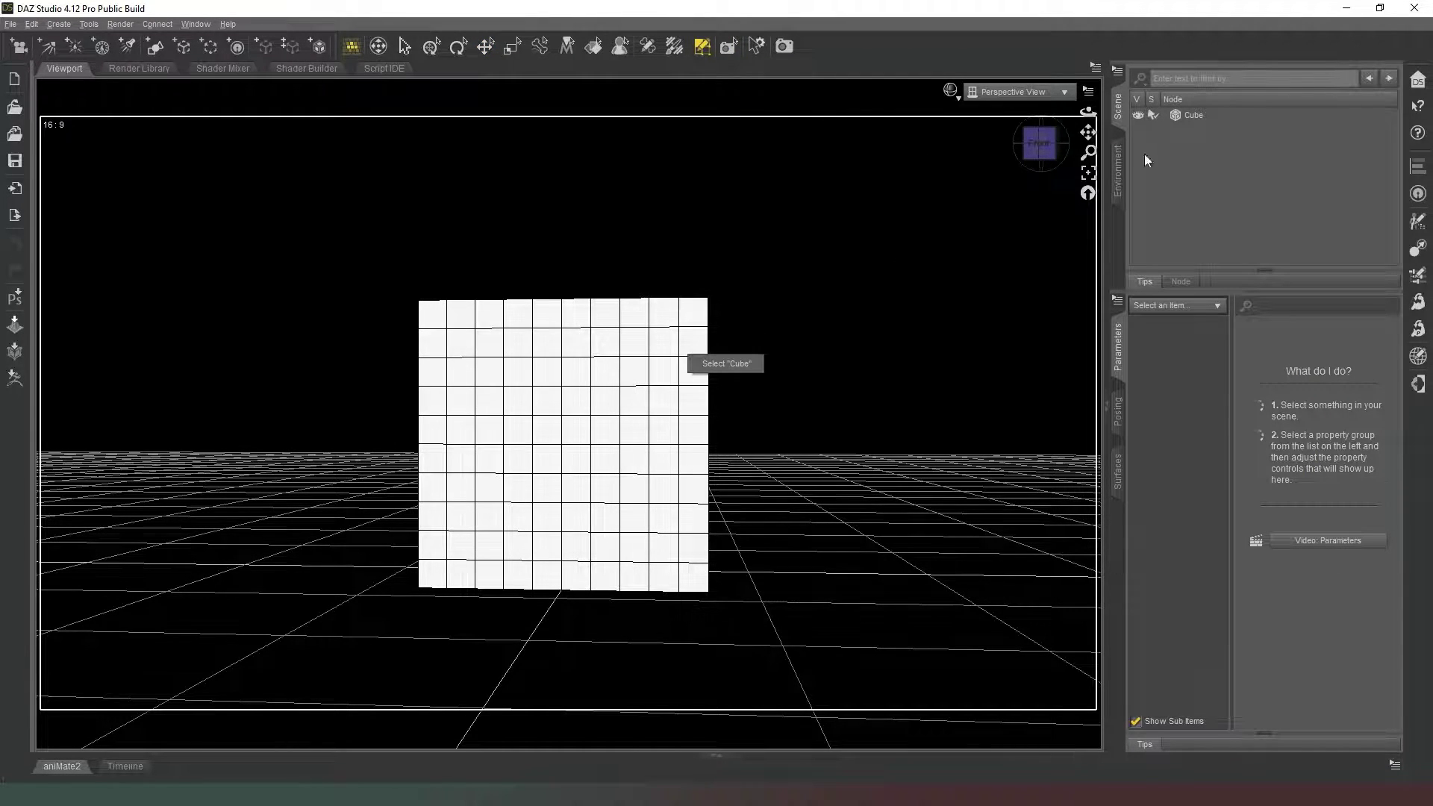
{"action": "left_click", "coordinate": [1192, 114]}
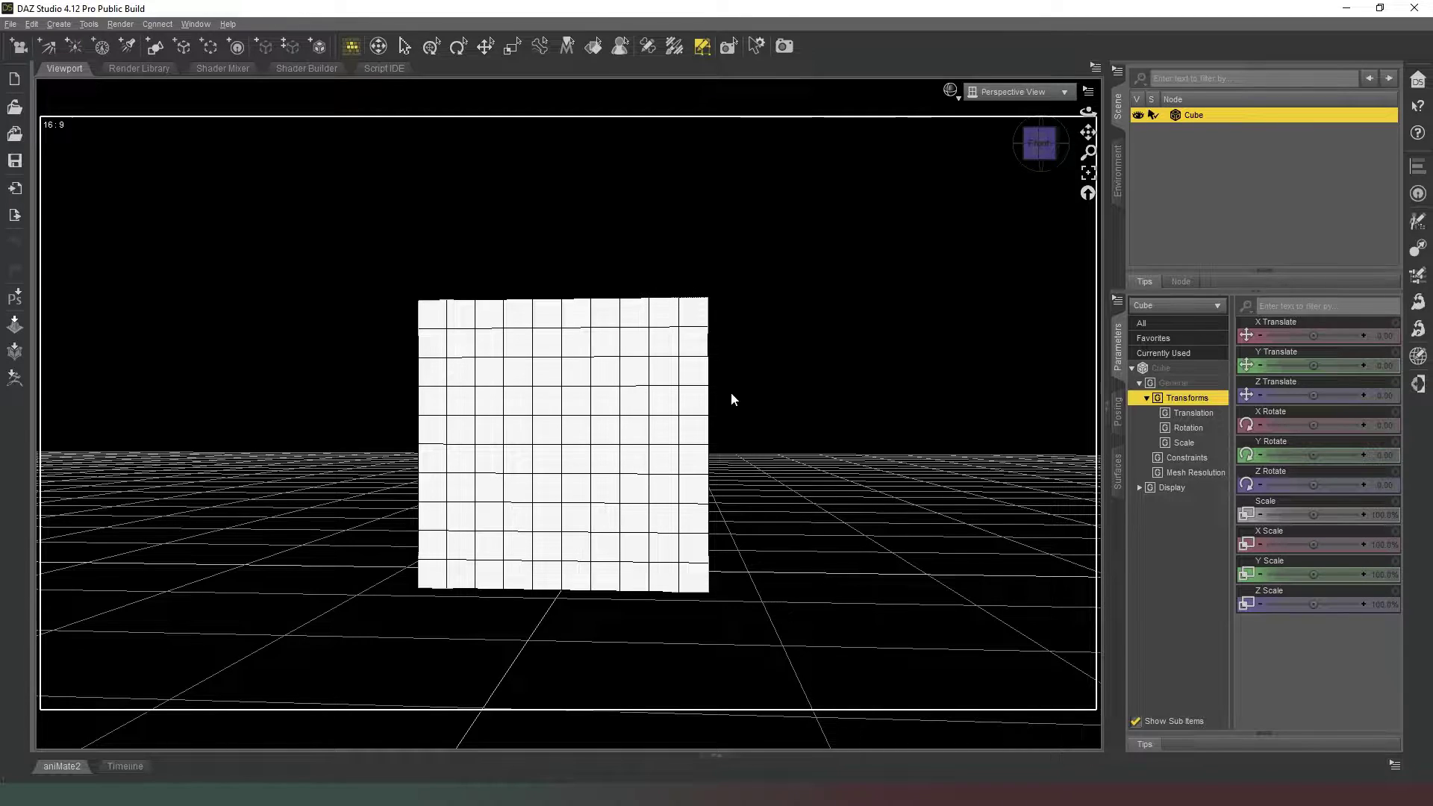
Marquee-select the cube's 100 front-face polygons and delete them from the geometry
{"action": "right_click", "coordinate": [642, 330]}
{"action": "mouse_move", "coordinate": [685, 339]}
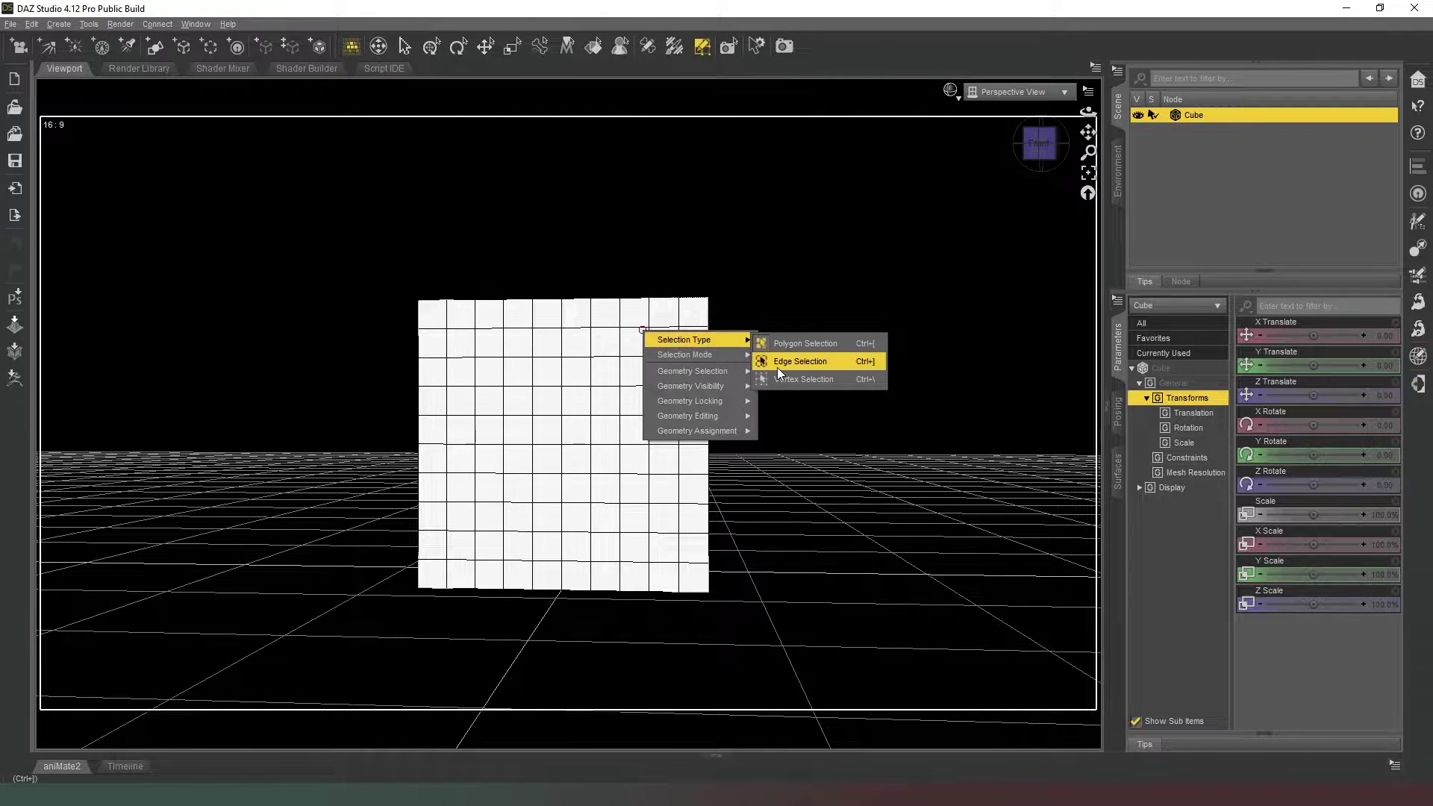
{"action": "left_click", "coordinate": [779, 362]}
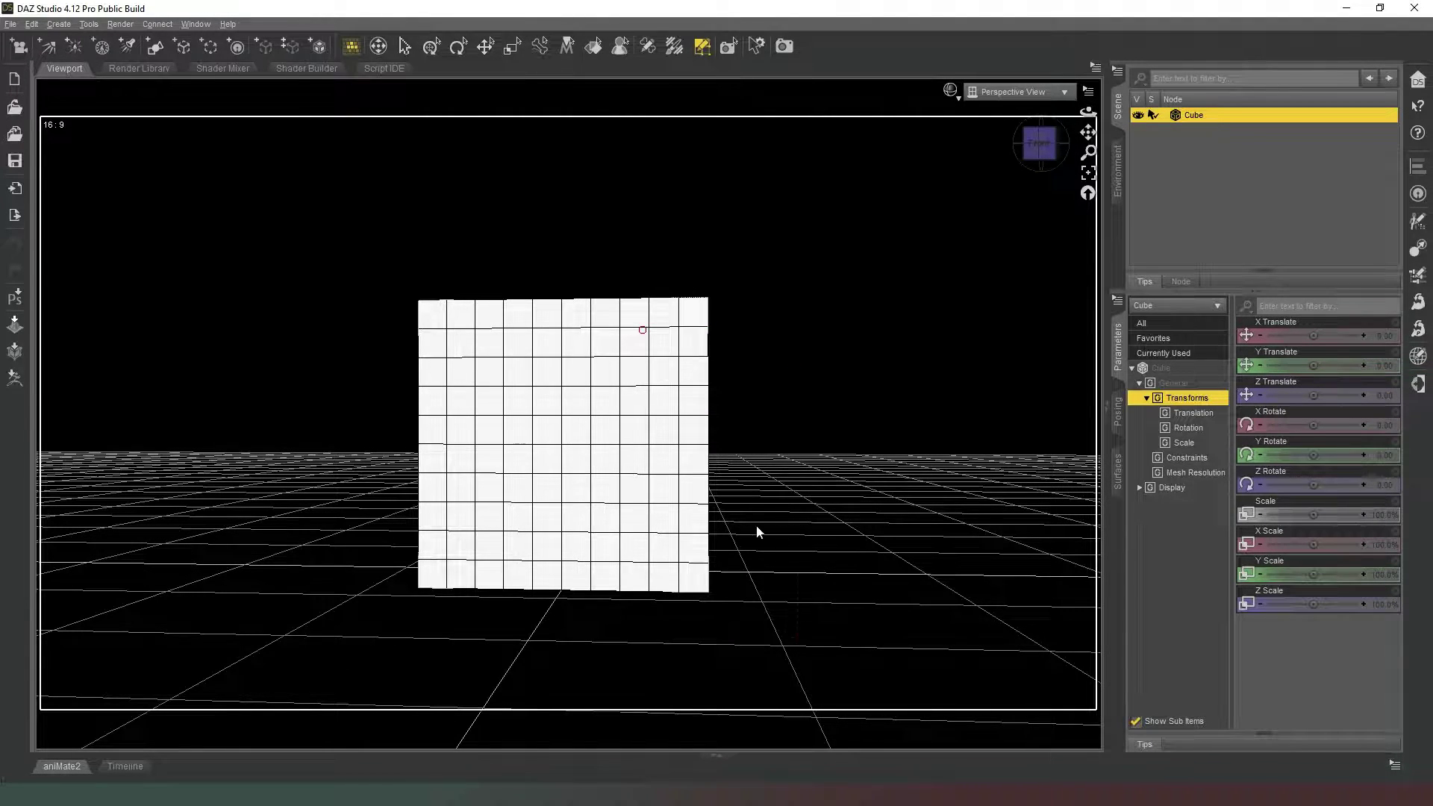
{"action": "left_click_drag", "start_coordinate": [707, 308], "coordinate": [700, 277]}
{"action": "left_click_drag", "start_coordinate": [1039, 144], "coordinate": [1045, 194]}
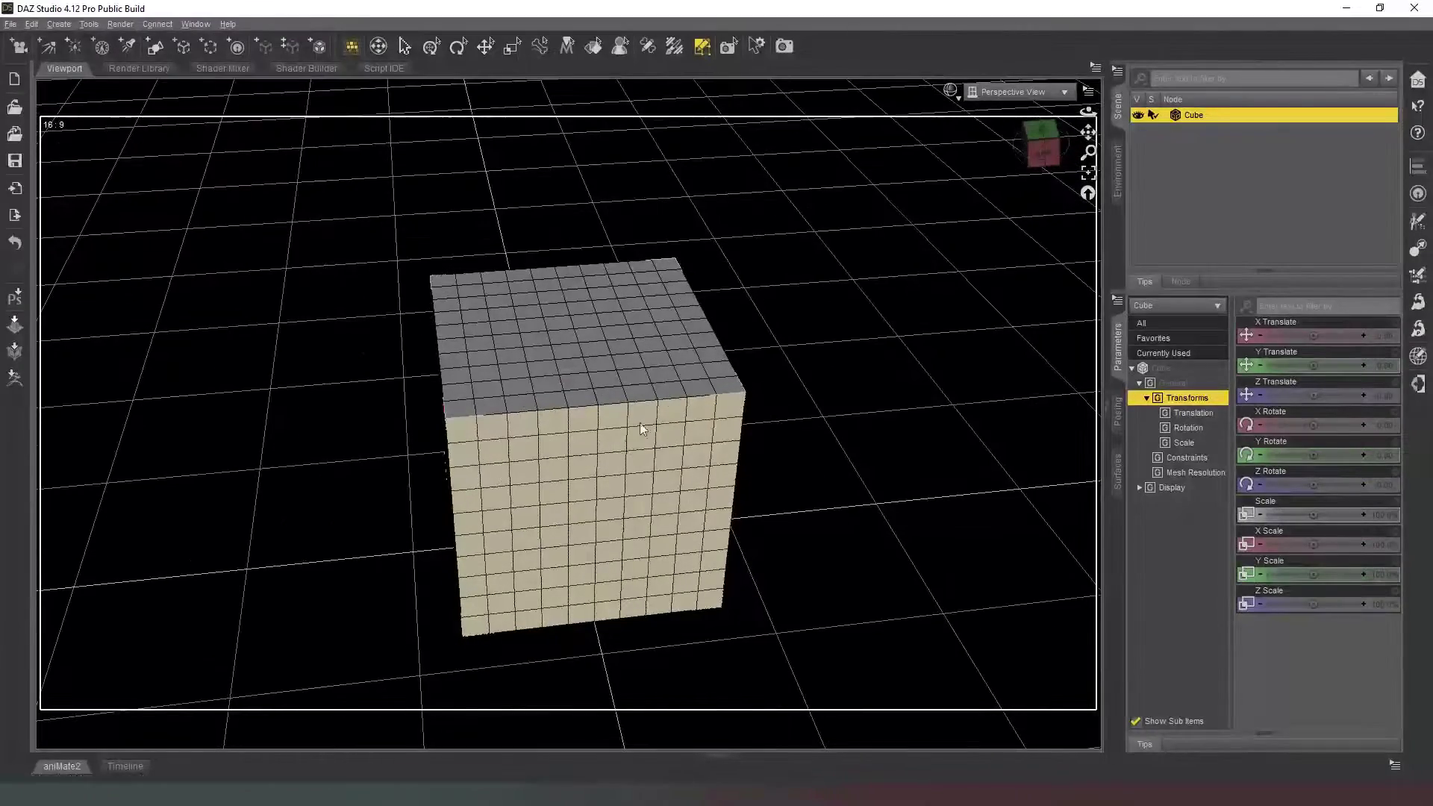
{"action": "right_click", "coordinate": [615, 489]}
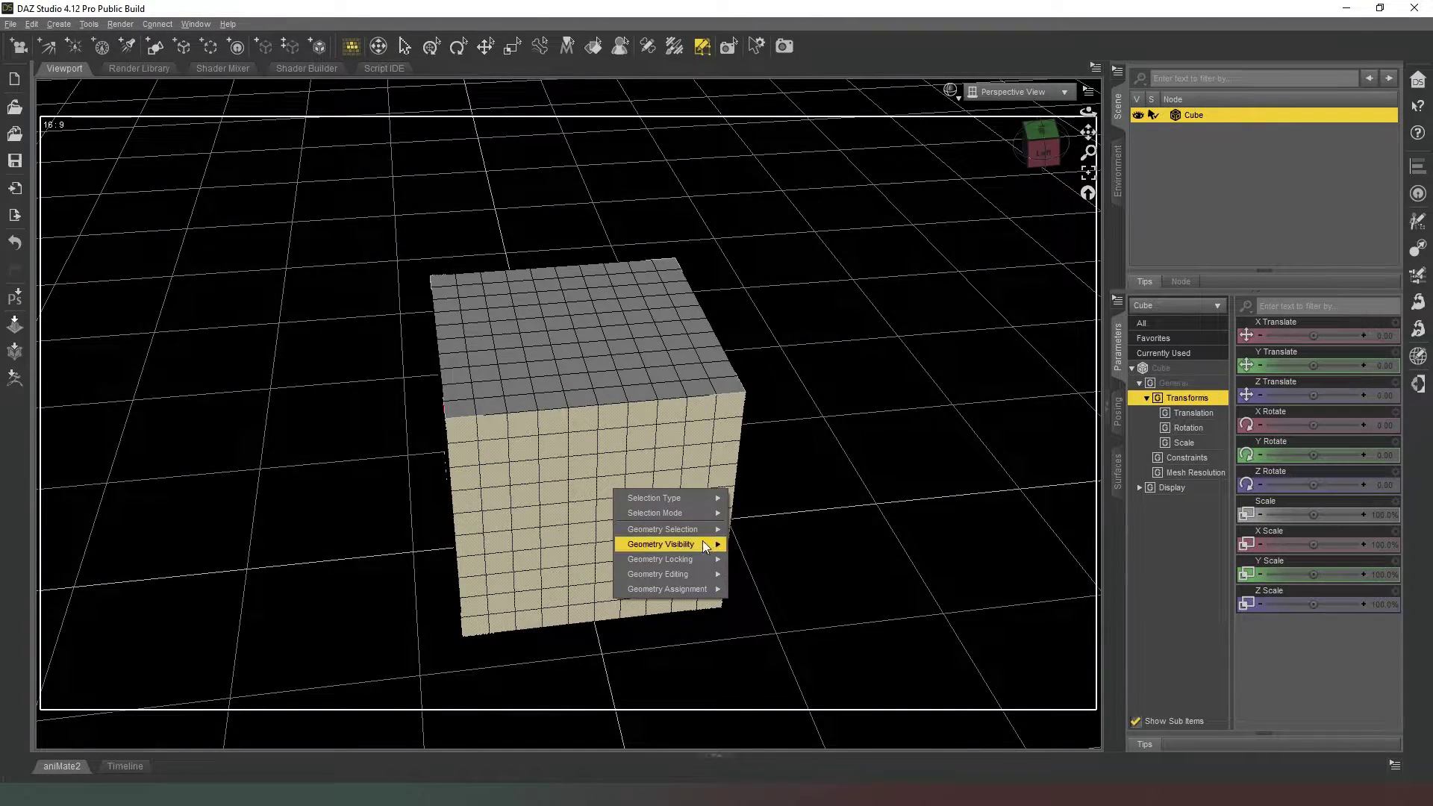
{"action": "mouse_move", "coordinate": [660, 573]}
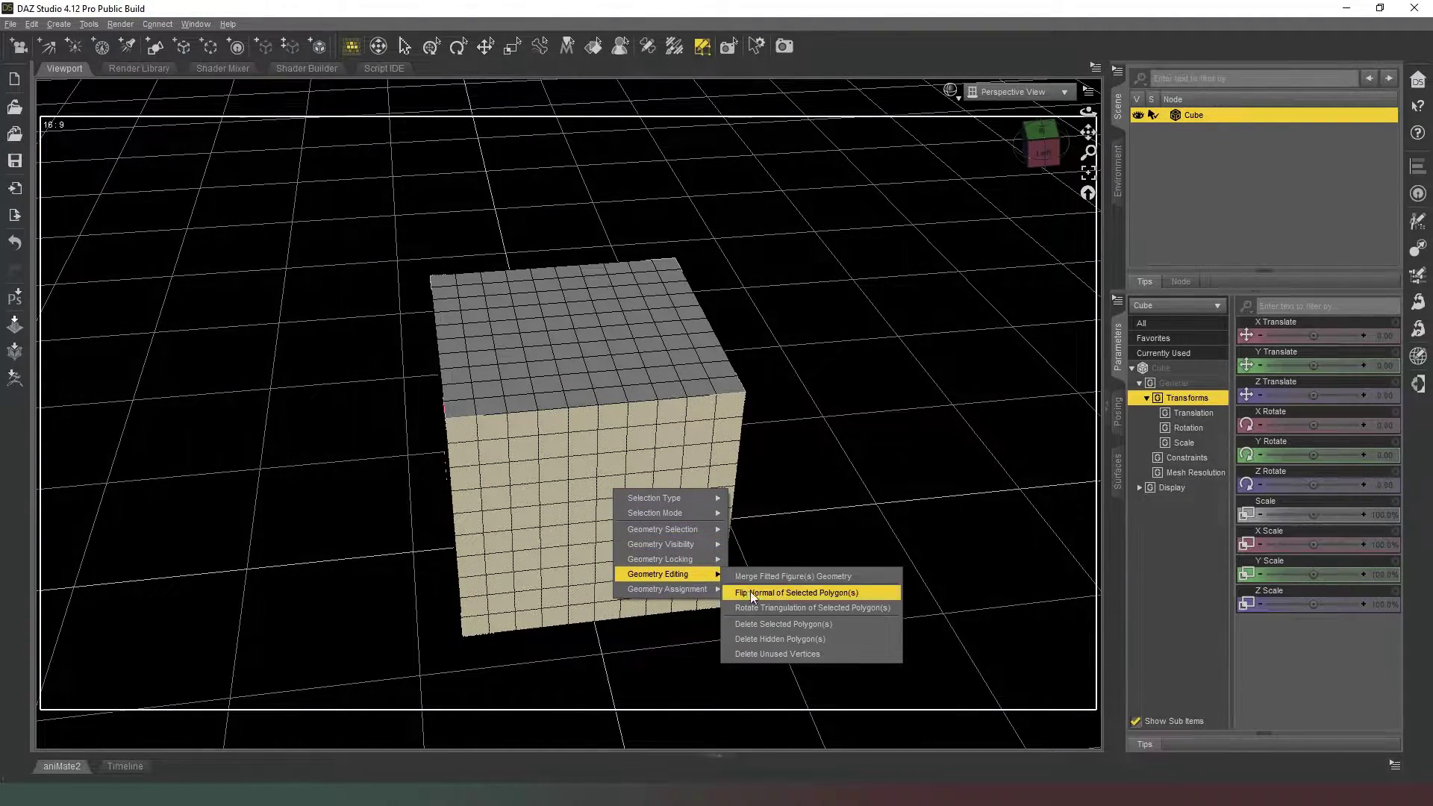
{"action": "left_click", "coordinate": [785, 625]}
{"action": "key", "text": "Return"}
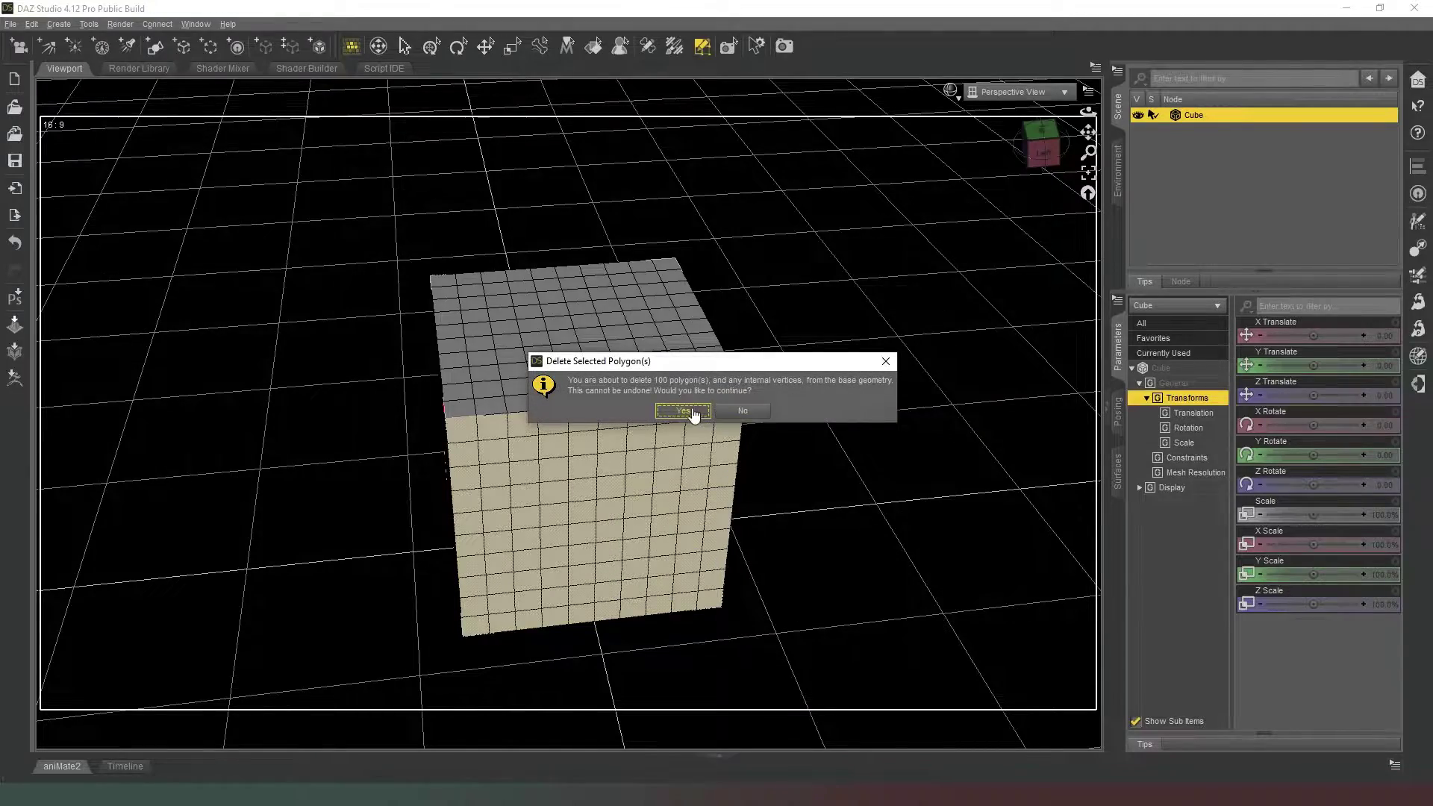
{"action": "left_click_drag", "start_coordinate": [1041, 146], "coordinate": [1074, 149]}
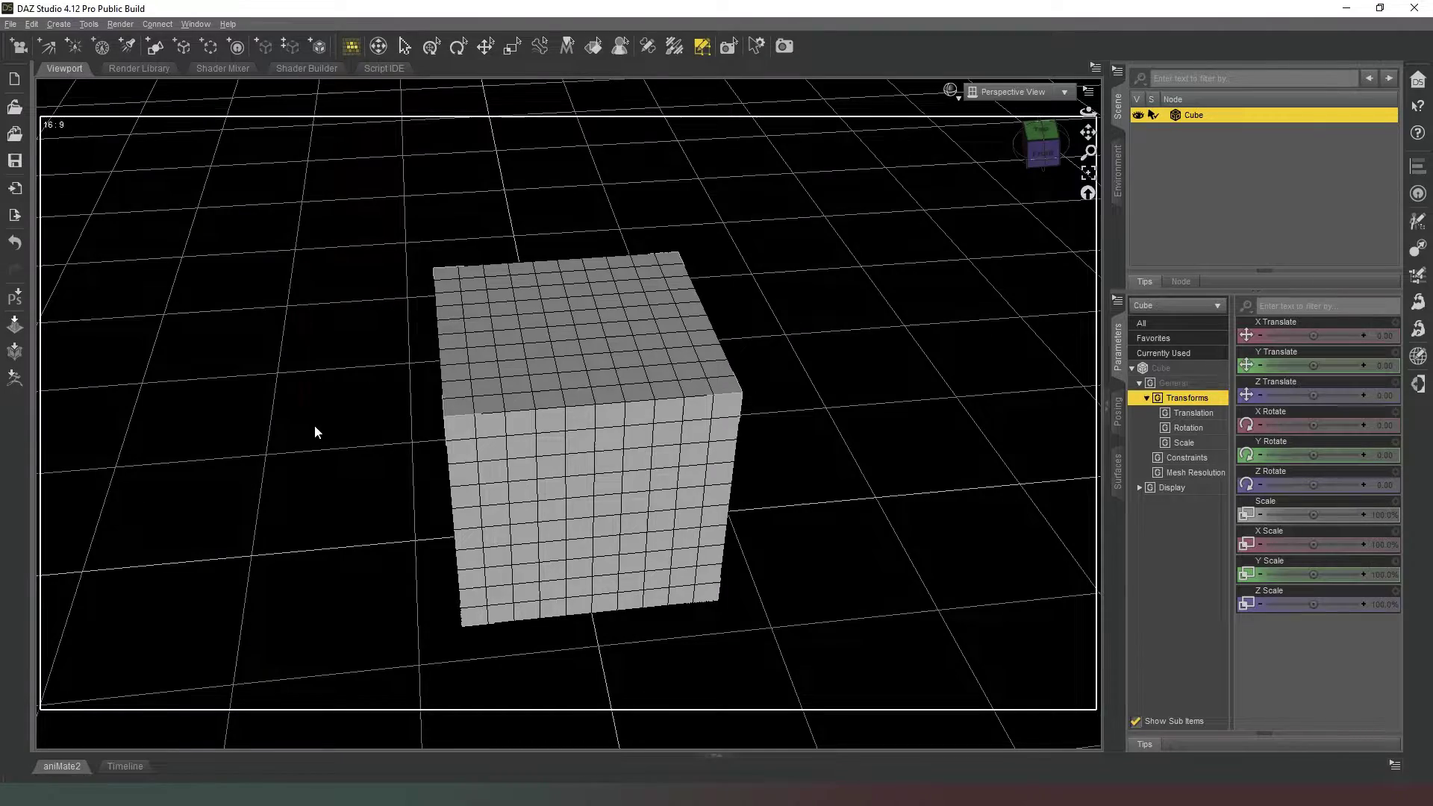
Delete a second side's selected polygons so the cube is open on two sides
{"action": "left_click", "coordinate": [1042, 153]}
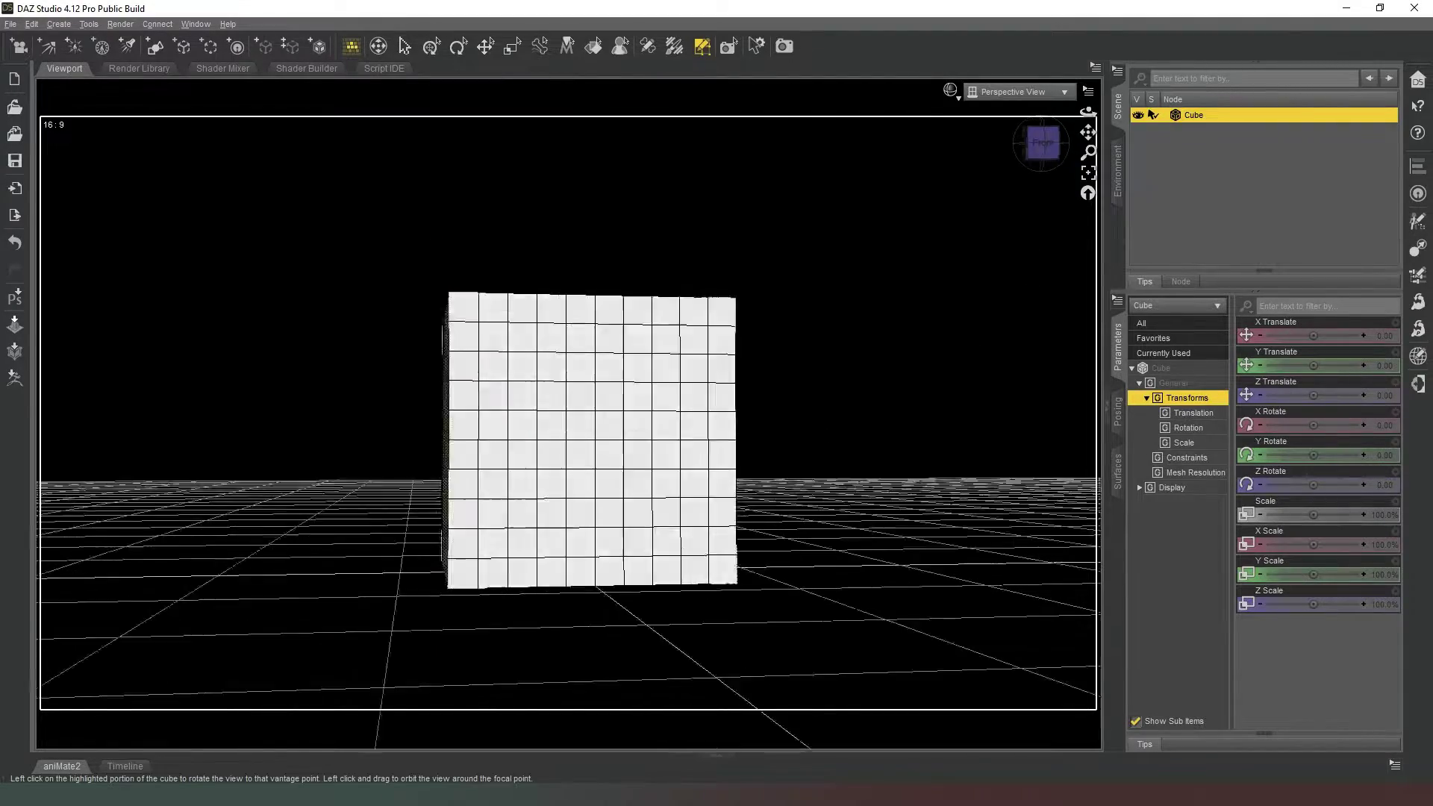
{"action": "left_click_drag", "start_coordinate": [1041, 146], "coordinate": [1045, 164]}
{"action": "left_click", "coordinate": [1041, 146]}
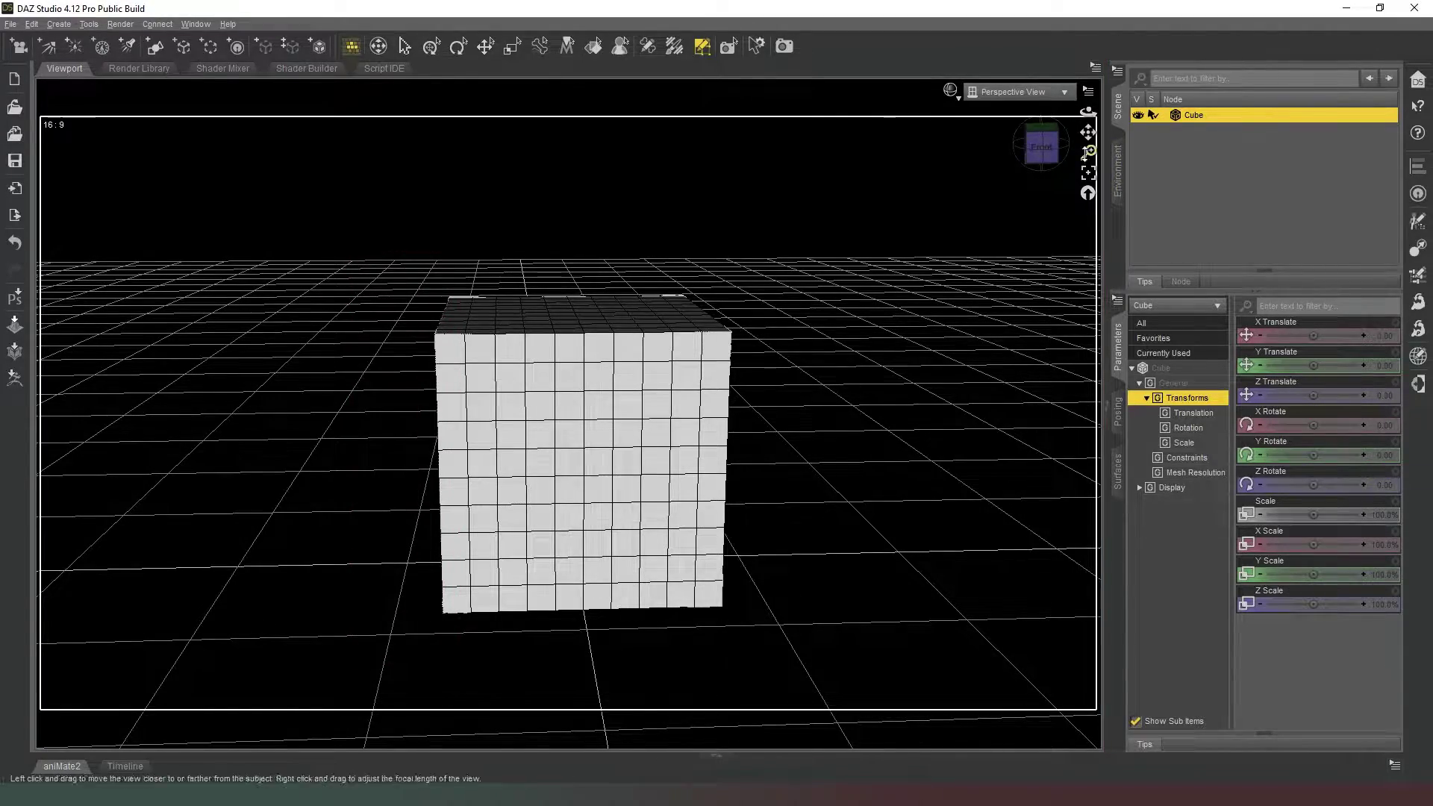
{"action": "left_click_drag", "start_coordinate": [1041, 146], "coordinate": [869, 250]}
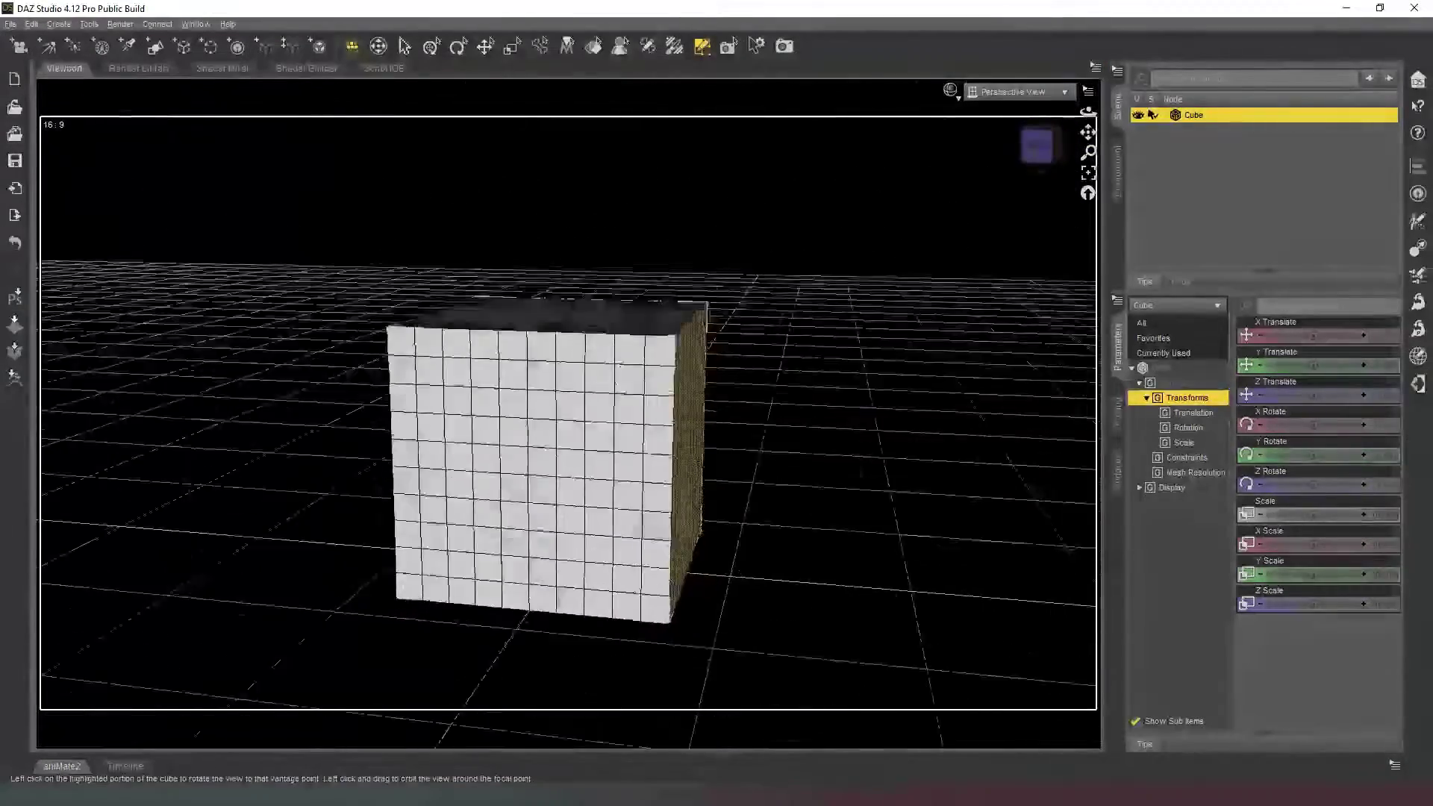
{"action": "right_click", "coordinate": [615, 457]}
{"action": "mouse_move", "coordinate": [660, 542]}
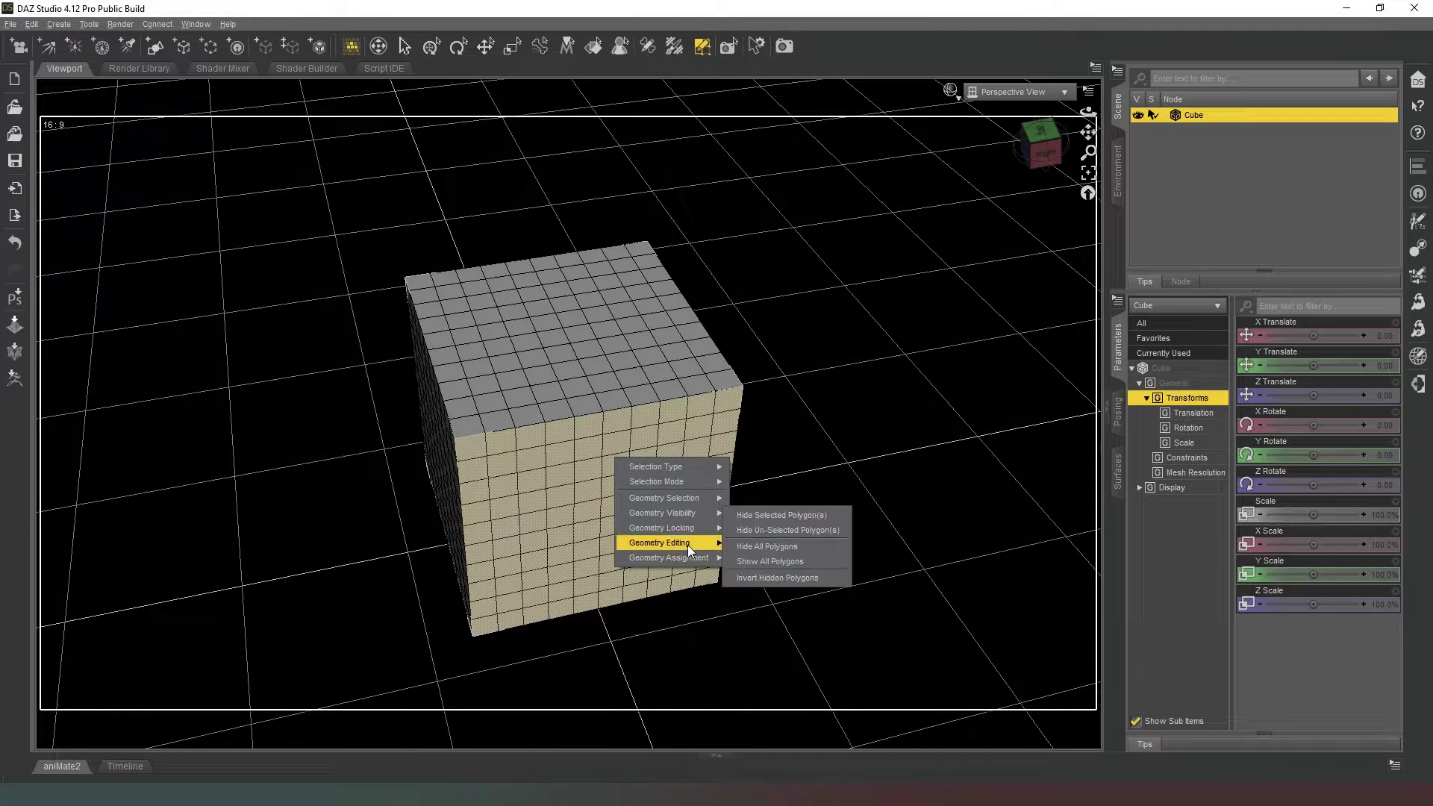
{"action": "left_click", "coordinate": [787, 591]}
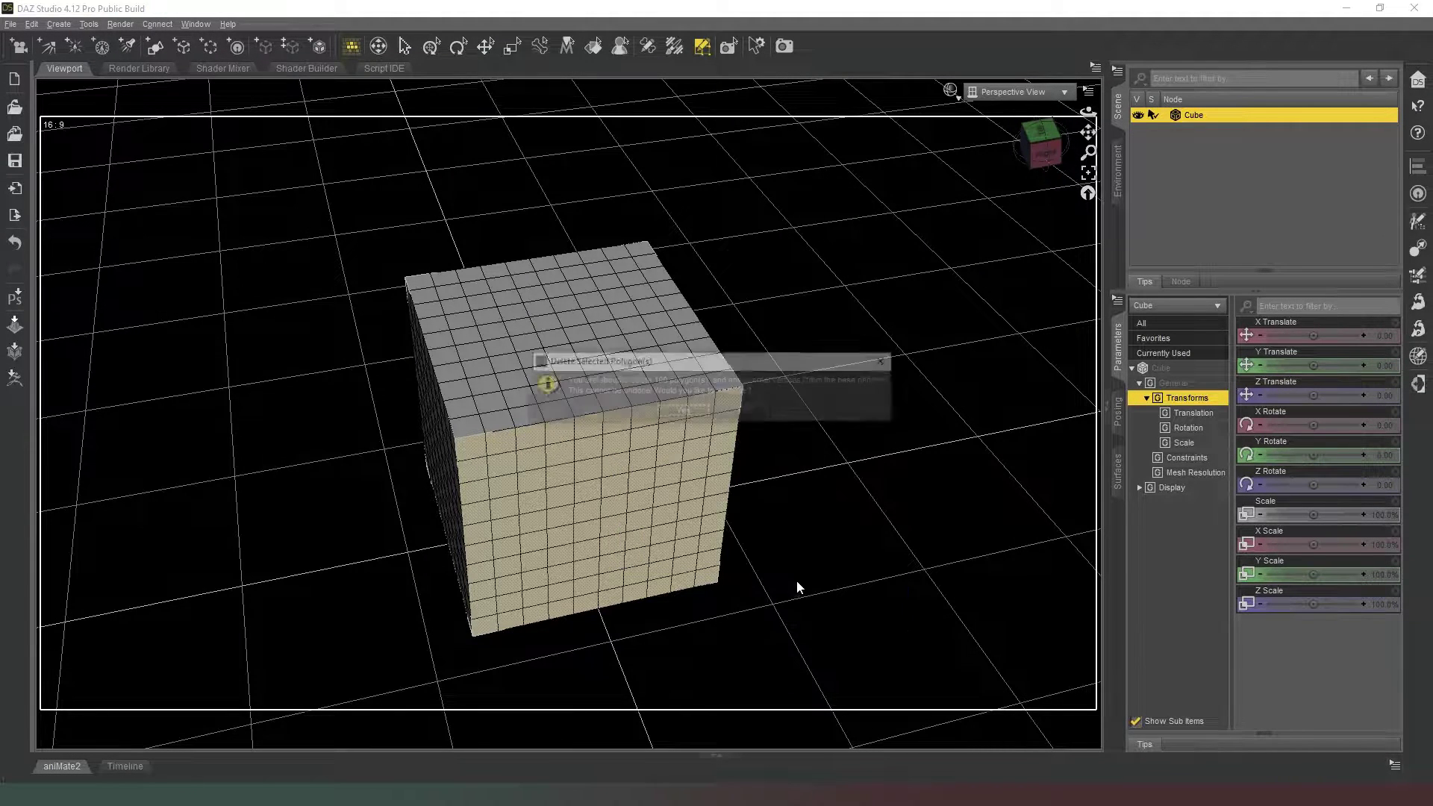
{"action": "left_click", "coordinate": [683, 410]}
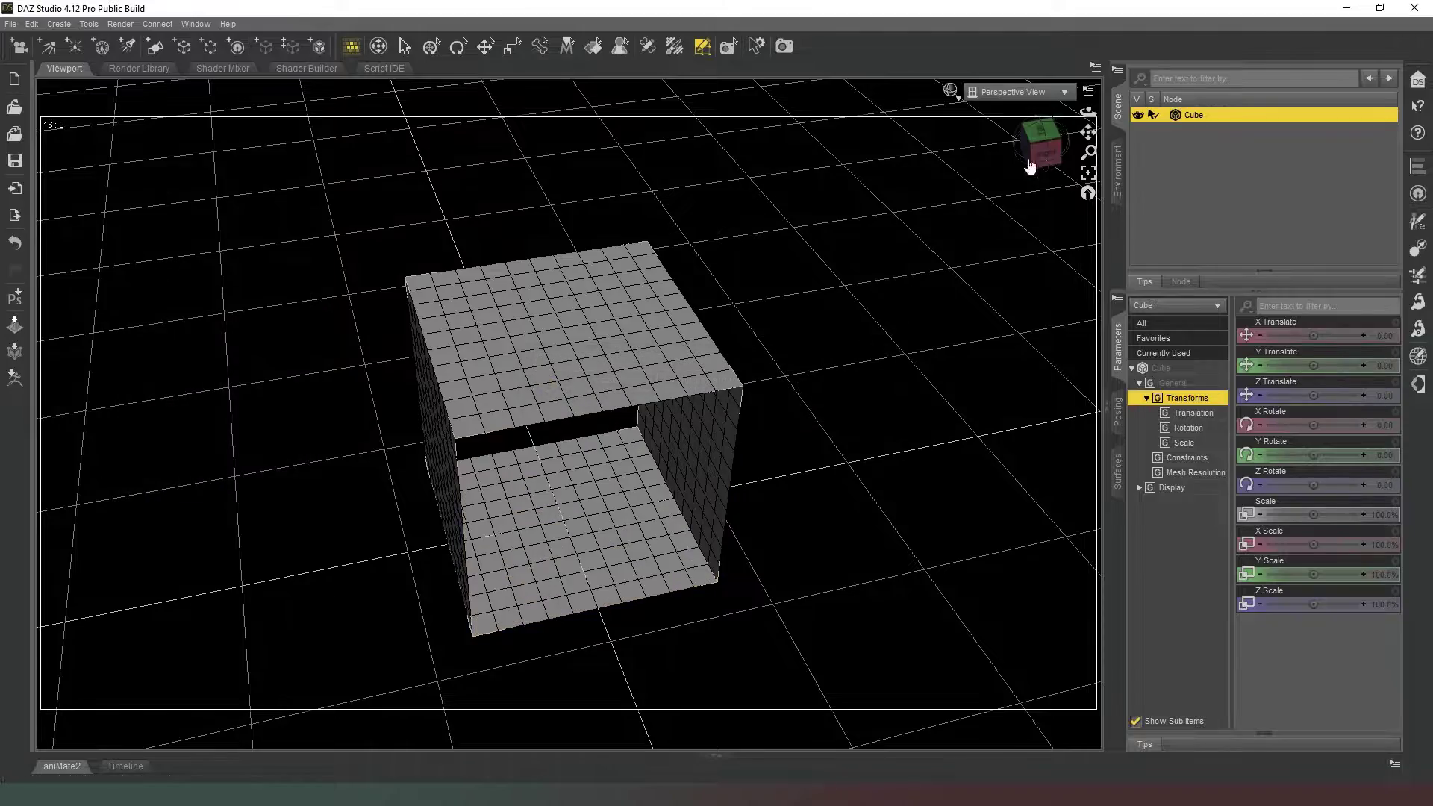
{"action": "left_click", "coordinate": [1041, 146]}
Scale the open cube to 14.8% X and 61.8% Y for thin frame walls
{"action": "left_click", "coordinate": [1089, 195]}
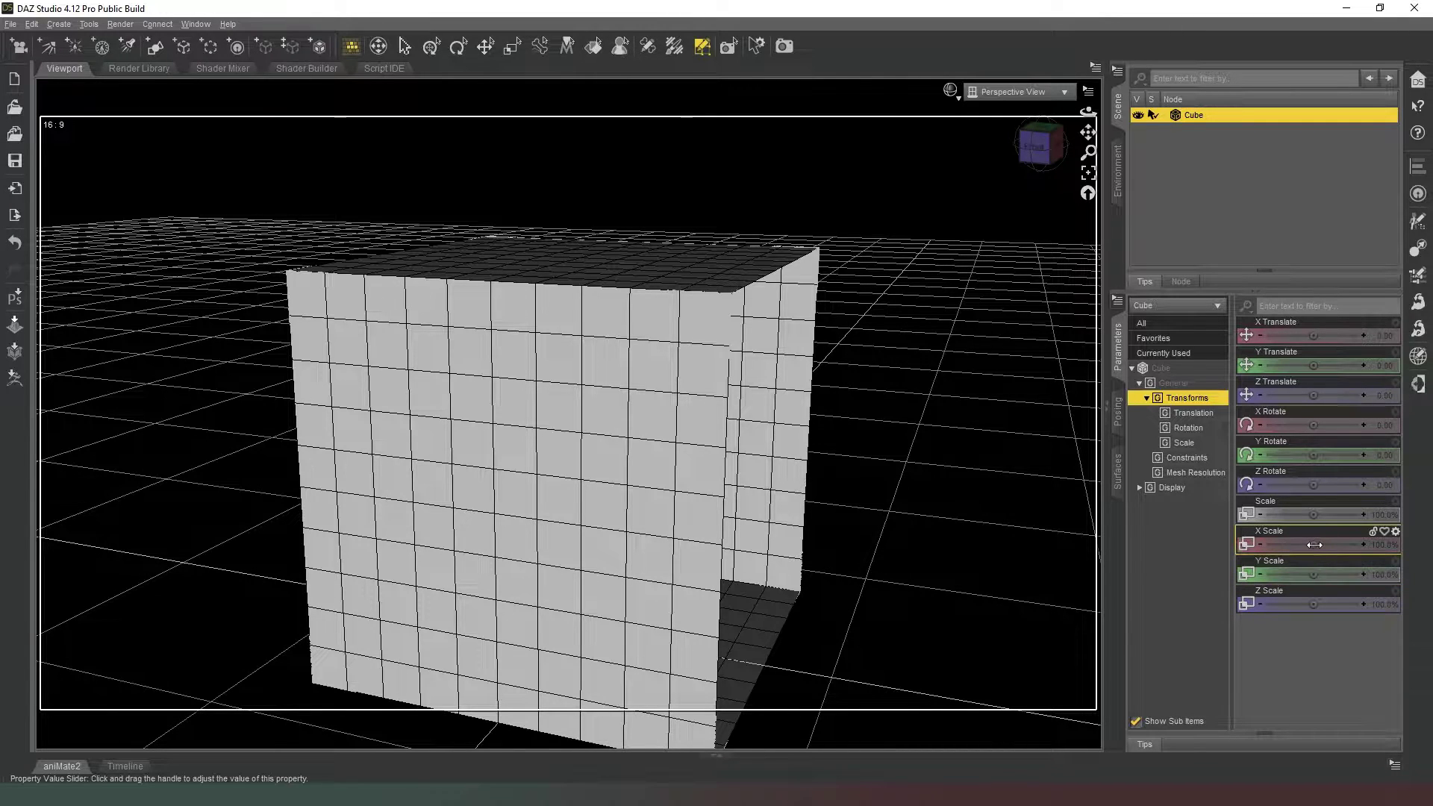
{"action": "left_click_drag", "start_coordinate": [1313, 544], "coordinate": [1287, 544]}
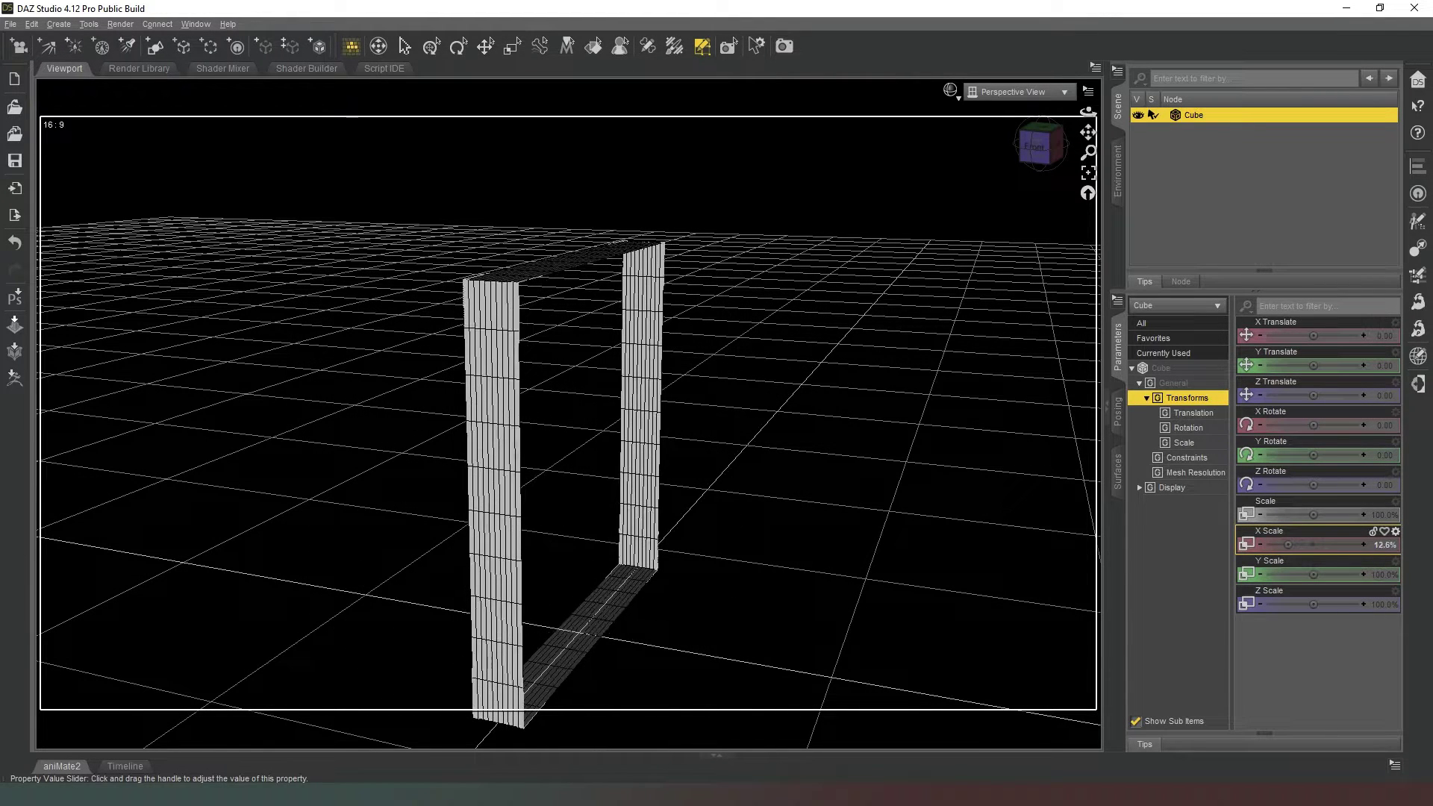
{"action": "left_click_drag", "start_coordinate": [1287, 545], "coordinate": [1291, 545]}
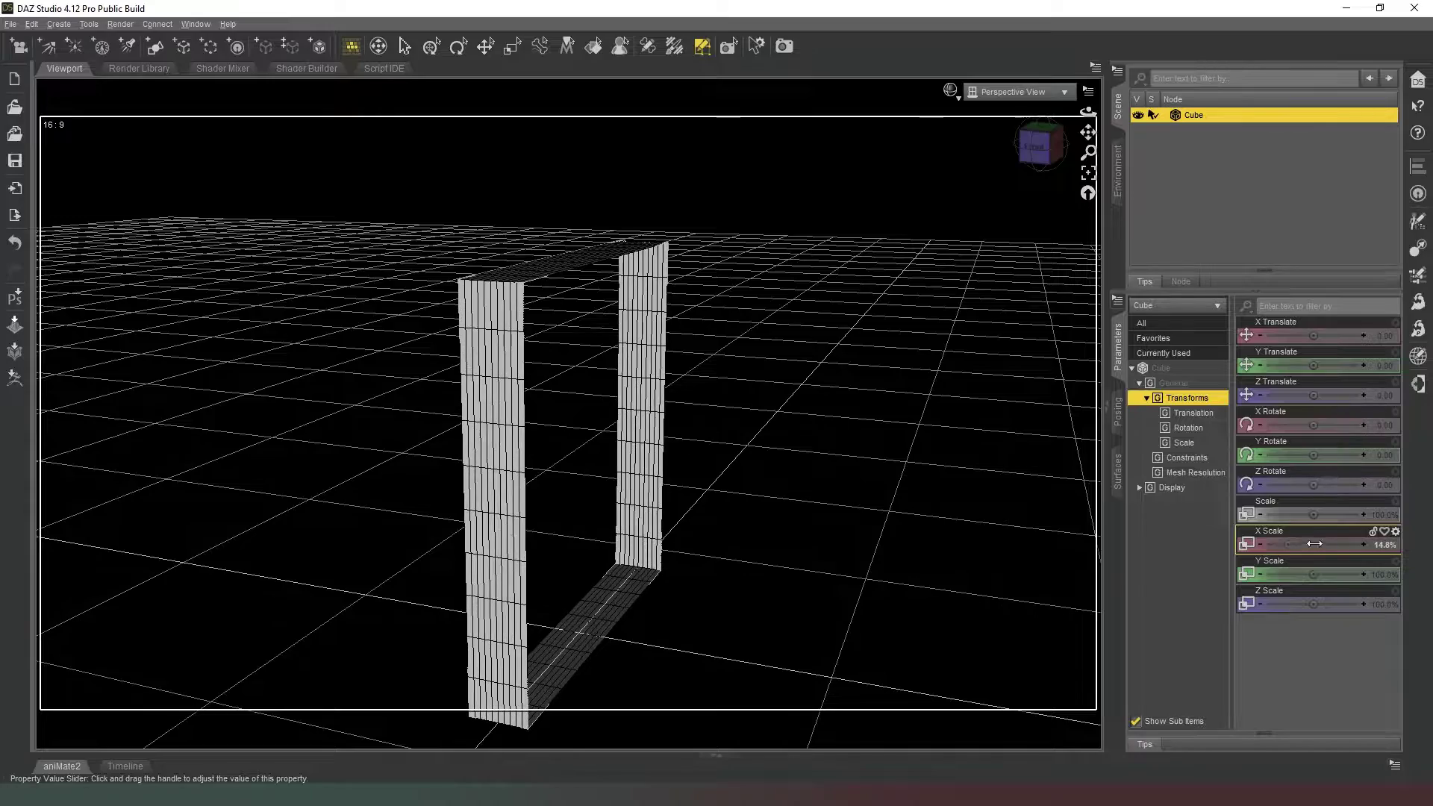
{"action": "left_click_drag", "start_coordinate": [1040, 145], "coordinate": [1036, 149]}
{"action": "left_click", "coordinate": [1038, 143]}
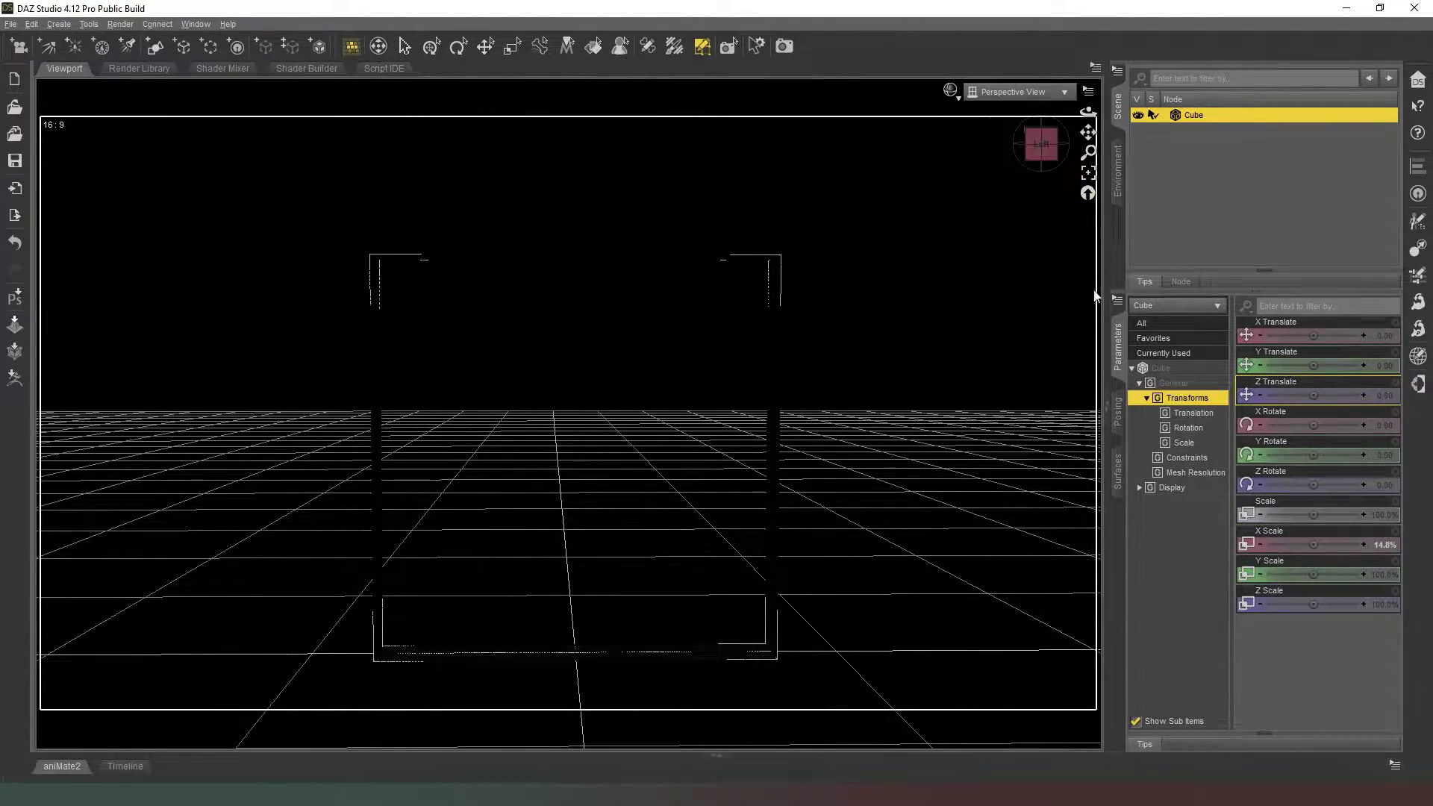
{"action": "left_click", "coordinate": [1041, 164]}
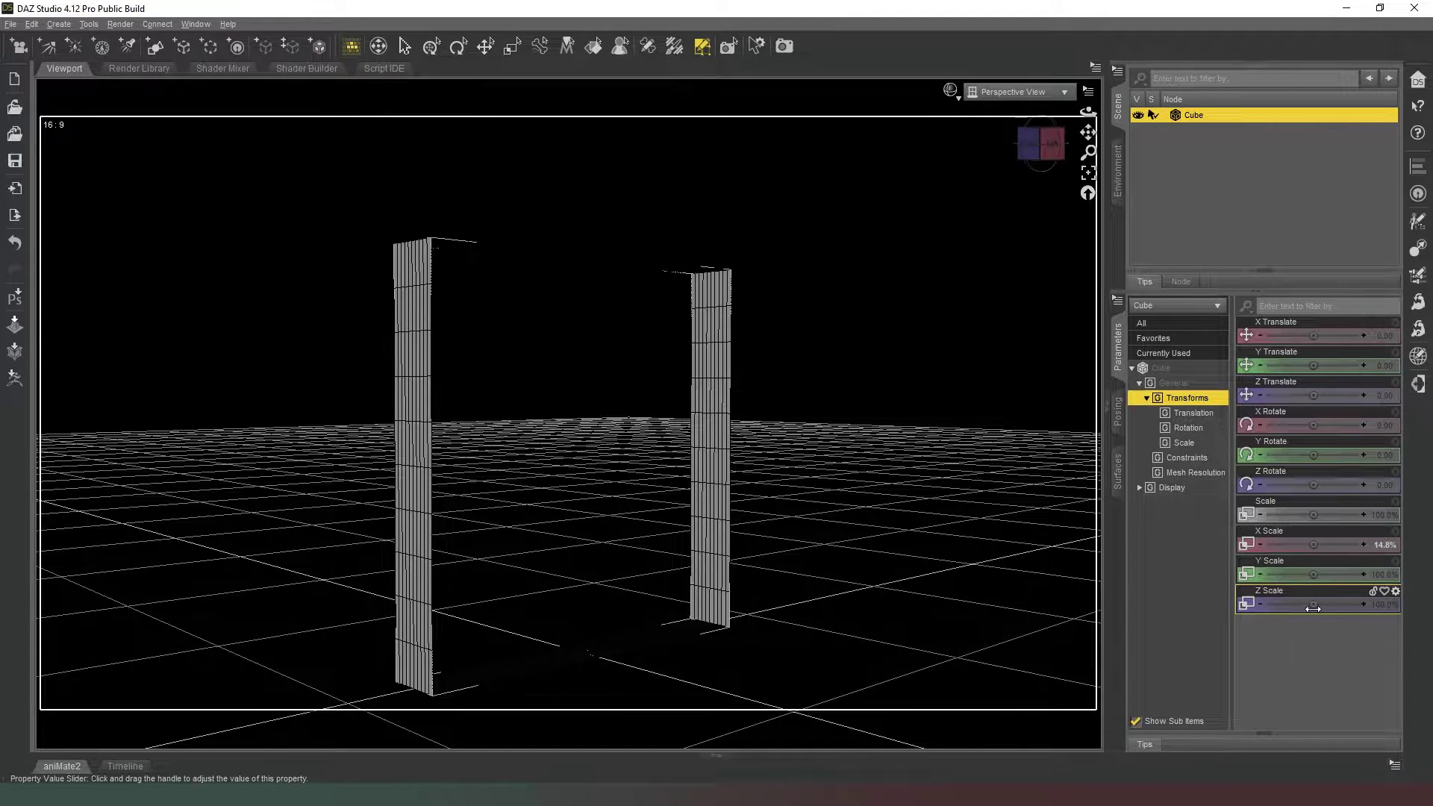
{"action": "mouse_move", "coordinate": [1313, 604]}
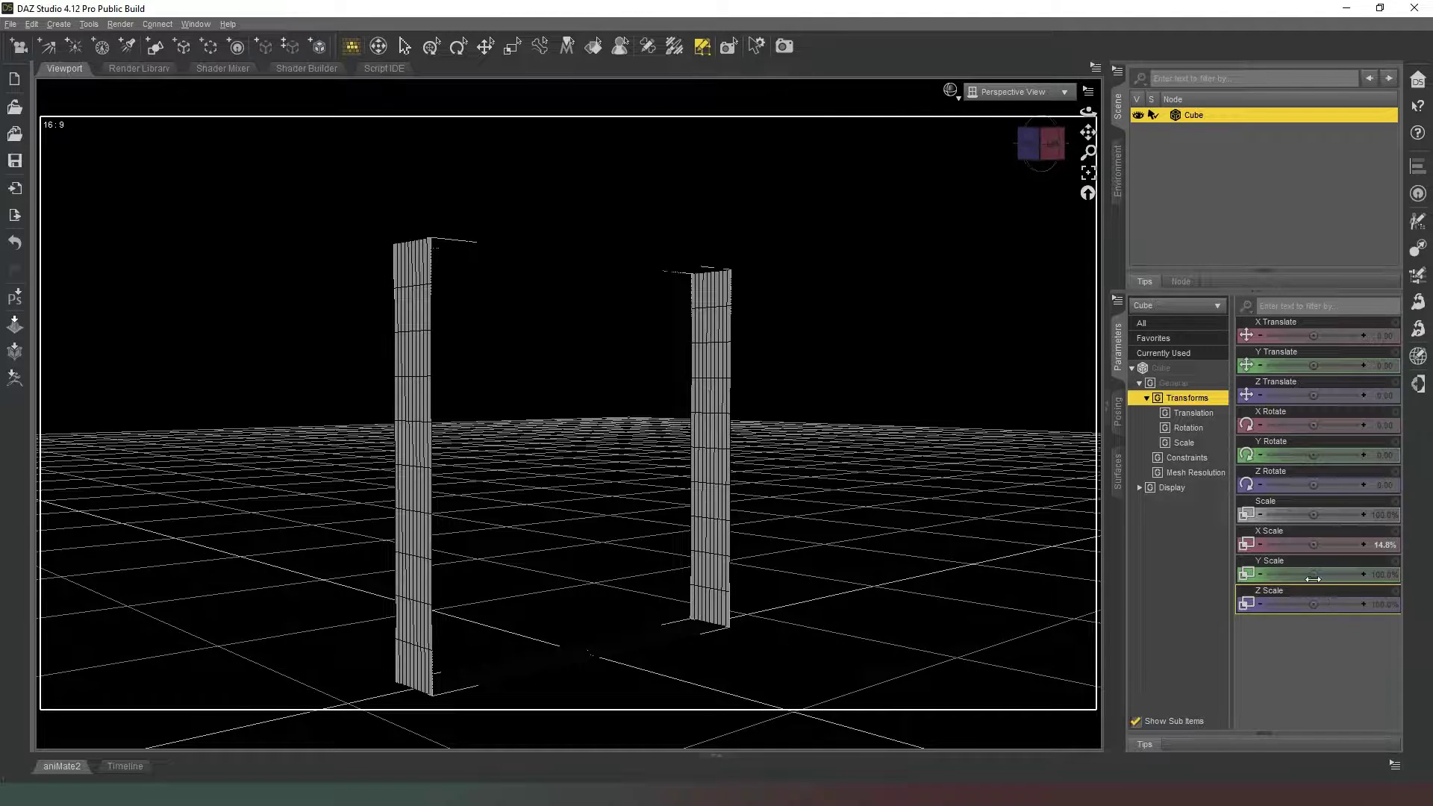
{"action": "left_click_drag", "start_coordinate": [1312, 576], "coordinate": [1290, 574]}
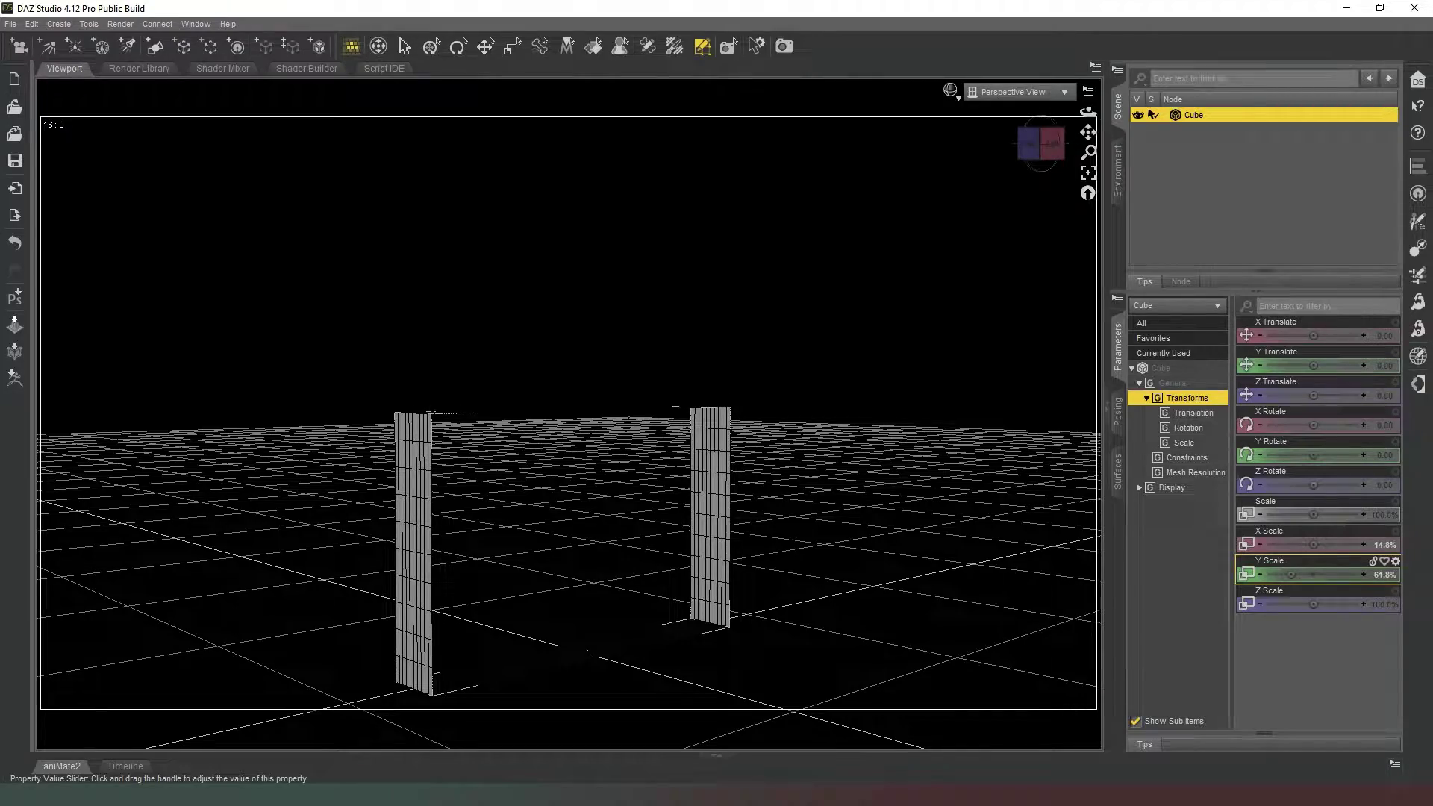
{"action": "left_click_drag", "start_coordinate": [1048, 186], "coordinate": [1045, 145]}
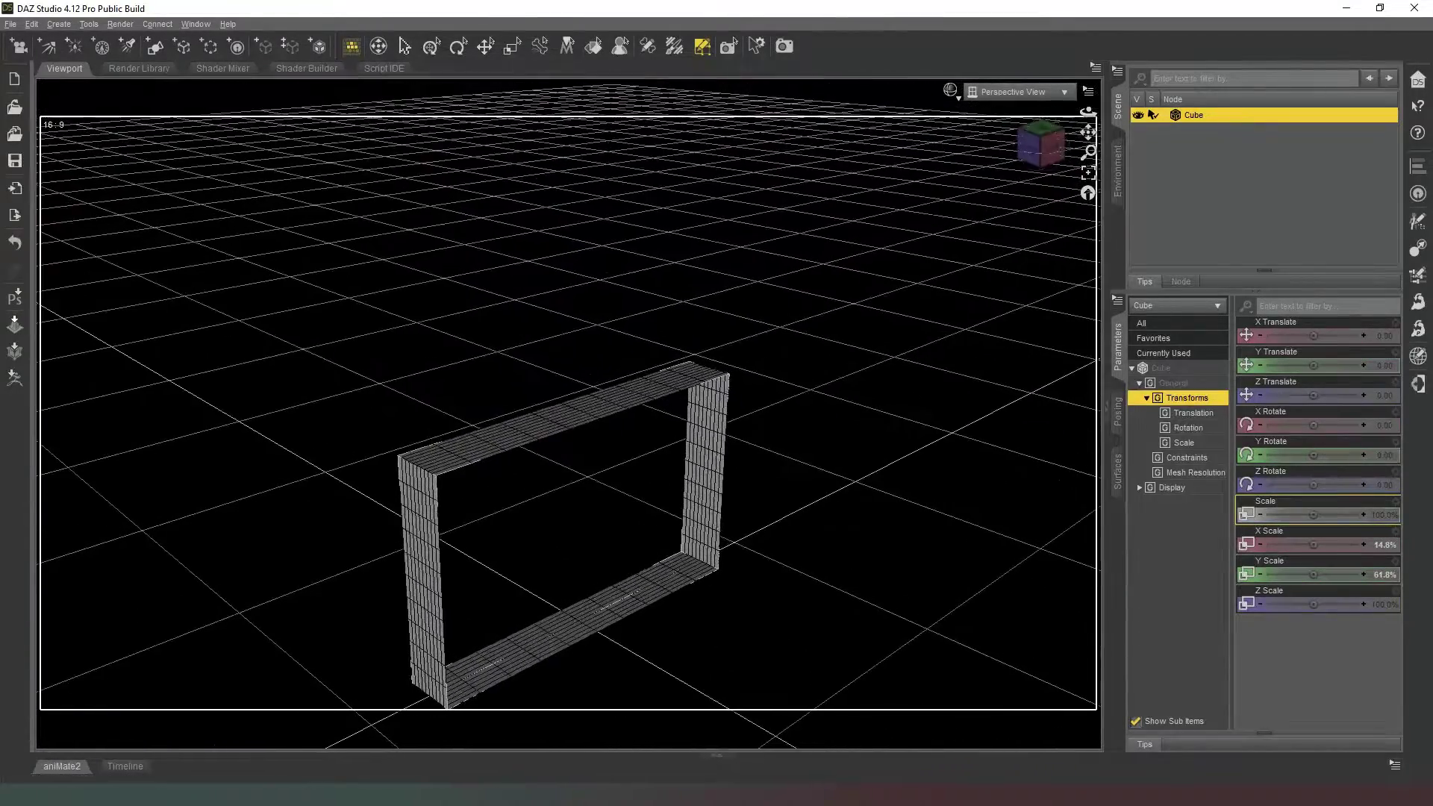
Add a second cube, Cube (2), and scale it to 19.4% X and 1.8% Y
{"action": "left_click", "coordinate": [155, 46]}
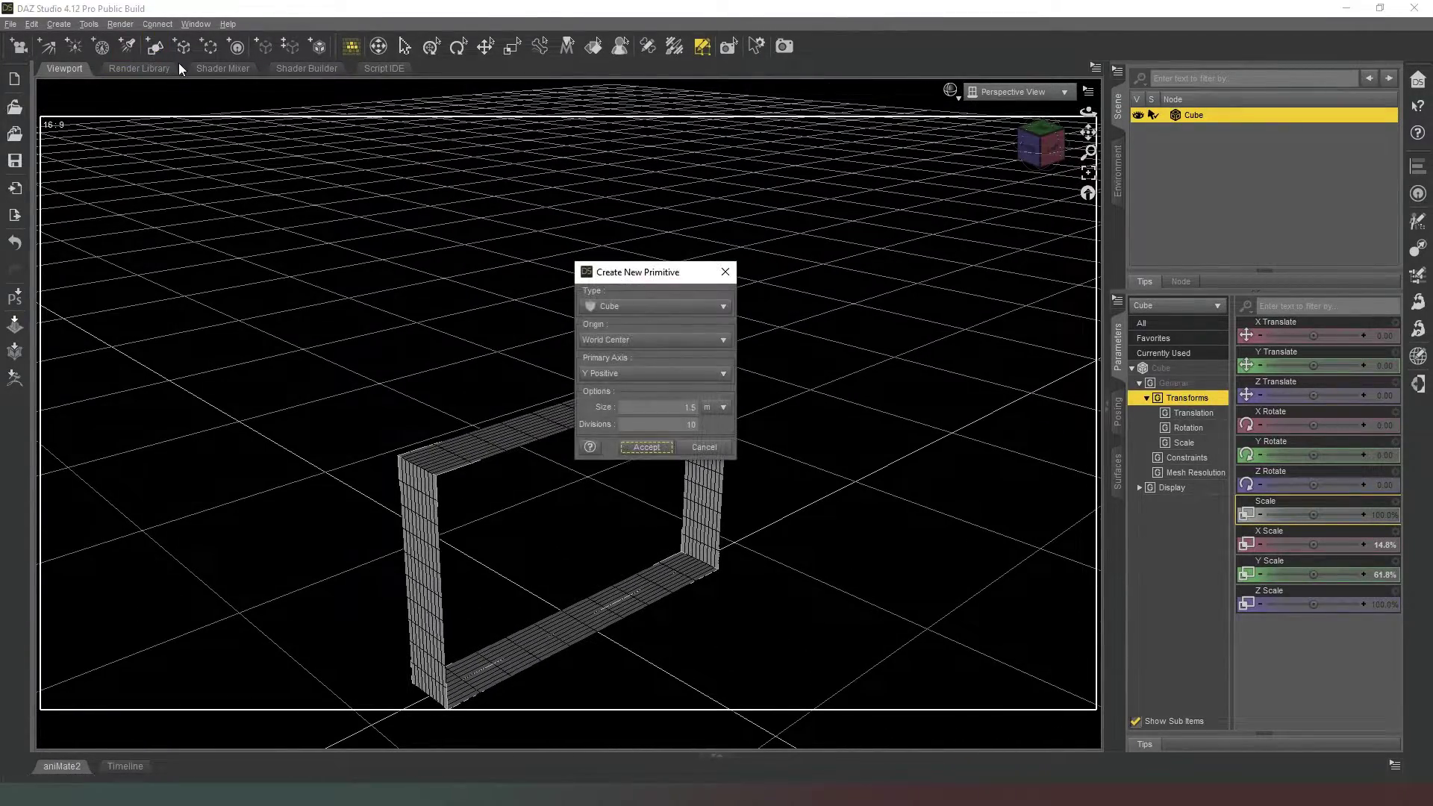
{"action": "left_click", "coordinate": [658, 450]}
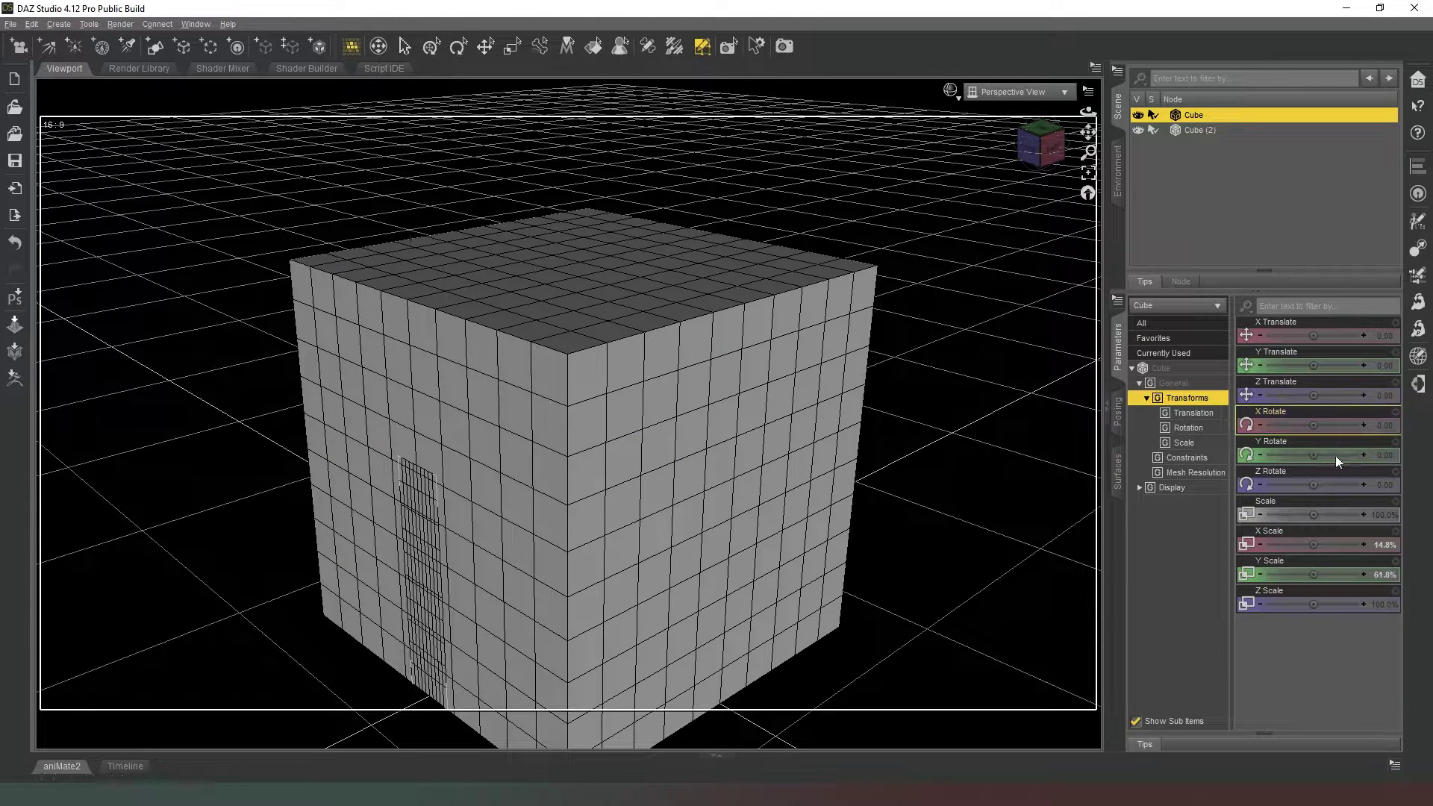
{"action": "mouse_move", "coordinate": [1318, 574]}
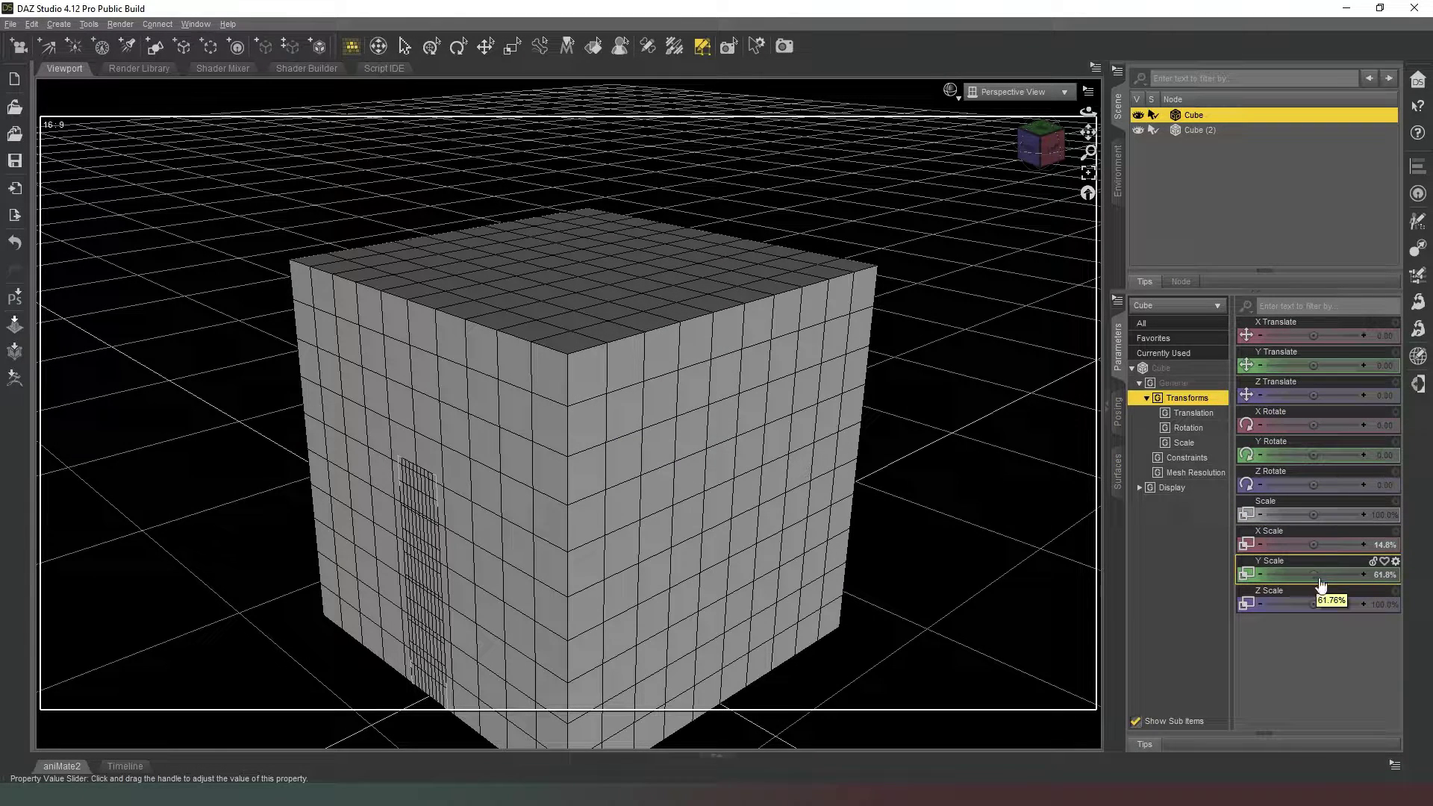
{"action": "mouse_move", "coordinate": [1315, 576]}
{"action": "left_mouse_down"}
{"action": "mouse_move", "coordinate": [1295, 575]}
{"action": "mouse_move", "coordinate": [1347, 576]}
{"action": "mouse_move", "coordinate": [1282, 575]}
{"action": "left_mouse_up"}
{"action": "left_click", "coordinate": [1209, 130]}
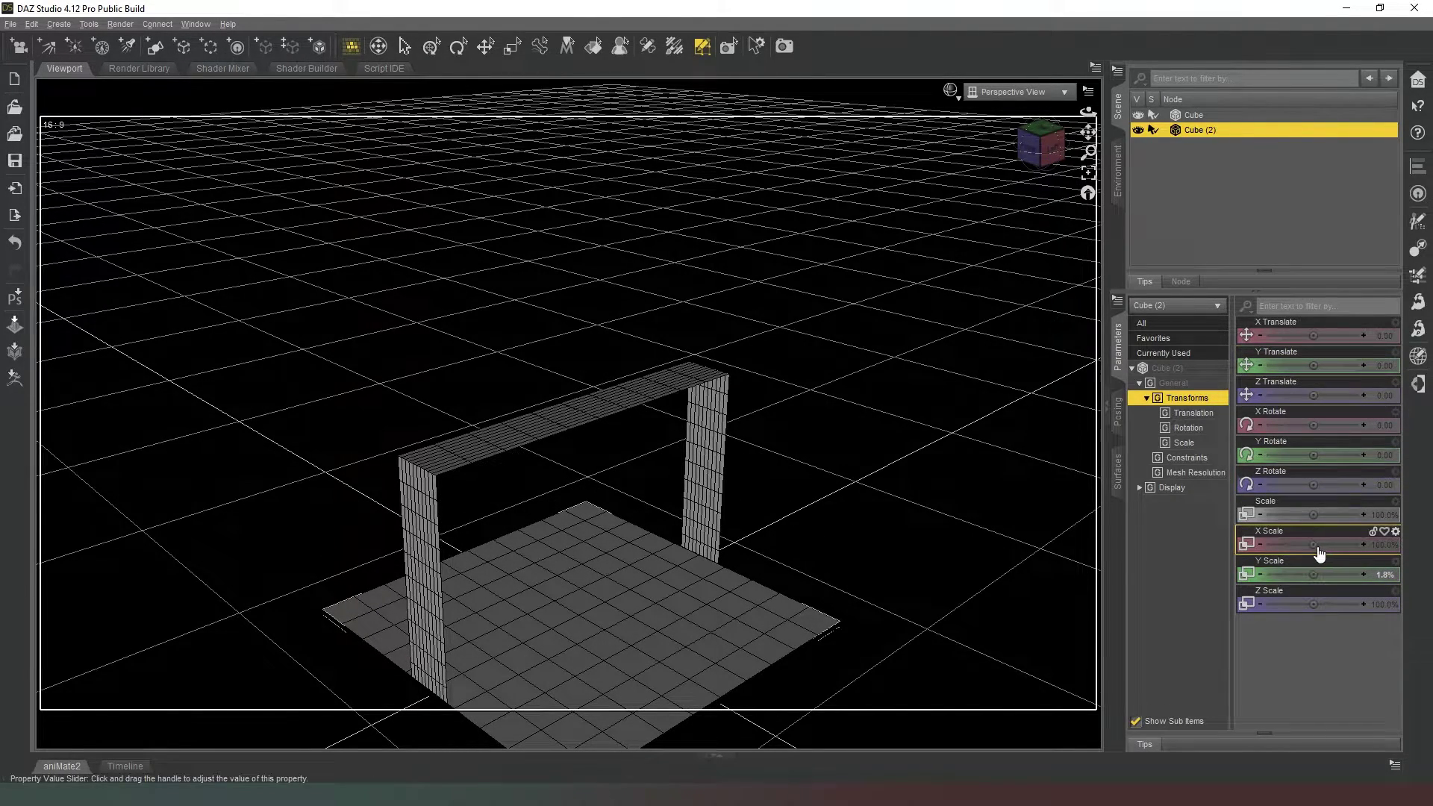
{"action": "left_click_drag", "start_coordinate": [1318, 553], "coordinate": [1289, 553]}
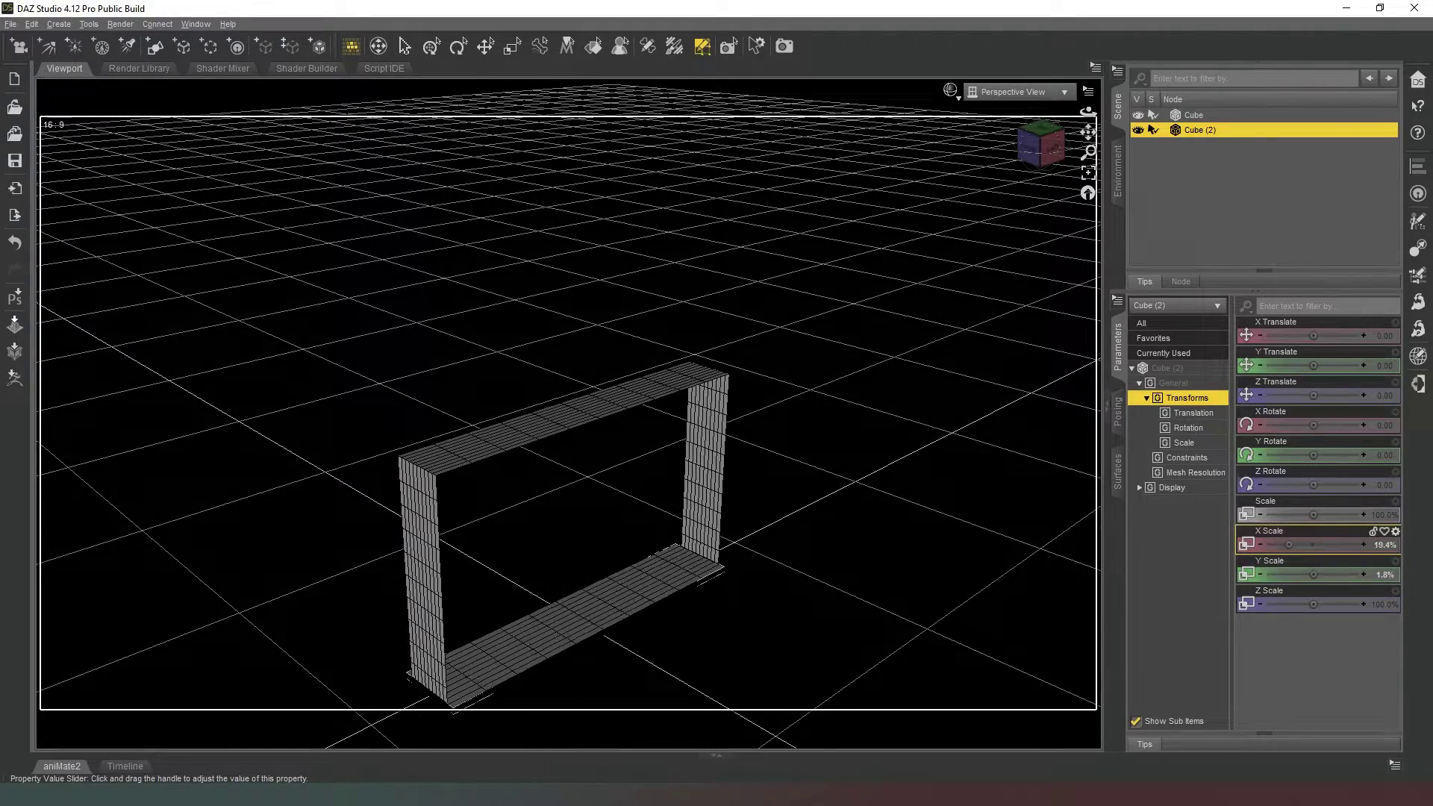
{"action": "mouse_move", "coordinate": [1038, 146]}
{"action": "left_mouse_down"}
{"action": "mouse_move", "coordinate": [1049, 172]}
{"action": "mouse_move", "coordinate": [1014, 153]}
{"action": "left_mouse_up"}
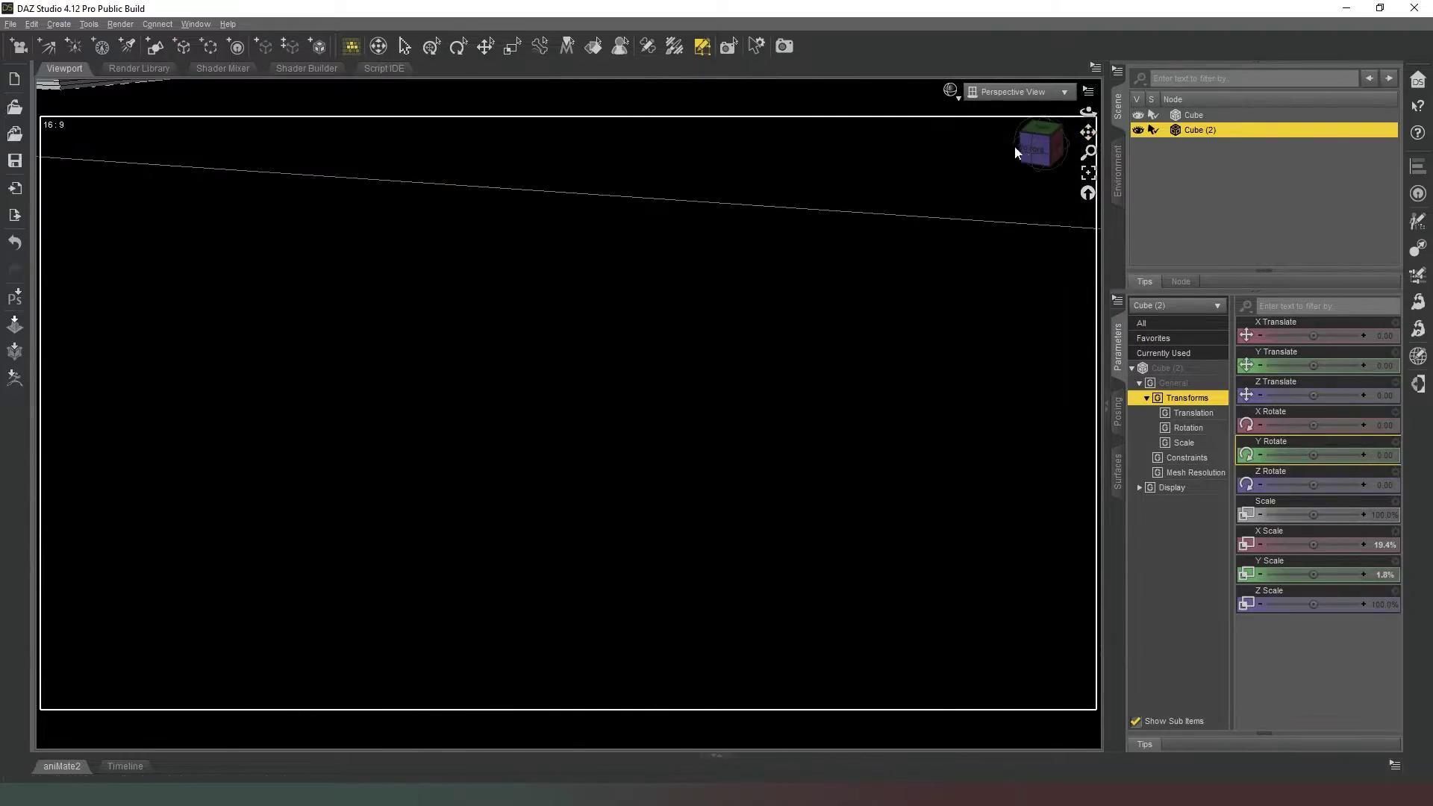
Translate the flattened Cube (2) along X to 3.78 under the frame, then select Cube
{"action": "left_click_drag", "start_coordinate": [1088, 132], "coordinate": [1082, 112]}
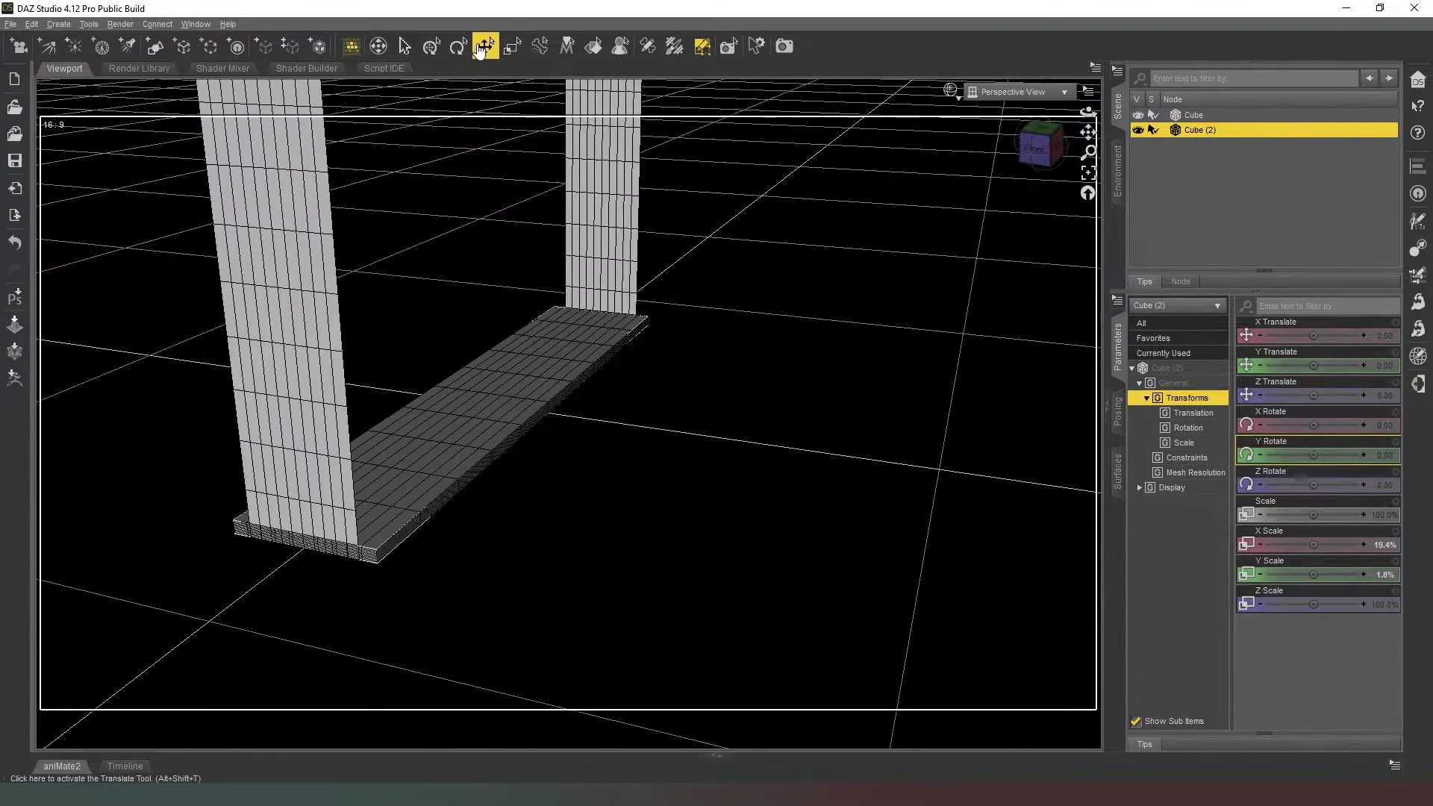
{"action": "left_click", "coordinate": [484, 47]}
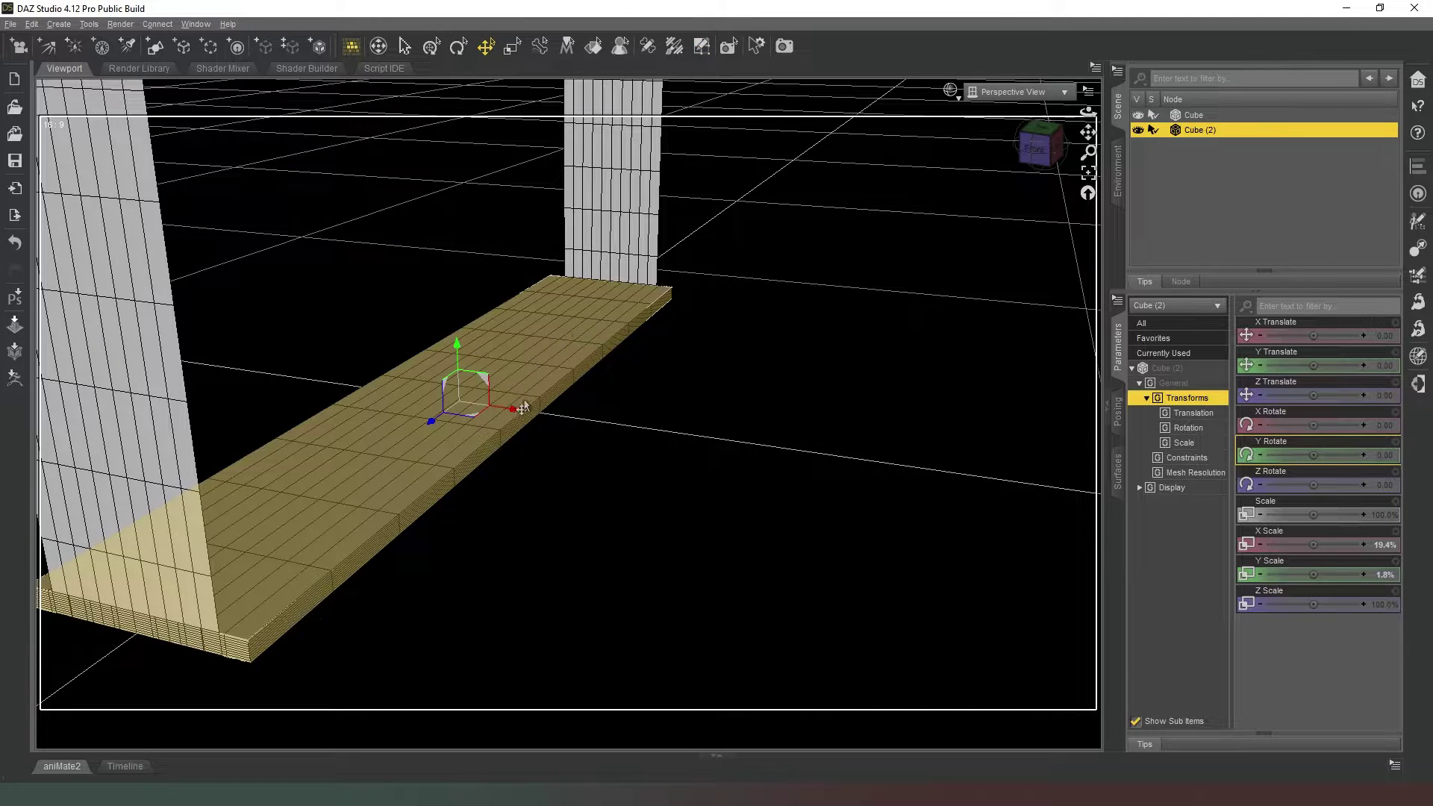
{"action": "left_click_drag", "start_coordinate": [518, 420], "coordinate": [533, 422]}
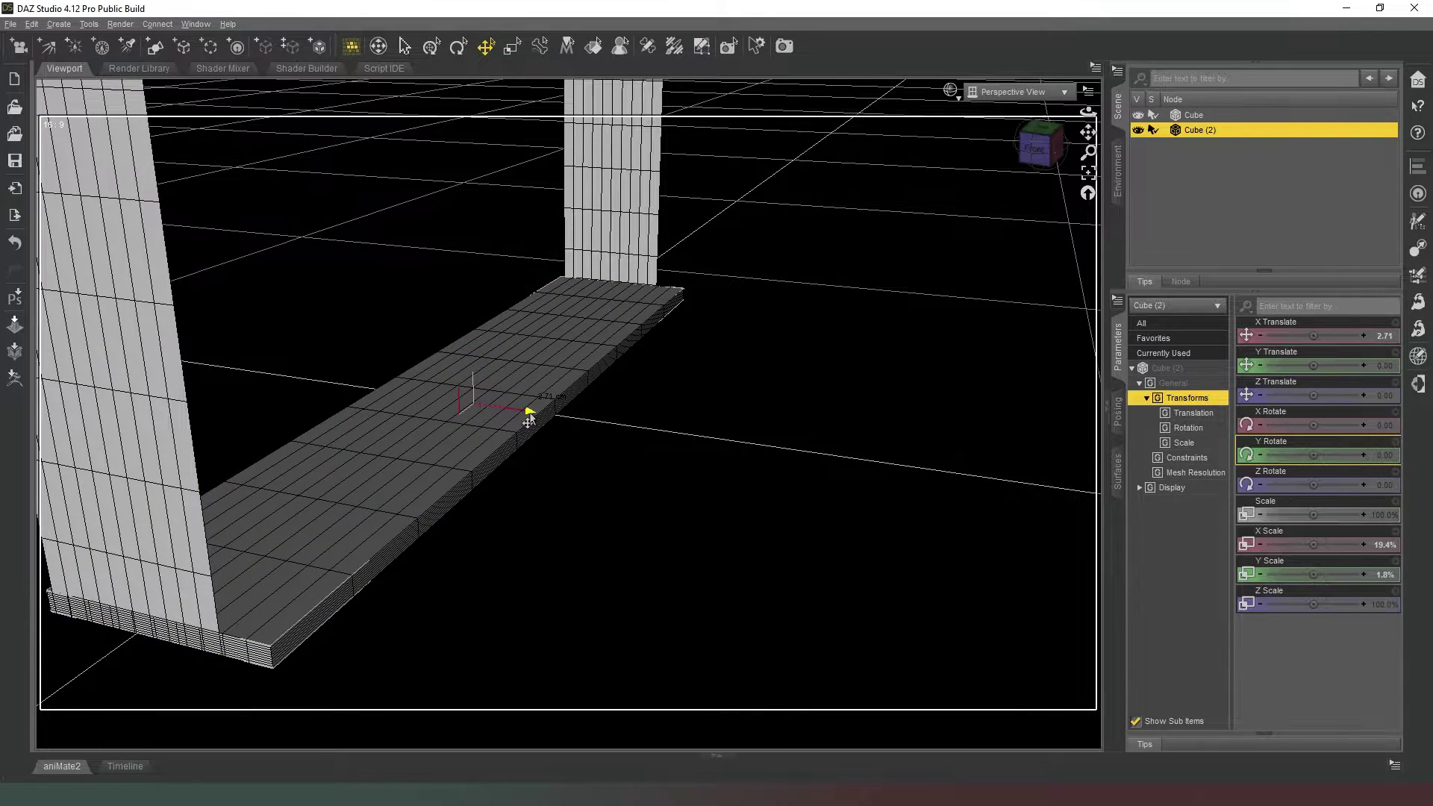
{"action": "mouse_move", "coordinate": [1038, 146]}
{"action": "left_mouse_down"}
{"action": "mouse_move", "coordinate": [1063, 209]}
{"action": "mouse_move", "coordinate": [1034, 162]}
{"action": "left_mouse_up"}
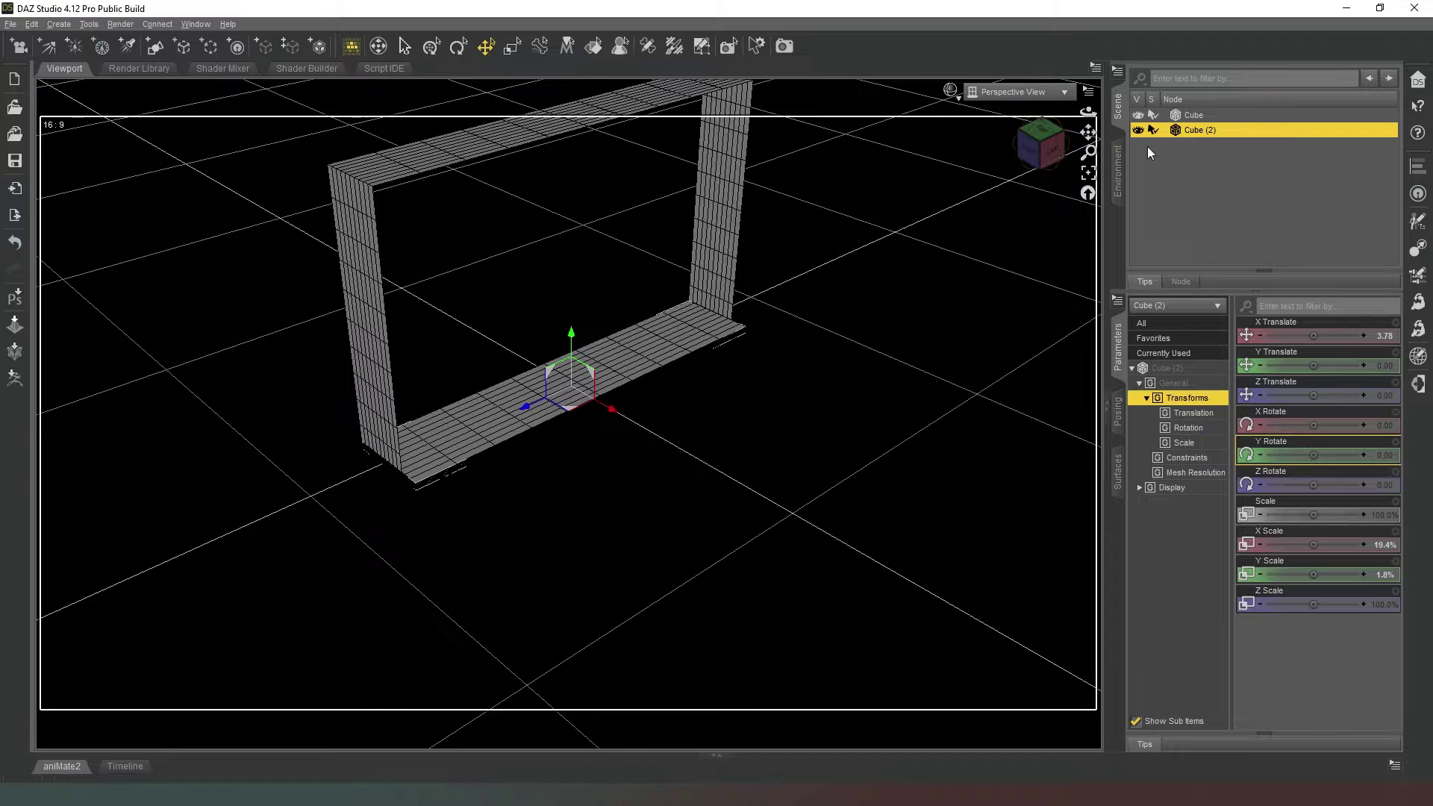
{"action": "left_click", "coordinate": [1192, 114]}
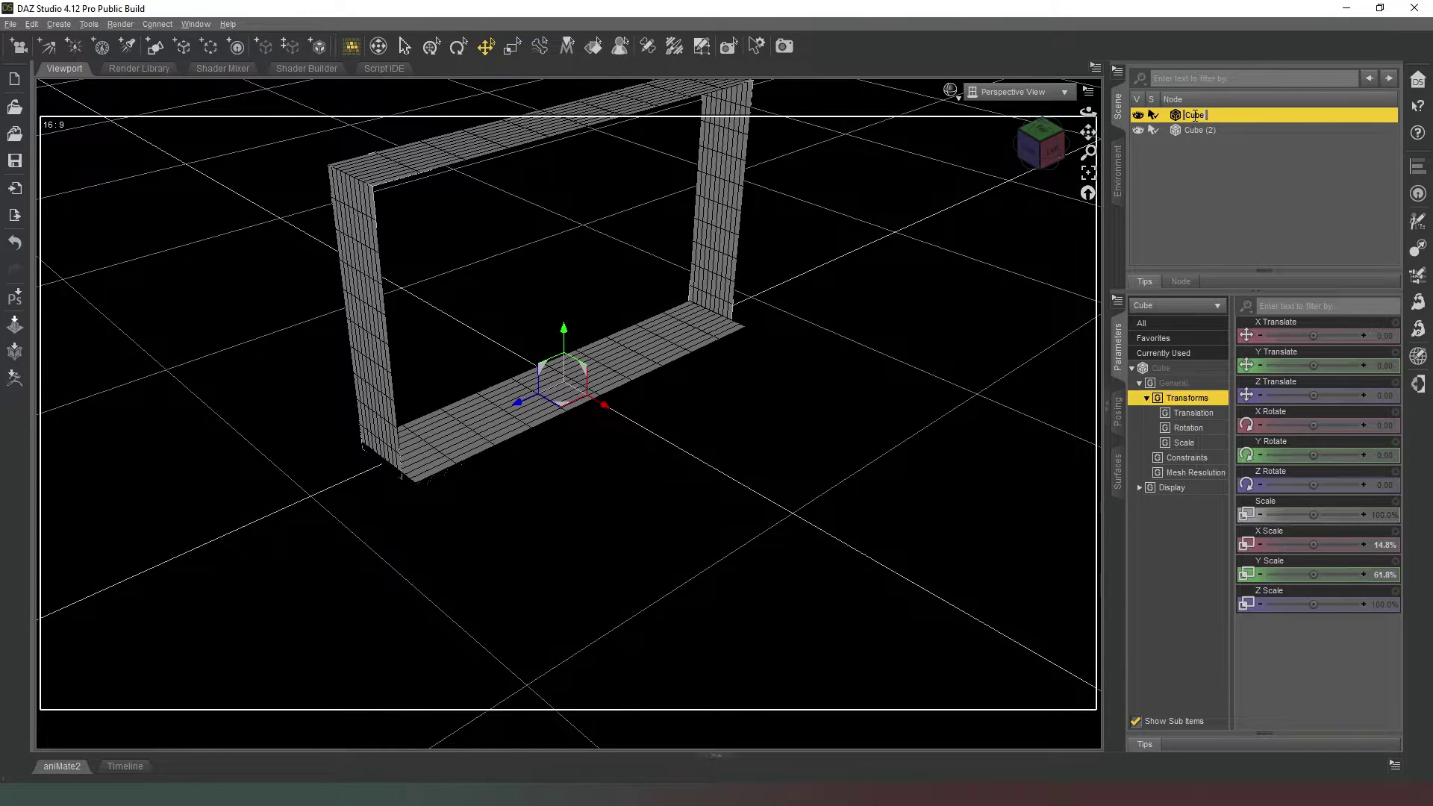
Rename the frame cube 'Wall socket' and the strip Cube (2) 'Sill'
{"action": "type", "text": "Wall"}
{"action": "type", "text": " Co"}
{"action": "key", "text": "BackSpace"}
{"action": "key", "text": "BackSpace"}
{"action": "type", "text": "socket"}
{"action": "key", "text": "Return"}
{"action": "left_click", "coordinate": [1210, 131]}
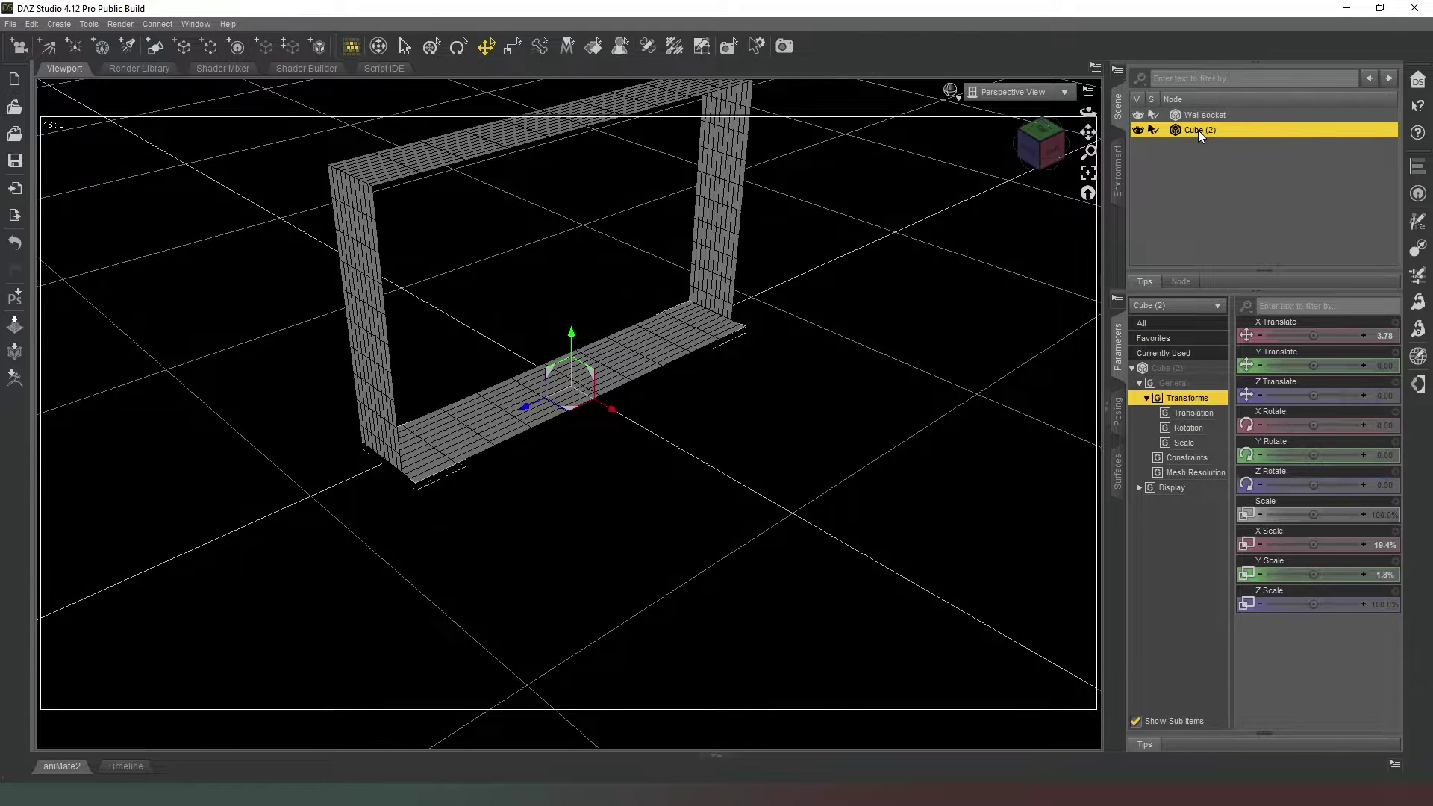
{"action": "double_click", "coordinate": [1197, 128]}
{"action": "type", "text": "Sill"}
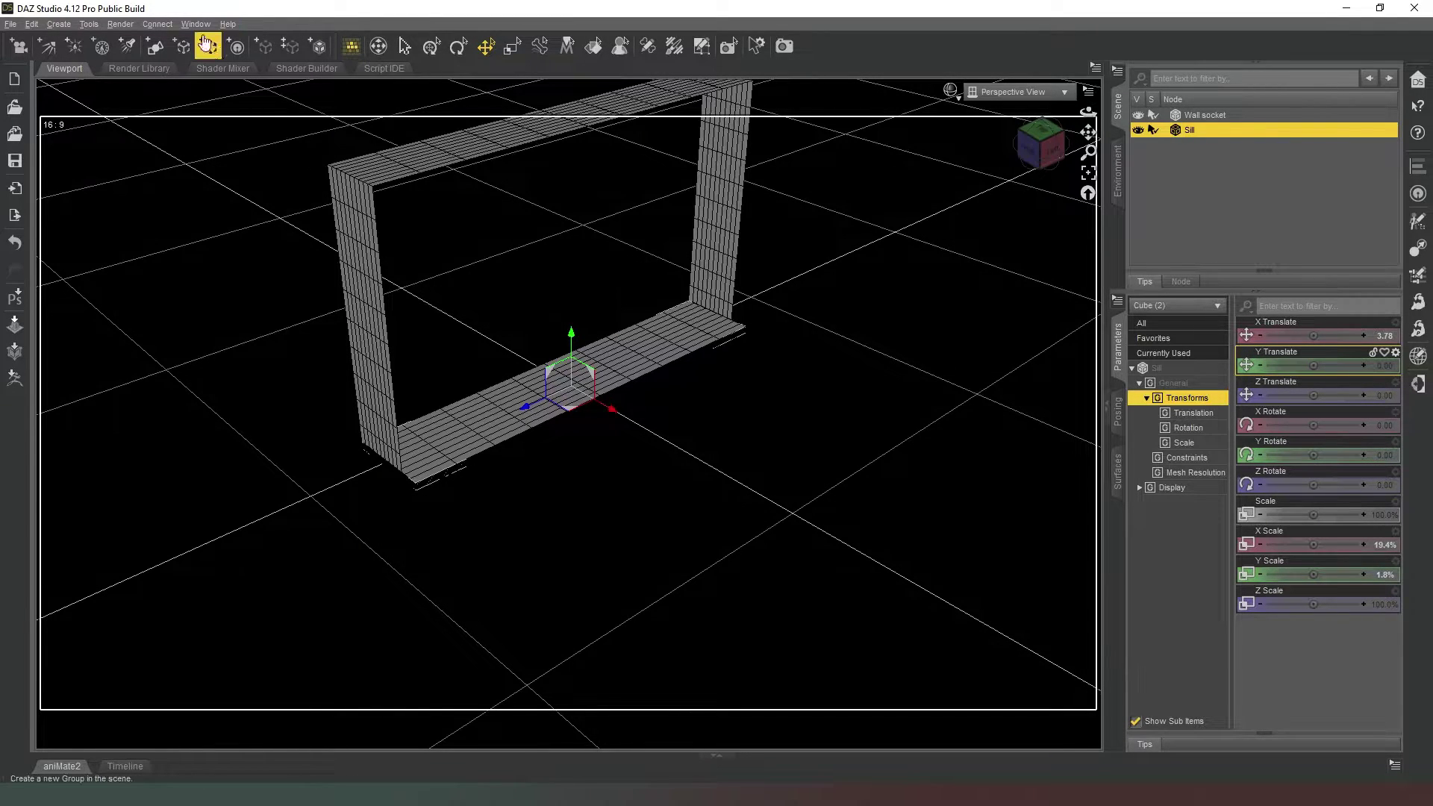
{"action": "left_click", "coordinate": [155, 49]}
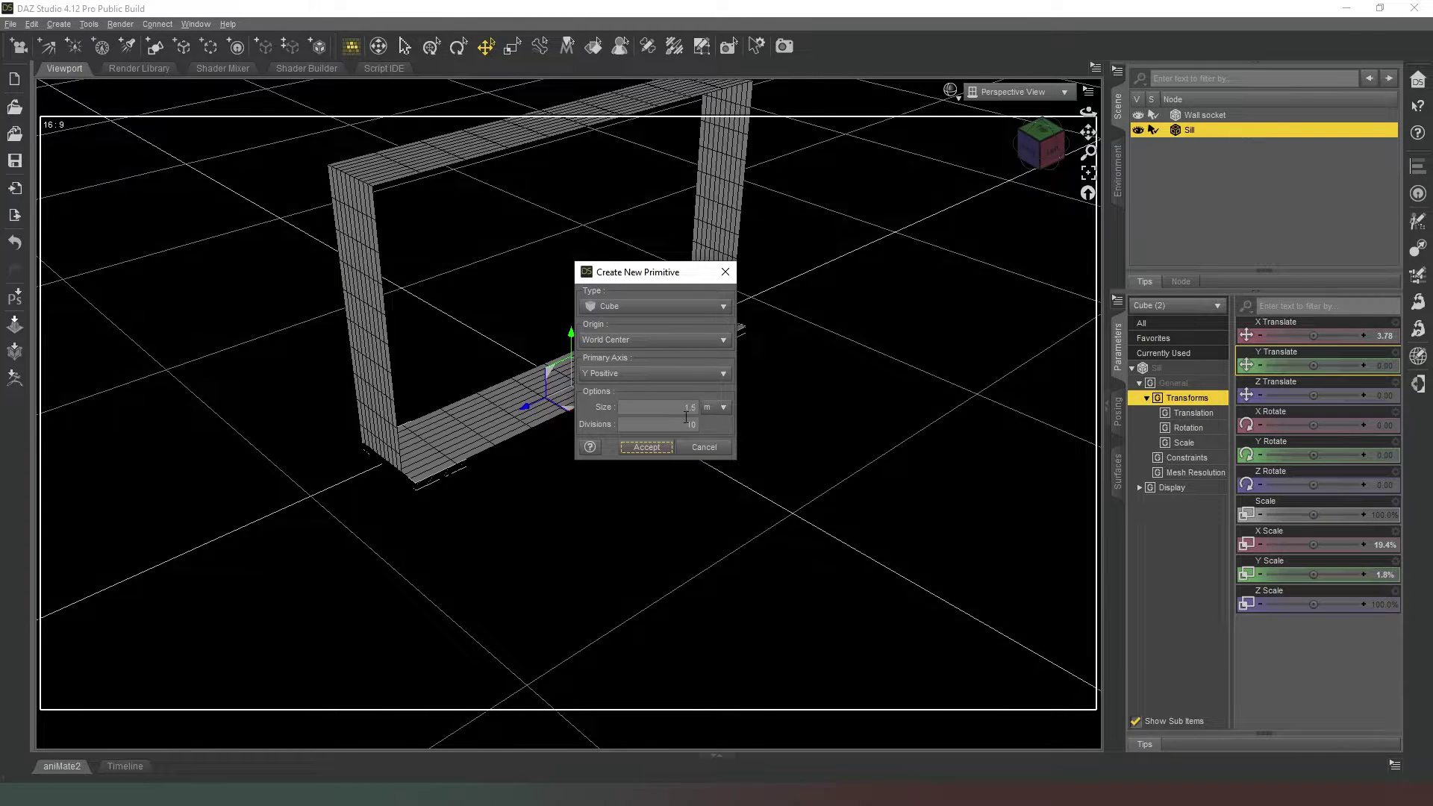
Create a new cube primitive with 2 divisions
{"action": "double_click", "coordinate": [684, 422]}
{"action": "type", "text": "2"}
{"action": "left_click", "coordinate": [657, 448]}
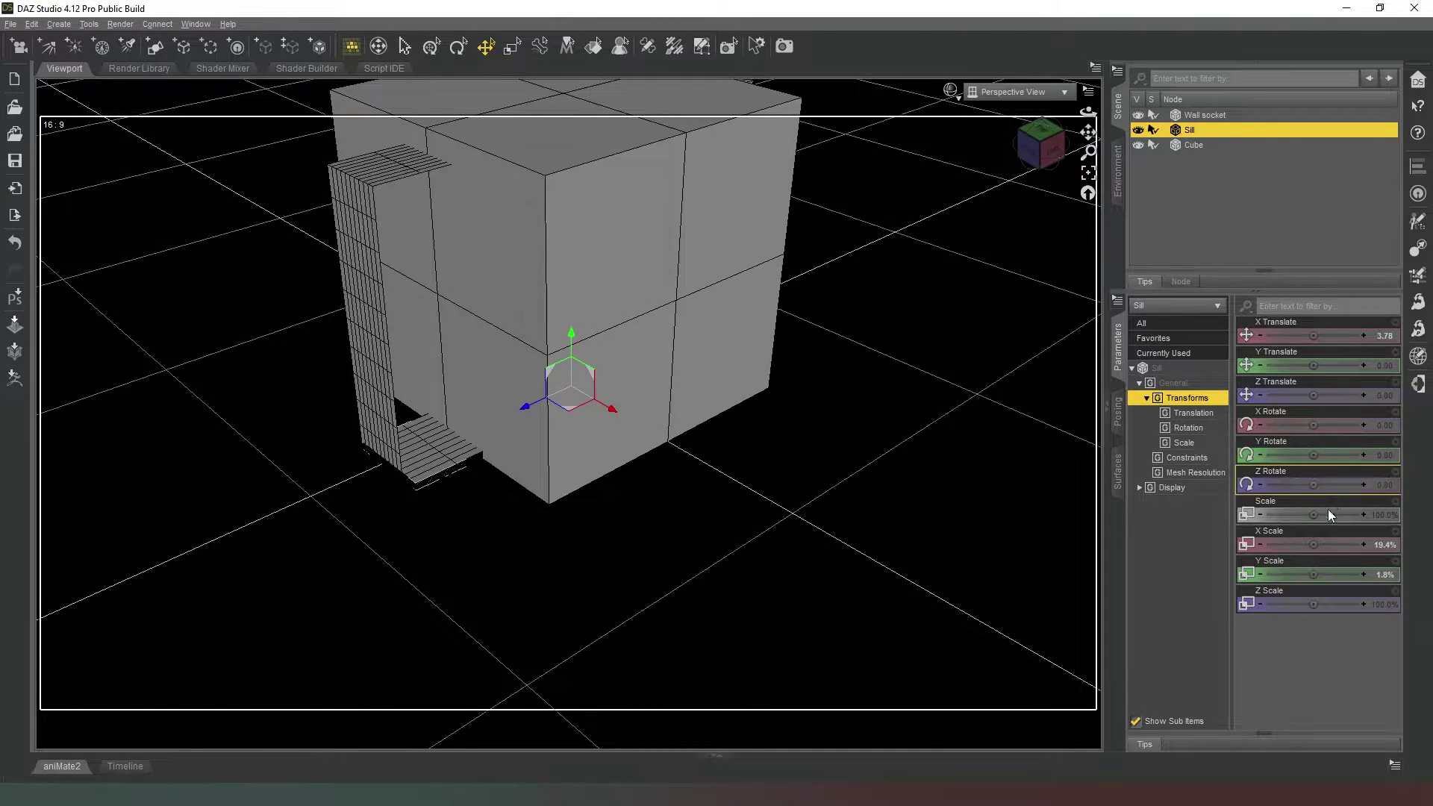
{"action": "mouse_move", "coordinate": [1315, 543]}
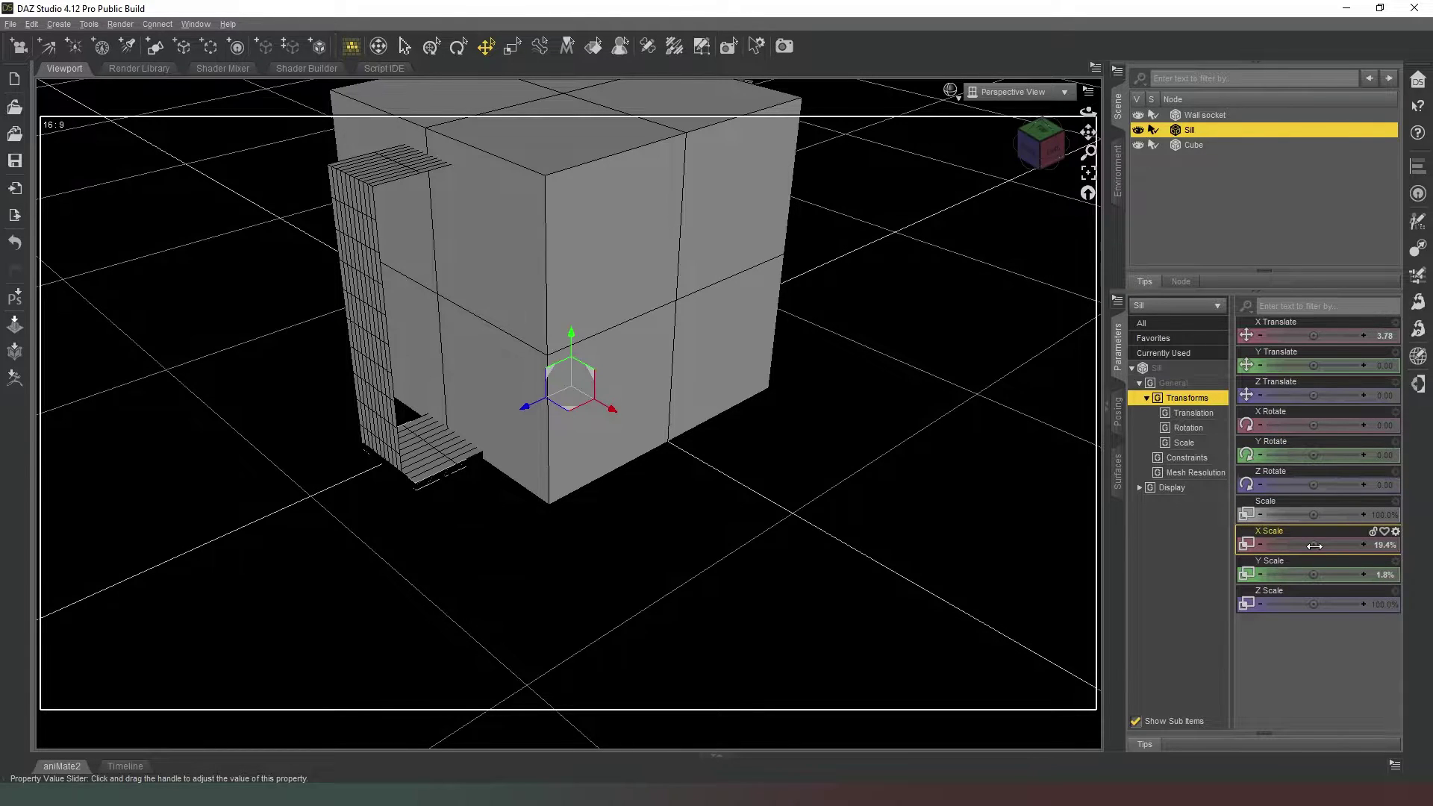
Scale the new cube to 2.2% X, 7.3% Y, 148.9% Z and move it to X -6.42 along the sill
{"action": "left_click_drag", "start_coordinate": [1314, 547], "coordinate": [1290, 546]}
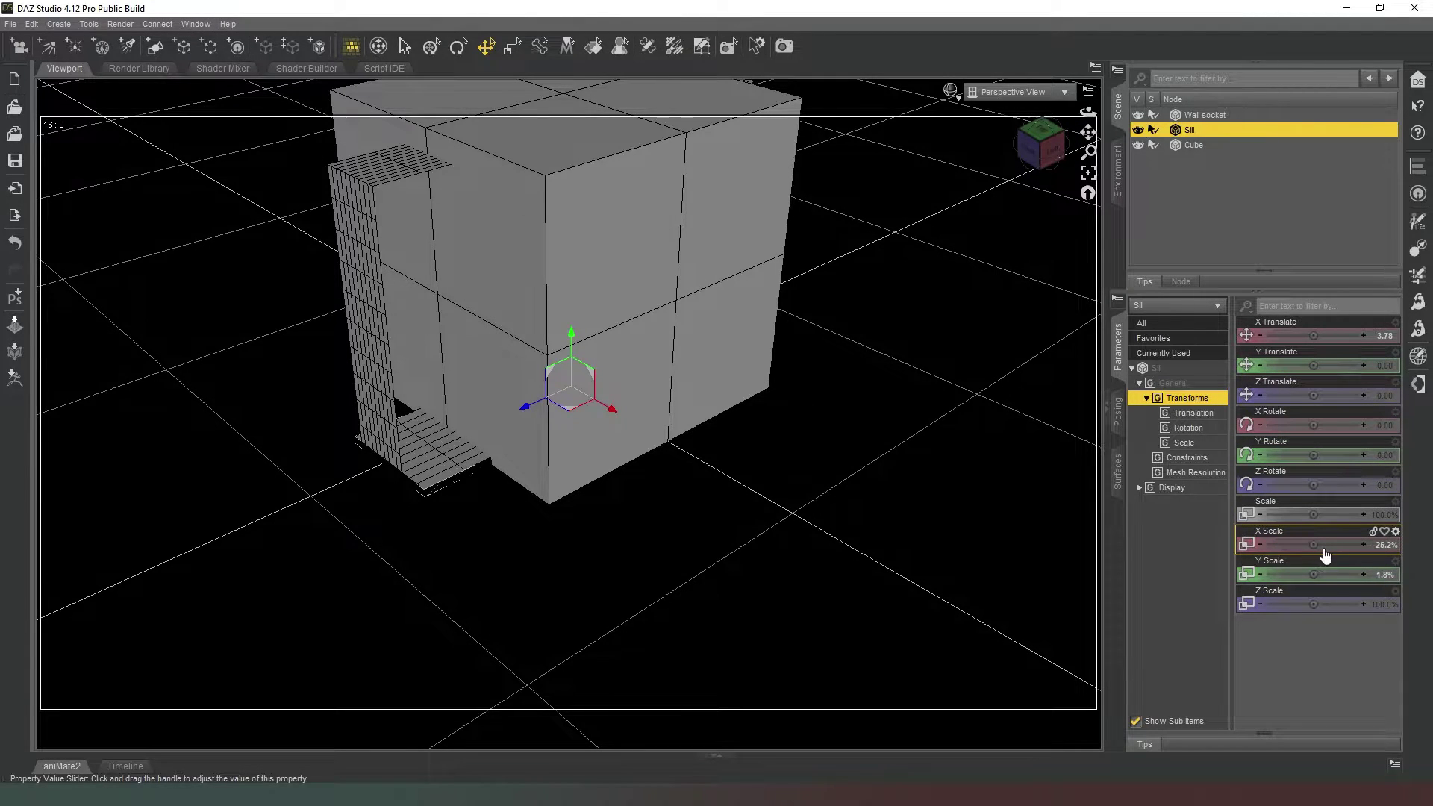
{"action": "left_click", "coordinate": [1193, 145]}
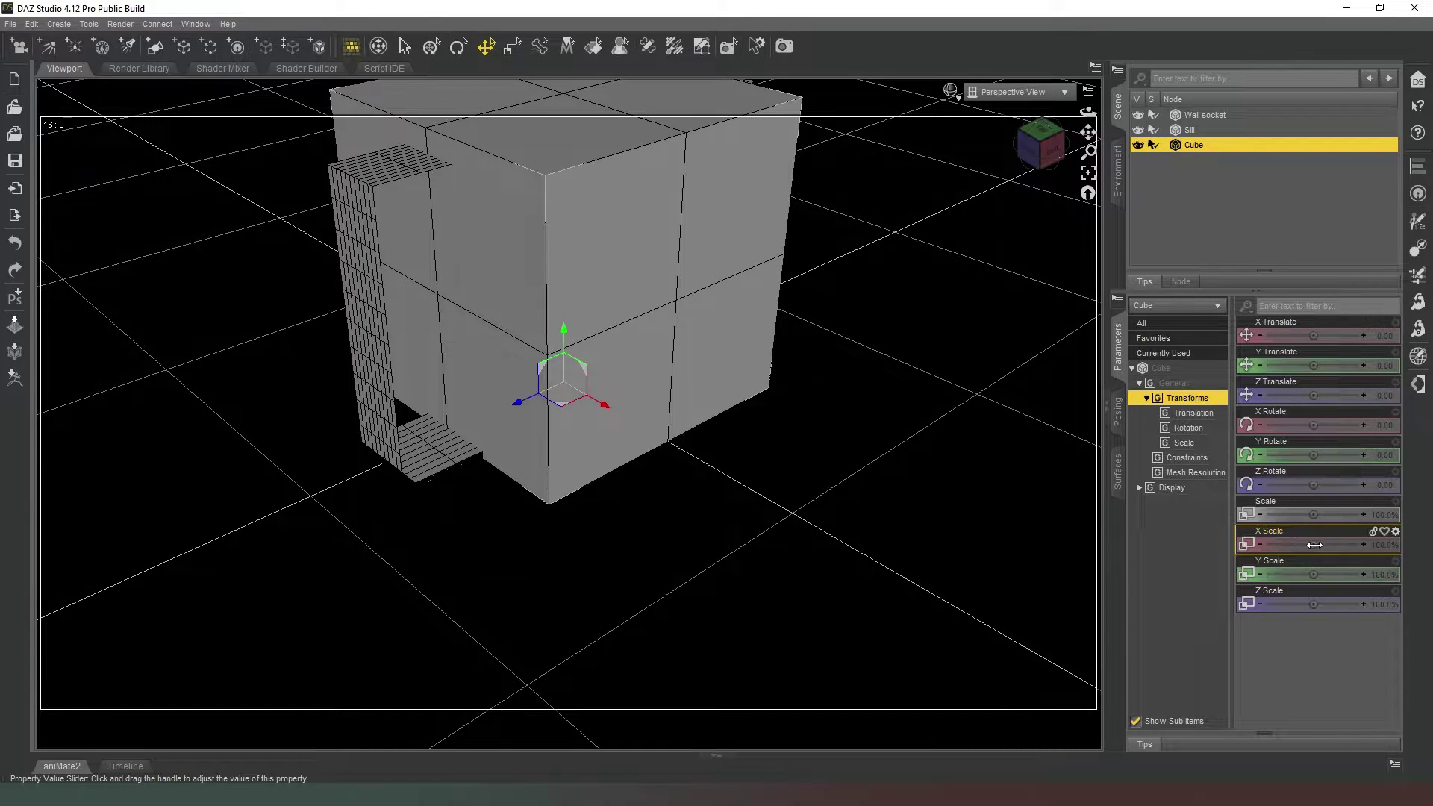
{"action": "left_click_drag", "start_coordinate": [1314, 545], "coordinate": [1287, 544]}
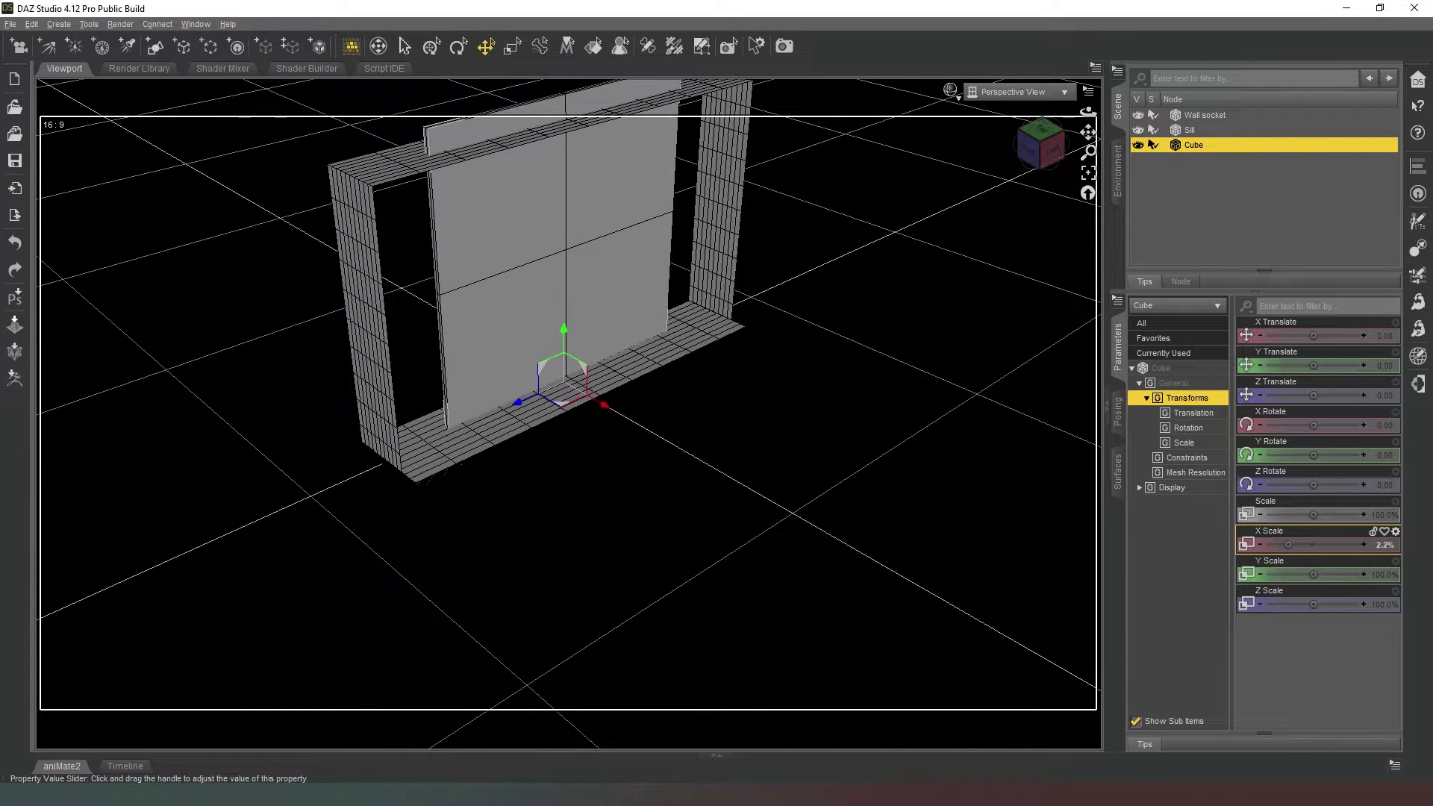
{"action": "mouse_move", "coordinate": [1313, 575]}
{"action": "left_mouse_down"}
{"action": "mouse_move", "coordinate": [1287, 574]}
{"action": "mouse_move", "coordinate": [1312, 576]}
{"action": "mouse_move", "coordinate": [1336, 605]}
{"action": "left_mouse_up"}
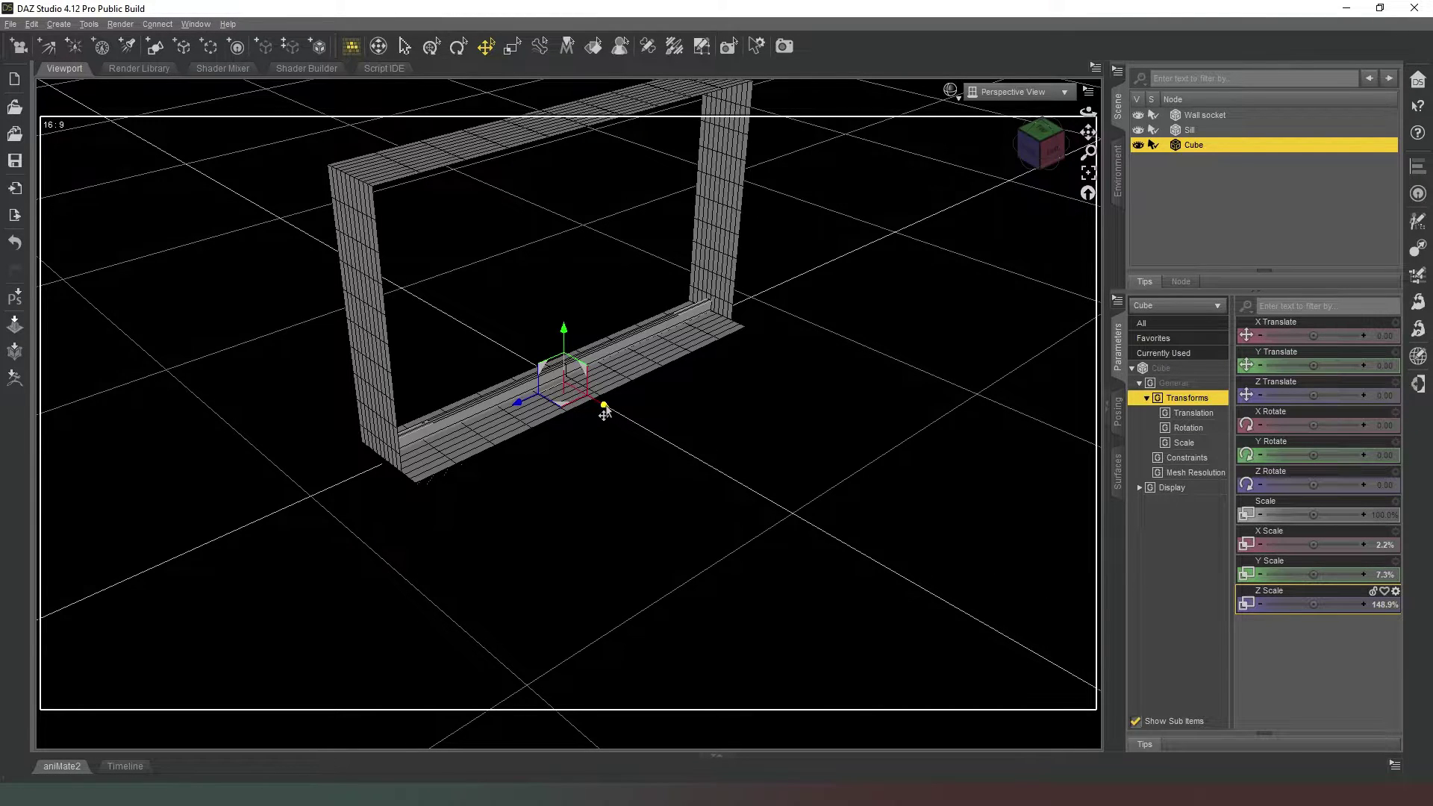
{"action": "left_click_drag", "start_coordinate": [604, 405], "coordinate": [592, 400]}
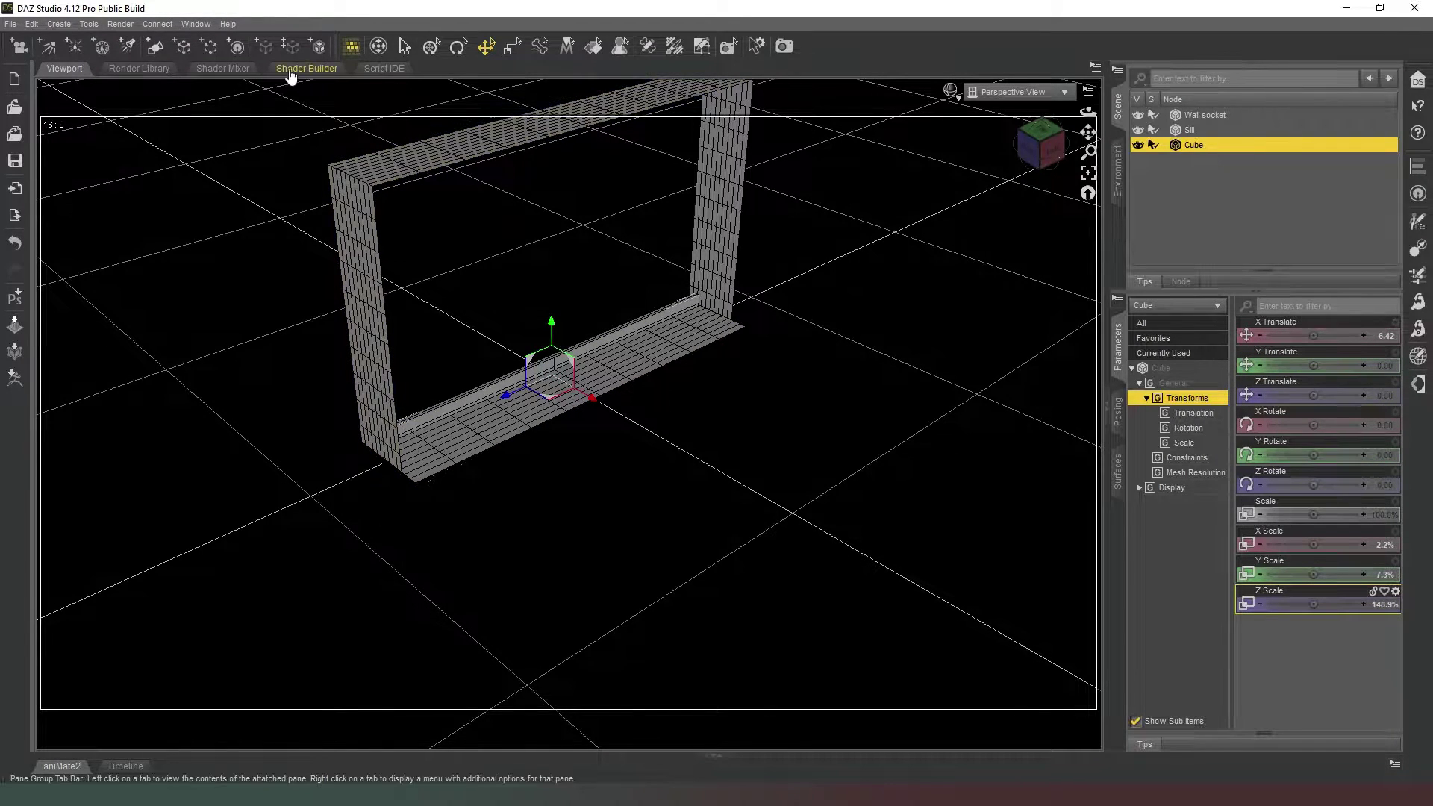
{"action": "left_click", "coordinate": [59, 24]}
{"action": "left_click", "coordinate": [105, 191]}
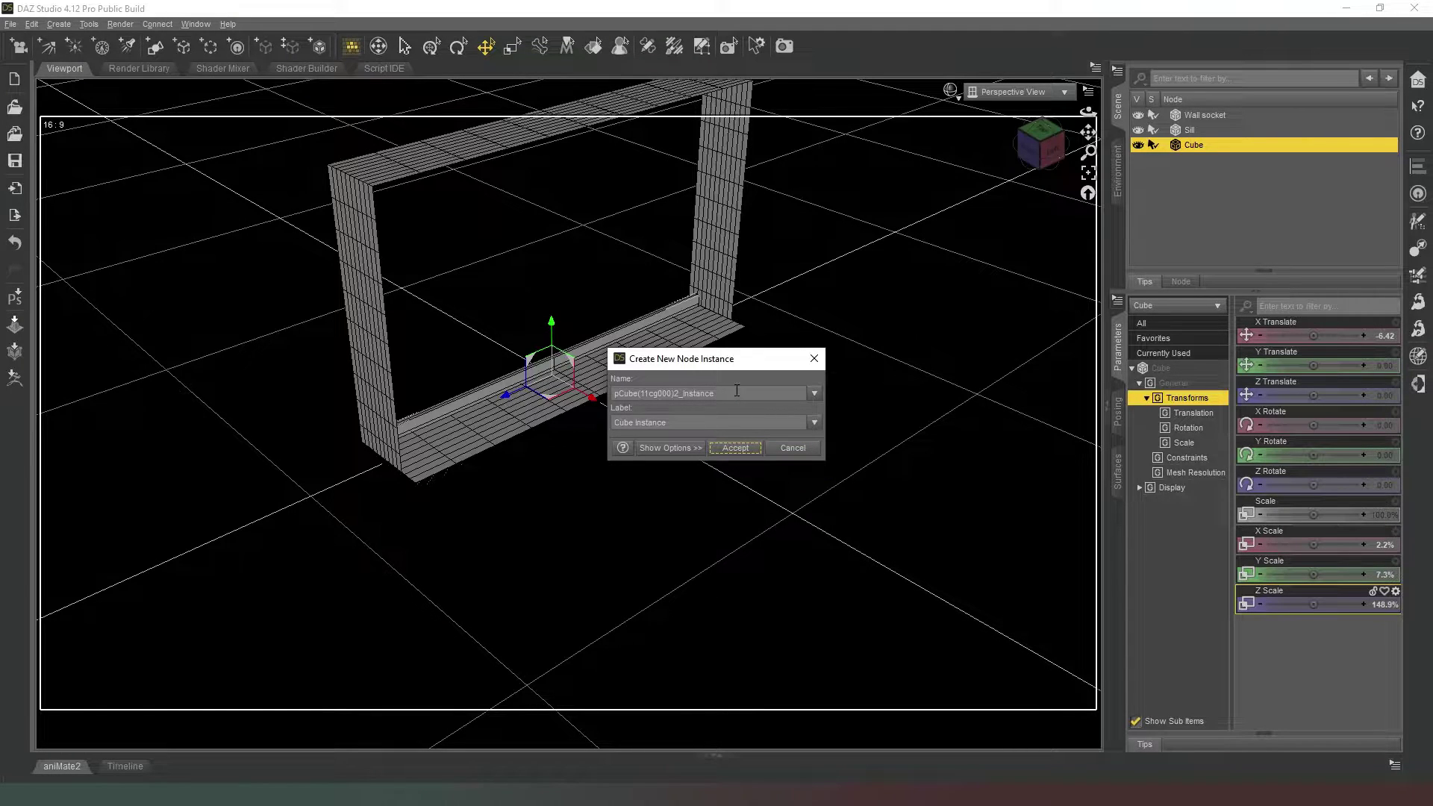
{"action": "left_click_drag", "start_coordinate": [739, 390], "coordinate": [595, 389]}
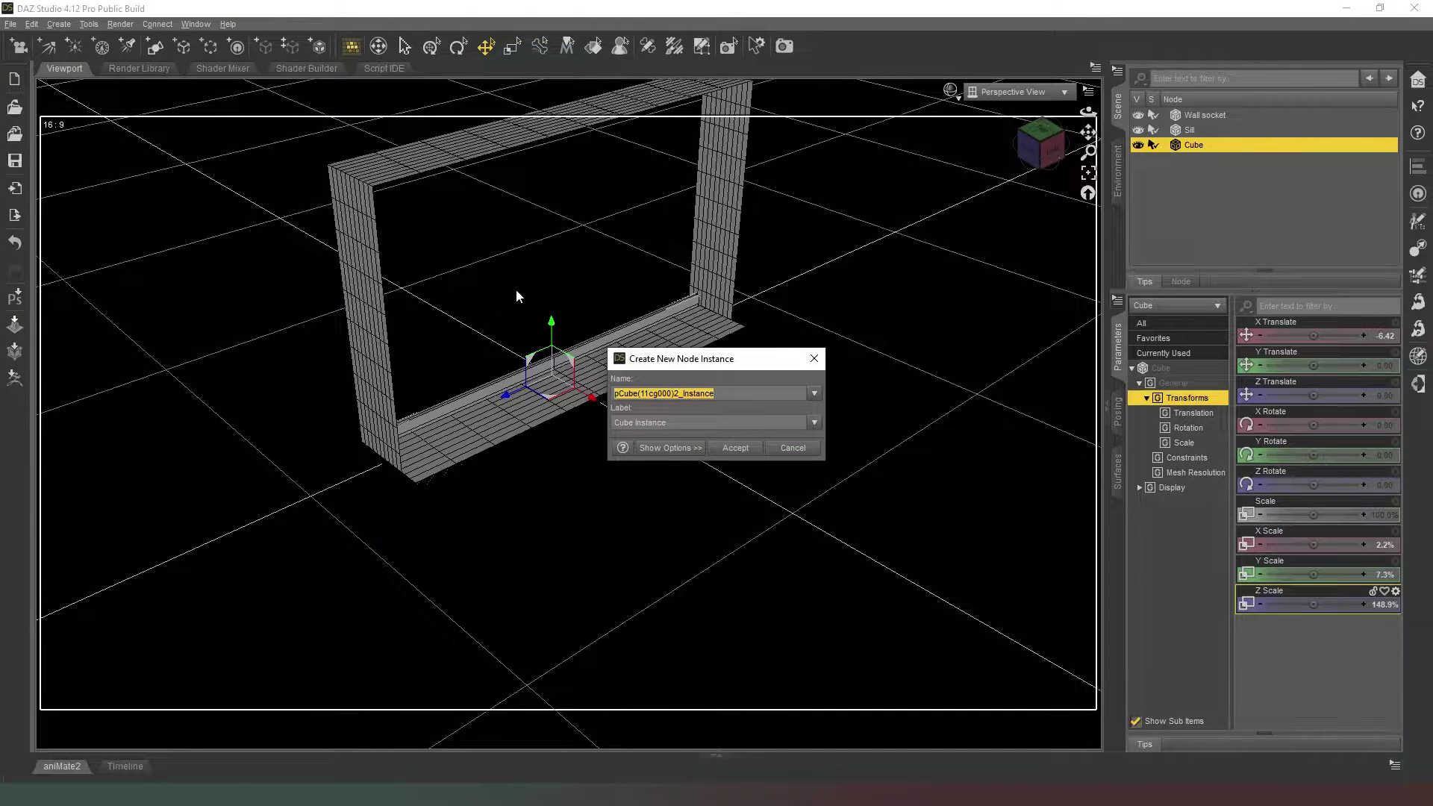
{"action": "key", "text": "BackSpace"}
{"action": "type", "text": "Frame "}
{"action": "type", "text": "instance"}
{"action": "triple_click", "coordinate": [683, 422]}
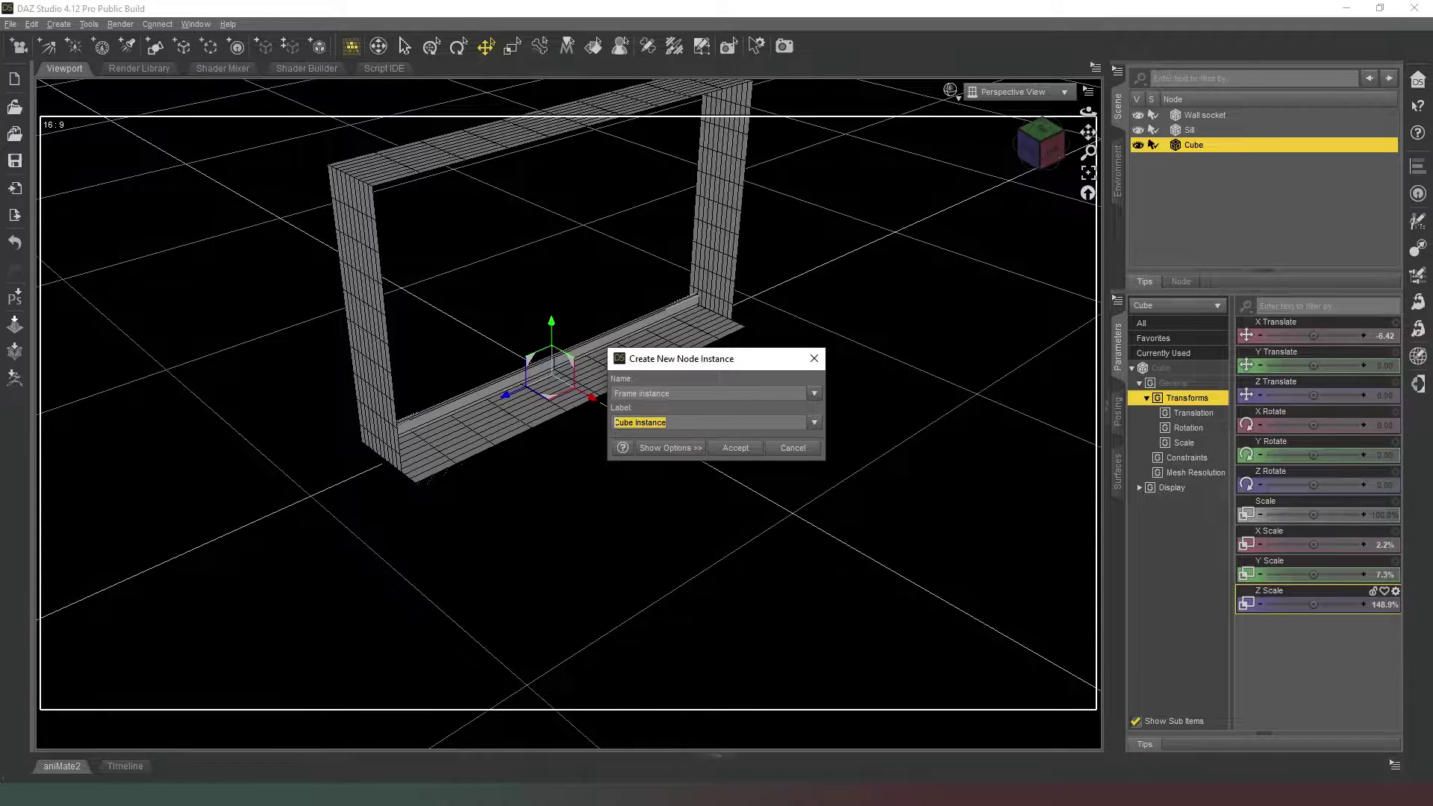
{"action": "type", "text": "frame in"}
{"action": "type", "text": "stance"}
{"action": "left_click", "coordinate": [735, 447]}
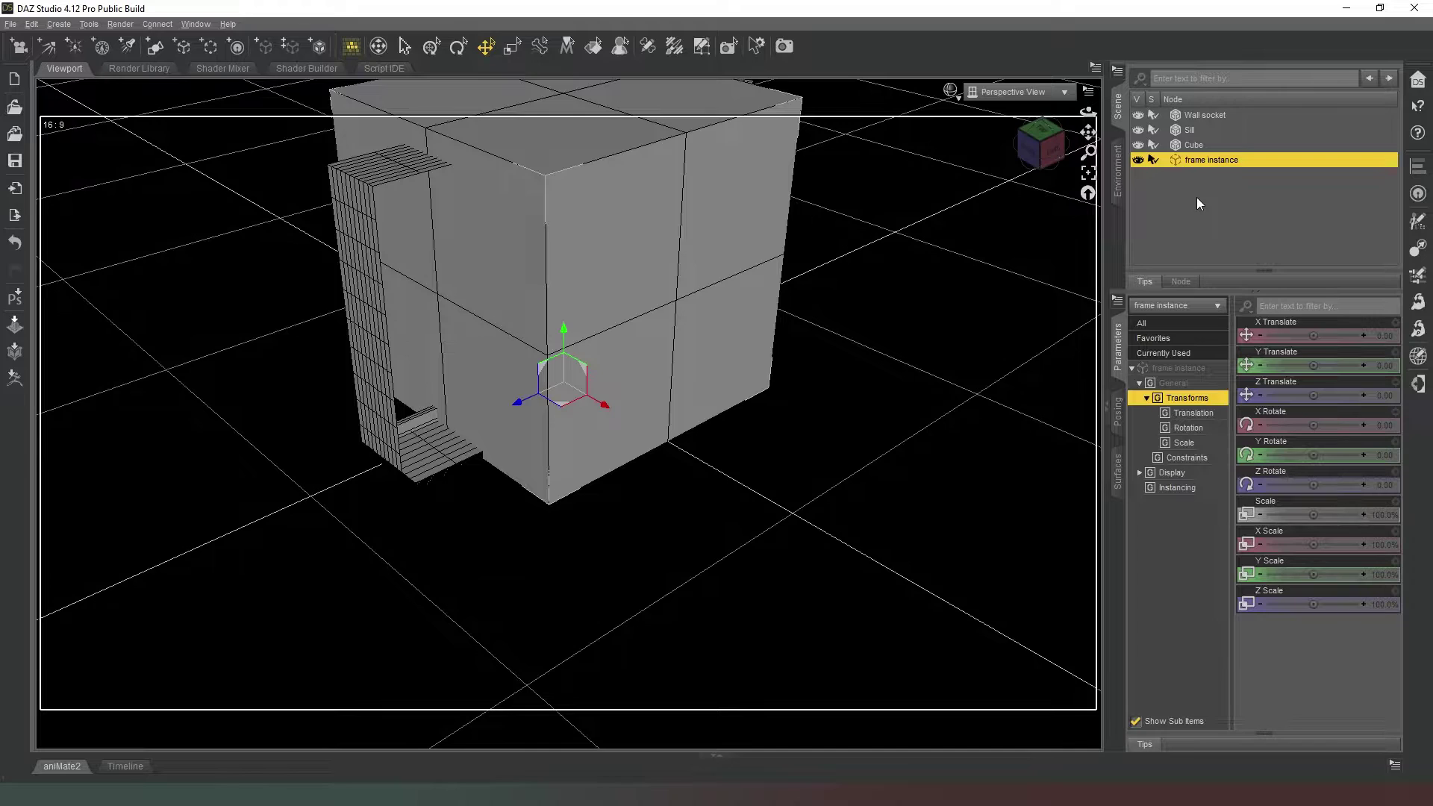
{"action": "key", "text": "Delete"}
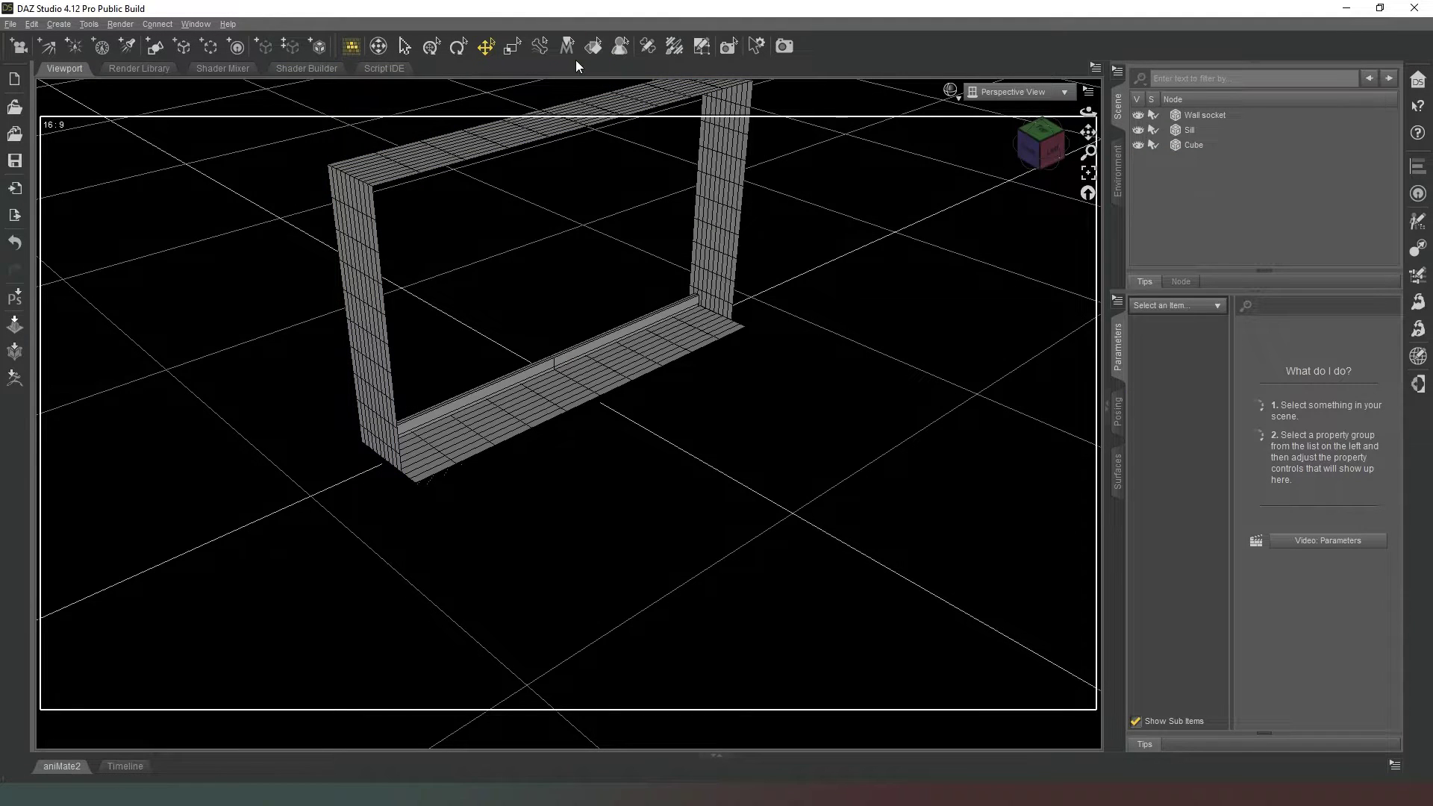
Add another cube and raise the duplicated bar Cube (2) up to the frame top
{"action": "left_click", "coordinate": [149, 48]}
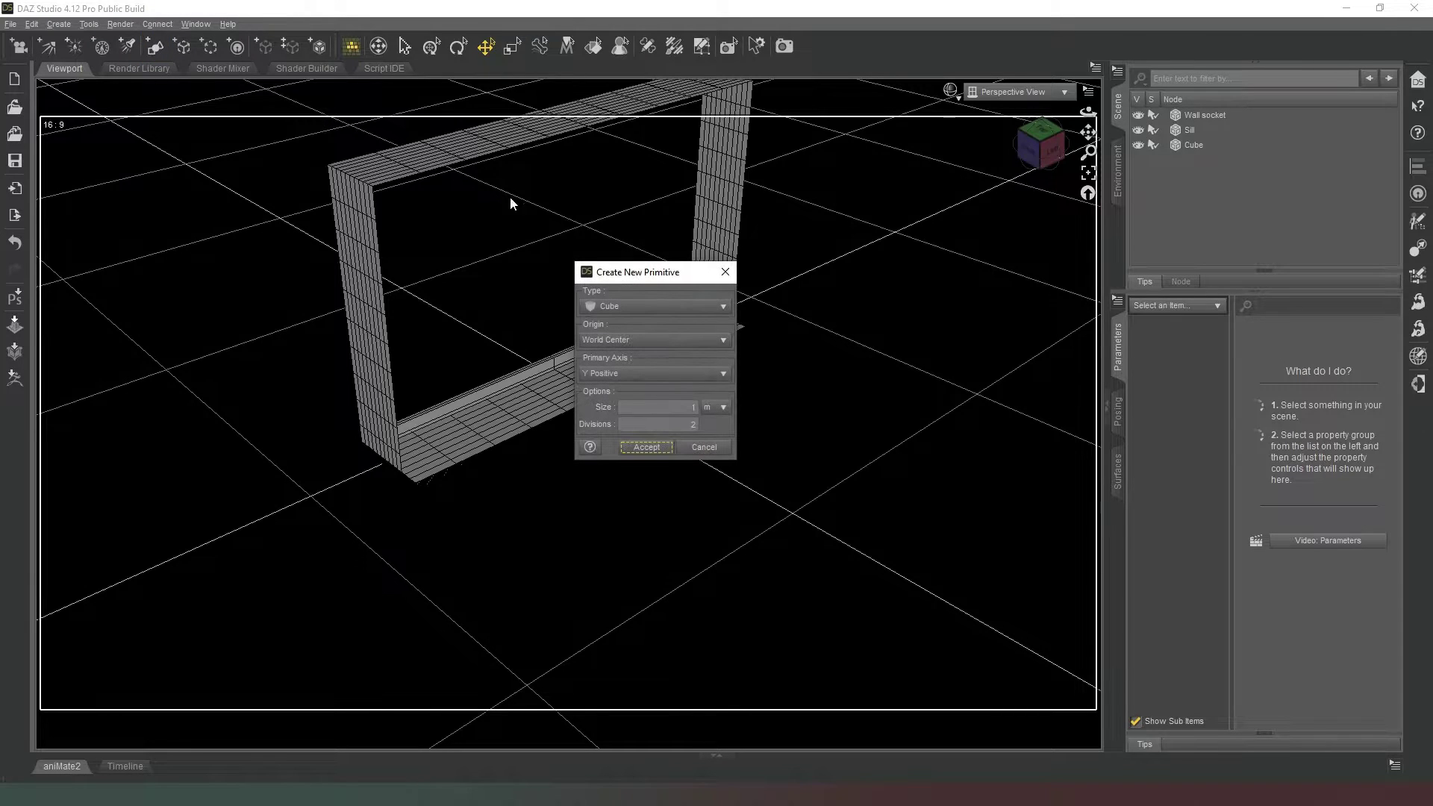
{"action": "left_click", "coordinate": [657, 448]}
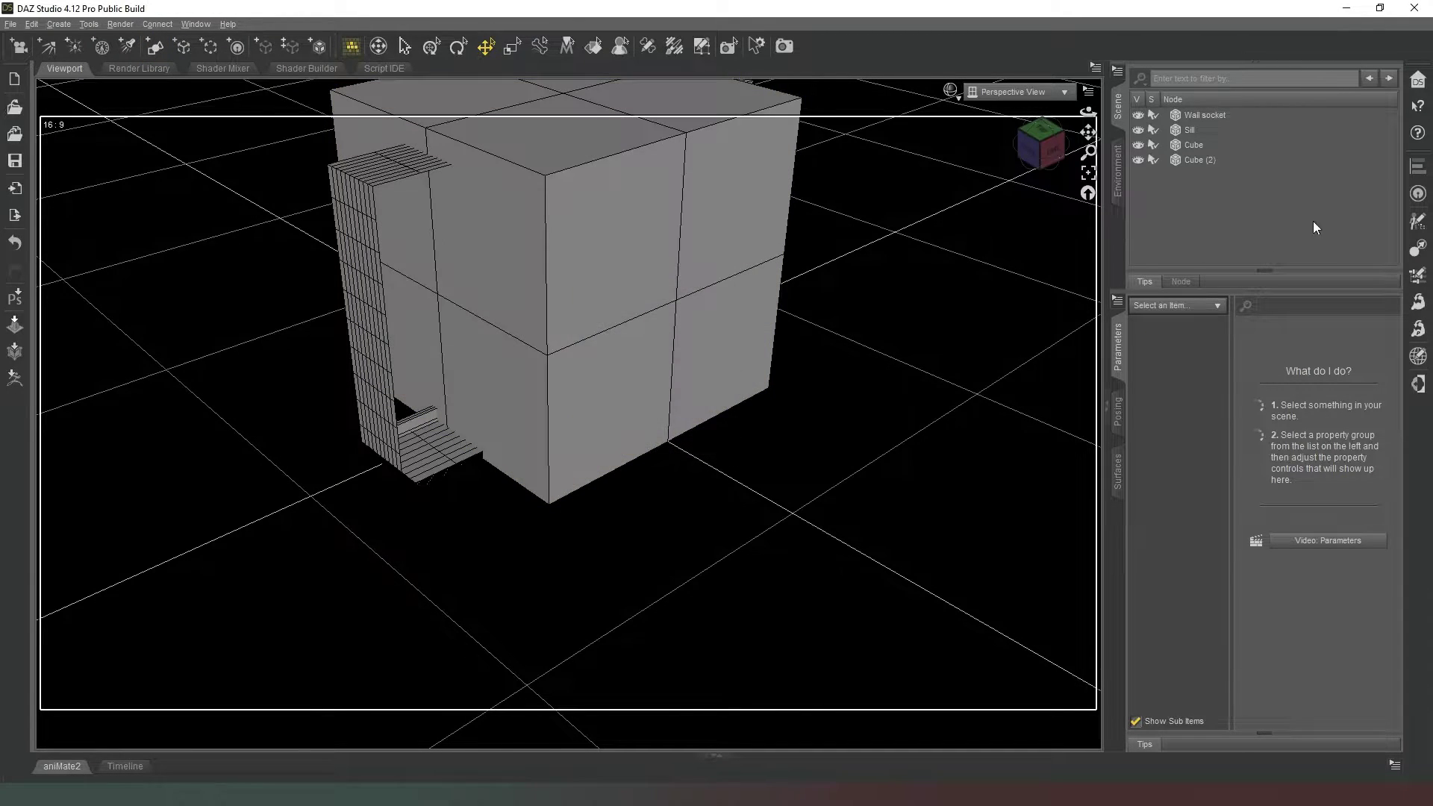
{"action": "left_click", "coordinate": [1196, 146]}
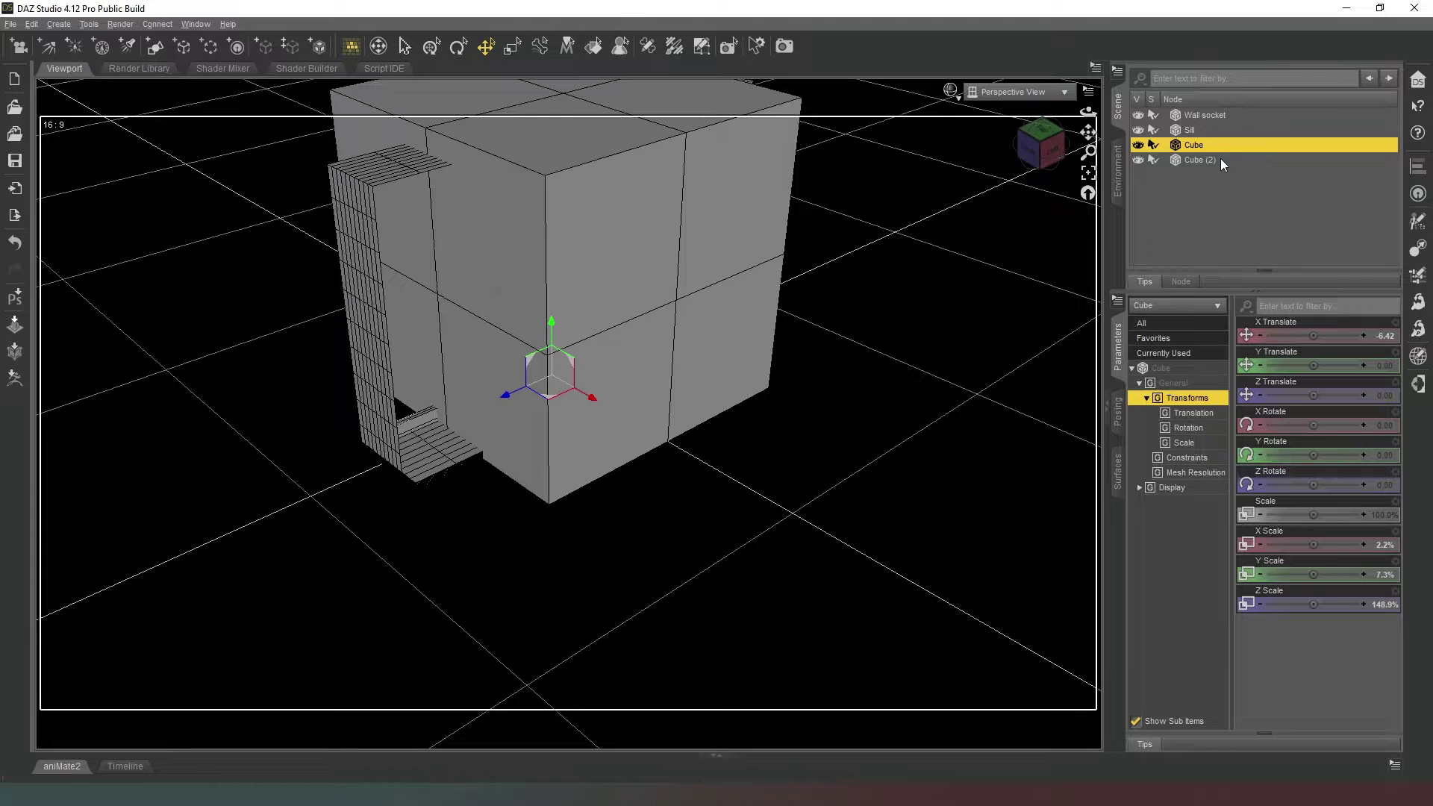
{"action": "left_click", "coordinate": [1219, 160]}
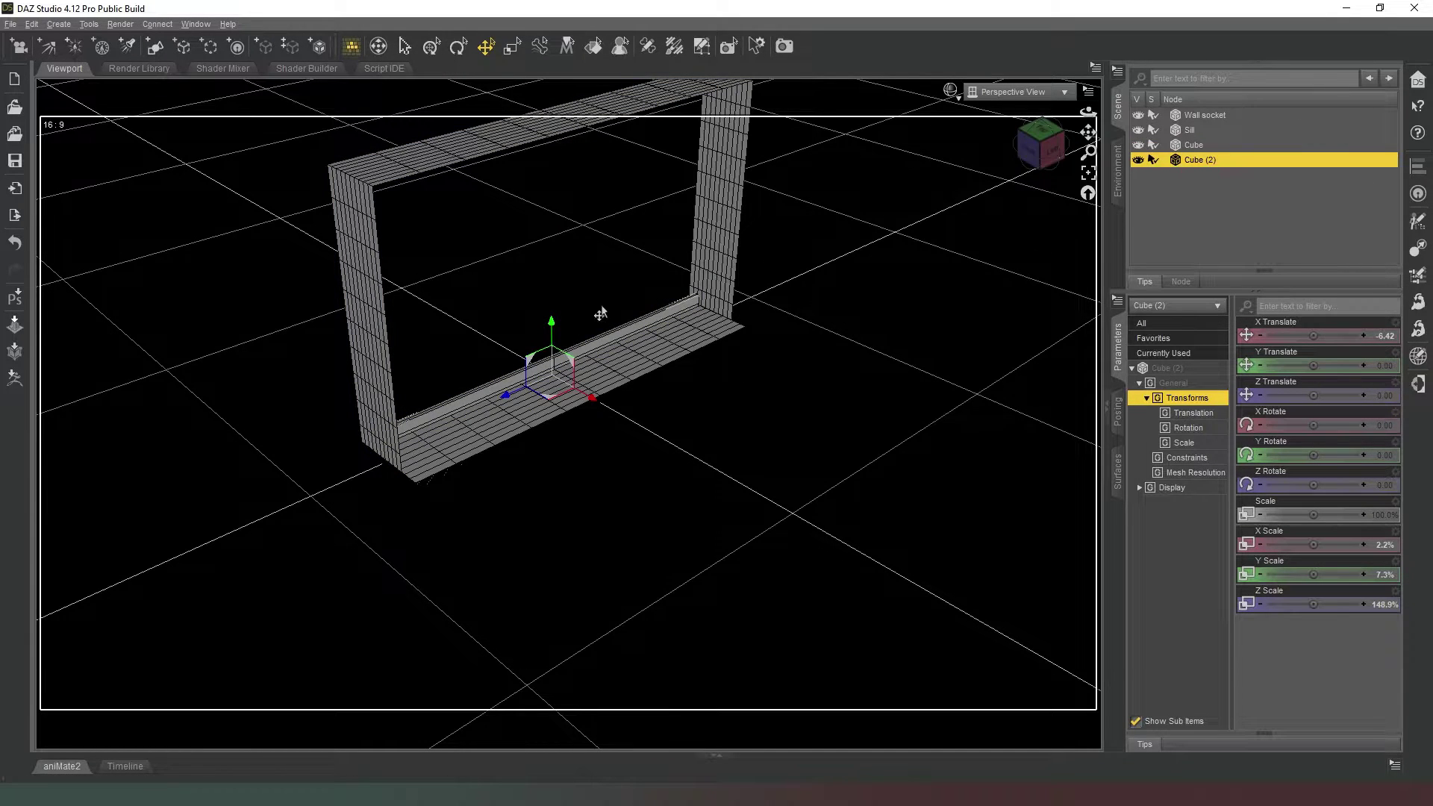
{"action": "left_click_drag", "start_coordinate": [550, 332], "coordinate": [526, 72]}
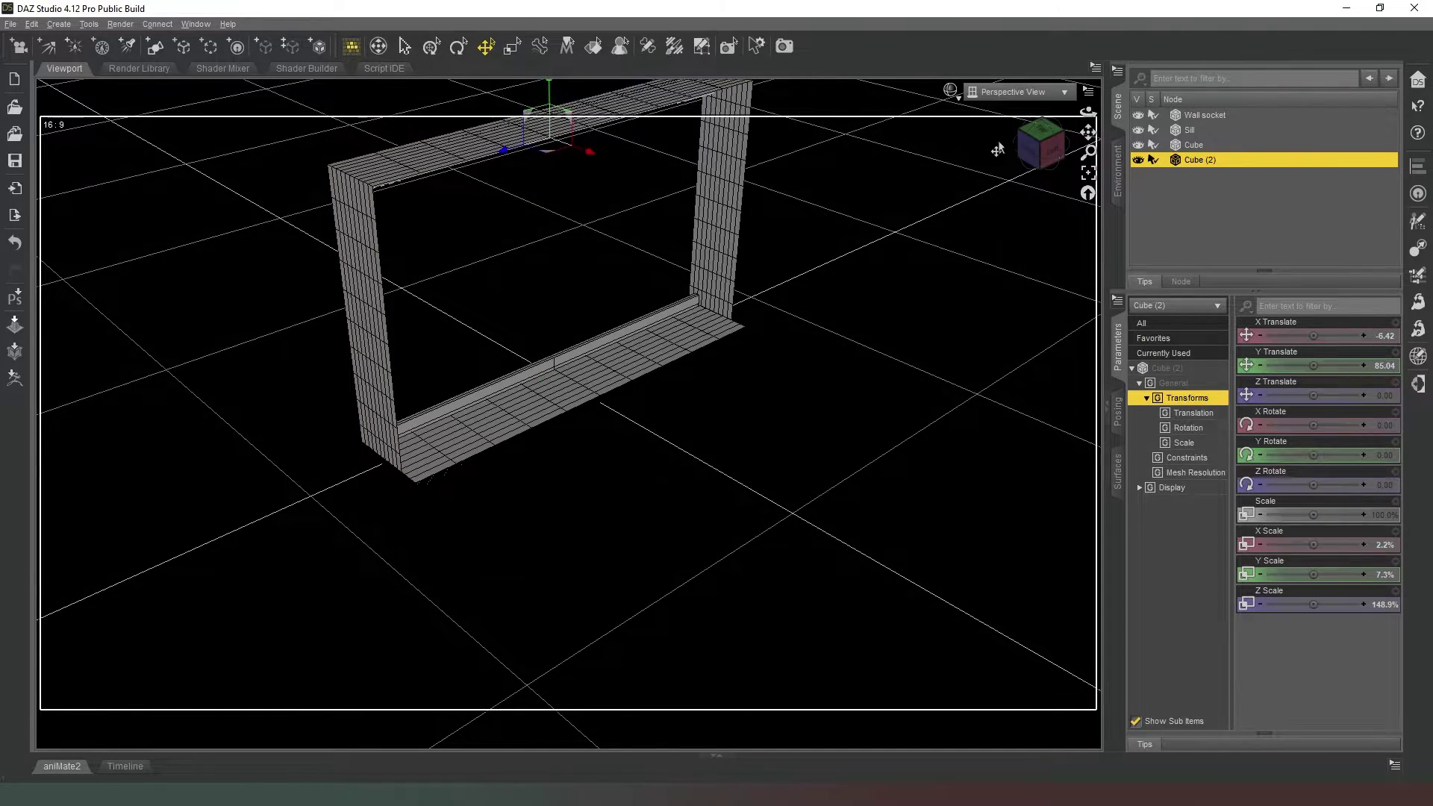
{"action": "left_click", "coordinate": [1049, 150]}
{"action": "mouse_move", "coordinate": [1041, 145]}
{"action": "left_mouse_down"}
{"action": "mouse_move", "coordinate": [1026, 160]}
{"action": "mouse_move", "coordinate": [1043, 126]}
{"action": "mouse_move", "coordinate": [1041, 146]}
{"action": "left_mouse_up"}
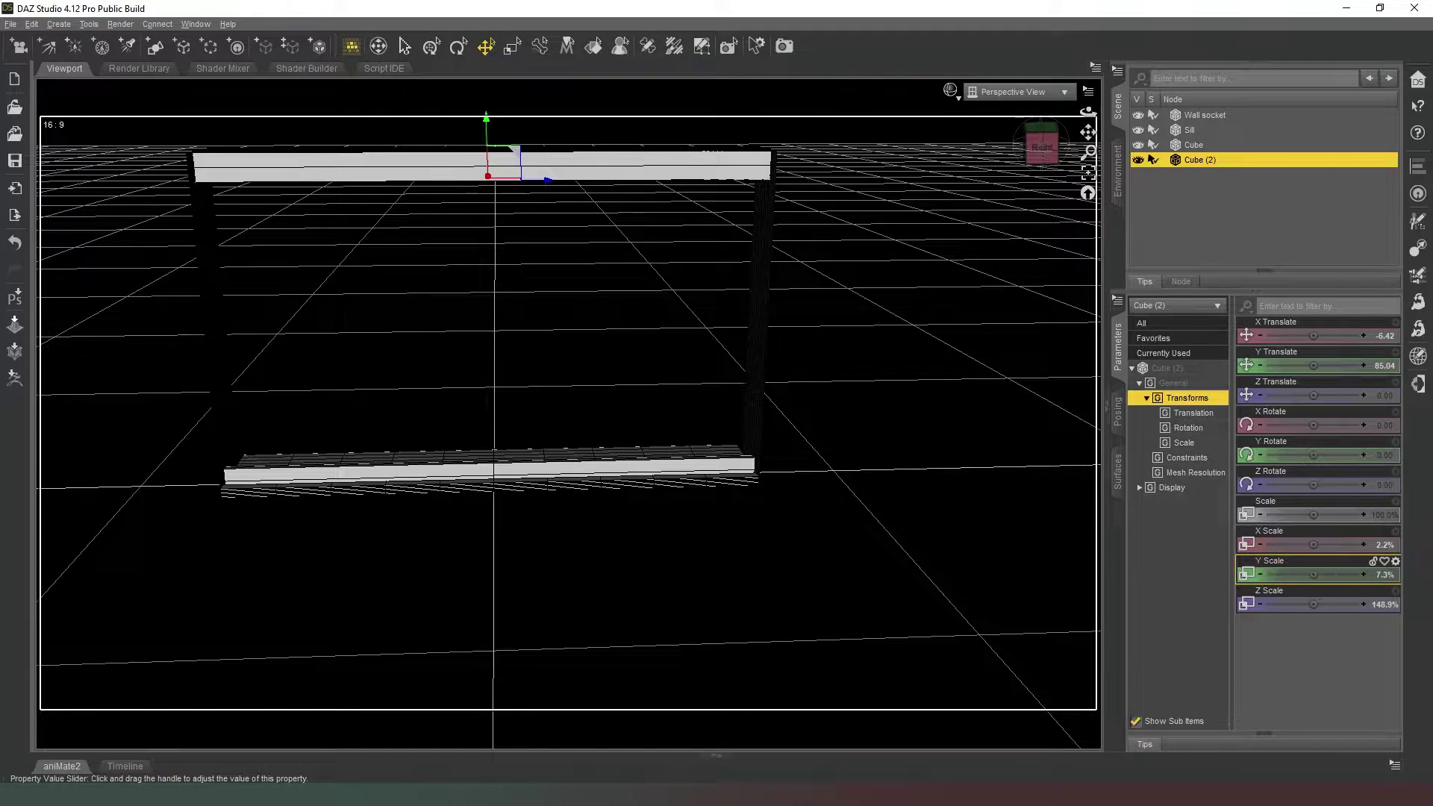
Thin the top bar to 5.1% Y scale and nudge it up to Y 87.37
{"action": "left_click_drag", "start_coordinate": [1314, 574], "coordinate": [1290, 574]}
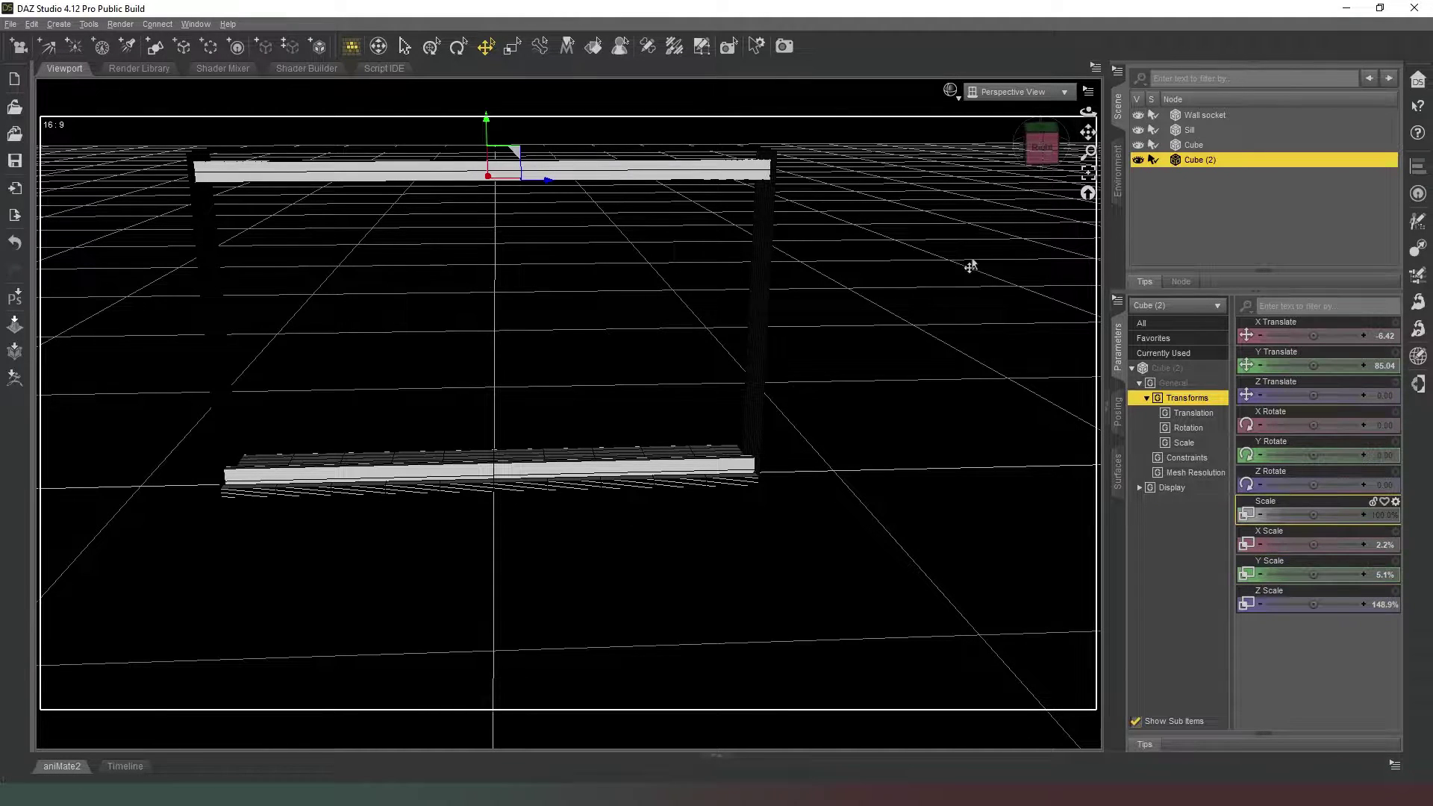
{"action": "scroll", "coordinate": [969, 266], "scroll_direction": "up", "scroll_amount": 5}
{"action": "mouse_move", "coordinate": [1088, 132]}
{"action": "left_mouse_down"}
{"action": "mouse_move", "coordinate": [1088, 119]}
{"action": "mouse_move", "coordinate": [1088, 145]}
{"action": "left_mouse_up"}
{"action": "left_click", "coordinate": [593, 215]}
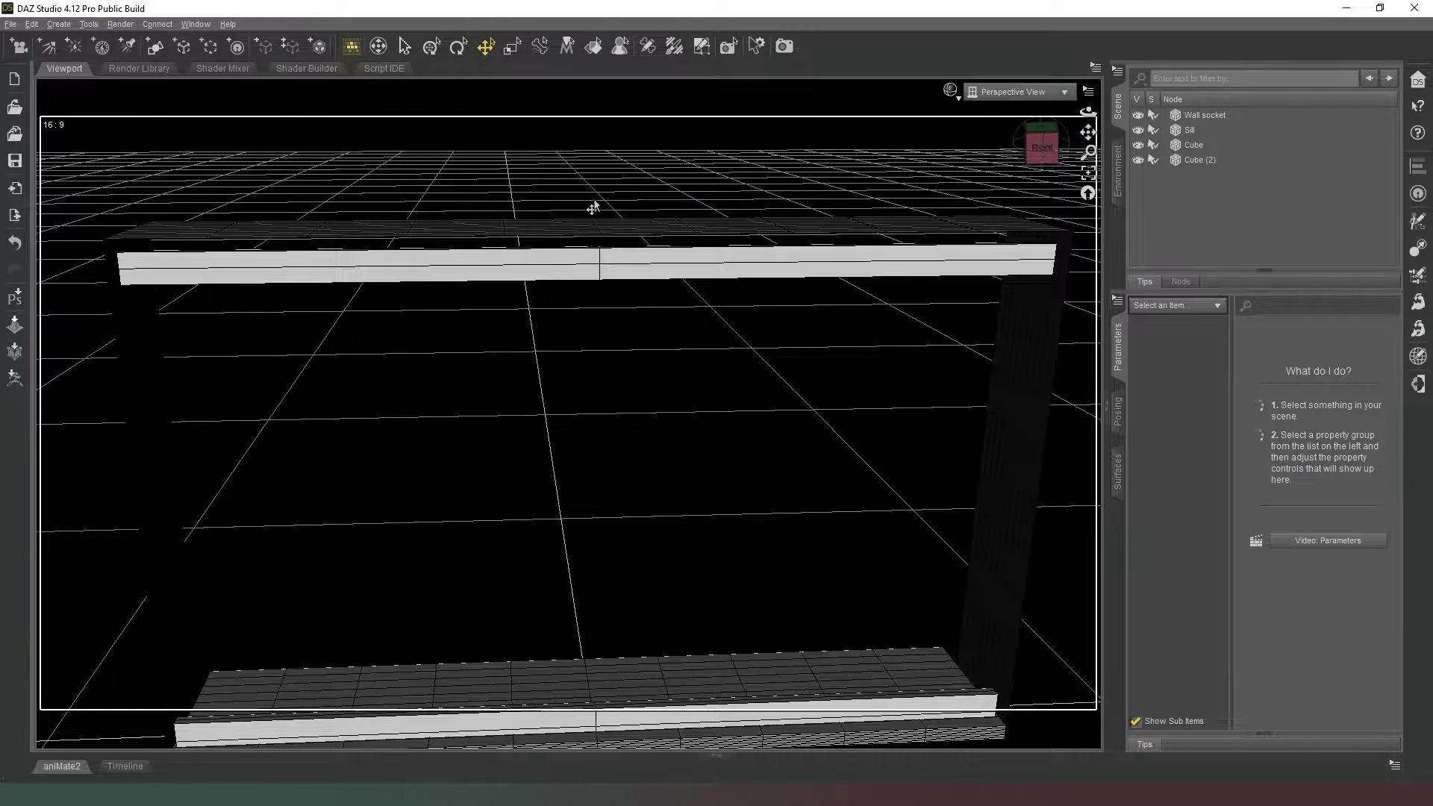
{"action": "left_click", "coordinate": [595, 258]}
{"action": "left_click", "coordinate": [599, 224]}
{"action": "left_click", "coordinate": [598, 213]}
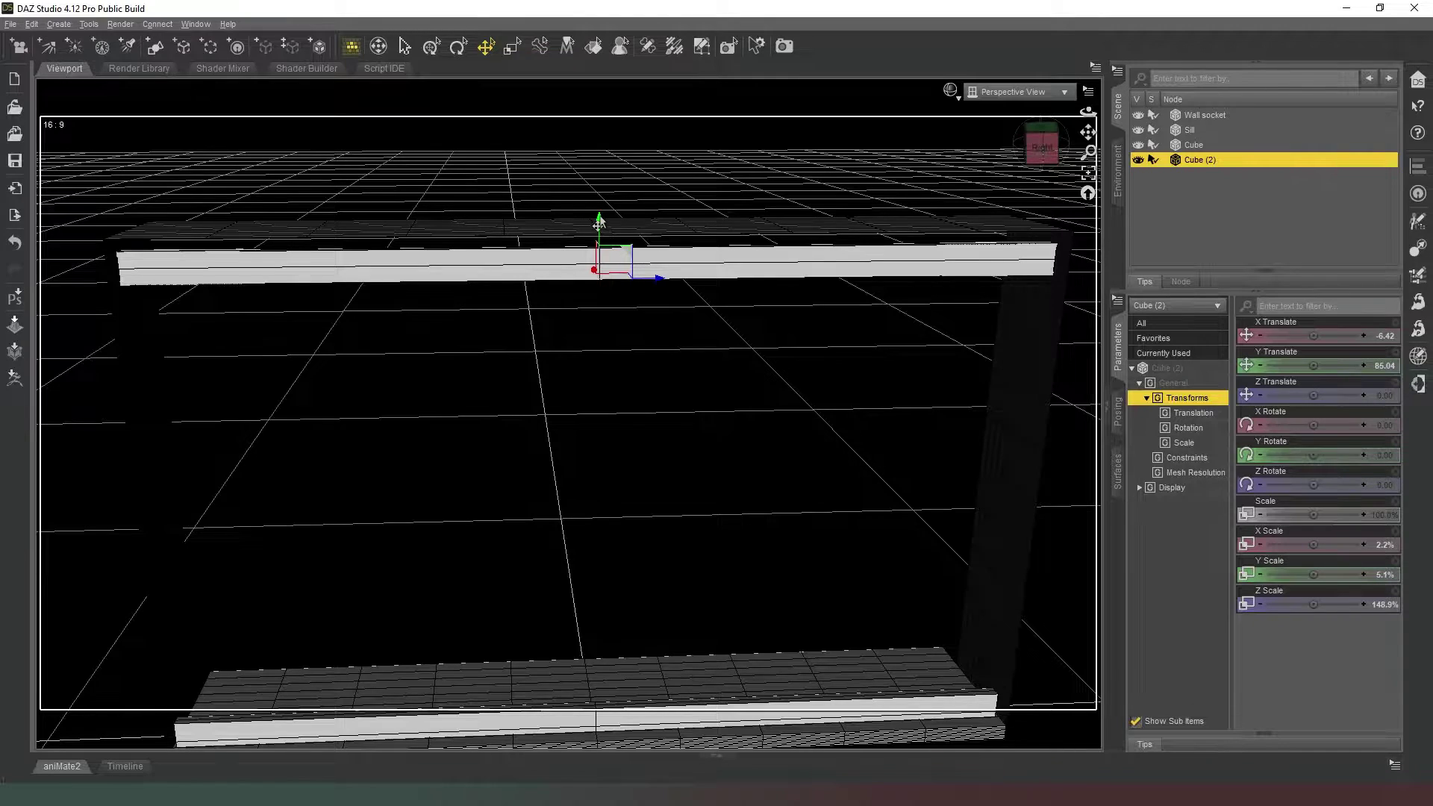
{"action": "left_click", "coordinate": [598, 222]}
{"action": "left_click_drag", "start_coordinate": [598, 222], "coordinate": [598, 213]}
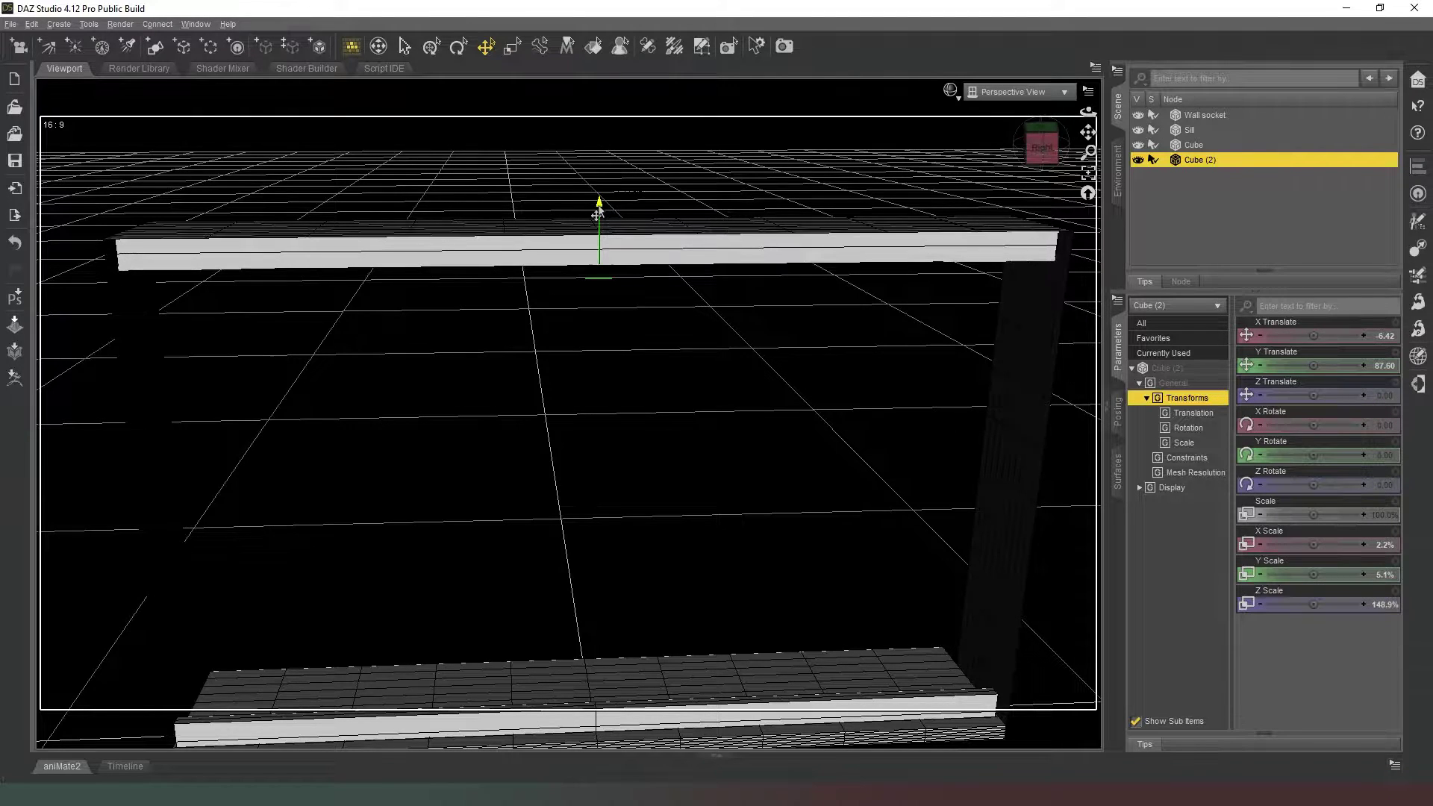
{"action": "left_click_drag", "start_coordinate": [1041, 146], "coordinate": [1065, 182]}
{"action": "left_click", "coordinate": [1036, 145]}
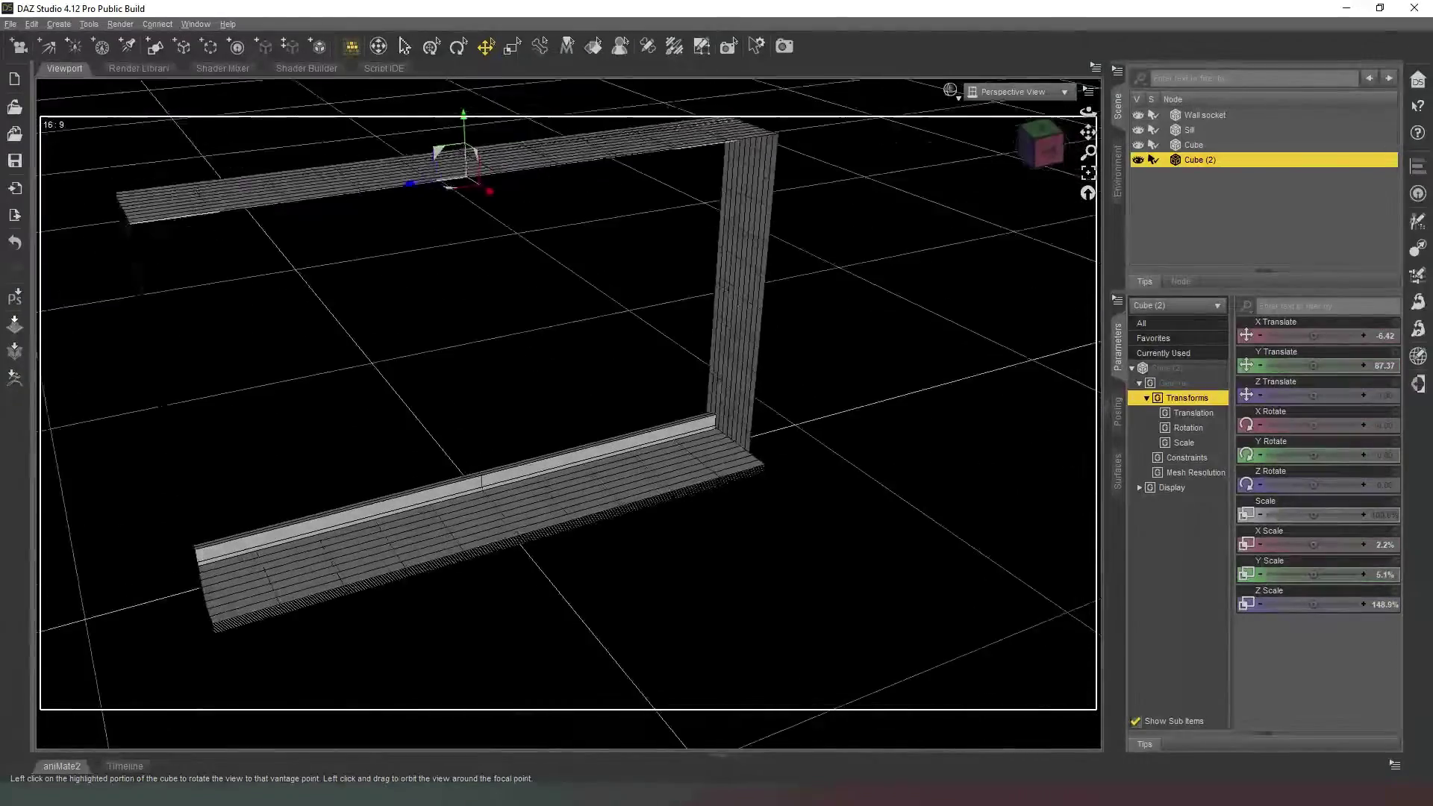
Rename the lower Cube bar 'Frame lower' and Cube (2) 'Frame Upper'
{"action": "scroll", "coordinate": [1065, 182], "scroll_direction": "down", "scroll_amount": 3}
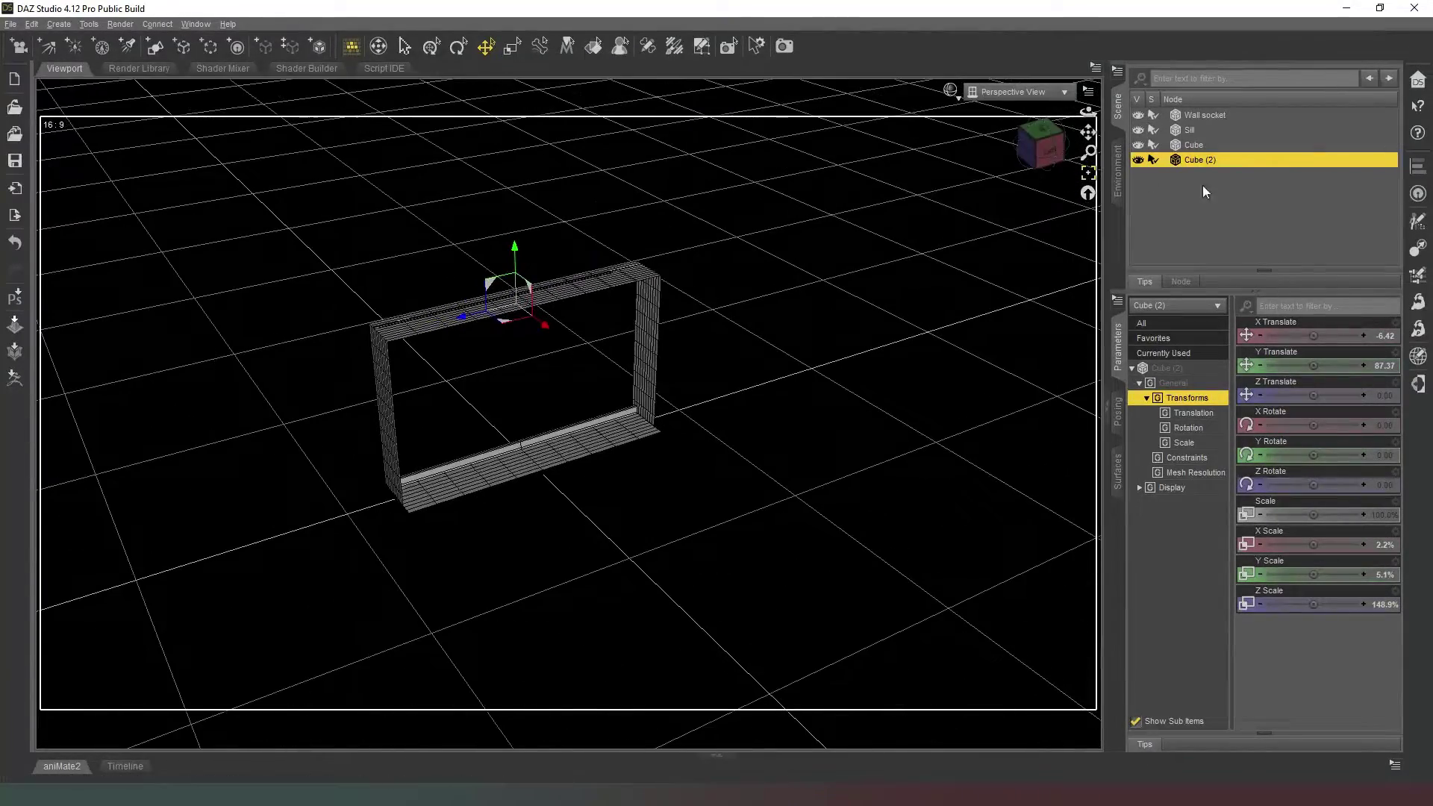
{"action": "left_click", "coordinate": [1198, 146]}
{"action": "type", "text": "Frame lower"}
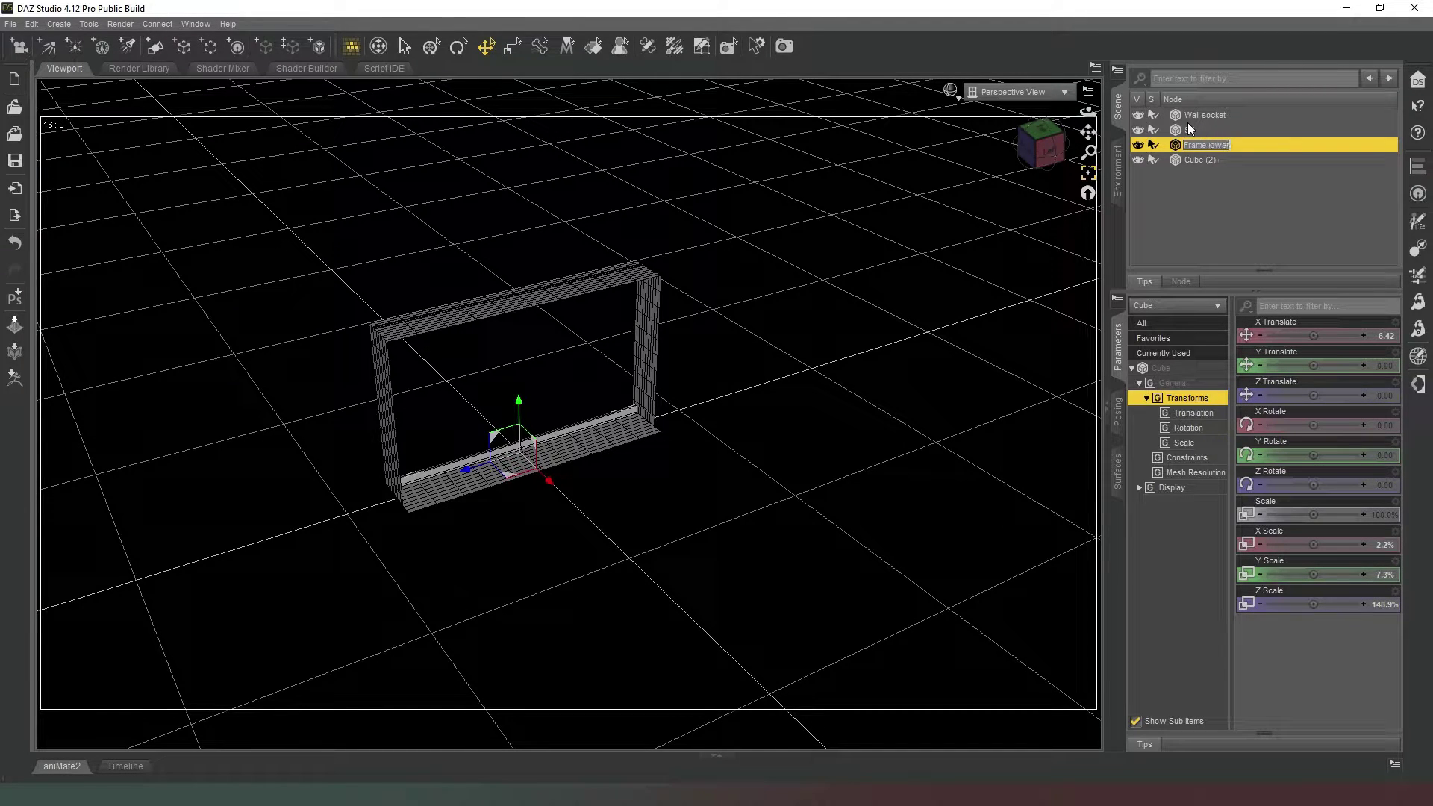
{"action": "left_click", "coordinate": [1206, 162]}
{"action": "type", "text": "Frame Upper"}
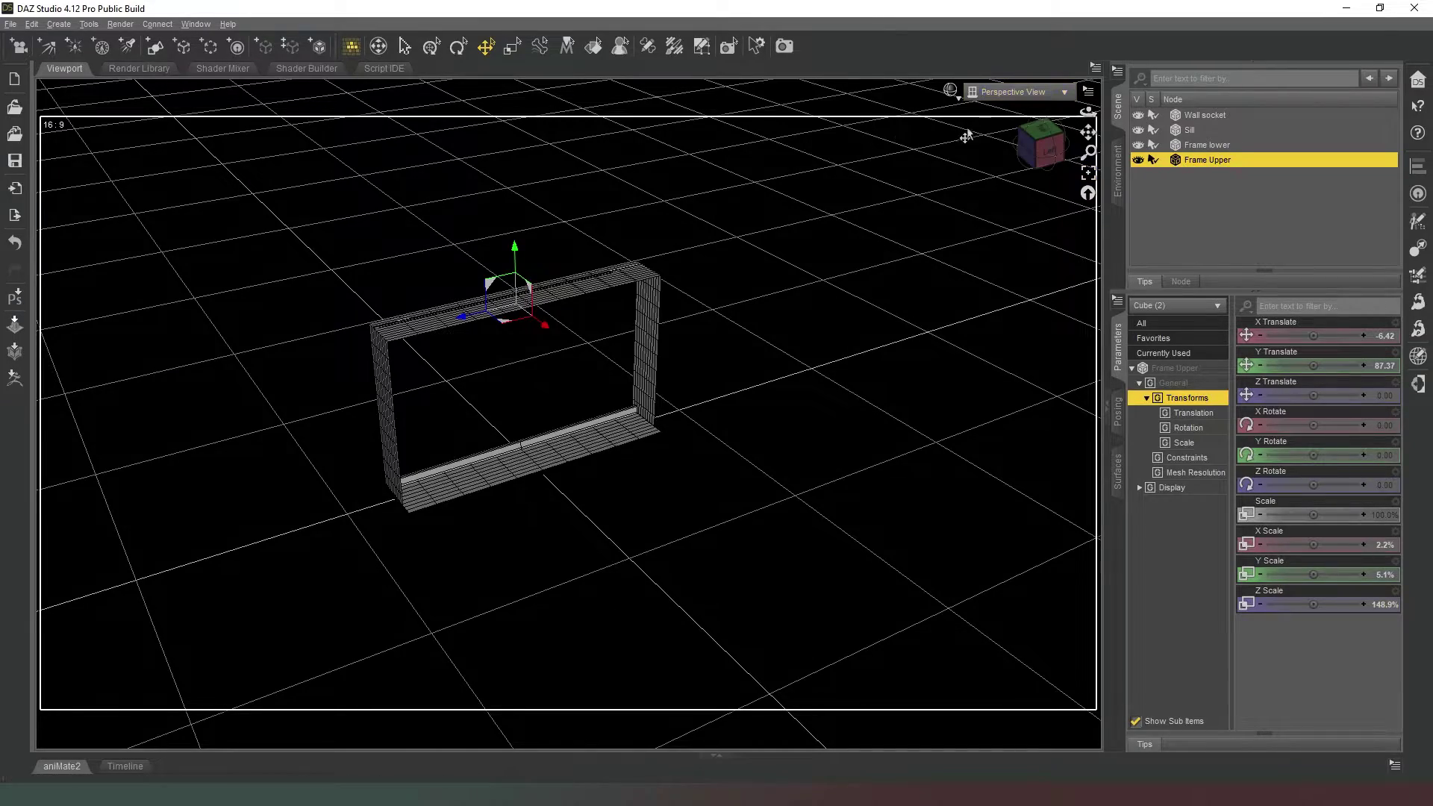
{"action": "left_click", "coordinate": [1045, 149]}
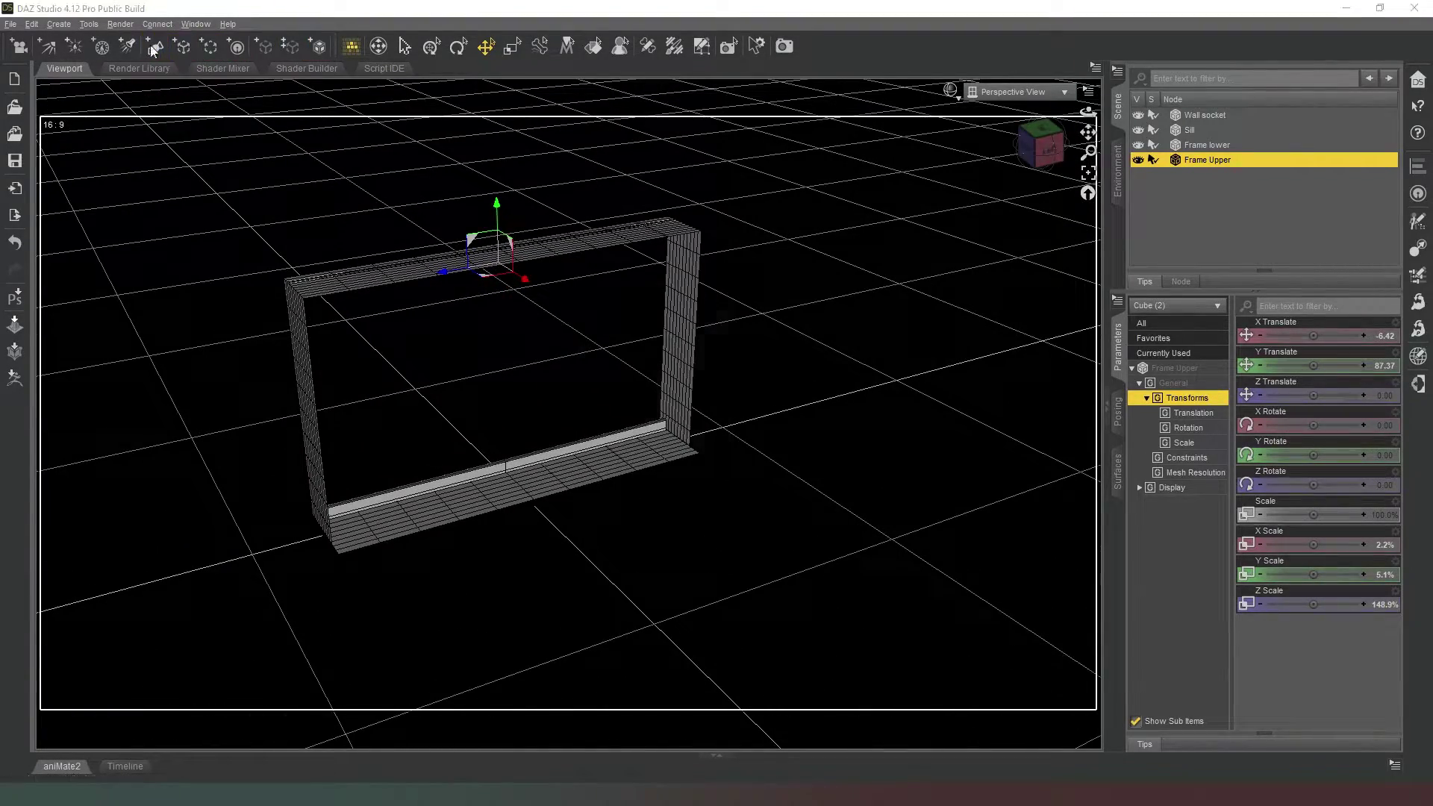
Create a new primitive cube and paste the copied bar transforms onto it
{"action": "left_click", "coordinate": [155, 46]}
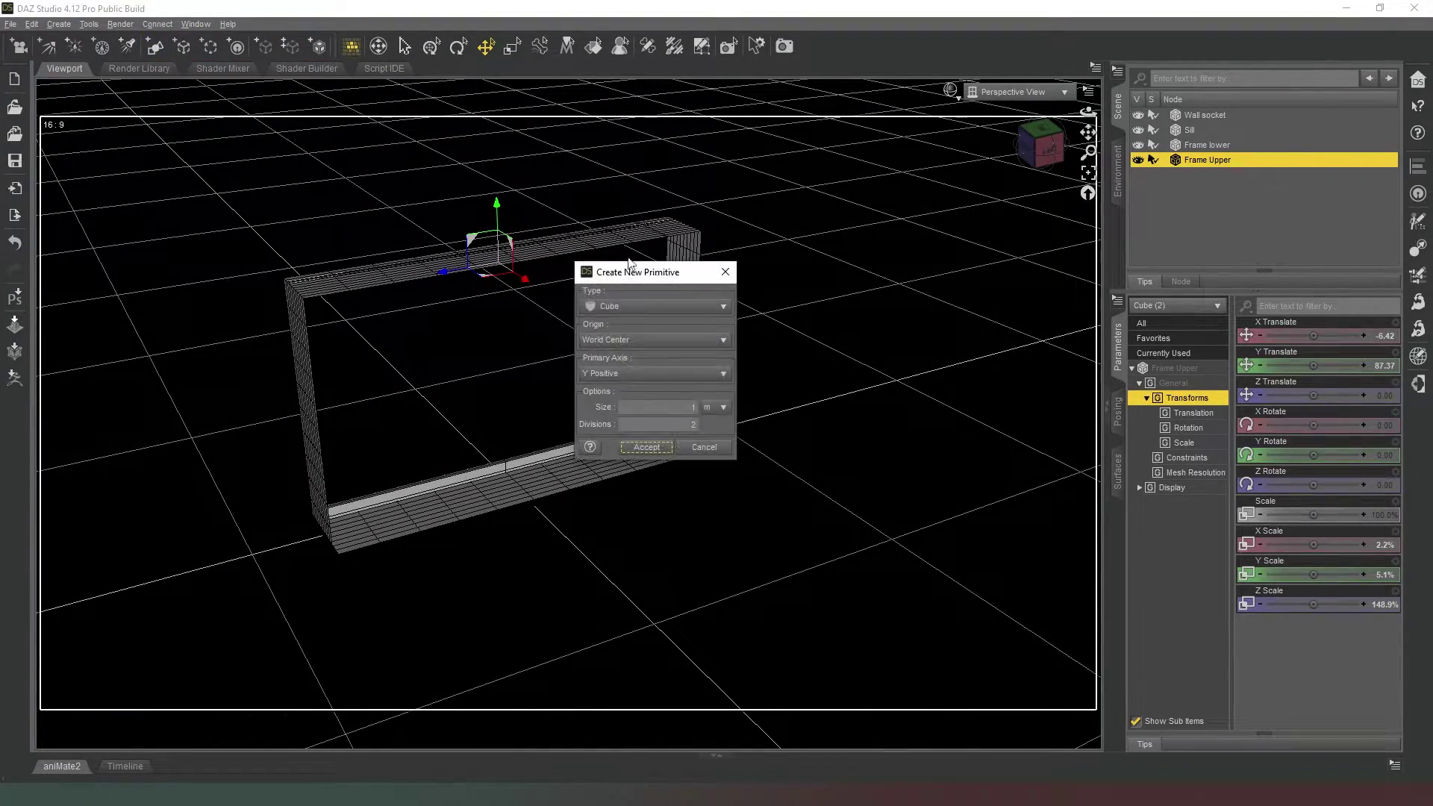
{"action": "left_click", "coordinate": [651, 449]}
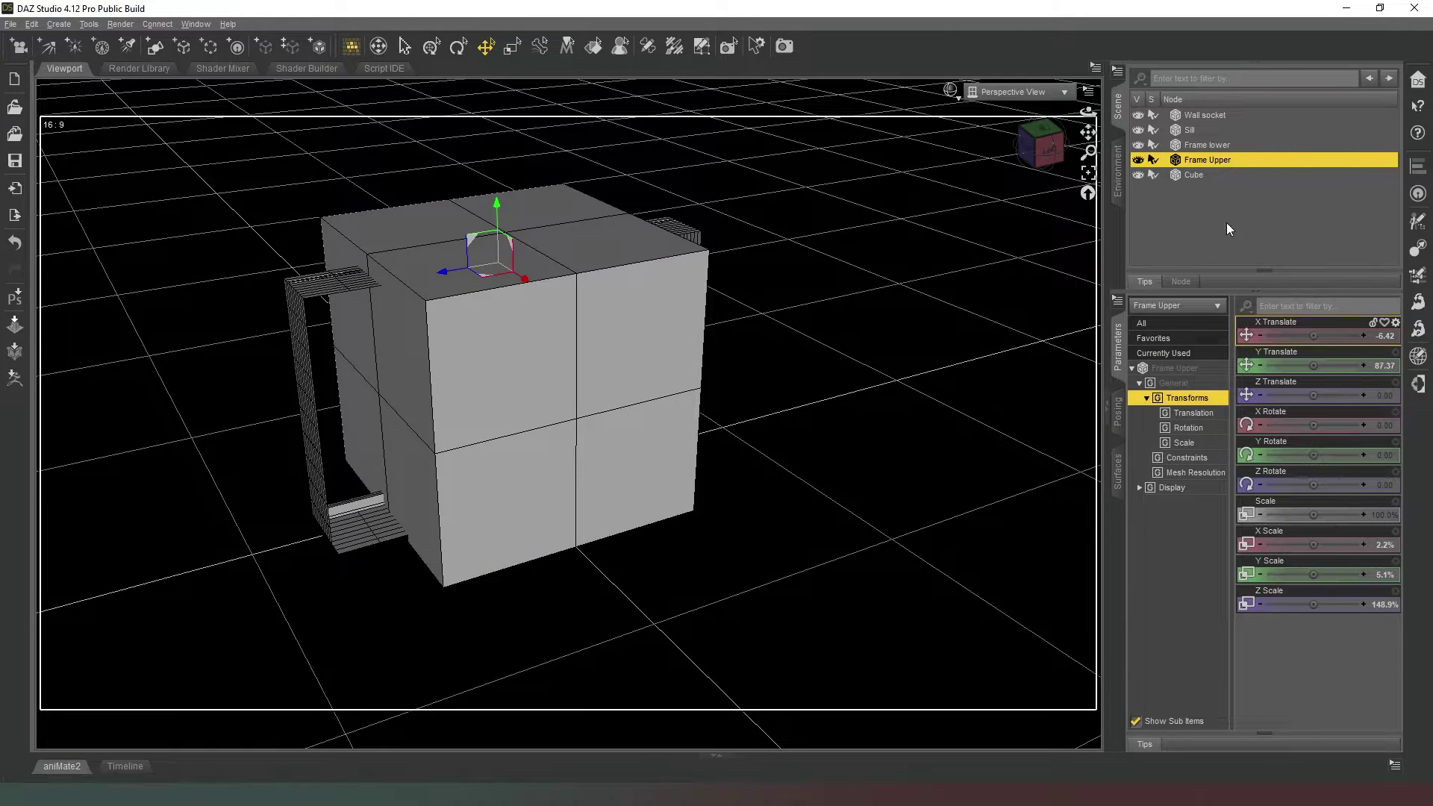
{"action": "left_click", "coordinate": [1194, 175]}
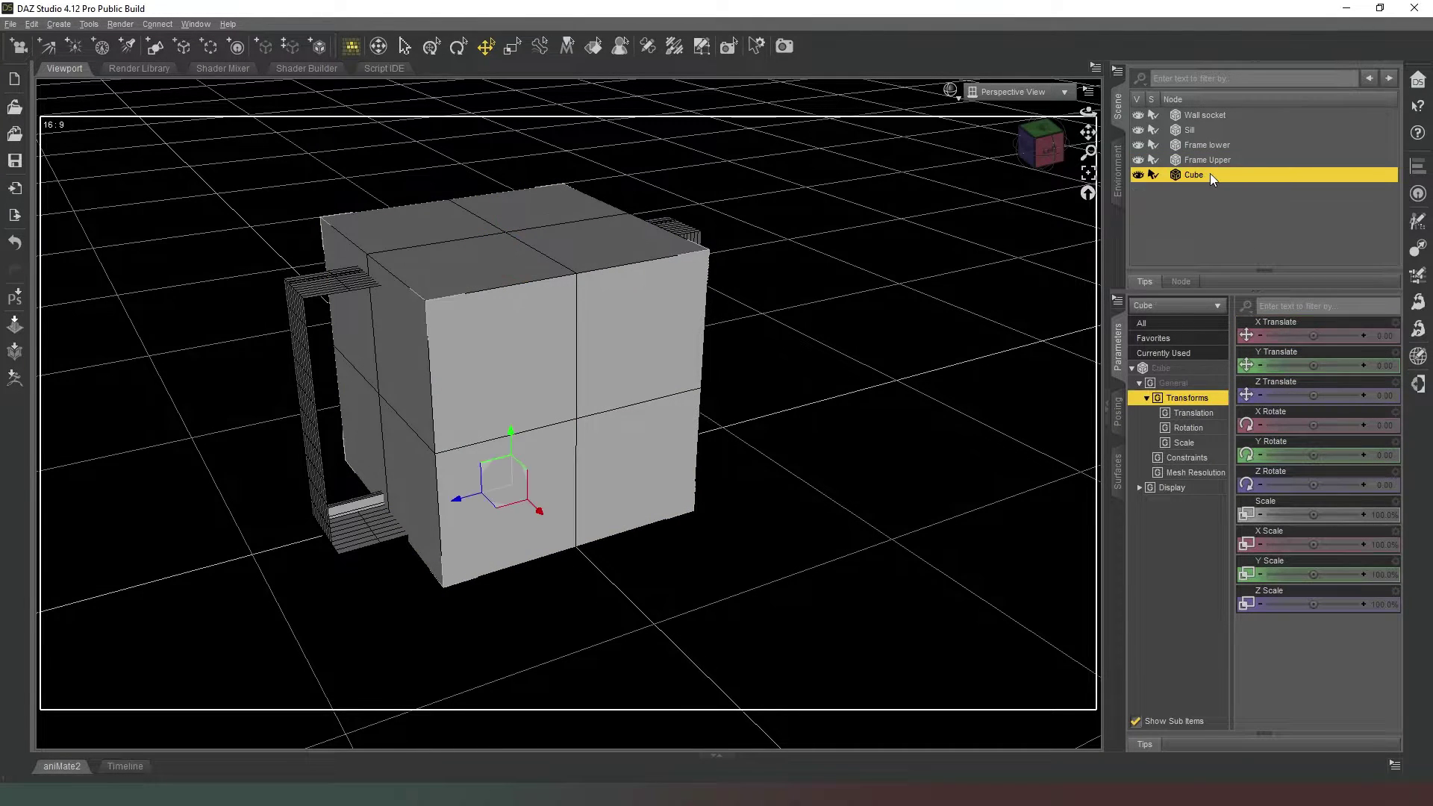
{"action": "key", "text": "ctrl+v"}
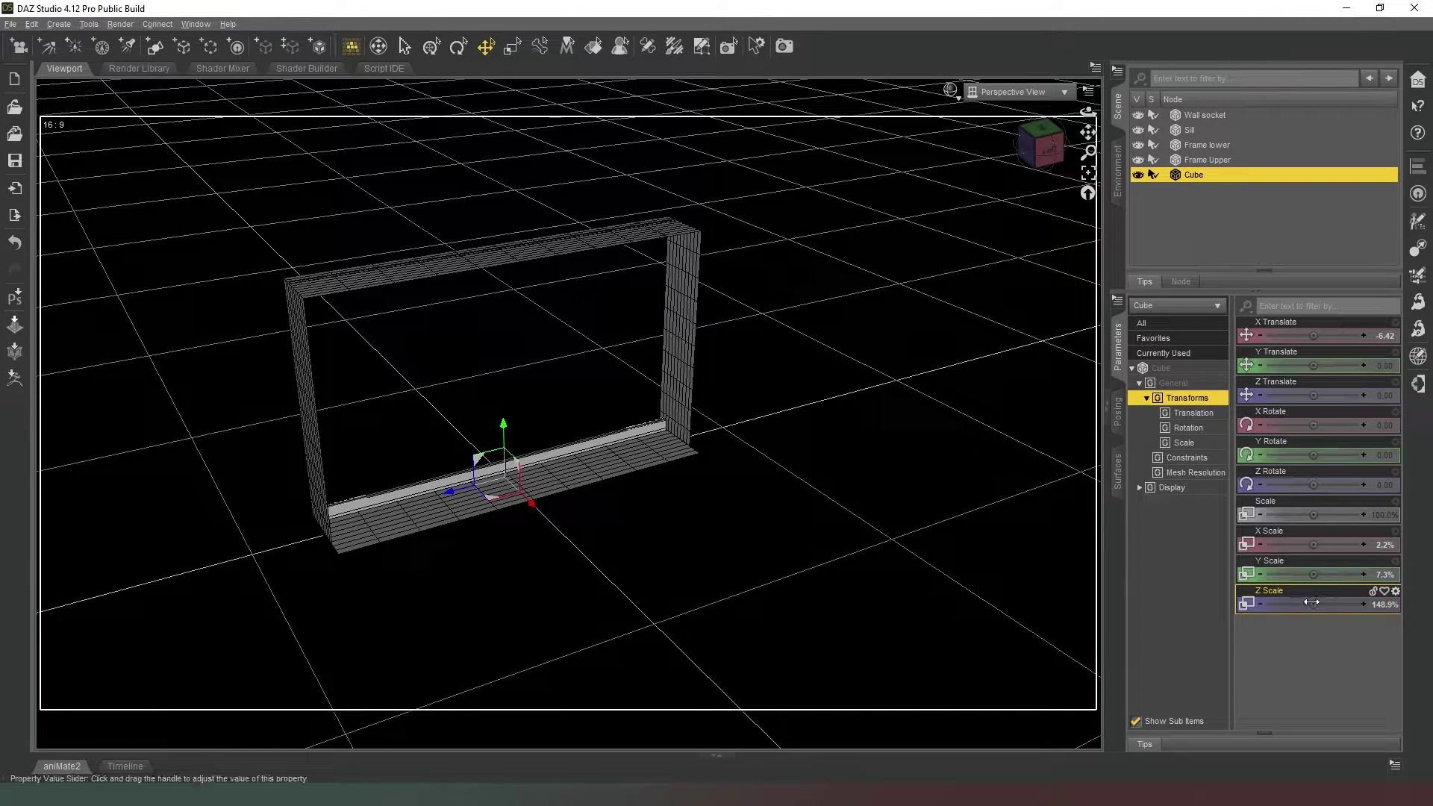
Set the cube's Z Scale to 7.3% and stretch it into a tall post at the frame's left end
{"action": "left_click", "coordinate": [1380, 604]}
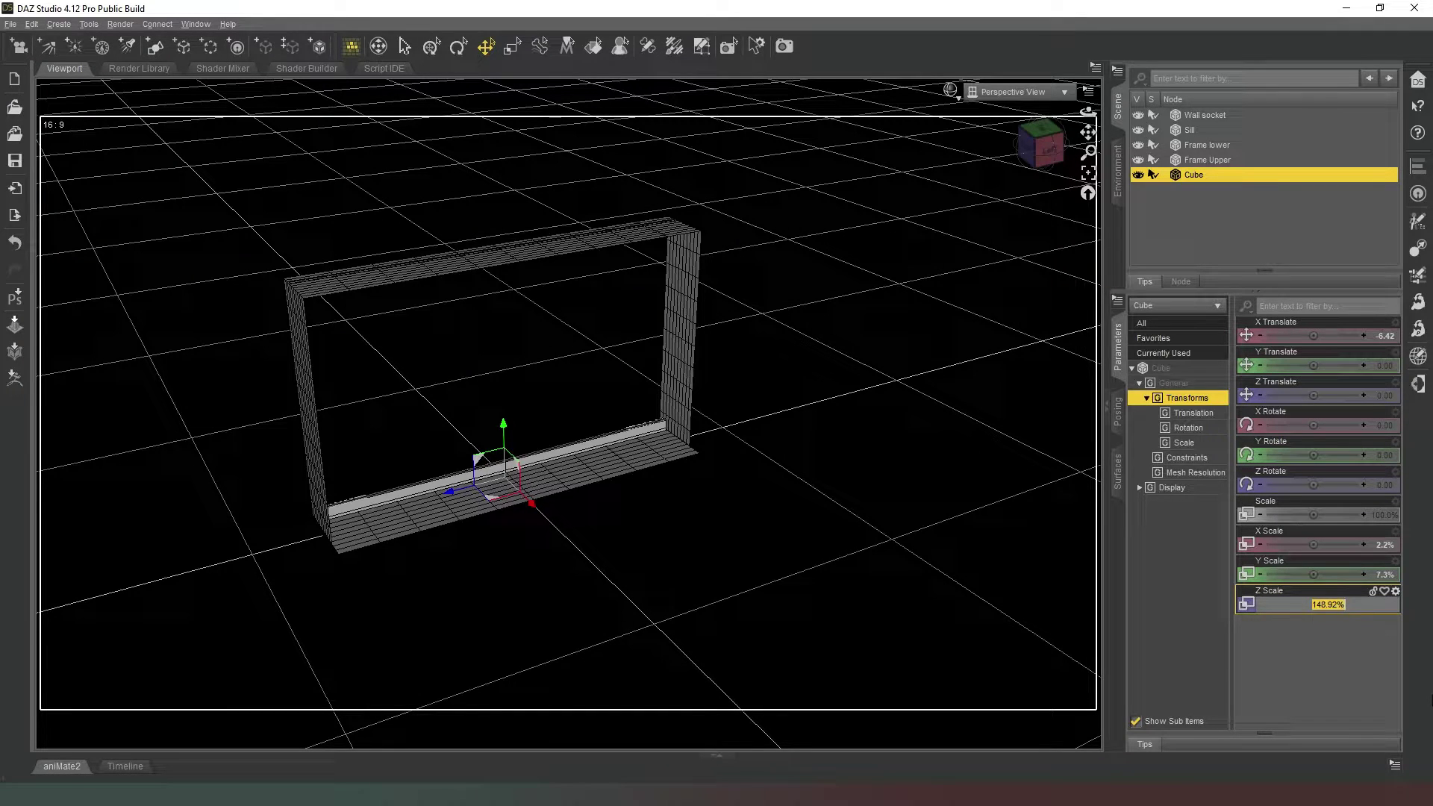
{"action": "type", "text": "7.3"}
{"action": "key", "text": "Return"}
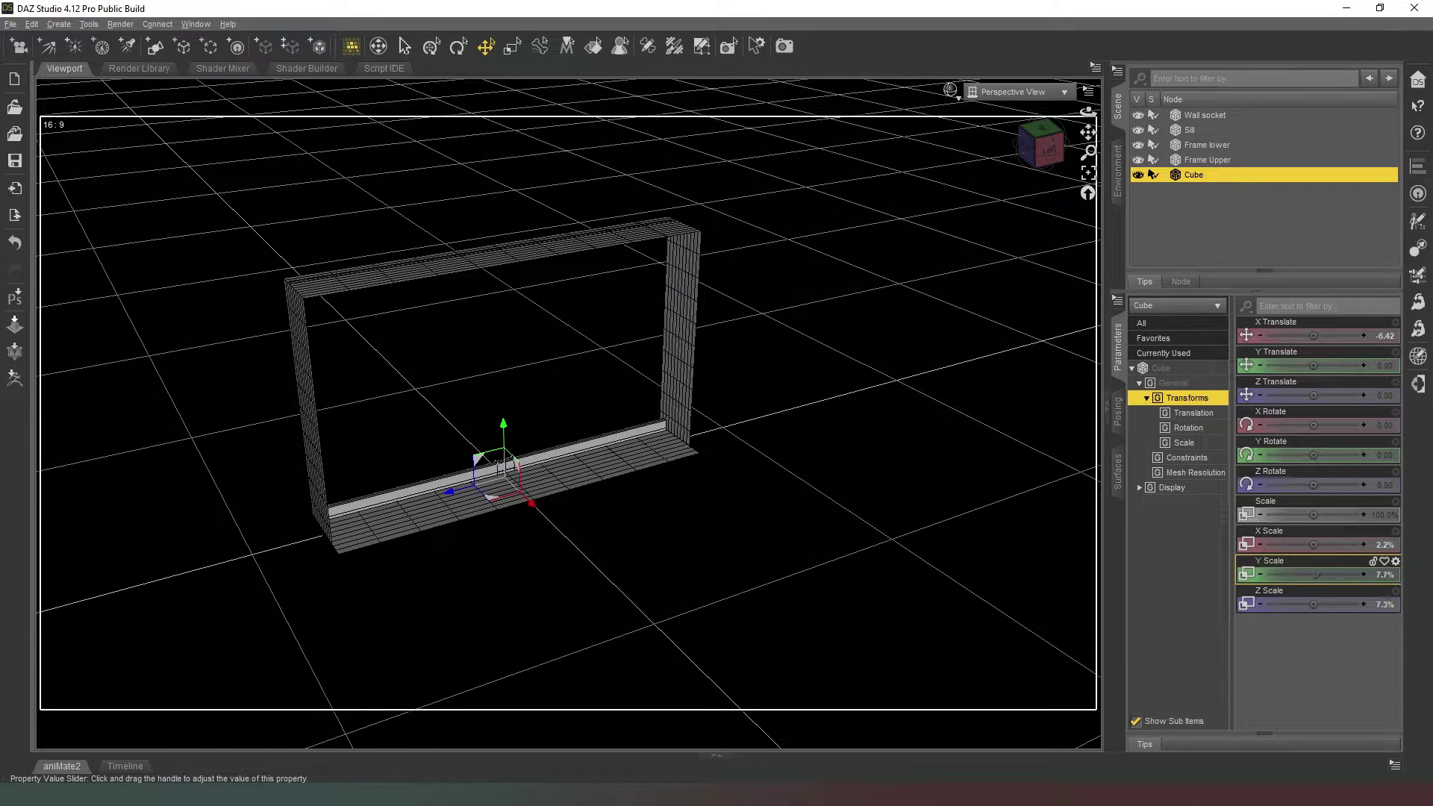
{"action": "left_click_drag", "start_coordinate": [1316, 575], "coordinate": [1338, 574]}
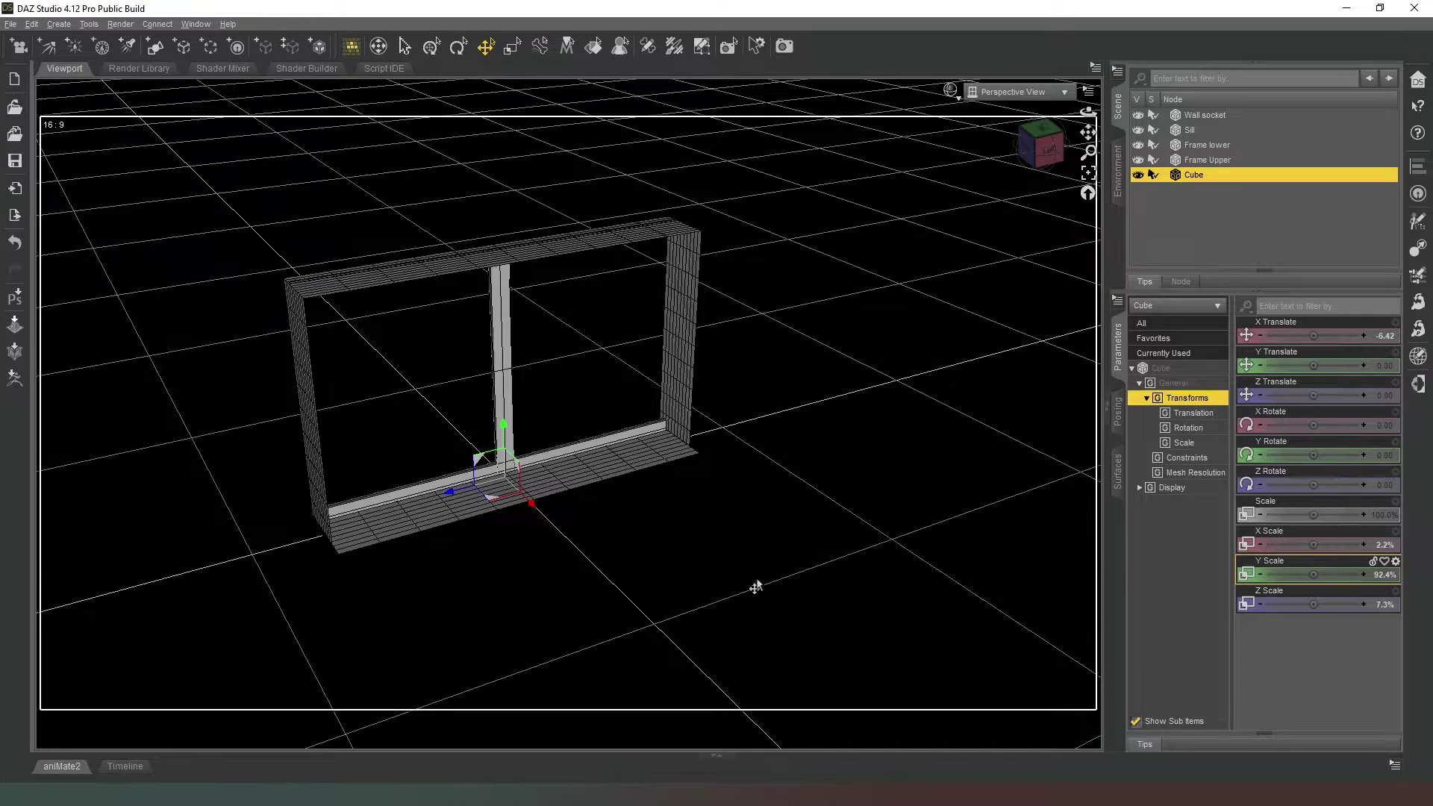
{"action": "left_click_drag", "start_coordinate": [449, 503], "coordinate": [258, 527]}
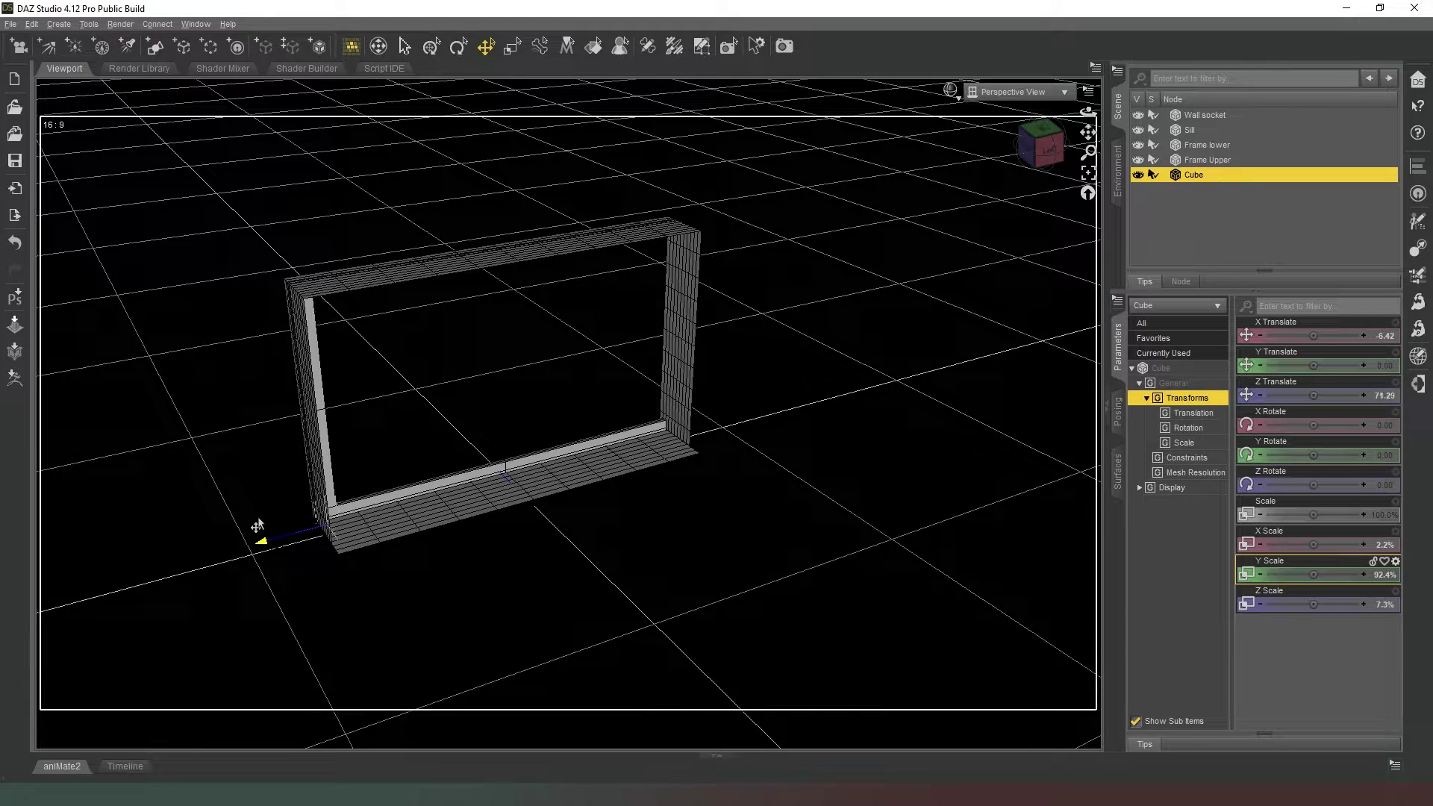
Shorten the post and raise it to sit on the lower bar, checking from the left
{"action": "left_click", "coordinate": [1042, 147]}
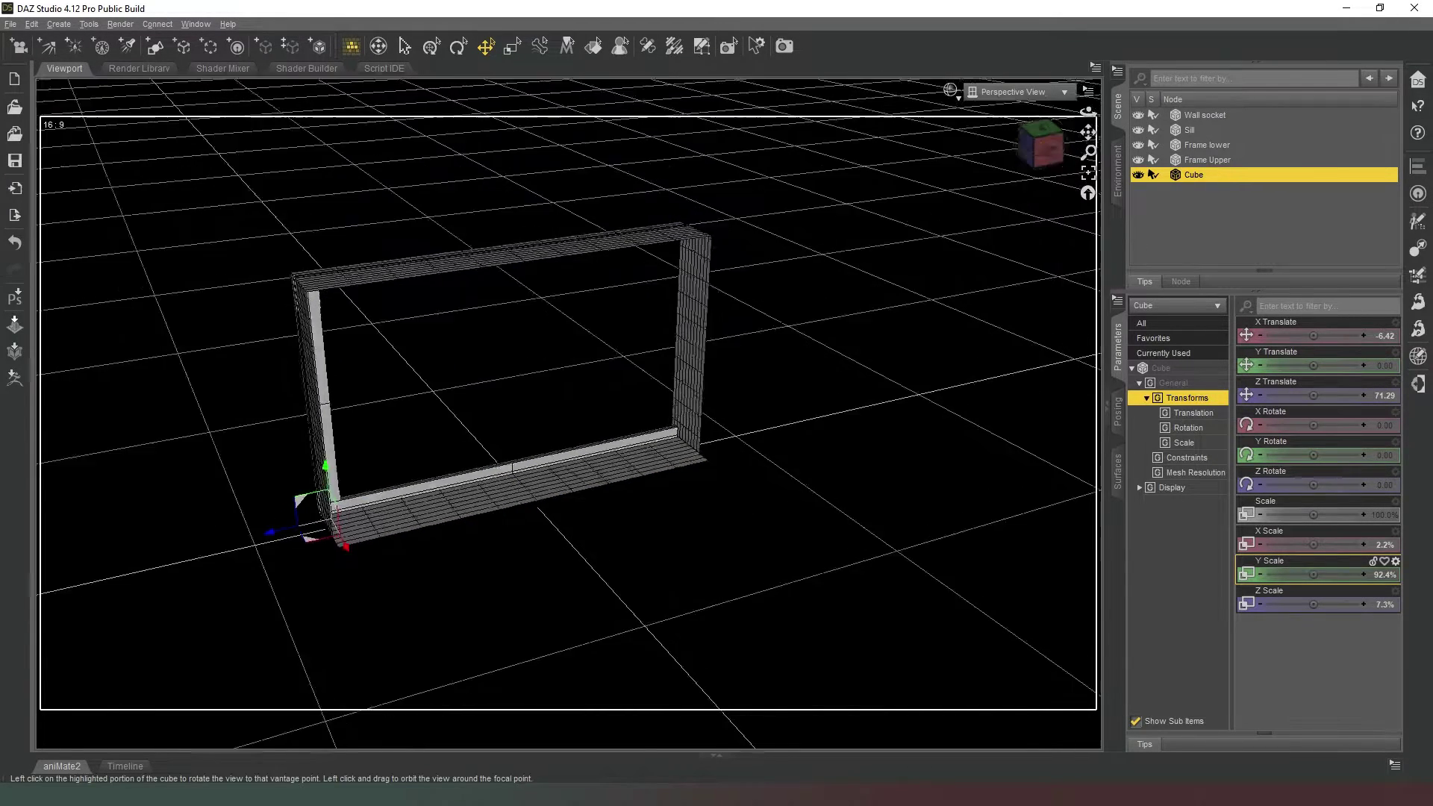
{"action": "mouse_move", "coordinate": [1041, 147]}
{"action": "left_mouse_down"}
{"action": "mouse_move", "coordinate": [1003, 171]}
{"action": "mouse_move", "coordinate": [985, 144]}
{"action": "mouse_move", "coordinate": [946, 136]}
{"action": "left_mouse_up"}
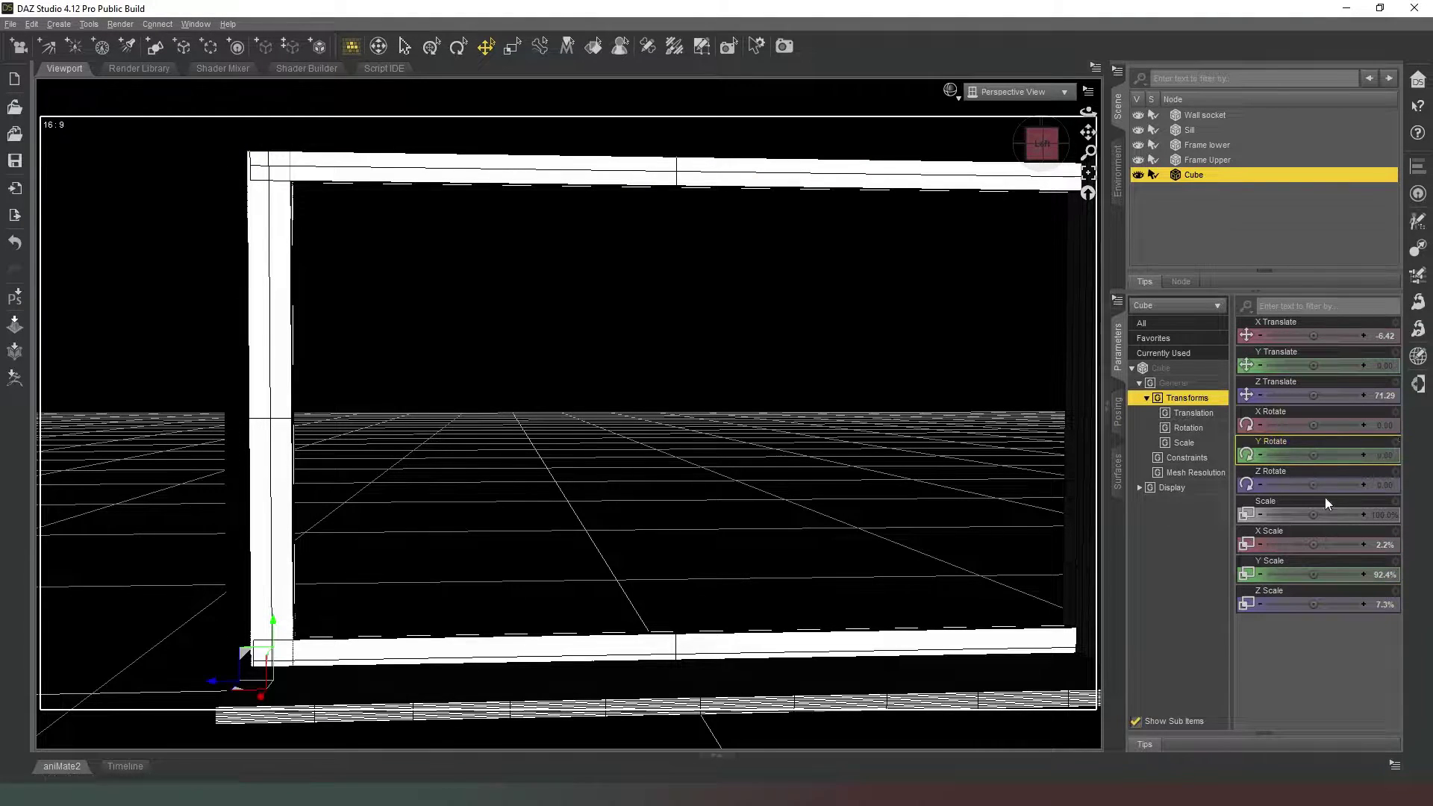
{"action": "left_click_drag", "start_coordinate": [1313, 574], "coordinate": [1294, 574]}
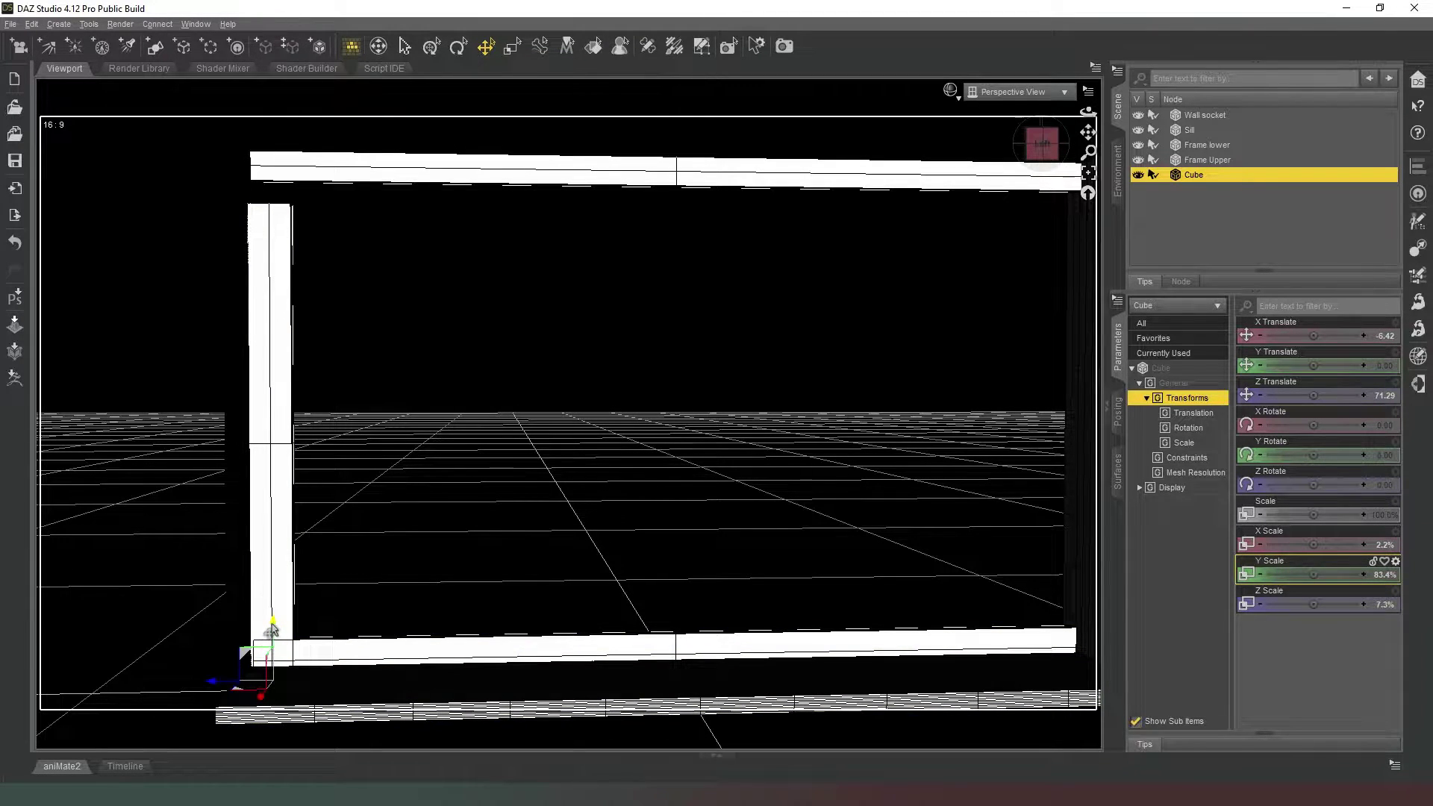
{"action": "left_click_drag", "start_coordinate": [271, 629], "coordinate": [272, 589]}
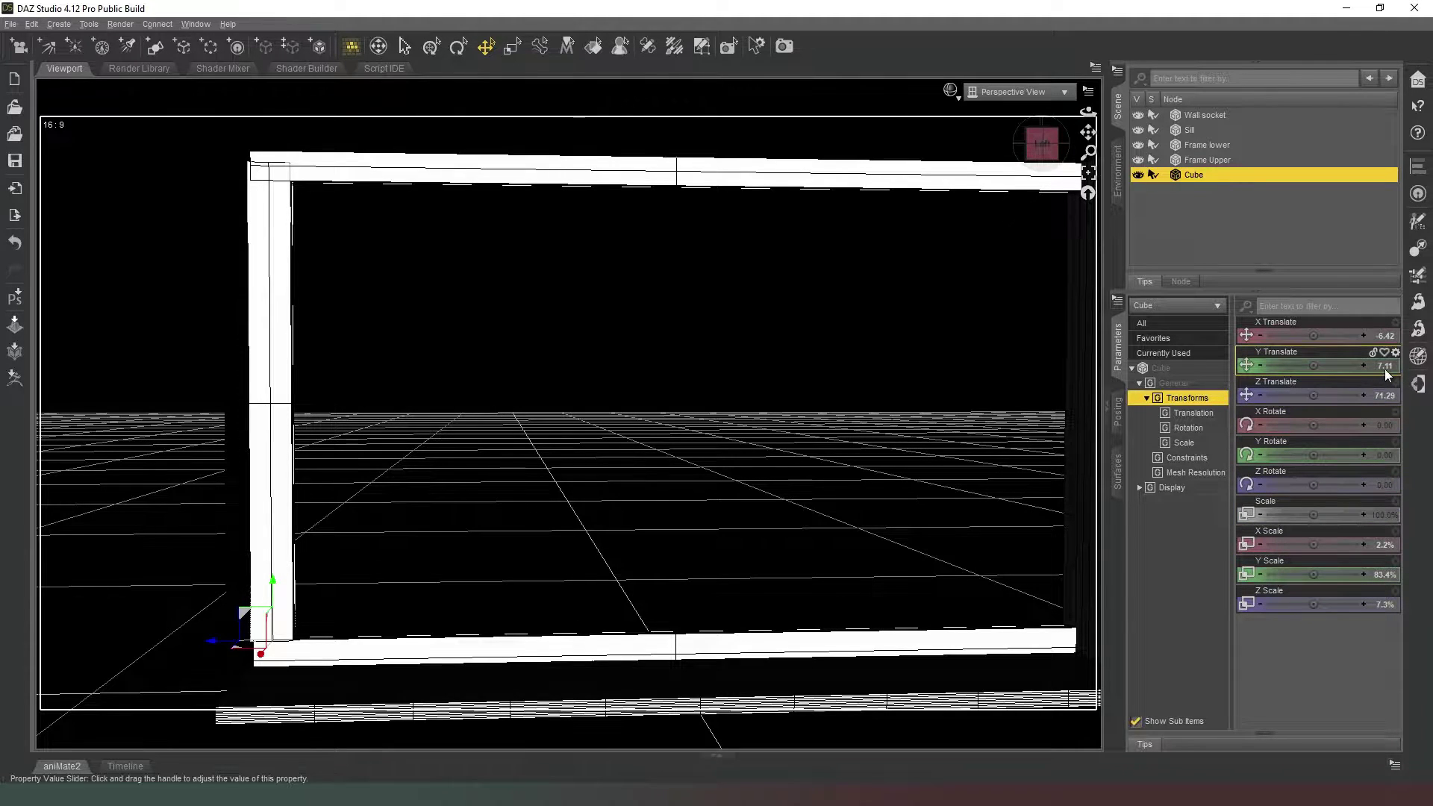
Set the post's Y Translate to 7.15 and Y Scale to 80% so it fits under the top bar
{"action": "mouse_move", "coordinate": [1386, 366]}
{"action": "left_click", "coordinate": [1386, 366]}
{"action": "type", "text": "7.15"}
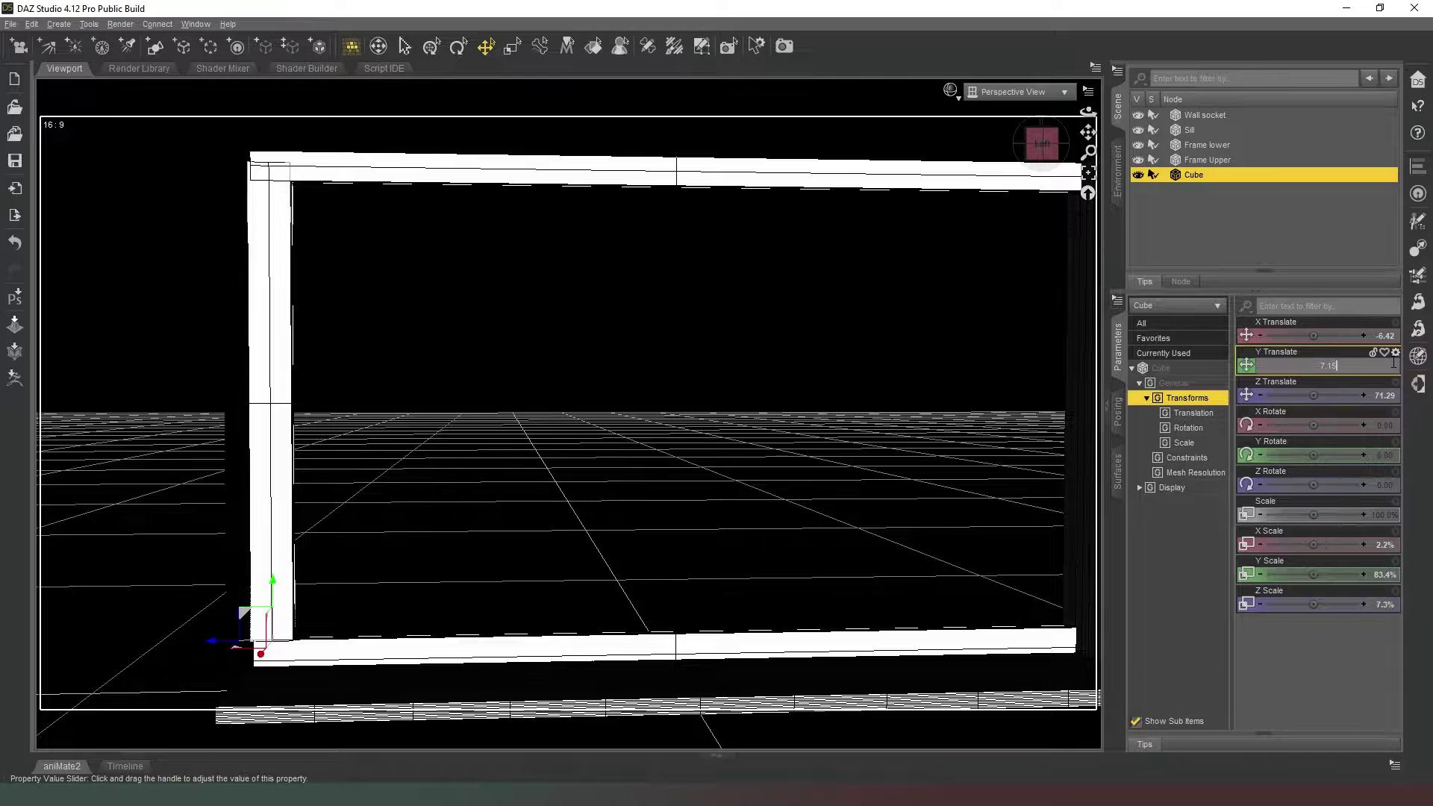
{"action": "key", "text": "Return"}
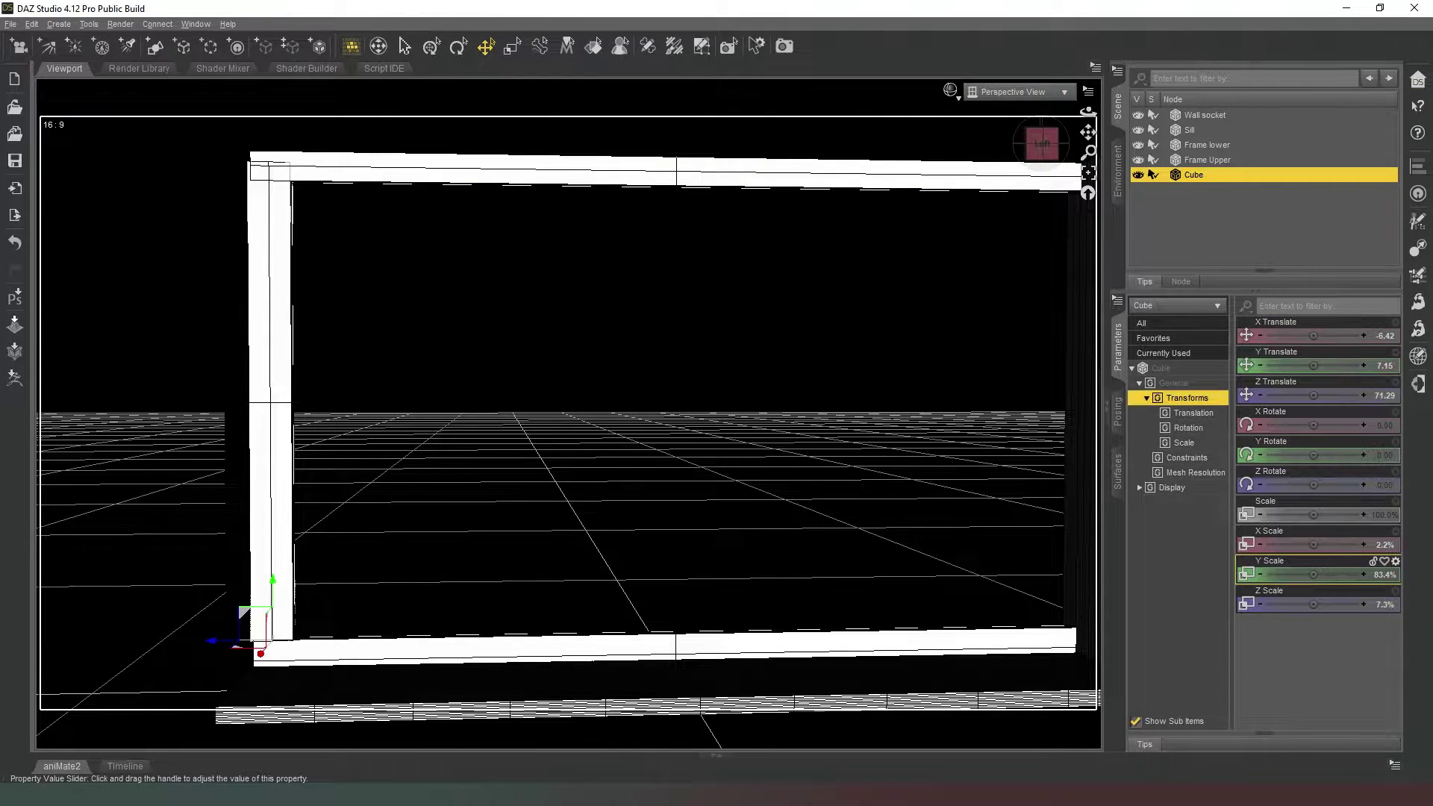
{"action": "left_click_drag", "start_coordinate": [1313, 574], "coordinate": [1301, 574]}
{"action": "left_click_drag", "start_coordinate": [1042, 146], "coordinate": [1042, 131]}
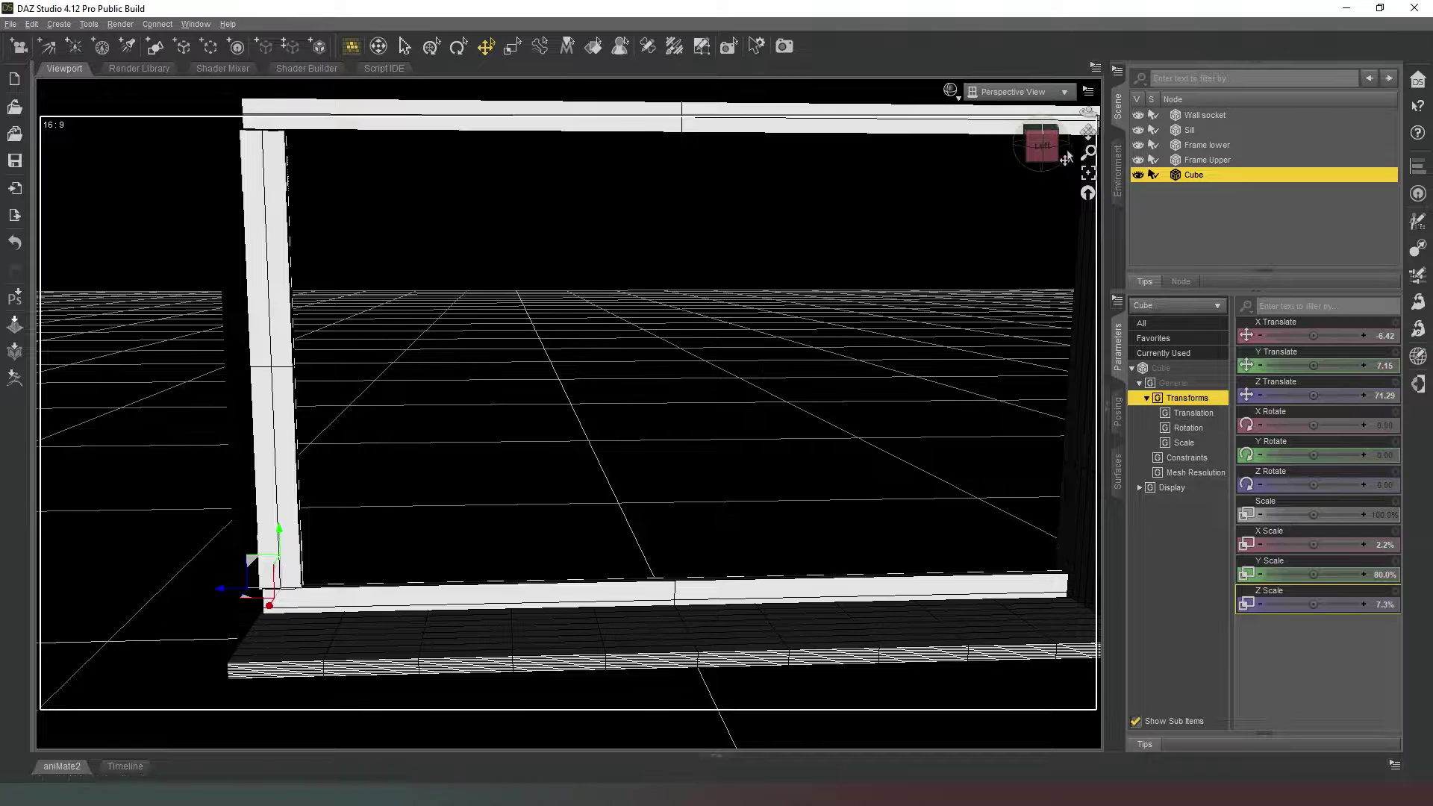
{"action": "left_click_drag", "start_coordinate": [1085, 134], "coordinate": [1085, 134]}
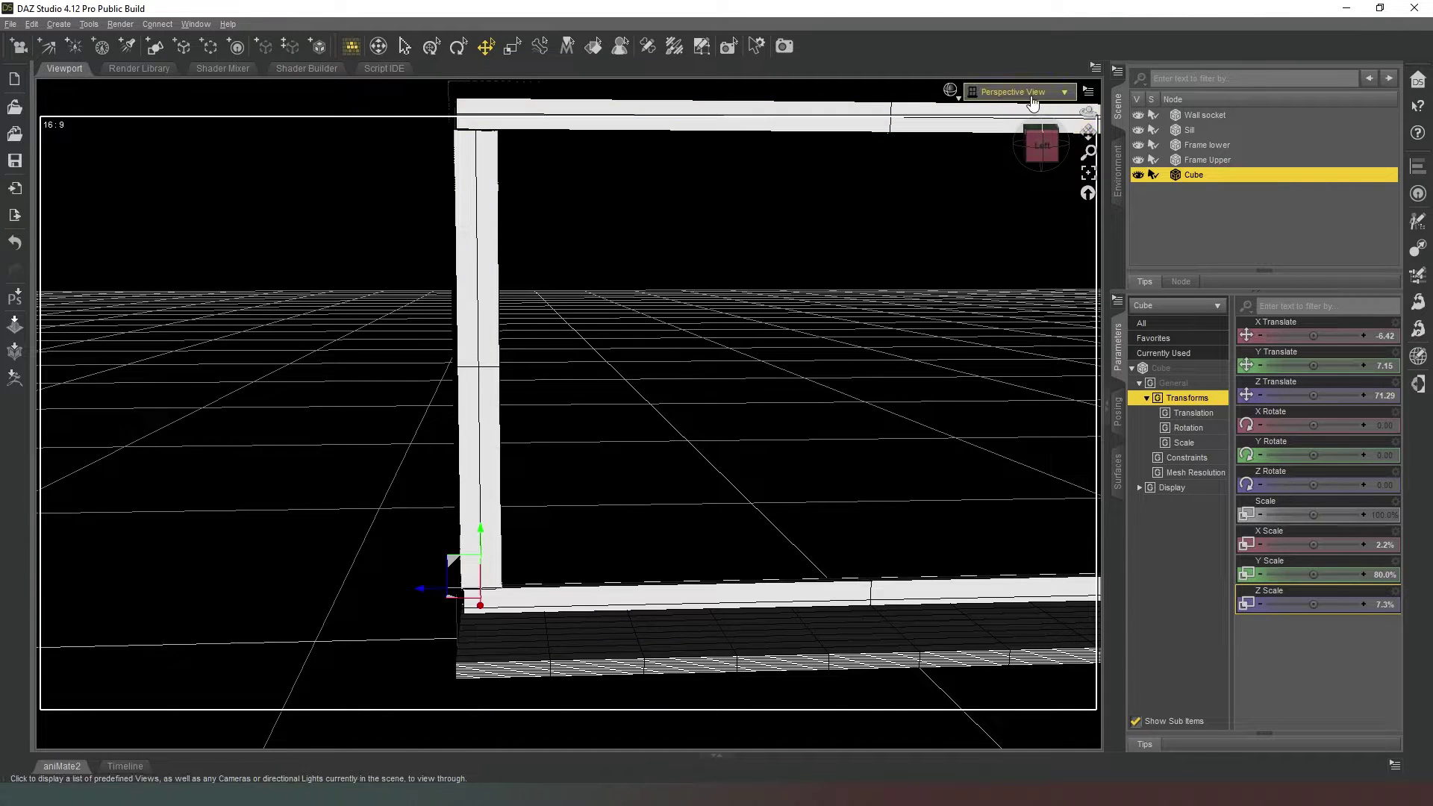
Switch to the Left orthographic view and zoom in on the frame corner
{"action": "left_click", "coordinate": [1028, 96]}
{"action": "left_click", "coordinate": [1024, 149]}
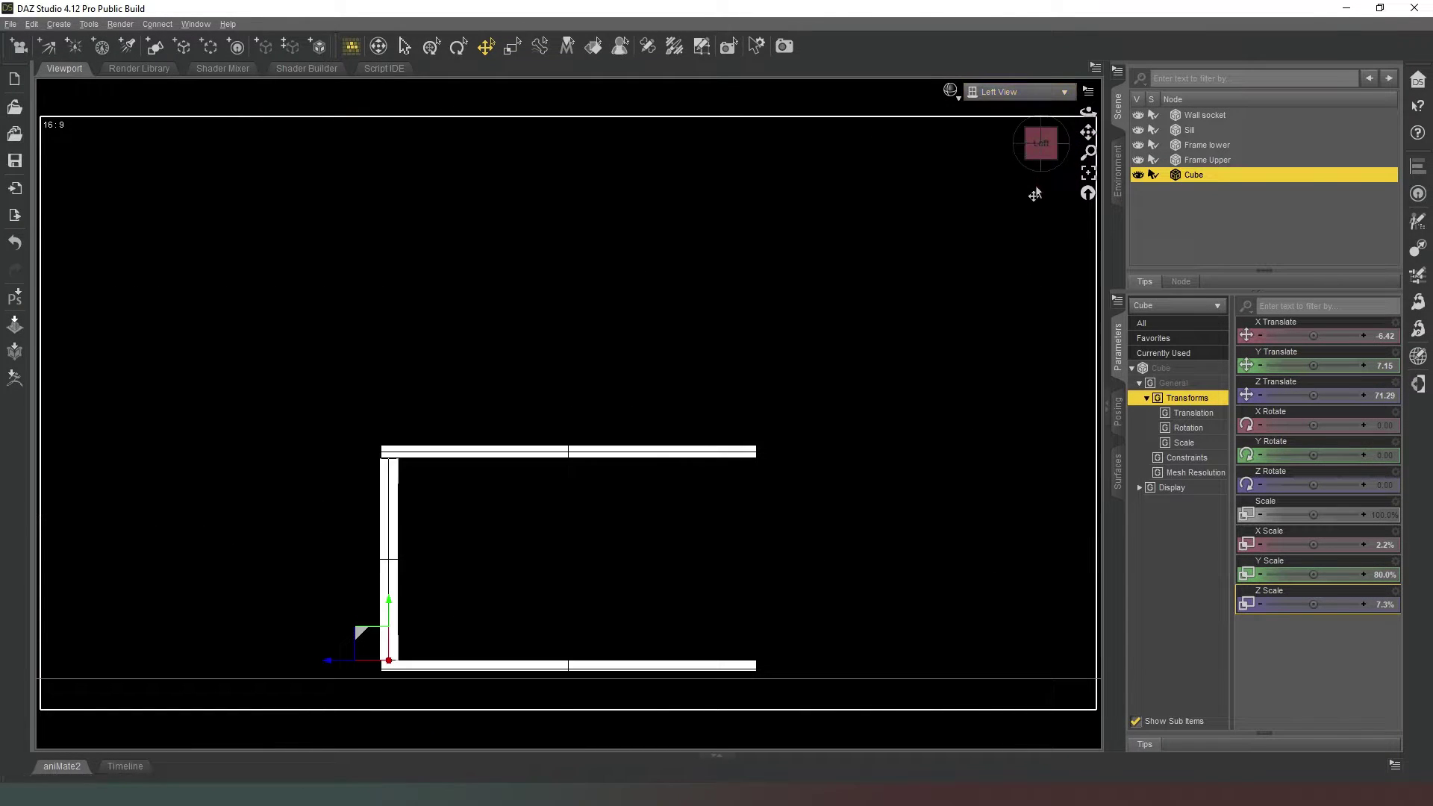
{"action": "scroll", "coordinate": [646, 330], "scroll_direction": "down", "scroll_amount": 1}
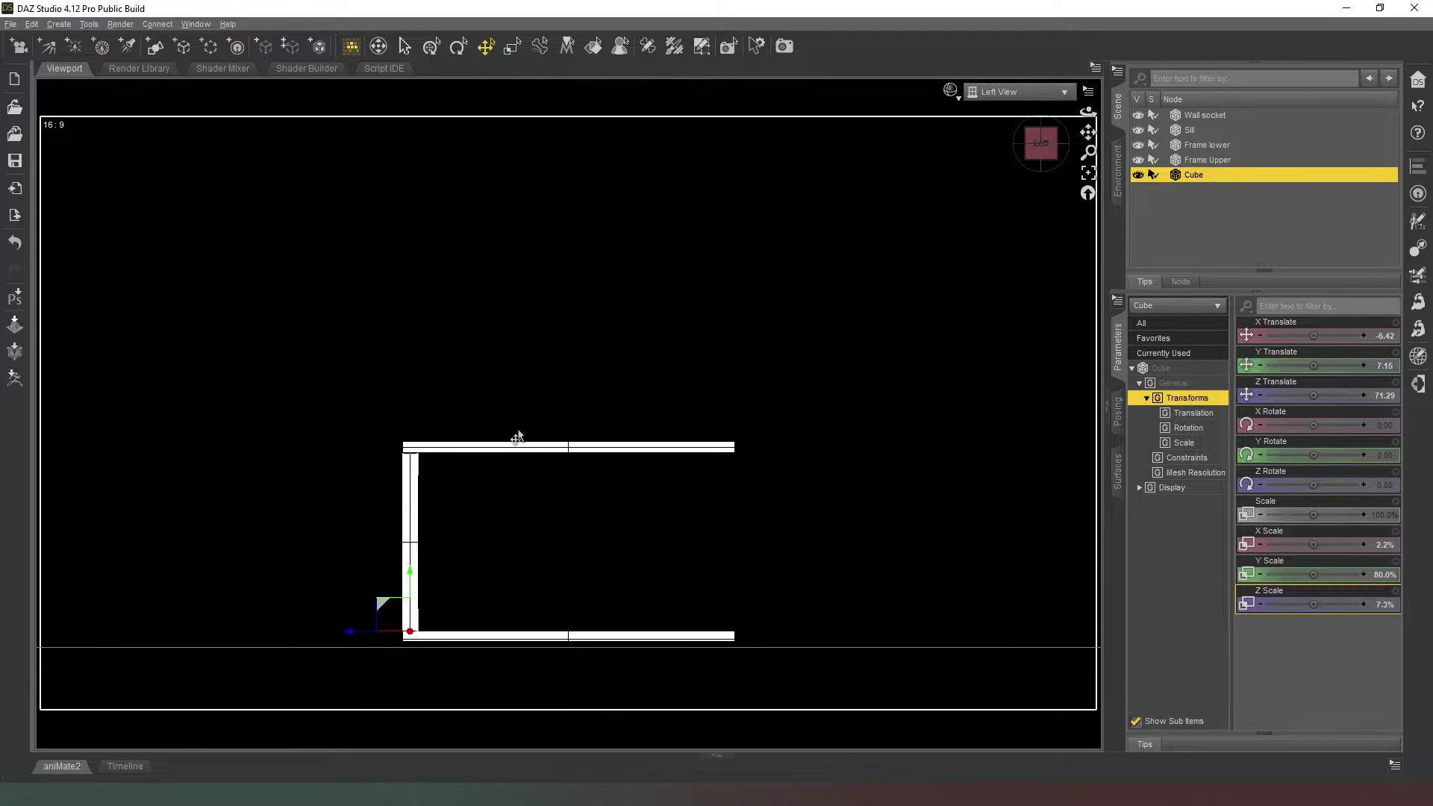
{"action": "scroll", "coordinate": [532, 425], "scroll_direction": "up", "scroll_amount": 1}
{"action": "scroll", "coordinate": [524, 428], "scroll_direction": "up", "scroll_amount": 2}
{"action": "scroll", "coordinate": [521, 418], "scroll_direction": "up", "scroll_amount": 2}
{"action": "scroll", "coordinate": [520, 422], "scroll_direction": "up", "scroll_amount": 2}
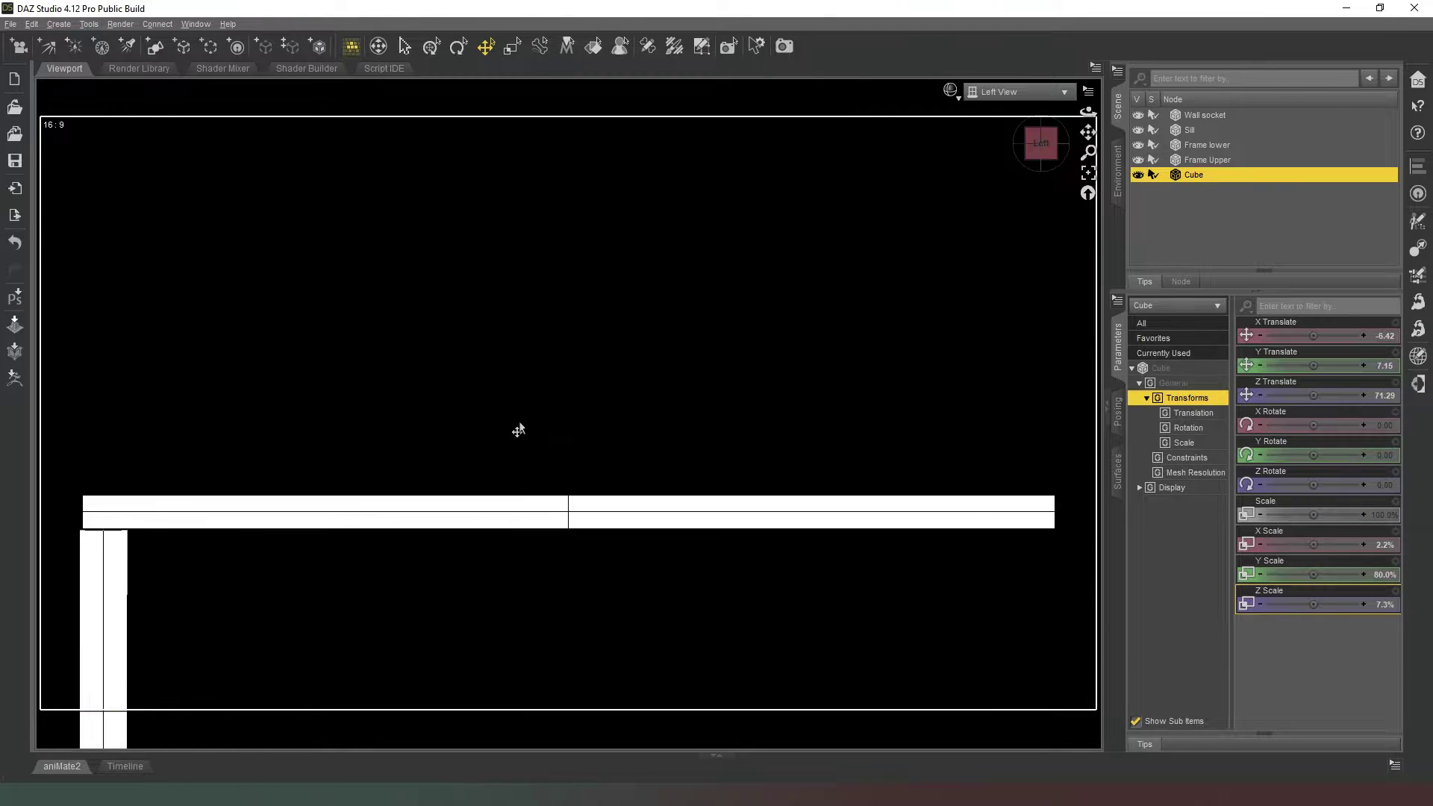
{"action": "scroll", "coordinate": [518, 425], "scroll_direction": "up", "scroll_amount": 2}
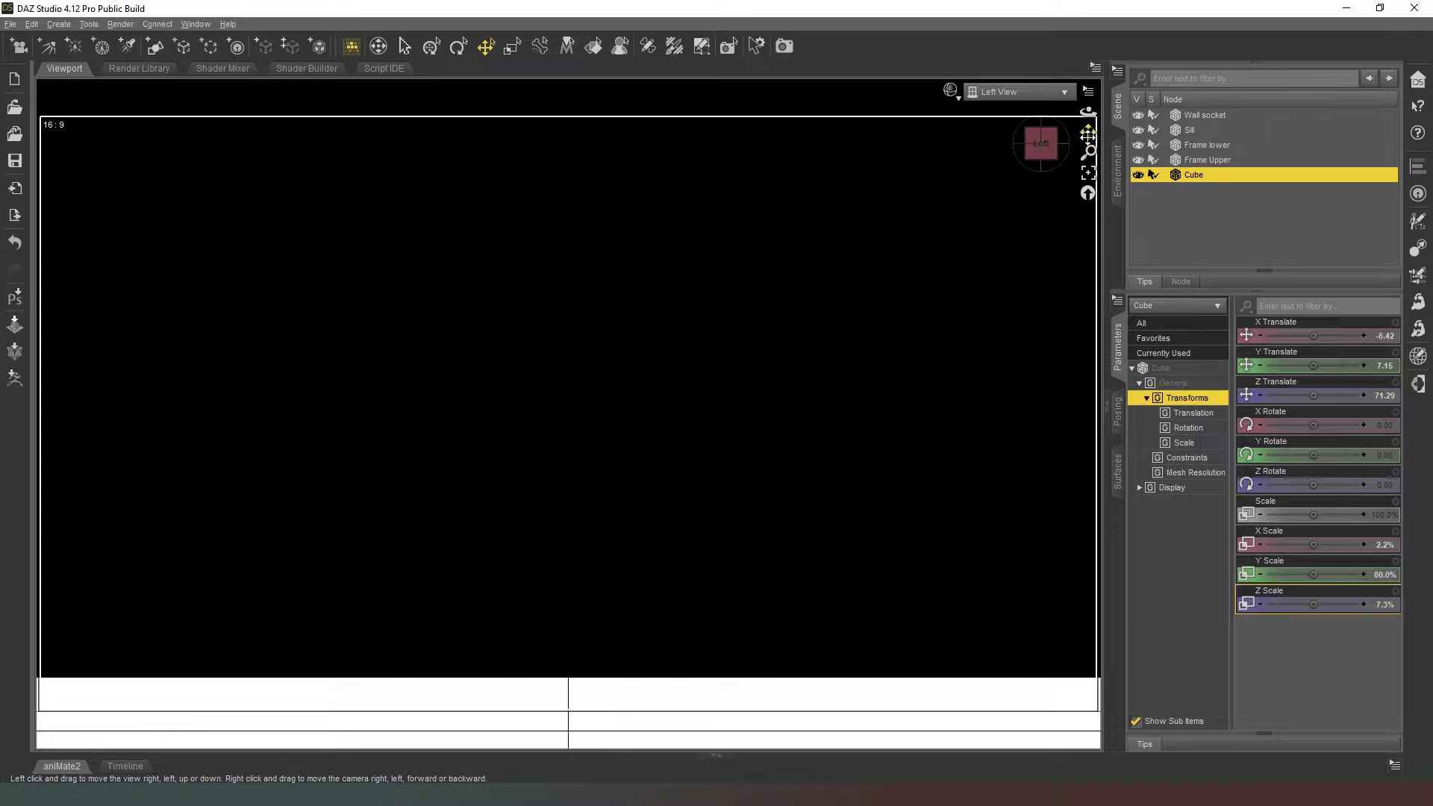
{"action": "mouse_move", "coordinate": [1087, 132]}
{"action": "left_mouse_down"}
{"action": "mouse_move", "coordinate": [1074, 104]}
{"action": "mouse_move", "coordinate": [1177, 288]}
{"action": "left_mouse_up"}
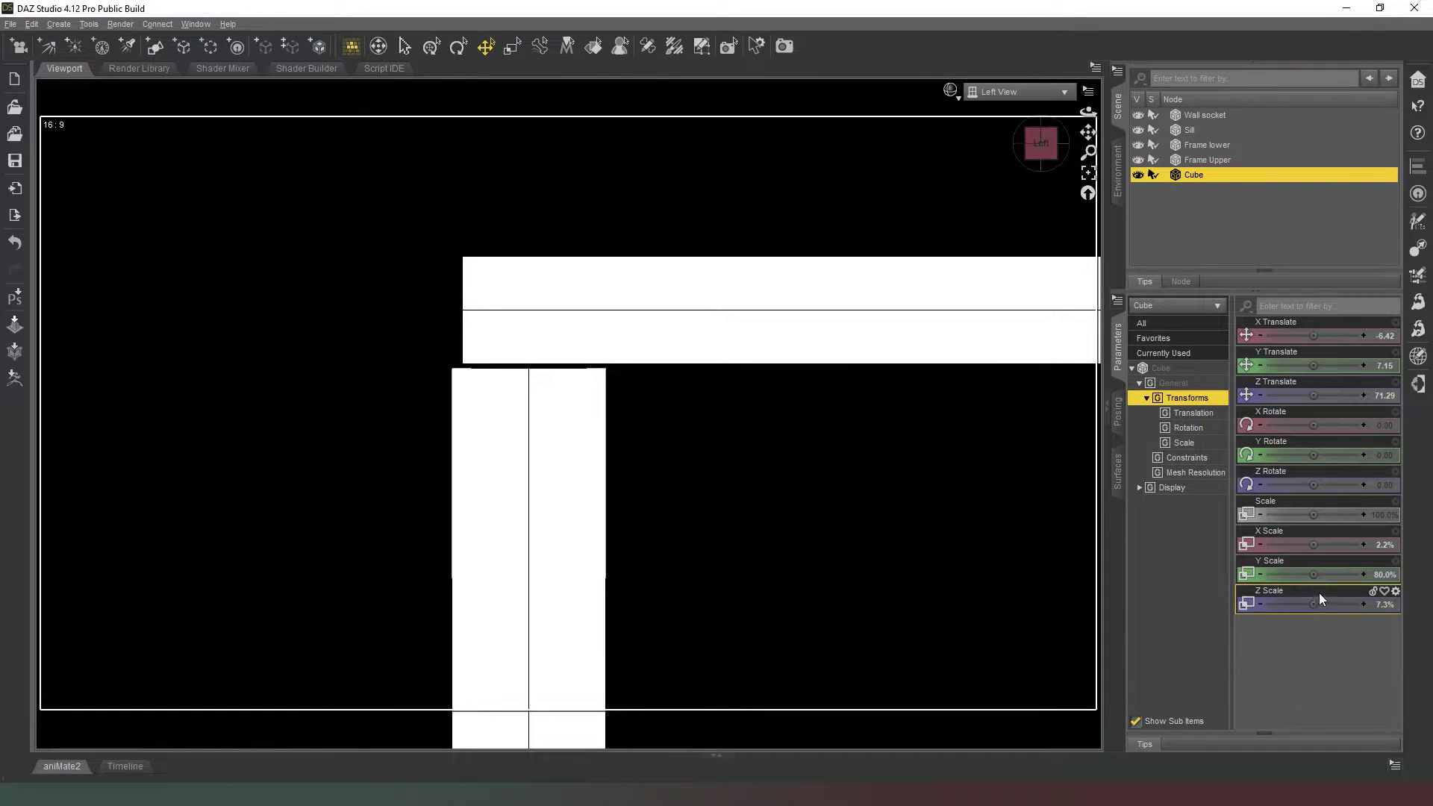
Set the side post Cube's Y Scale to exactly 80.2%
{"action": "left_click_drag", "start_coordinate": [1313, 574], "coordinate": [1315, 574]}
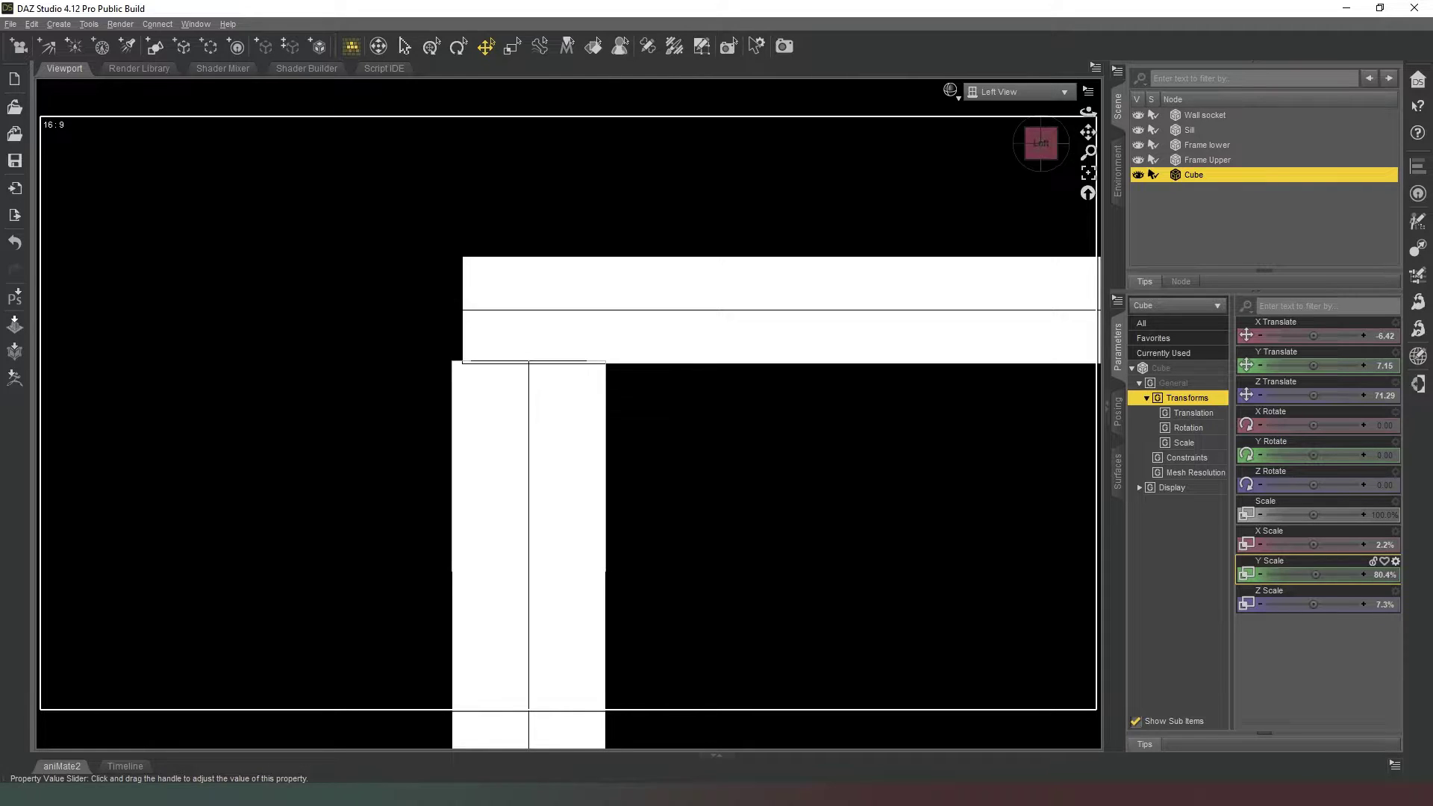
{"action": "double_click", "coordinate": [1380, 575]}
{"action": "type", "text": ".2"}
{"action": "key", "text": "Return"}
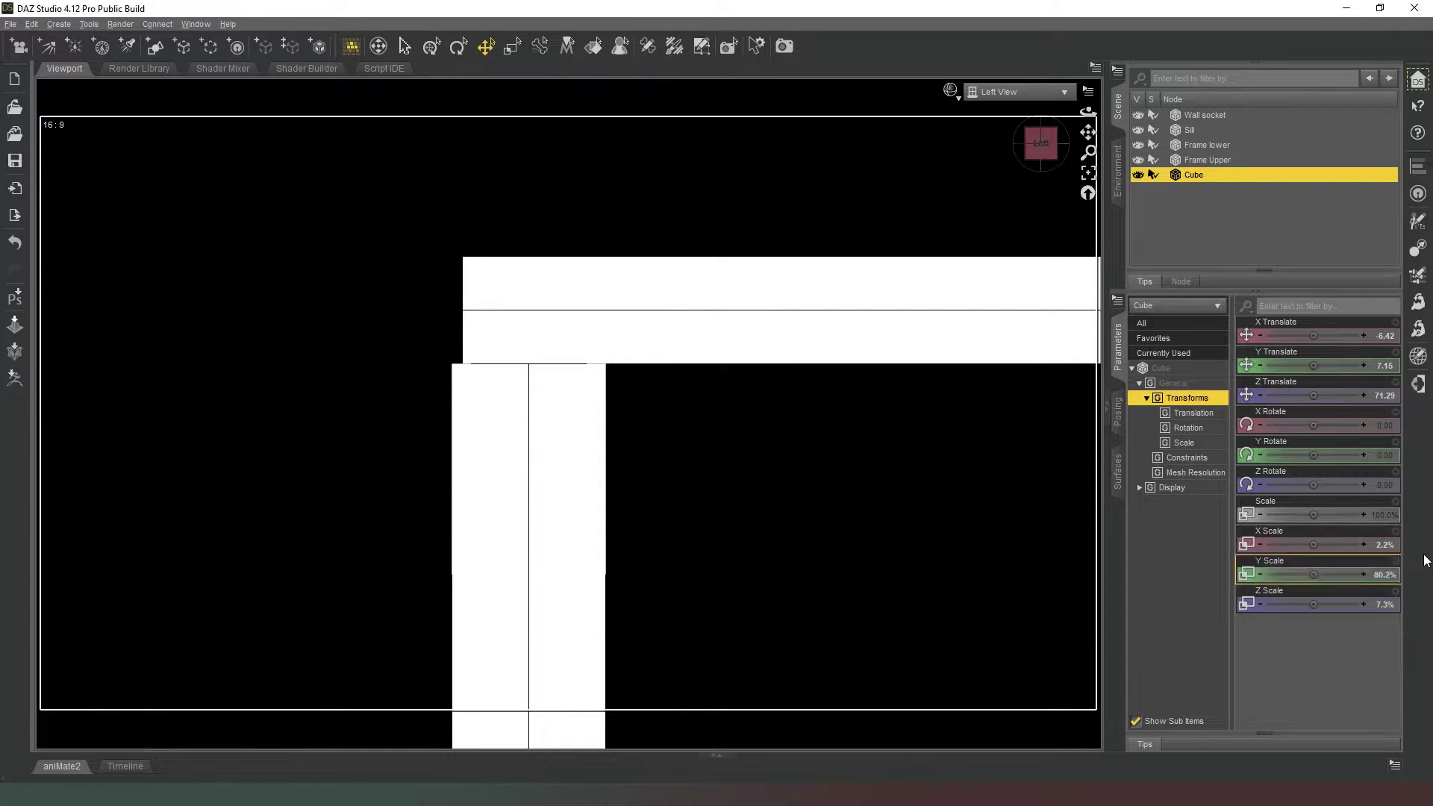
{"action": "left_click", "coordinate": [711, 322]}
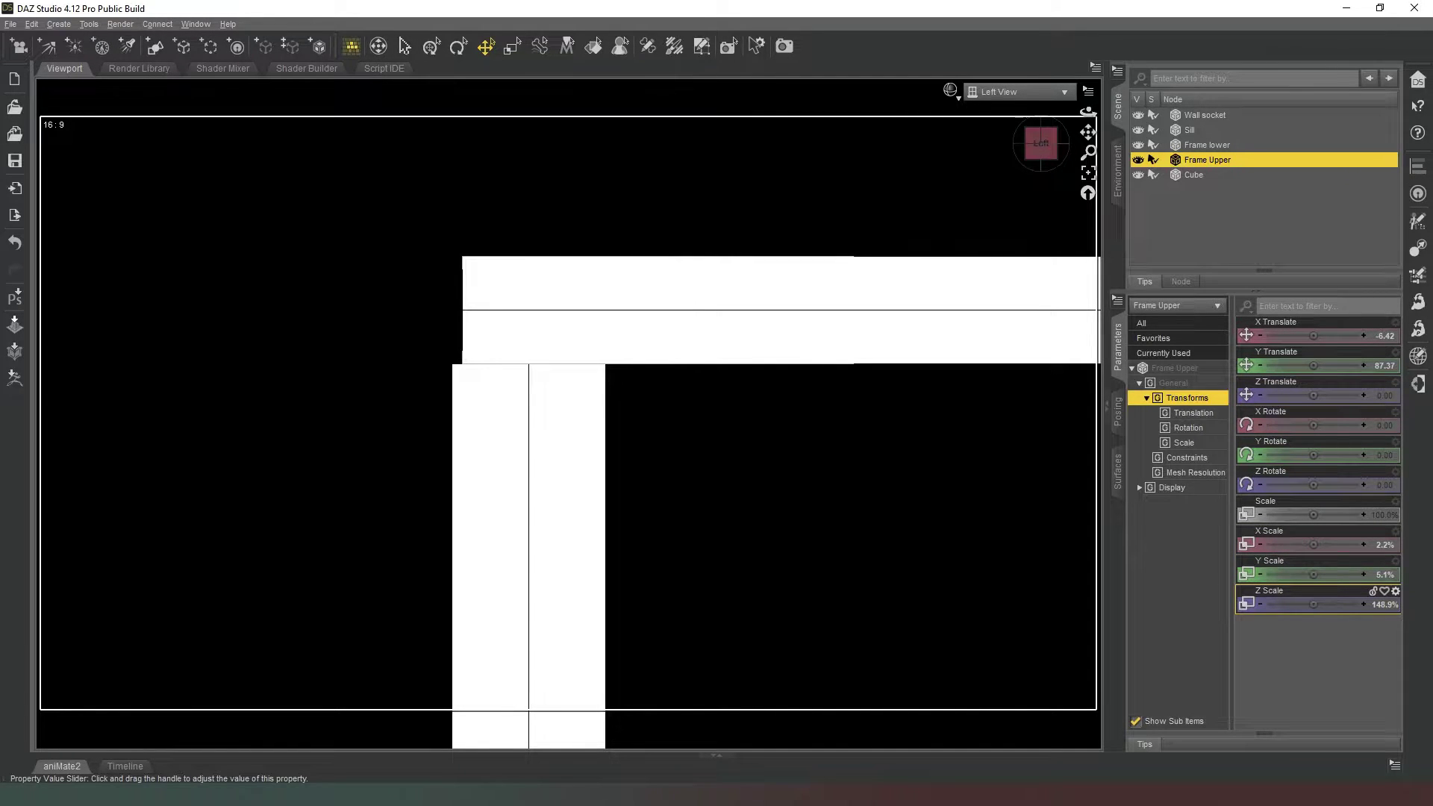
Set Frame Upper's Z Scale to 150%
{"action": "left_click_drag", "start_coordinate": [1312, 604], "coordinate": [1317, 604]}
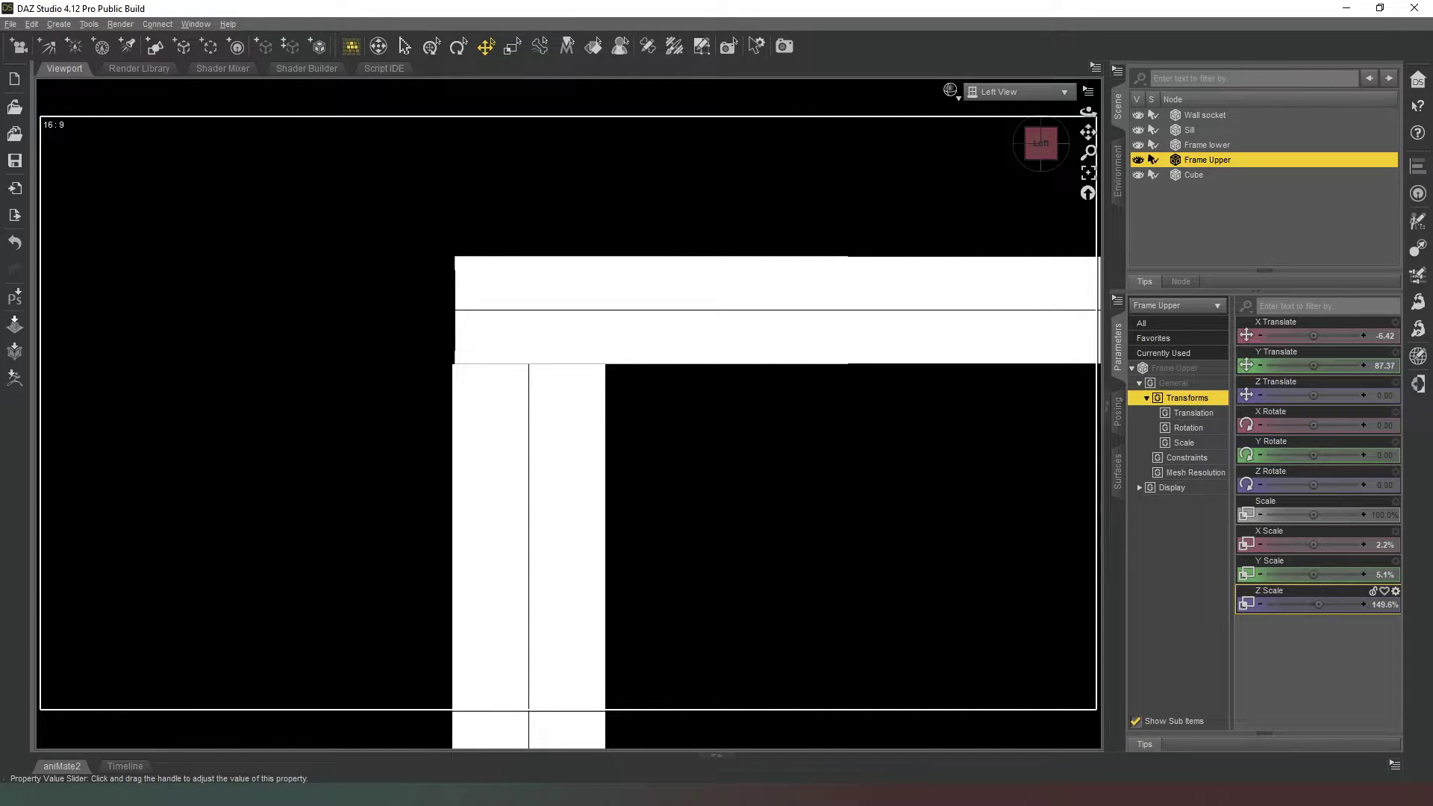
{"action": "left_click", "coordinate": [1386, 604]}
{"action": "type", "text": "150"}
{"action": "key", "text": "Return"}
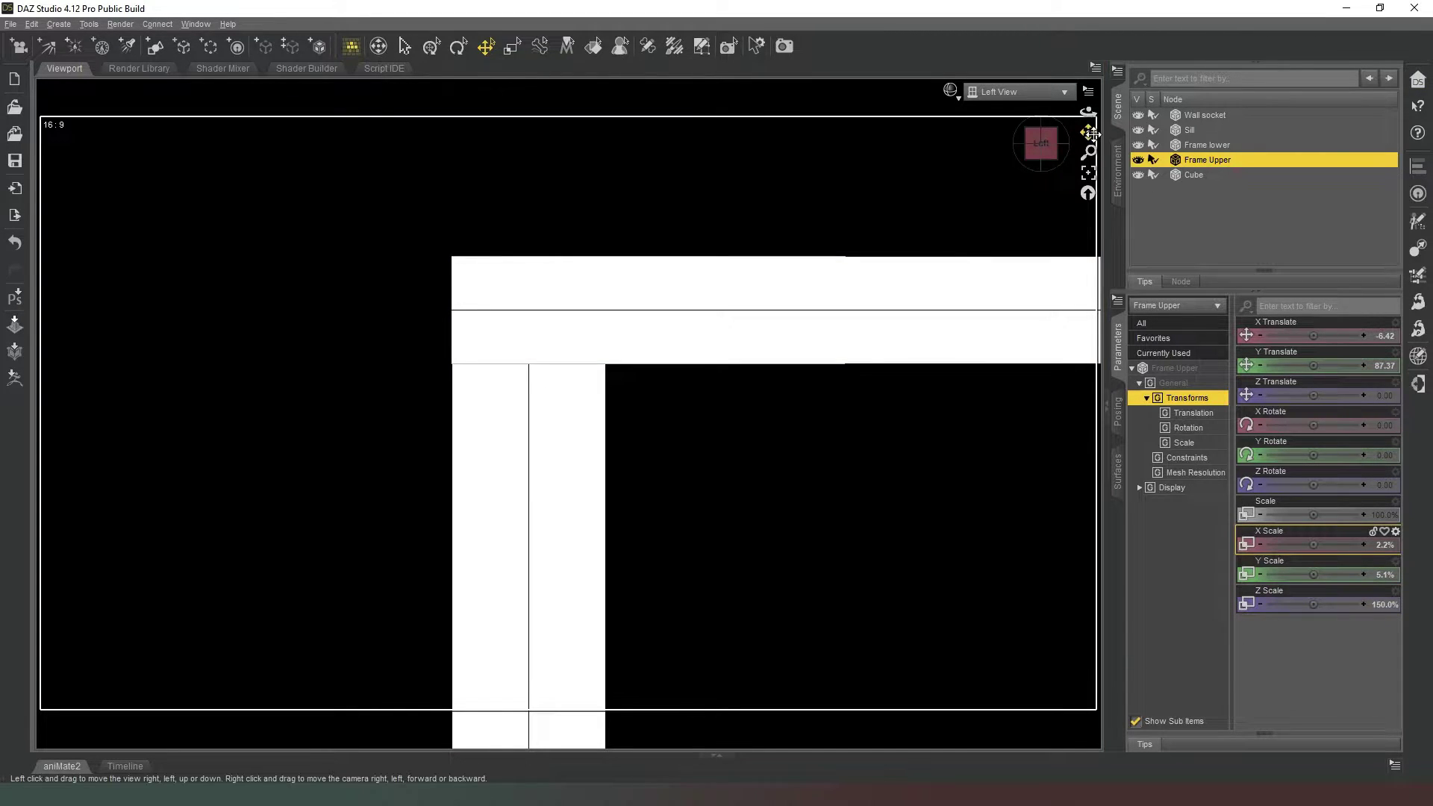
Reset the side post Cube's Y Scale to 80%
{"action": "left_click_drag", "start_coordinate": [1088, 132], "coordinate": [1088, 306]}
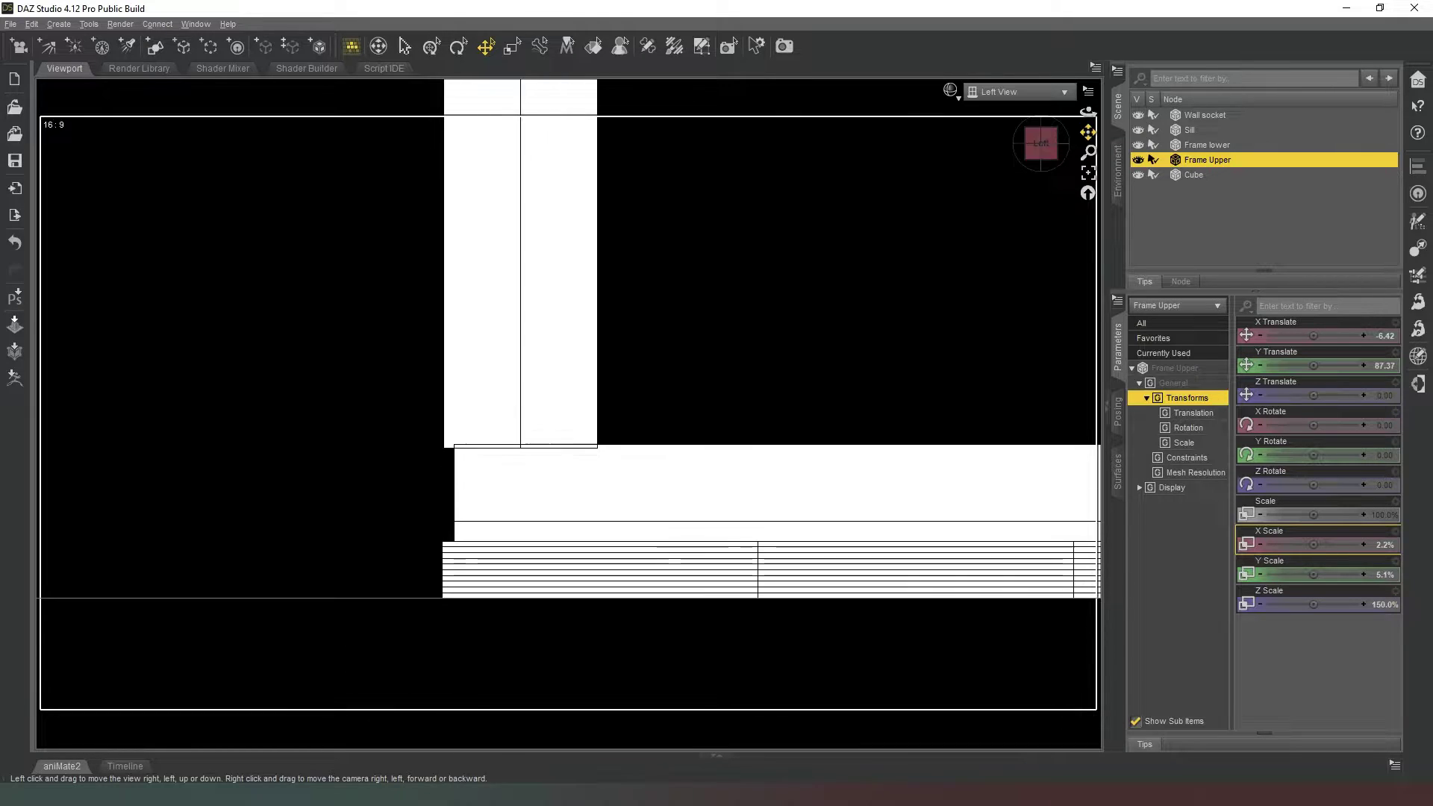
{"action": "left_click", "coordinate": [590, 370]}
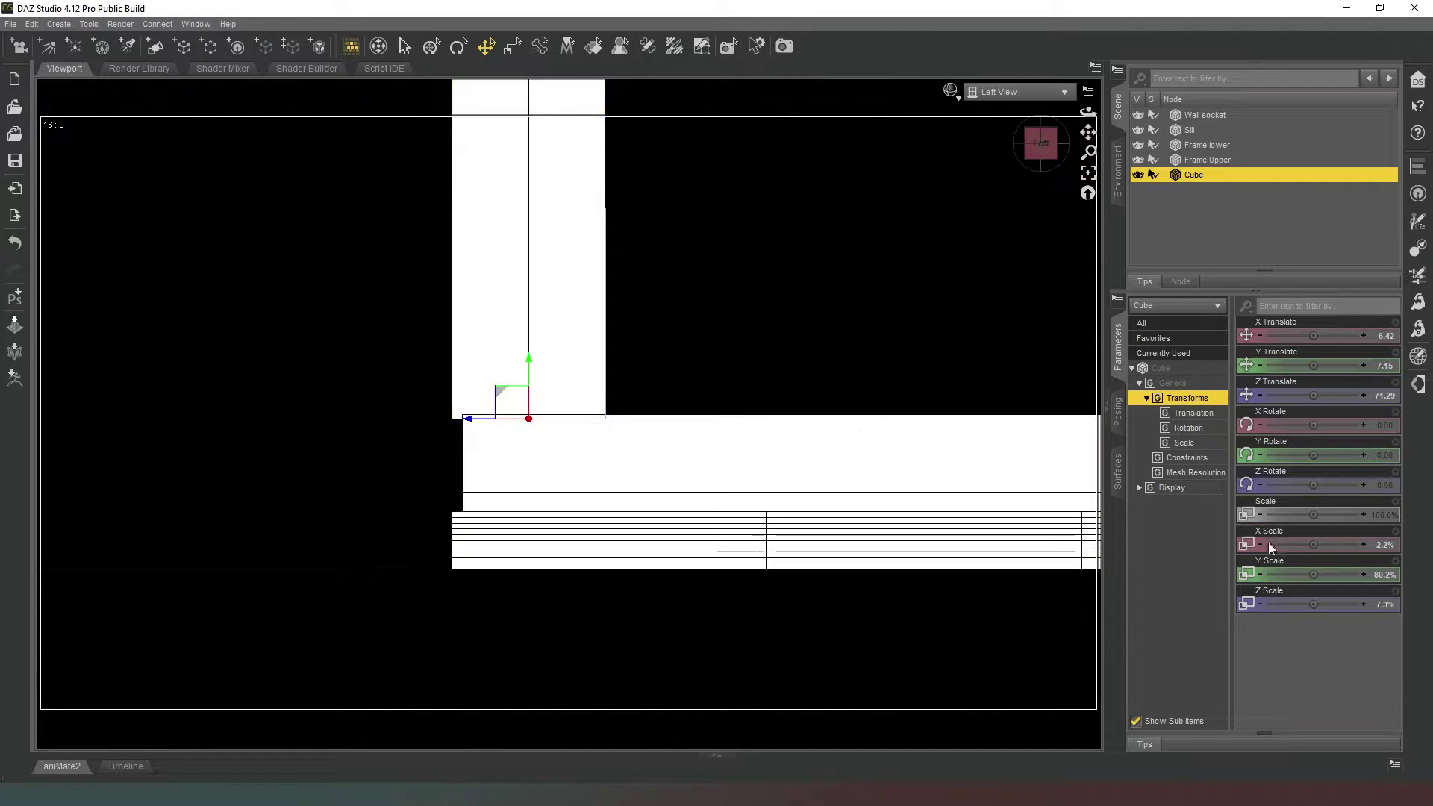
{"action": "mouse_move", "coordinate": [1316, 598]}
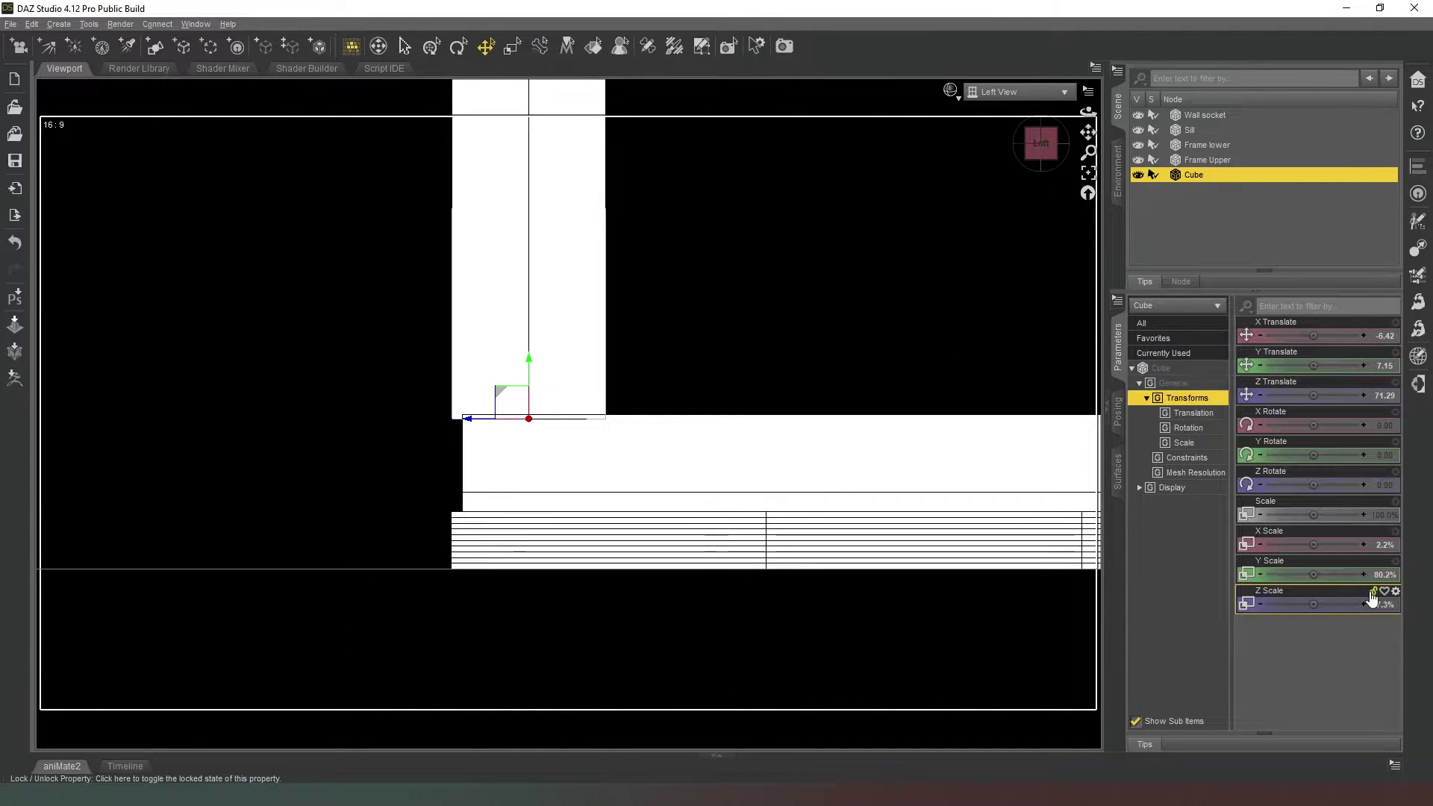
{"action": "left_click", "coordinate": [1385, 576]}
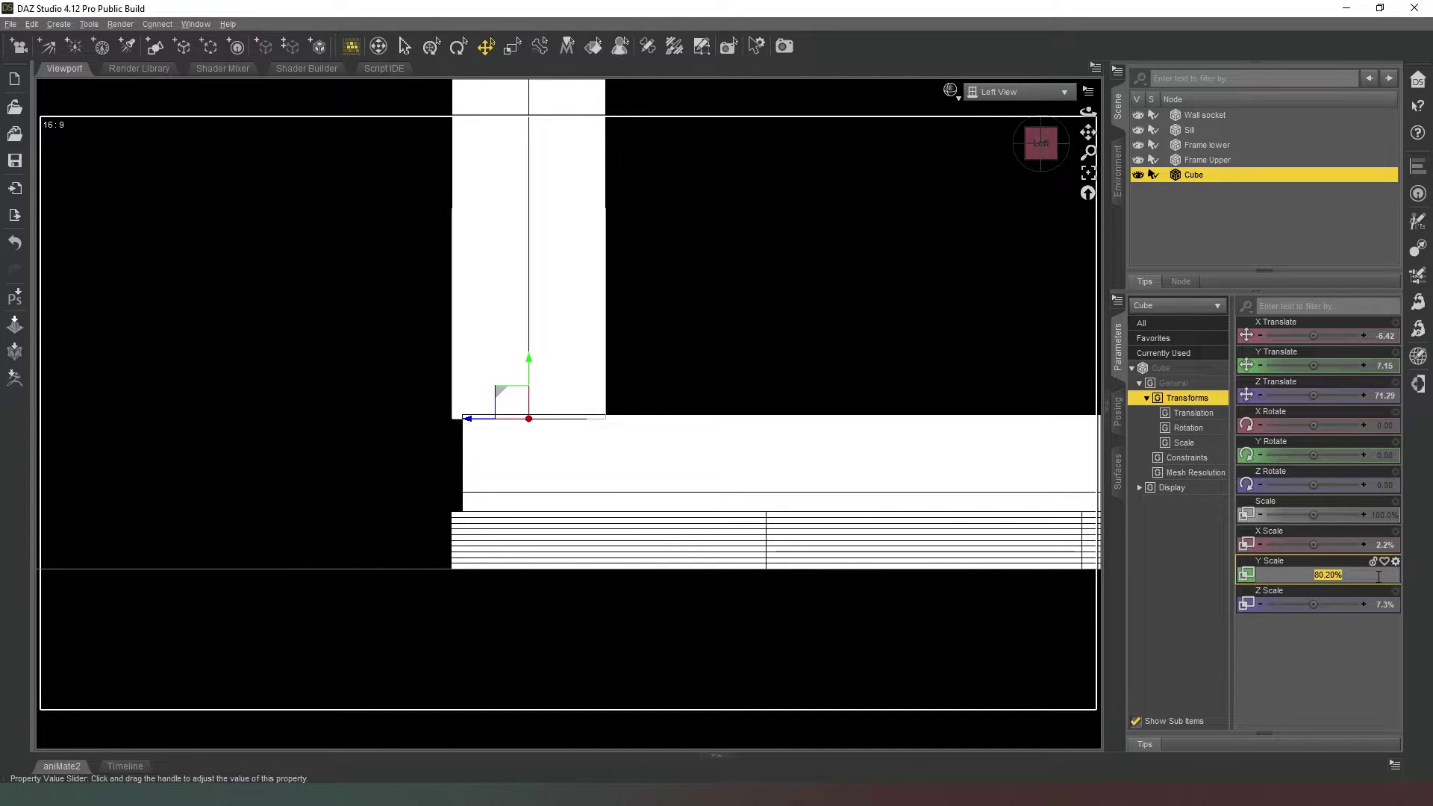
{"action": "type", "text": "80"}
{"action": "key", "text": "Return"}
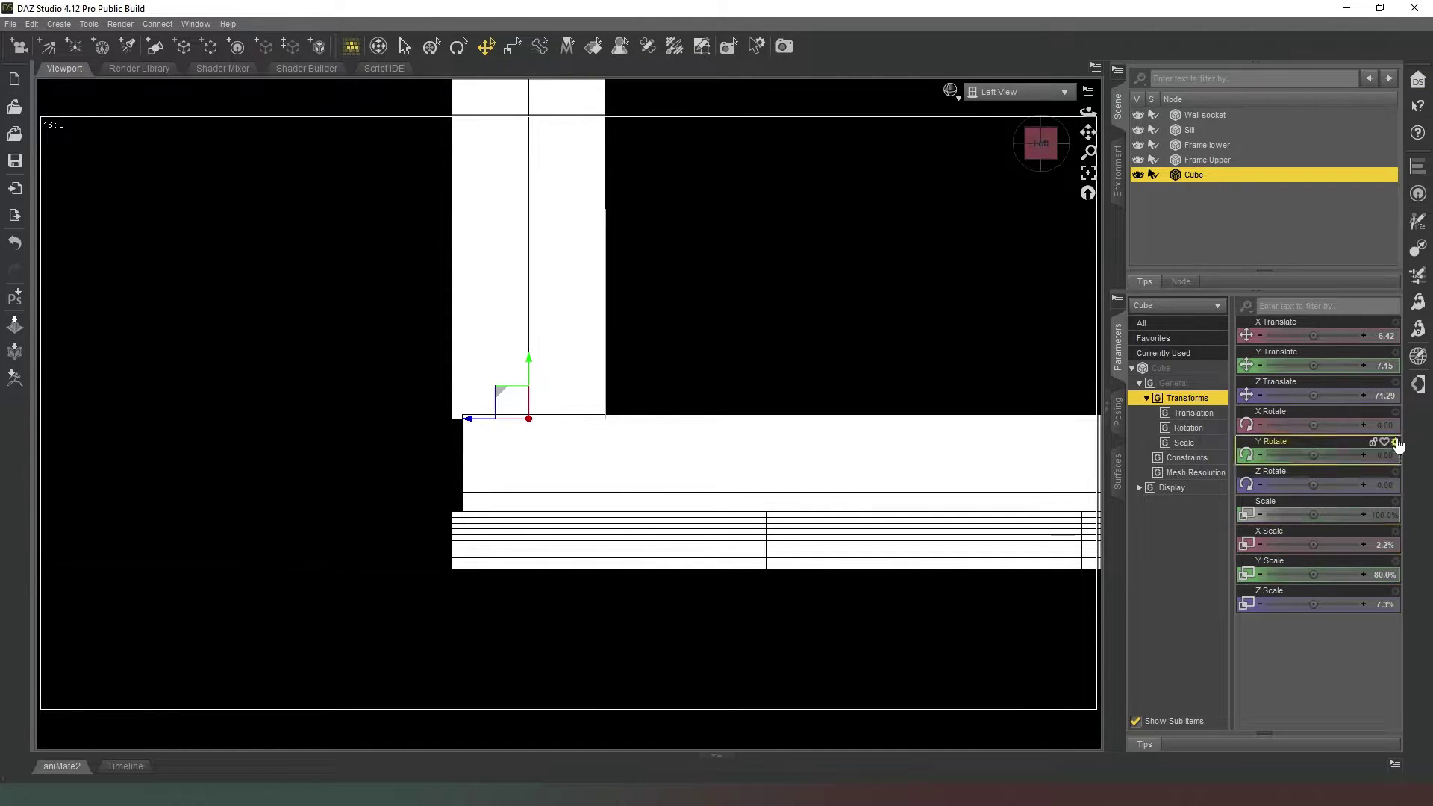
Move the side post Cube to Y Translate 7.40
{"action": "left_click", "coordinate": [1369, 365]}
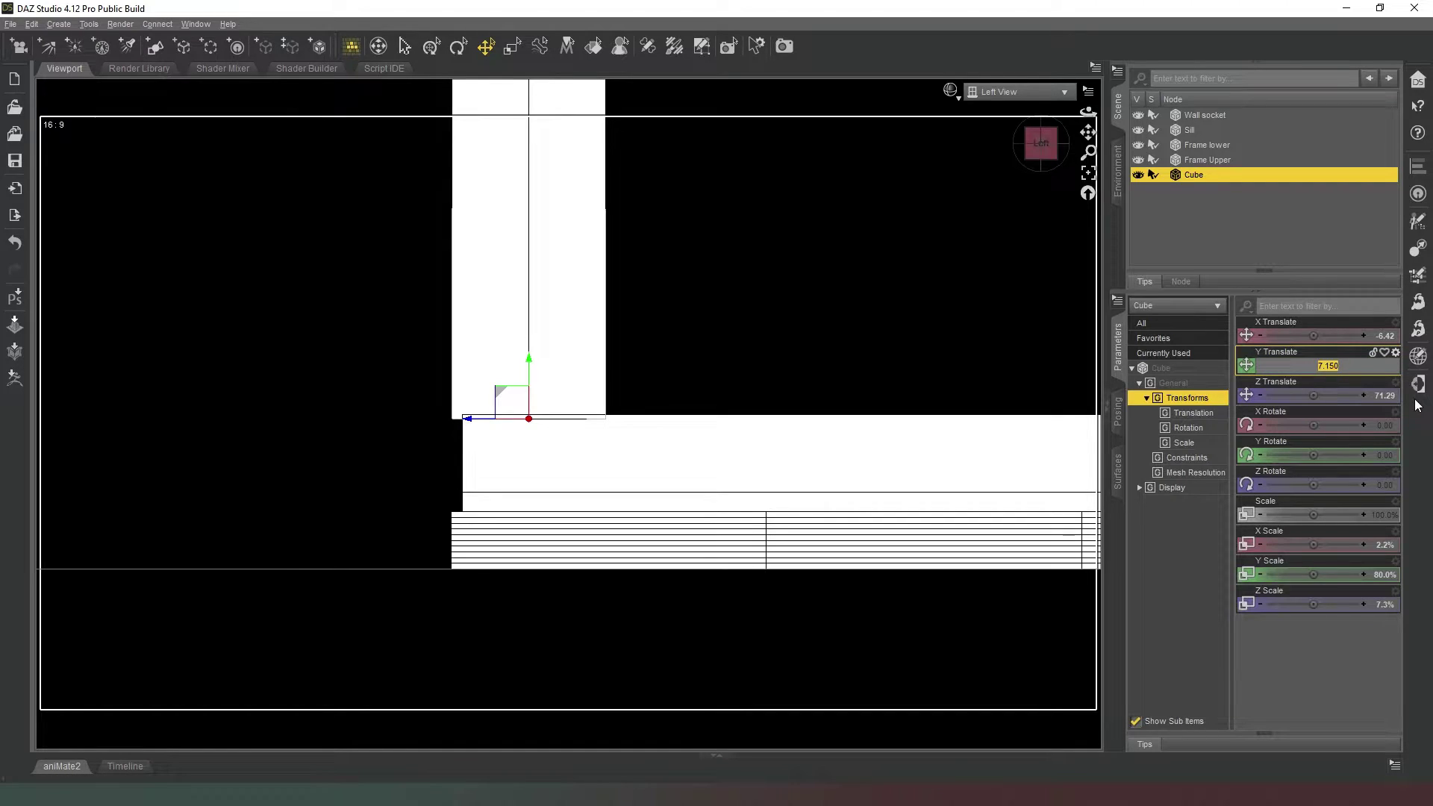
{"action": "type", "text": "7"}
{"action": "type", "text": ".2"}
{"action": "key", "text": "Return"}
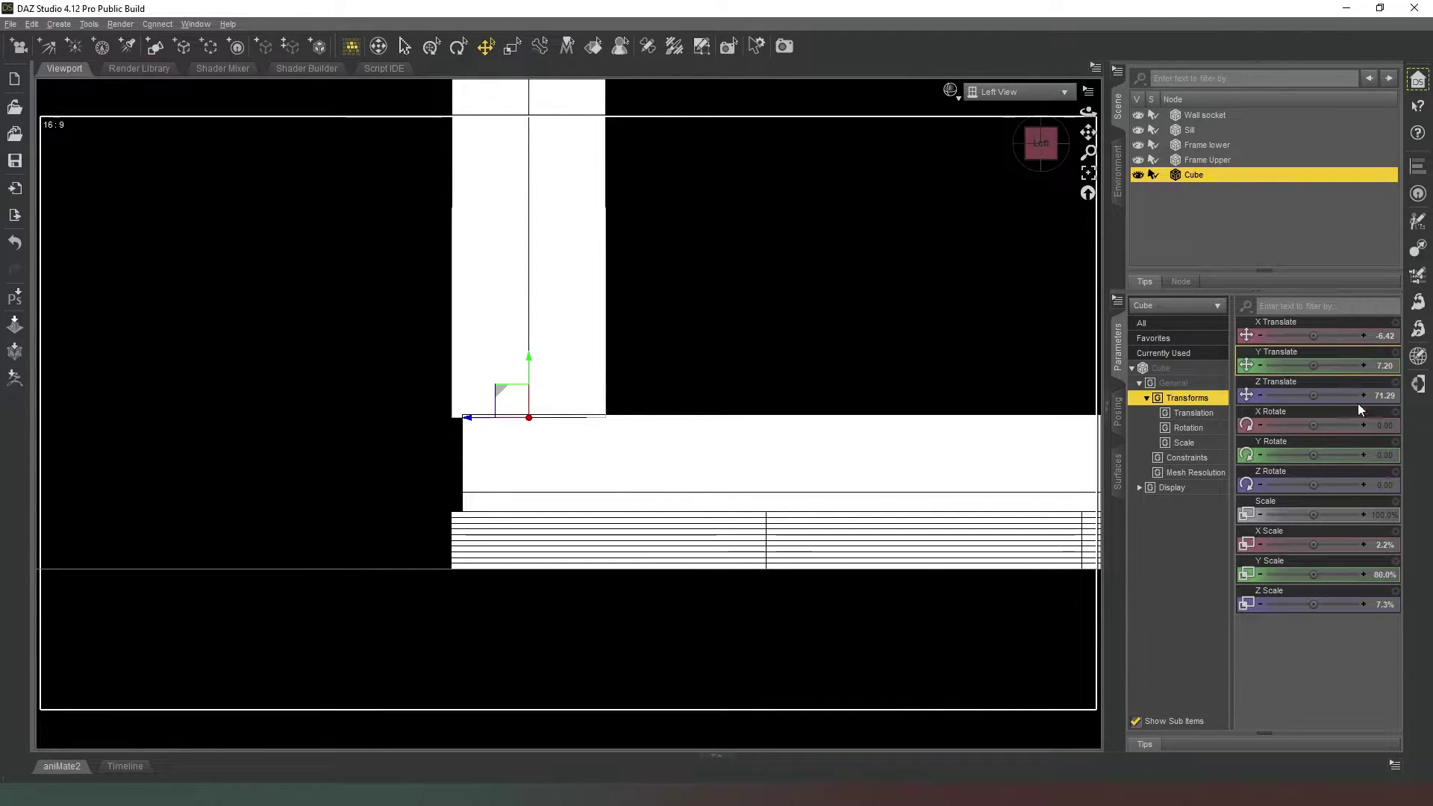
{"action": "left_click_drag", "start_coordinate": [1313, 365], "coordinate": [1332, 366]}
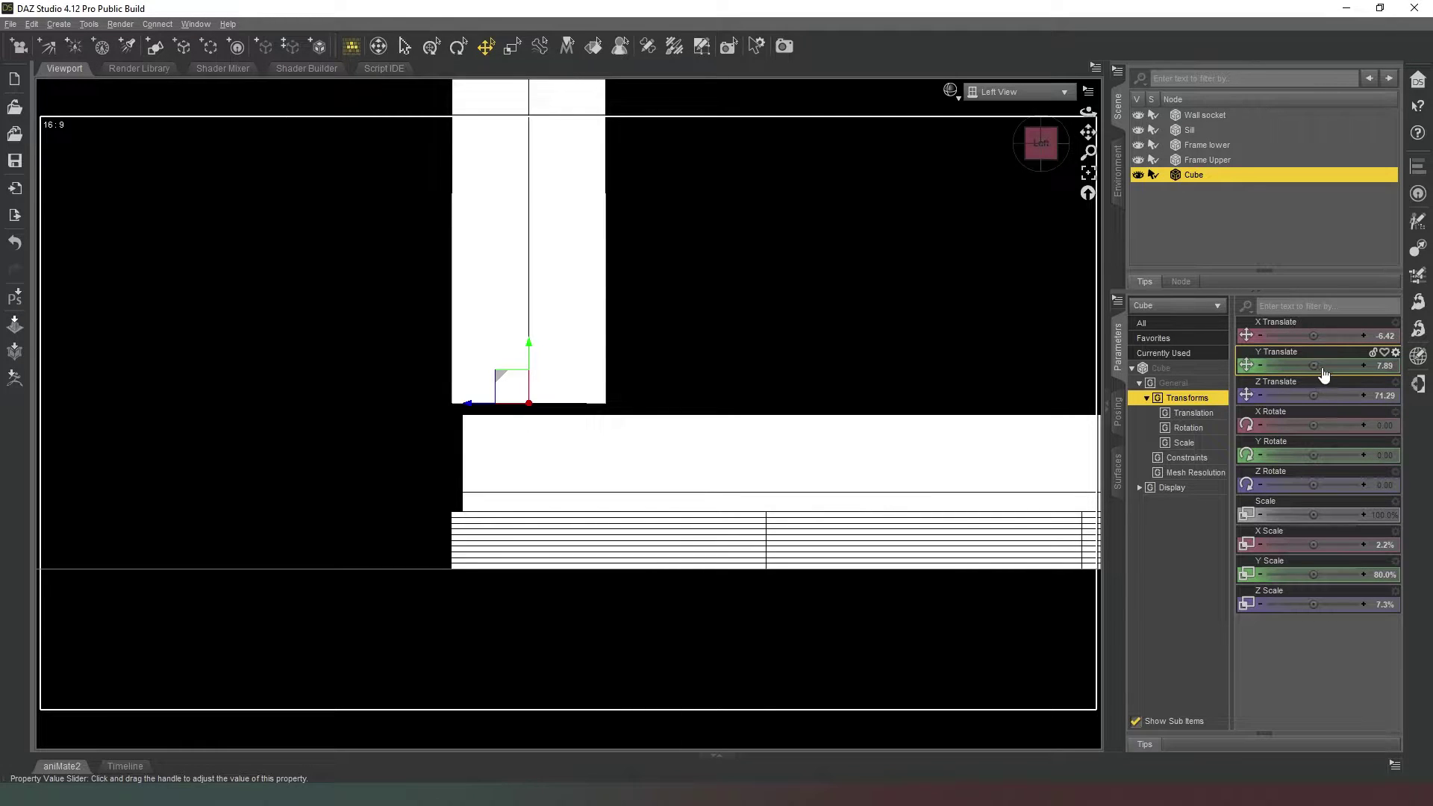
{"action": "left_click", "coordinate": [1384, 365]}
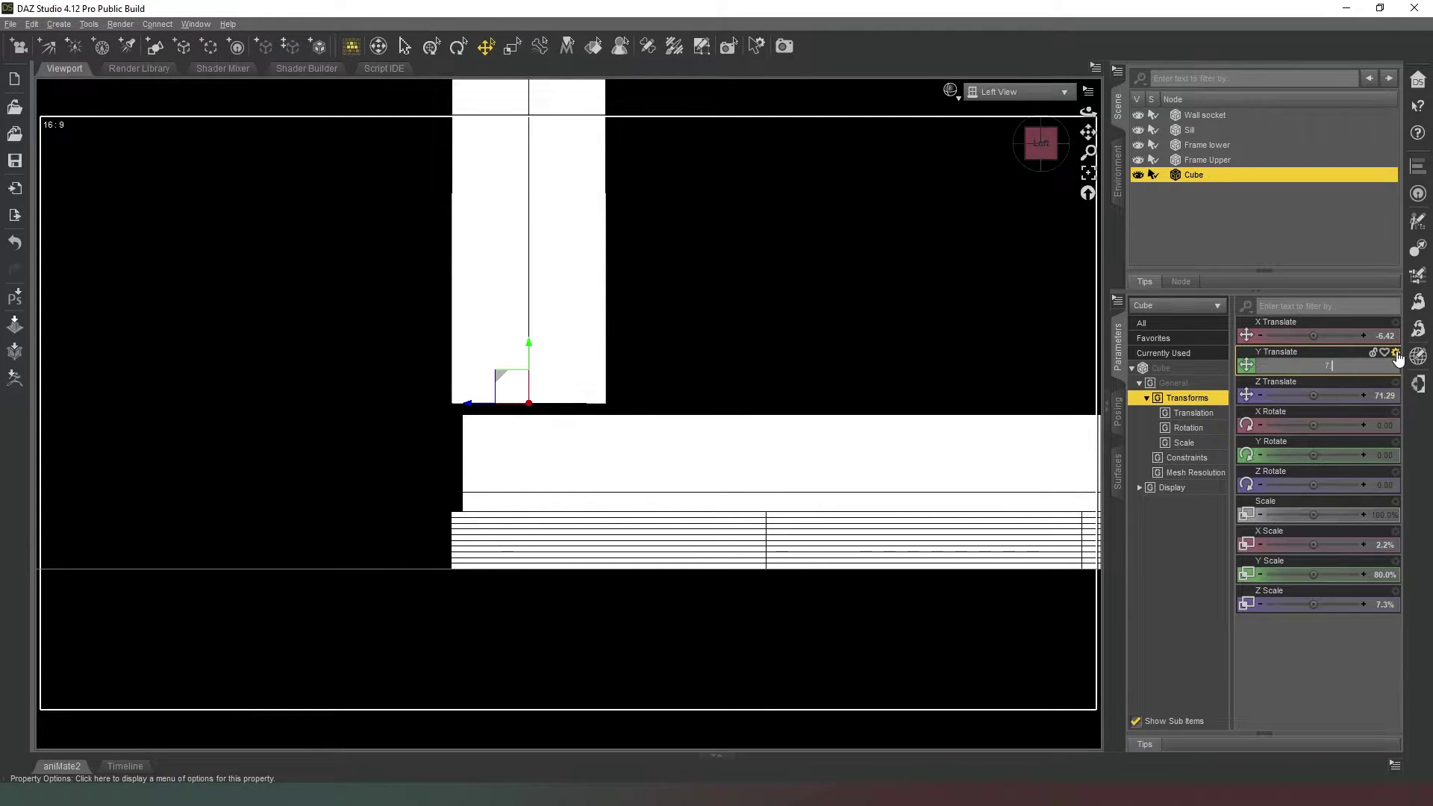
{"action": "type", "text": "4"}
{"action": "key", "text": "Return"}
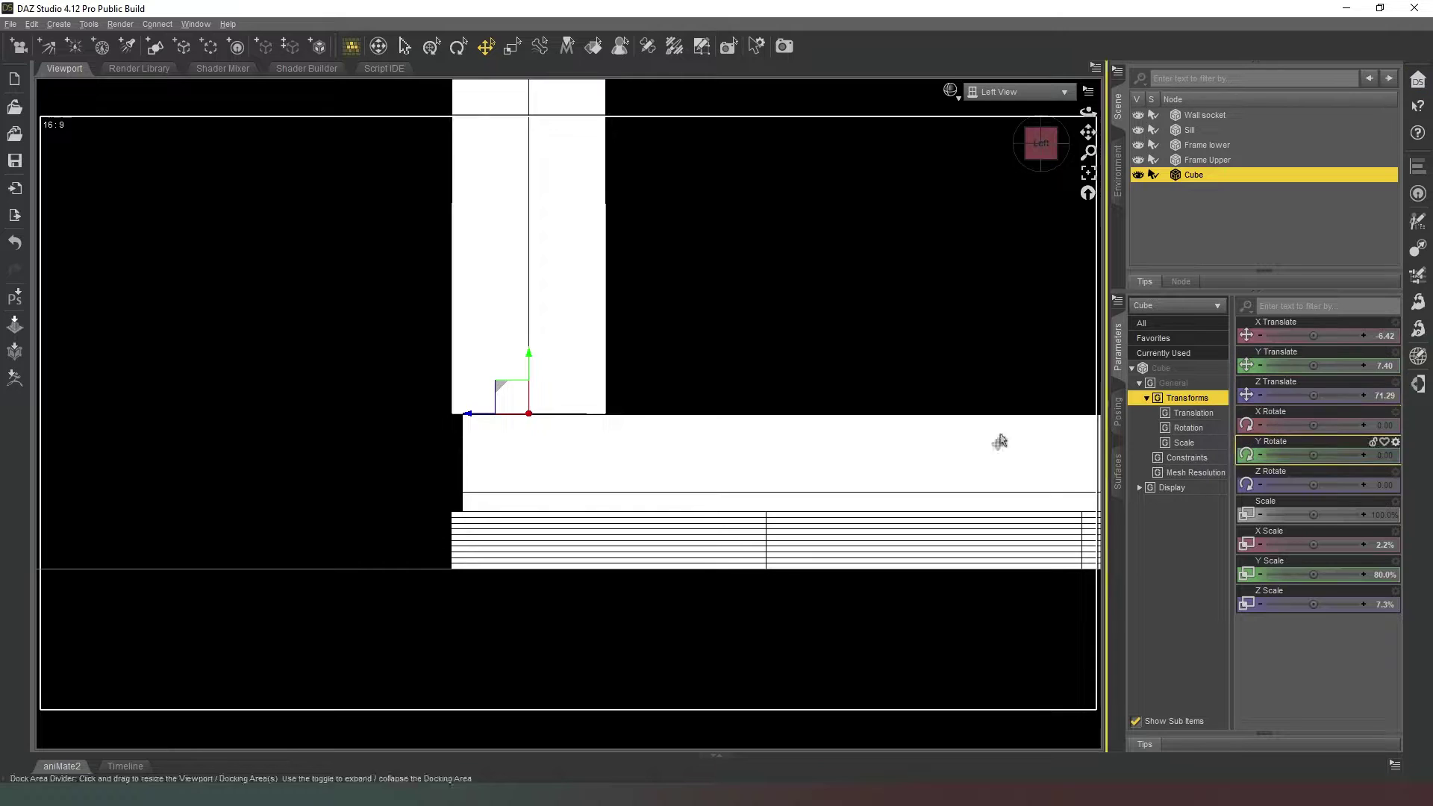
Correct Frame lower's Z Scale from a mistyped 1500 to 150%
{"action": "left_click", "coordinate": [690, 446]}
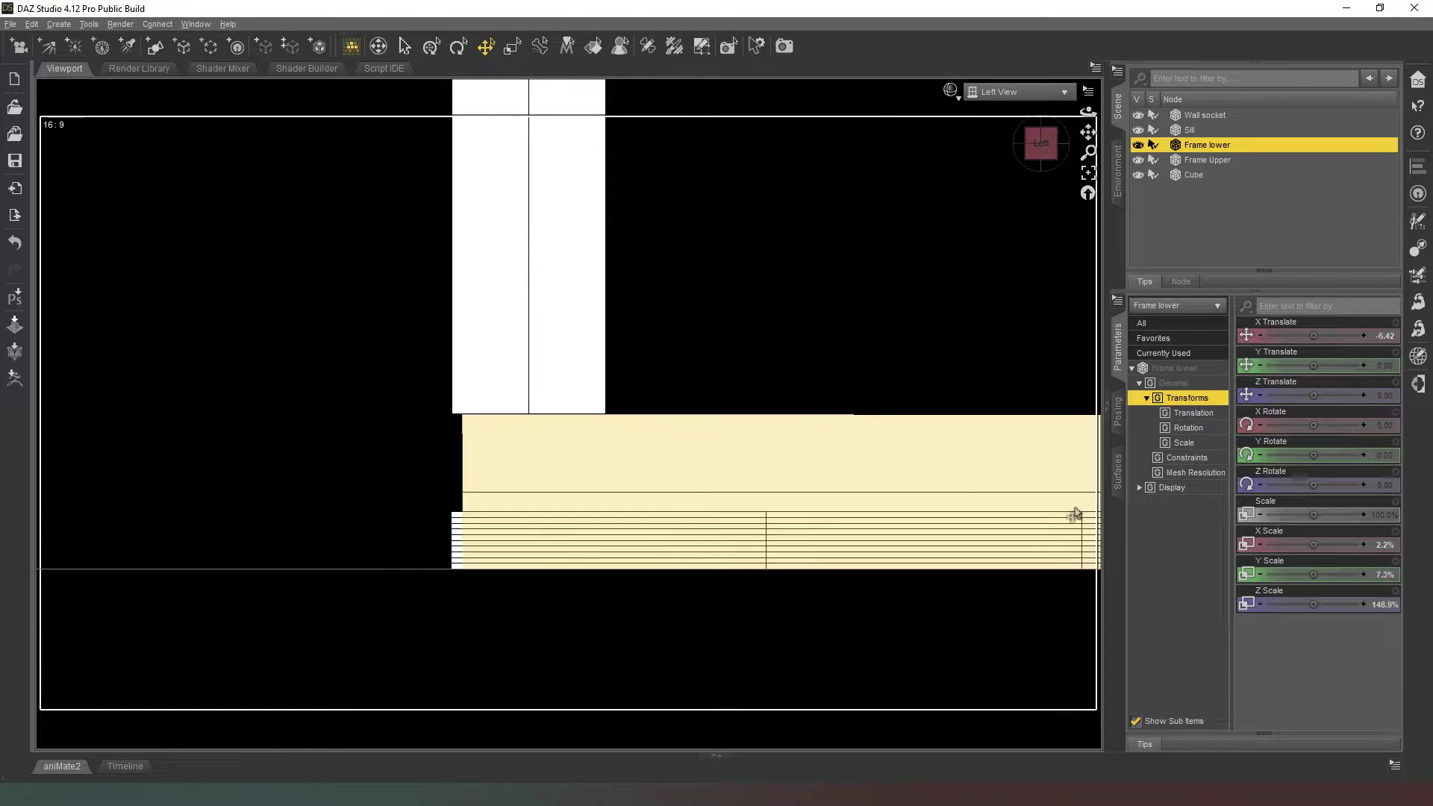
{"action": "left_click", "coordinate": [1386, 604]}
{"action": "type", "text": "1500"}
{"action": "key", "text": "Return"}
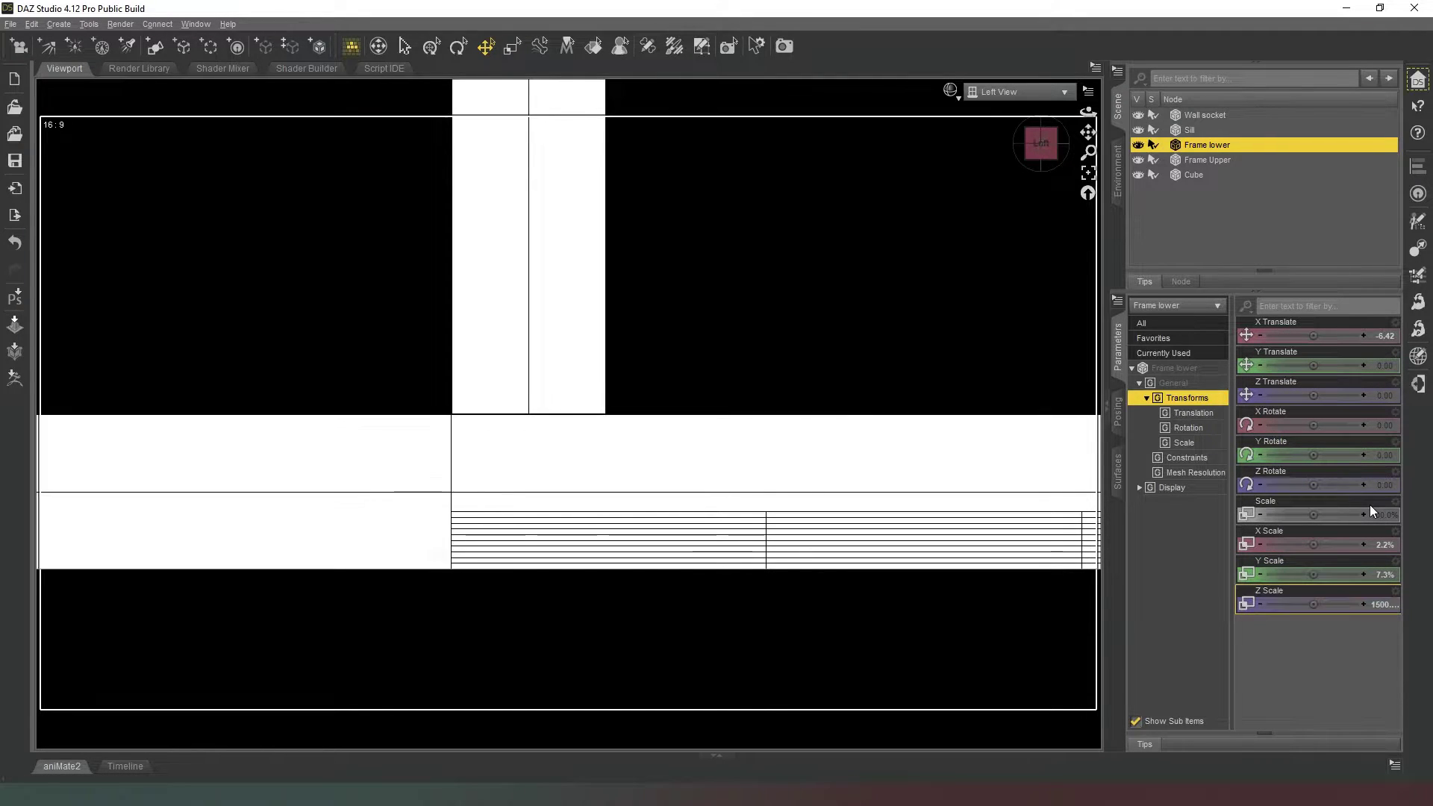
{"action": "left_click", "coordinate": [1371, 604]}
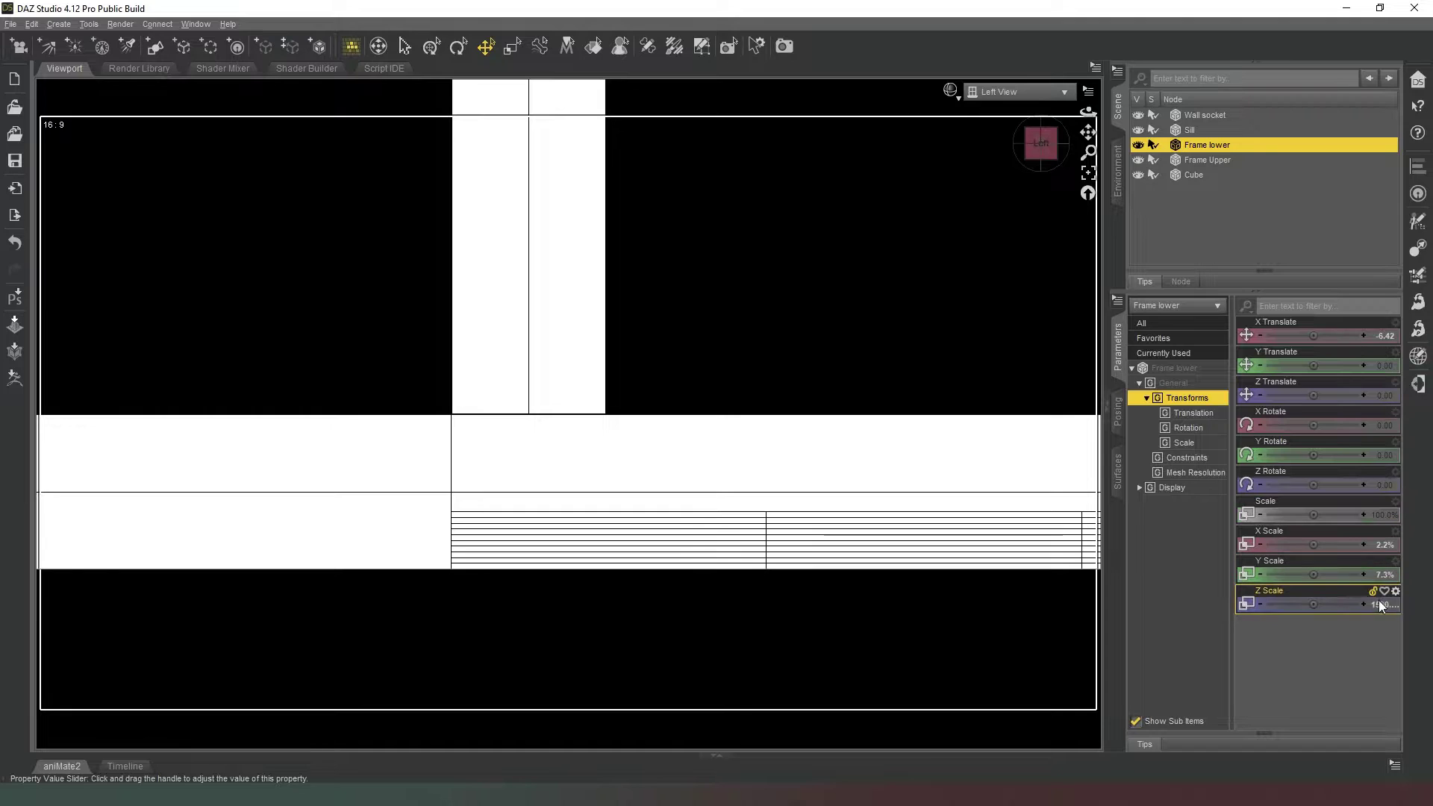
{"action": "type", "text": "150"}
{"action": "key", "text": "Return"}
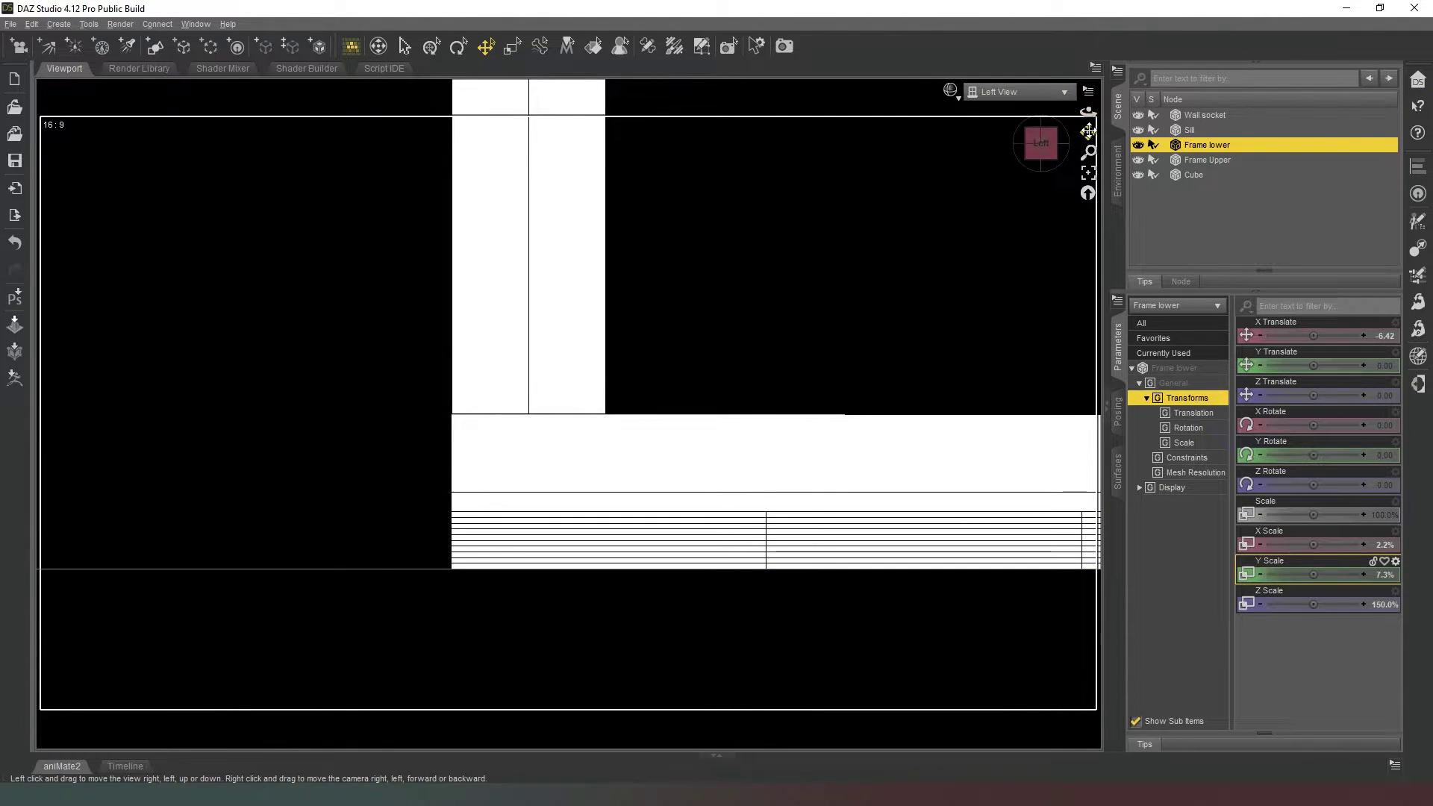
{"action": "left_click_drag", "start_coordinate": [1086, 115], "coordinate": [1088, 193]}
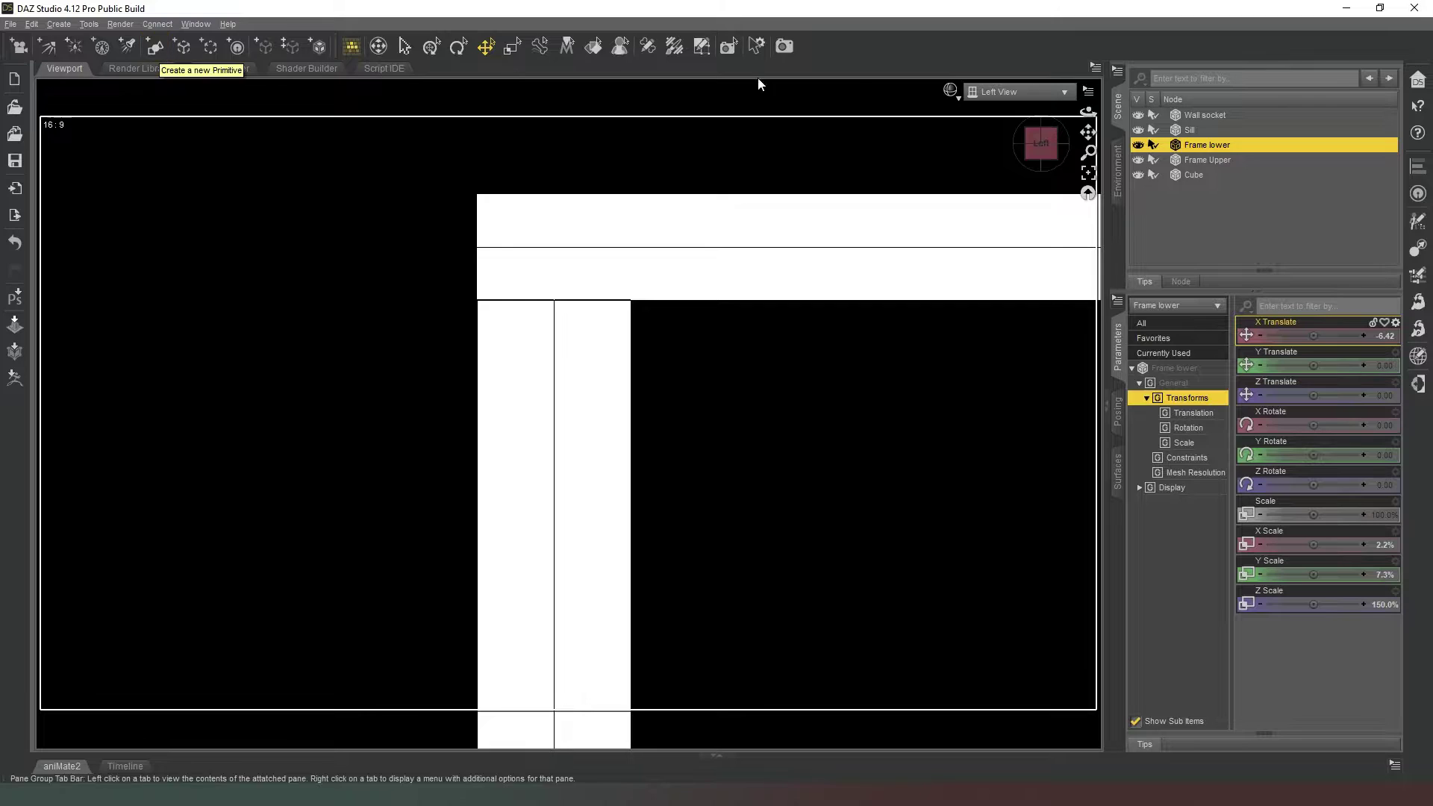
Rename the side post Cube to 'Frame Left'
{"action": "left_click", "coordinate": [1194, 175]}
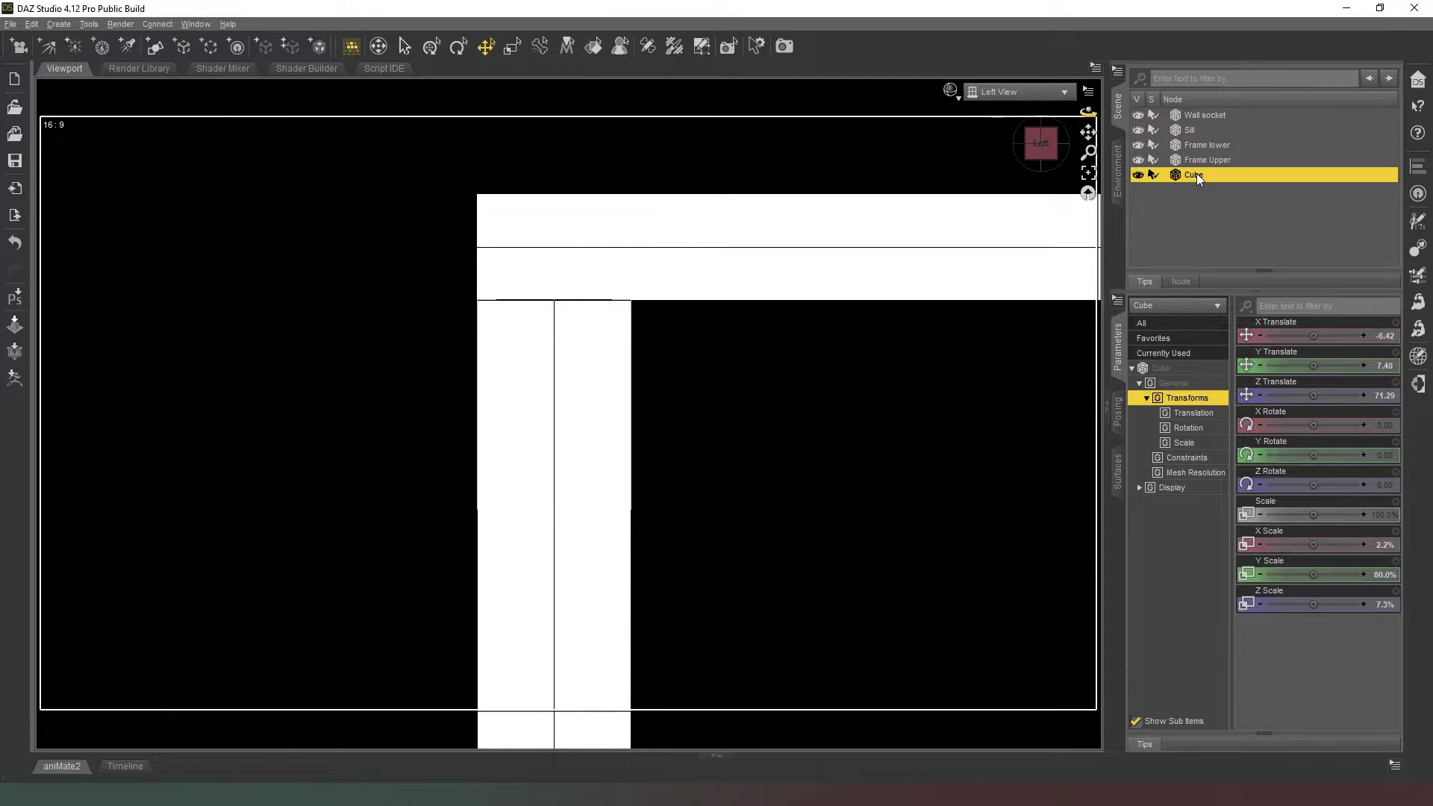
{"action": "left_click", "coordinate": [1201, 174]}
{"action": "type", "text": "eft"}
{"action": "key", "text": "Return"}
Add another cube and name it 'Frame Right'
{"action": "left_click", "coordinate": [154, 46]}
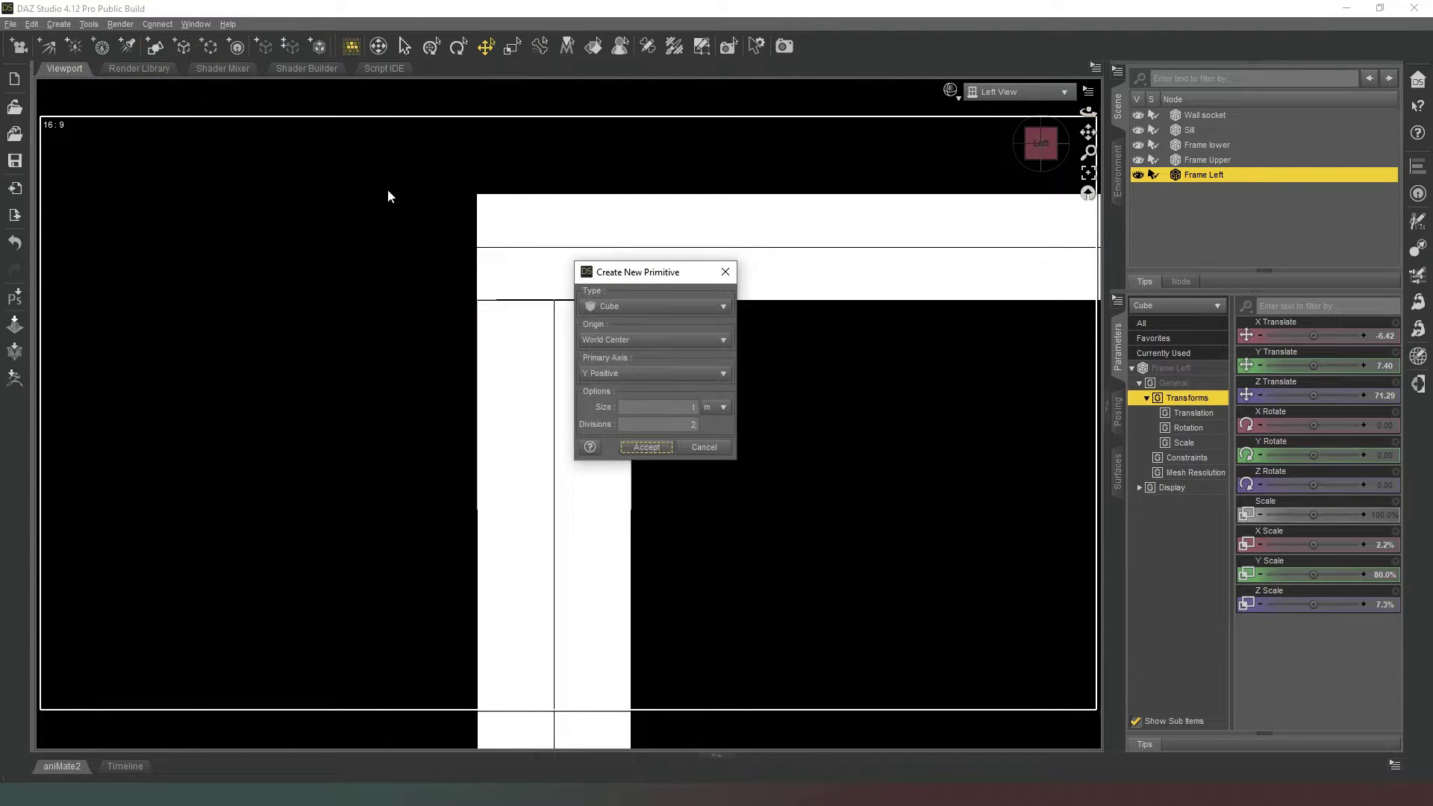
{"action": "left_click", "coordinate": [669, 447]}
{"action": "left_click", "coordinate": [1207, 158]}
{"action": "left_click", "coordinate": [1209, 177]}
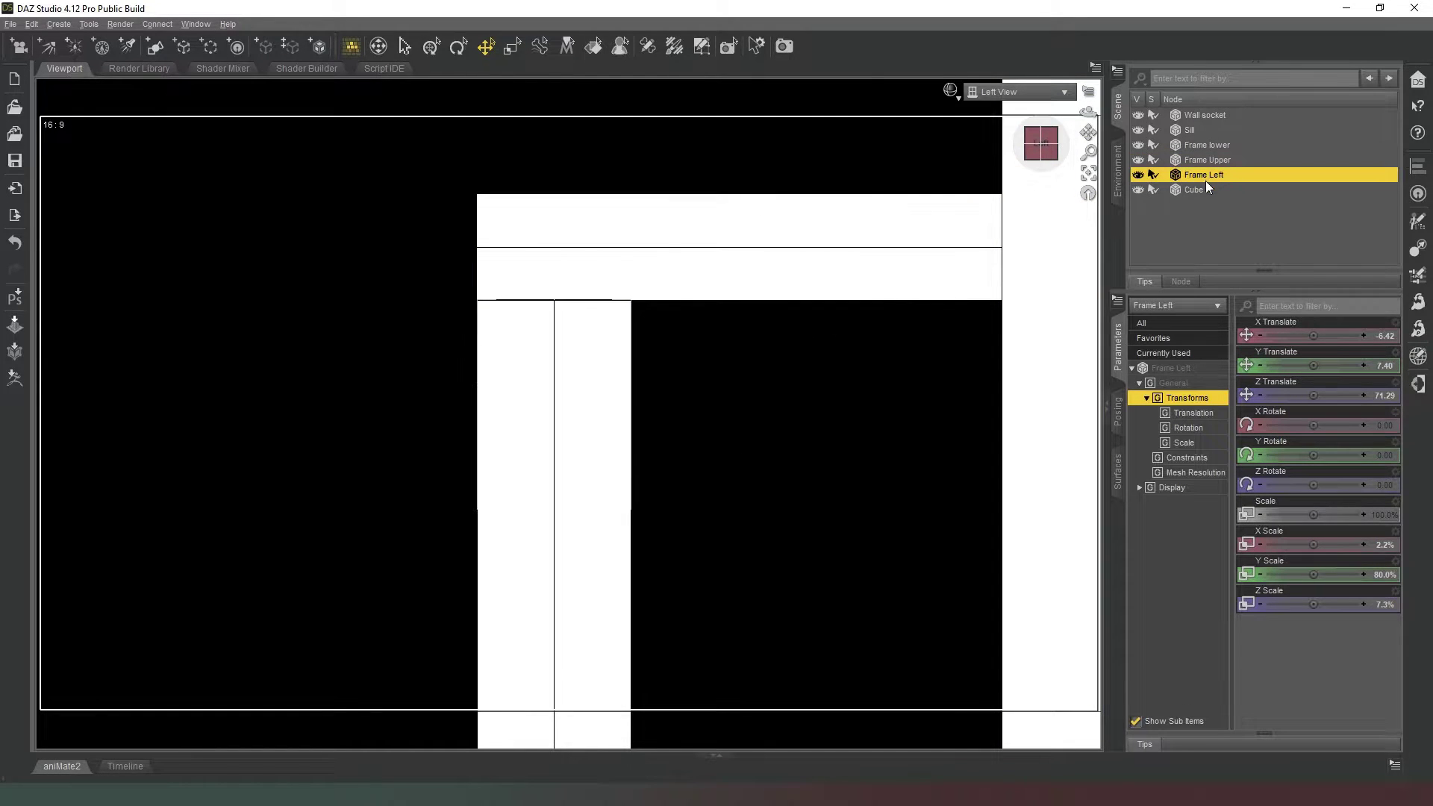
{"action": "left_click", "coordinate": [1194, 190]}
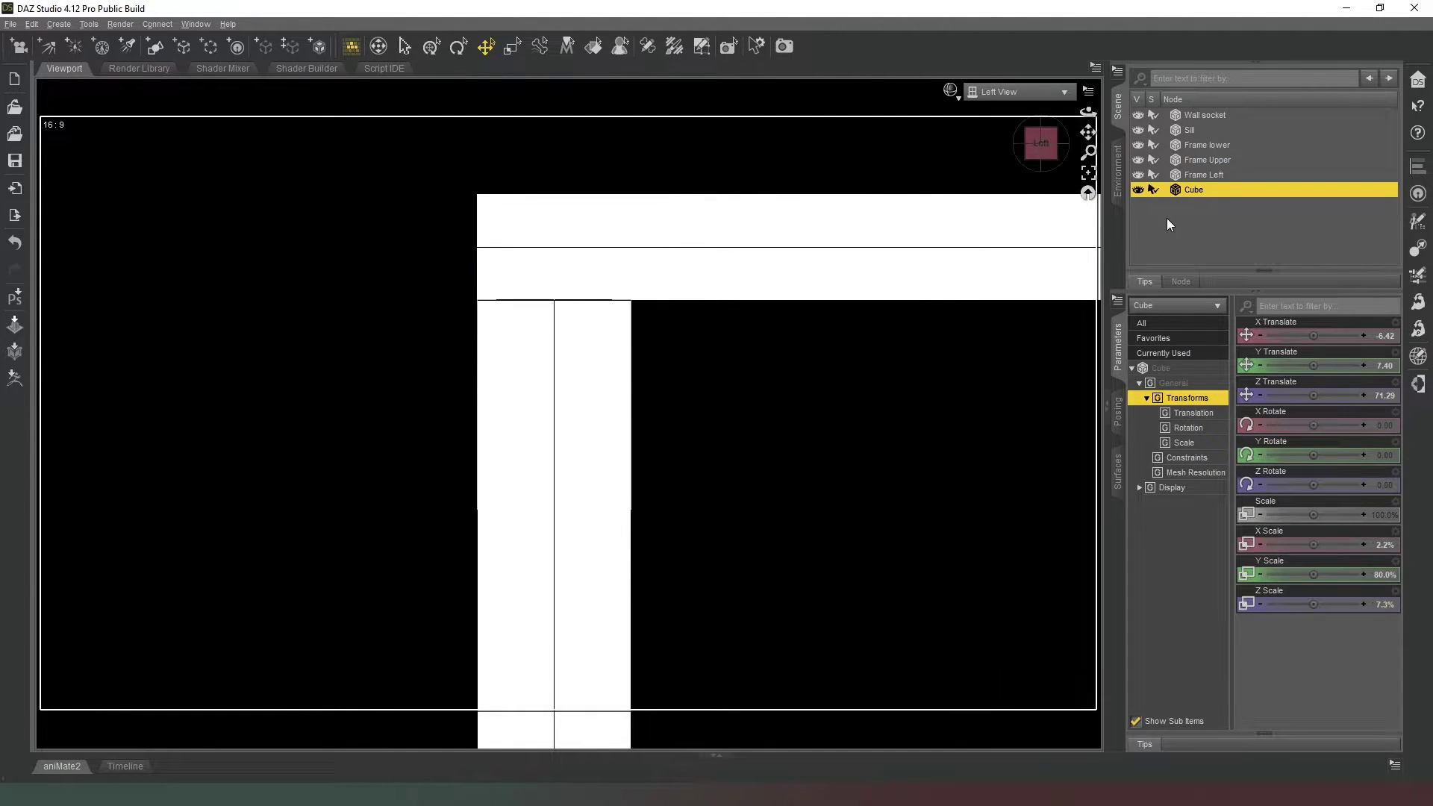
{"action": "double_click", "coordinate": [1198, 191]}
{"action": "type", "text": "ht"}
{"action": "key", "text": "Return"}
{"action": "mouse_move", "coordinate": [1316, 331]}
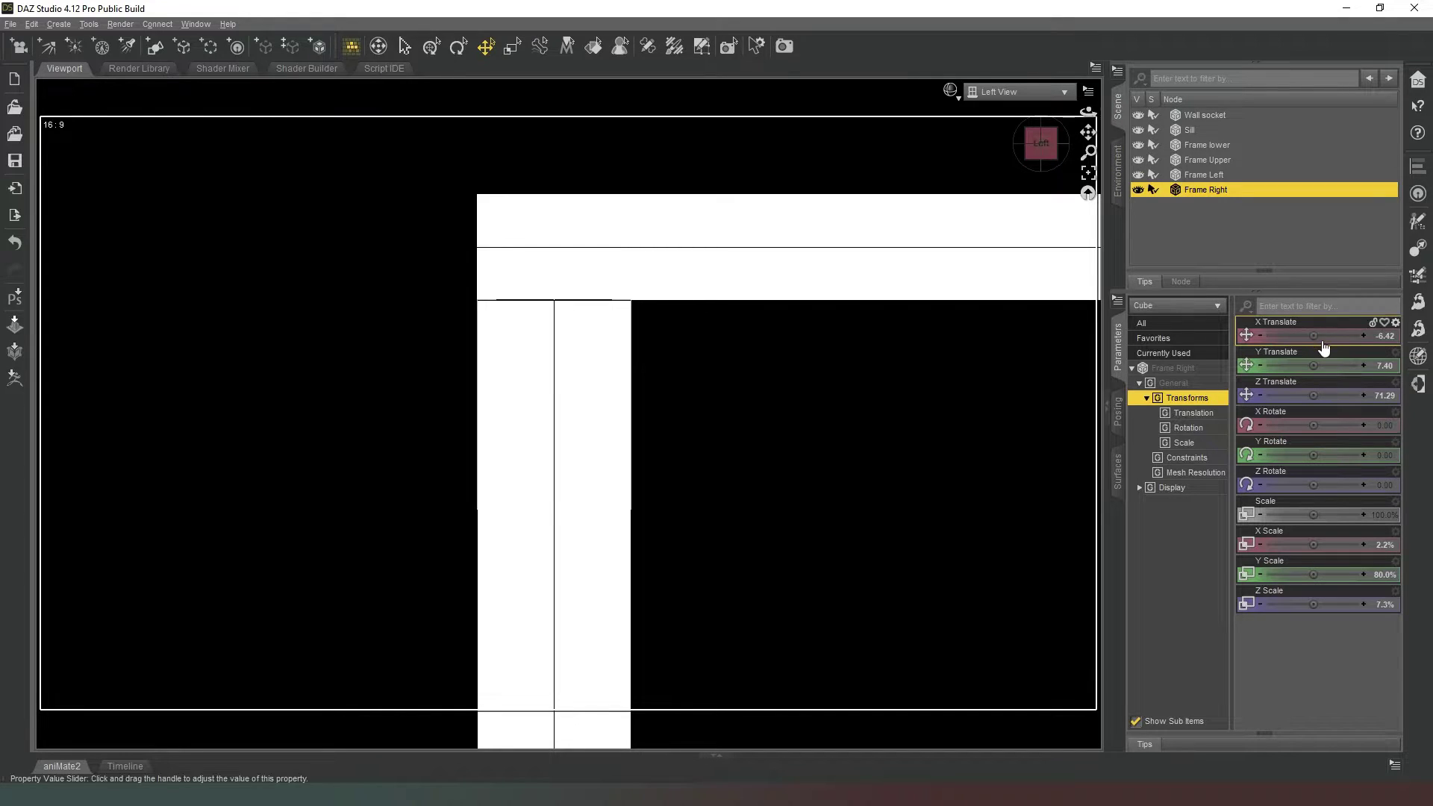
Set Frame Right's Z Translate to 0, then to -71.29 opposite Frame Left
{"action": "left_click", "coordinate": [1381, 395]}
{"action": "type", "text": "0"}
{"action": "key", "text": "Return"}
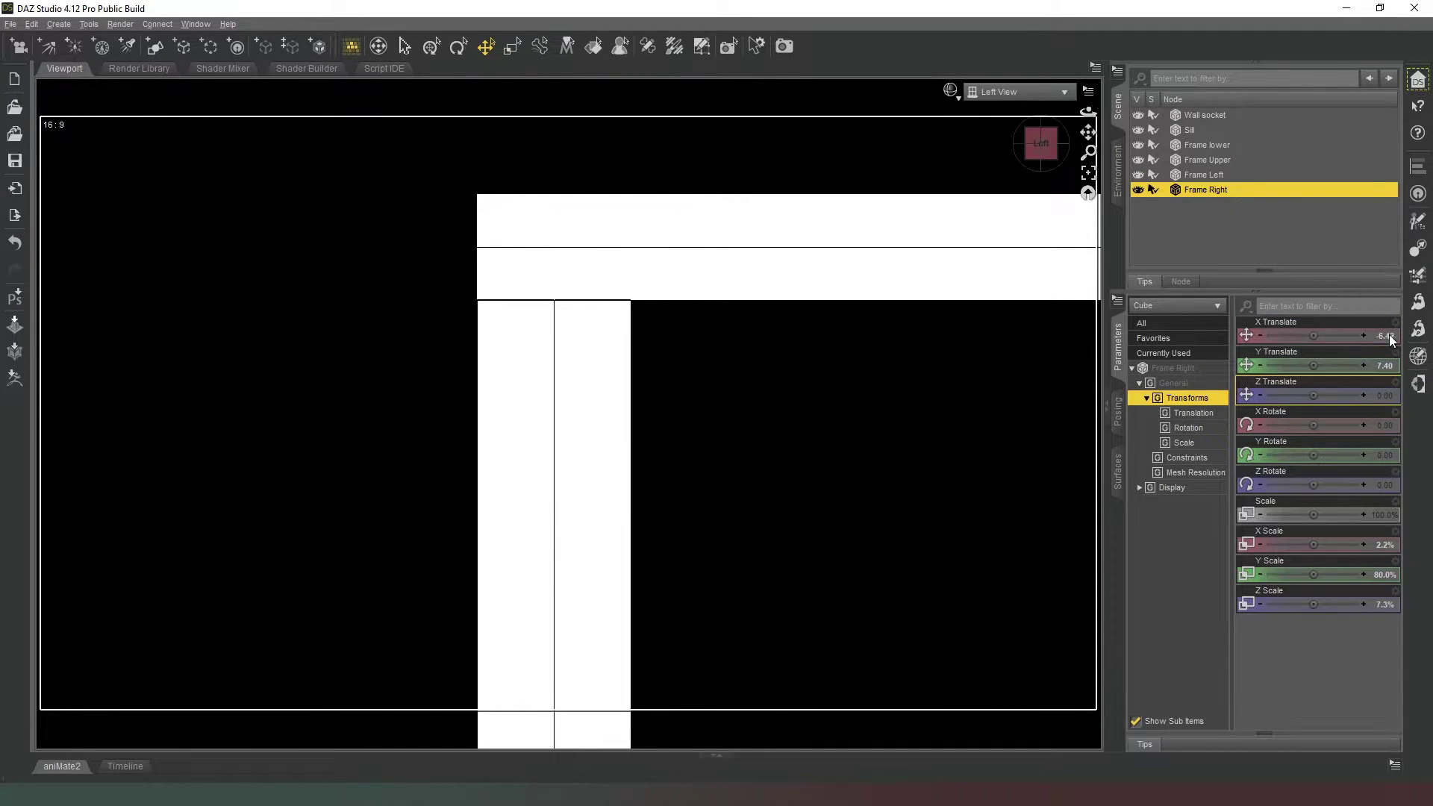
{"action": "left_click", "coordinate": [1389, 337]}
{"action": "left_click_drag", "start_coordinate": [1088, 132], "coordinate": [970, 112]}
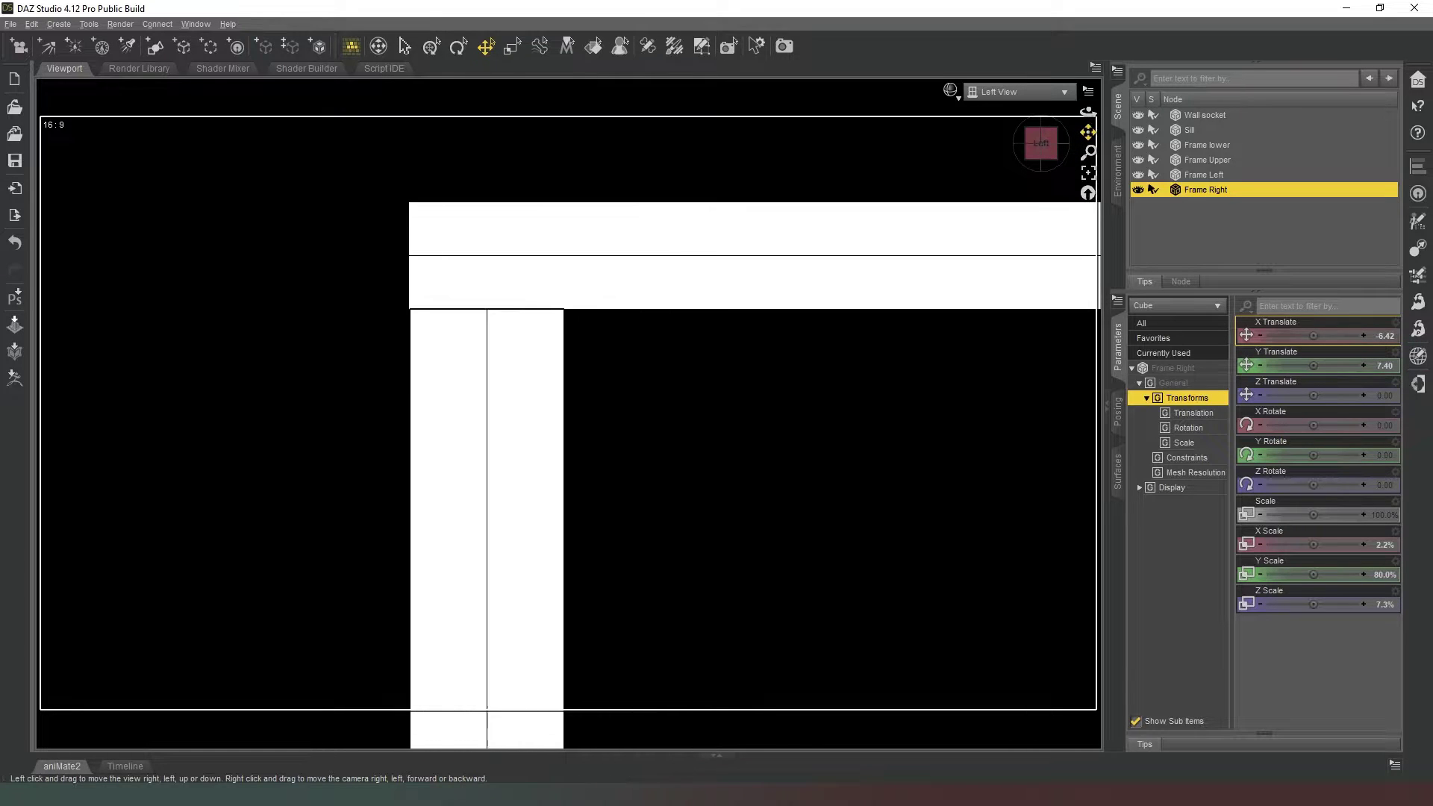
{"action": "left_click_drag", "start_coordinate": [1088, 132], "coordinate": [1167, 174]}
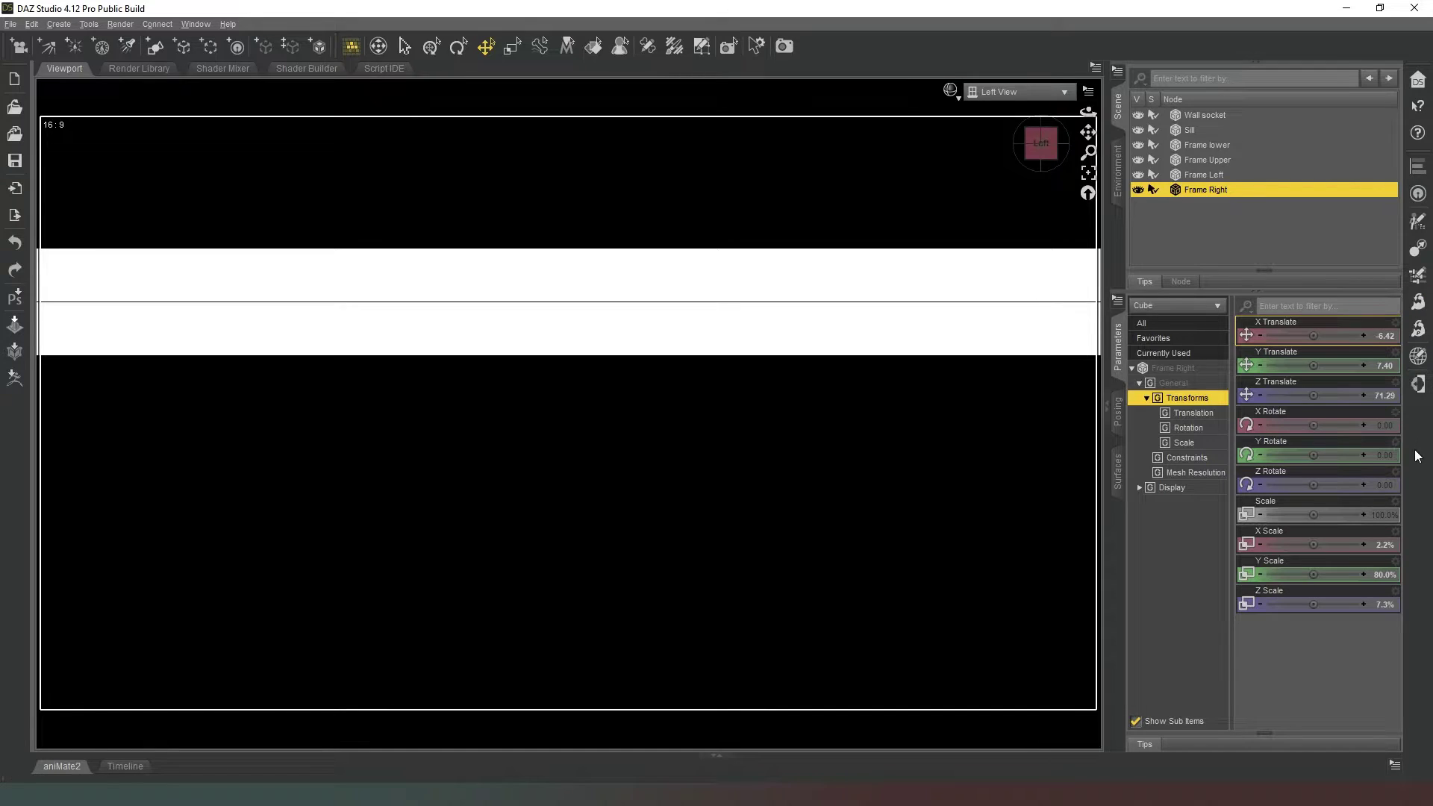
{"action": "left_click", "coordinate": [1381, 396]}
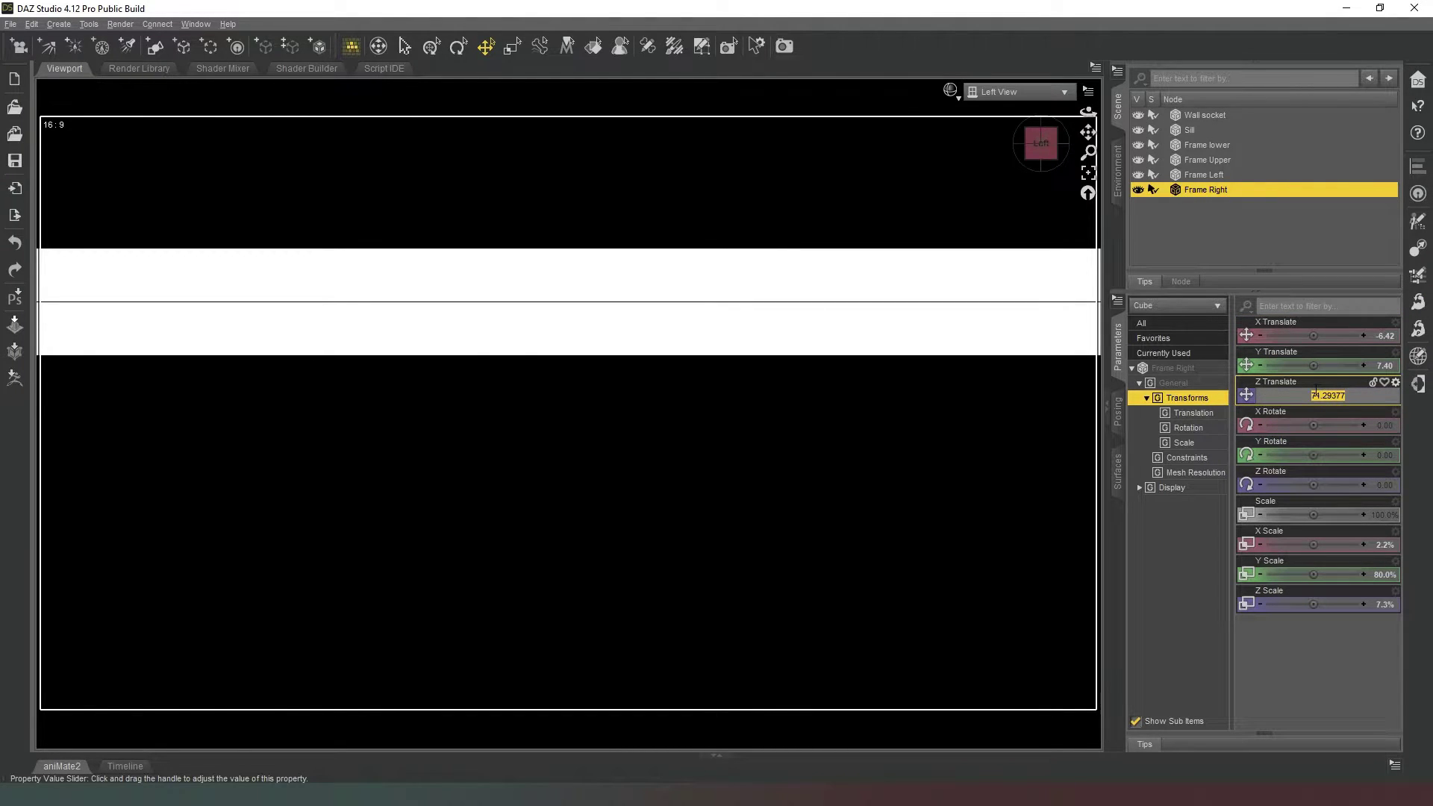
{"action": "key", "text": "Return"}
{"action": "type", "text": "-"}
{"action": "key", "text": "Return"}
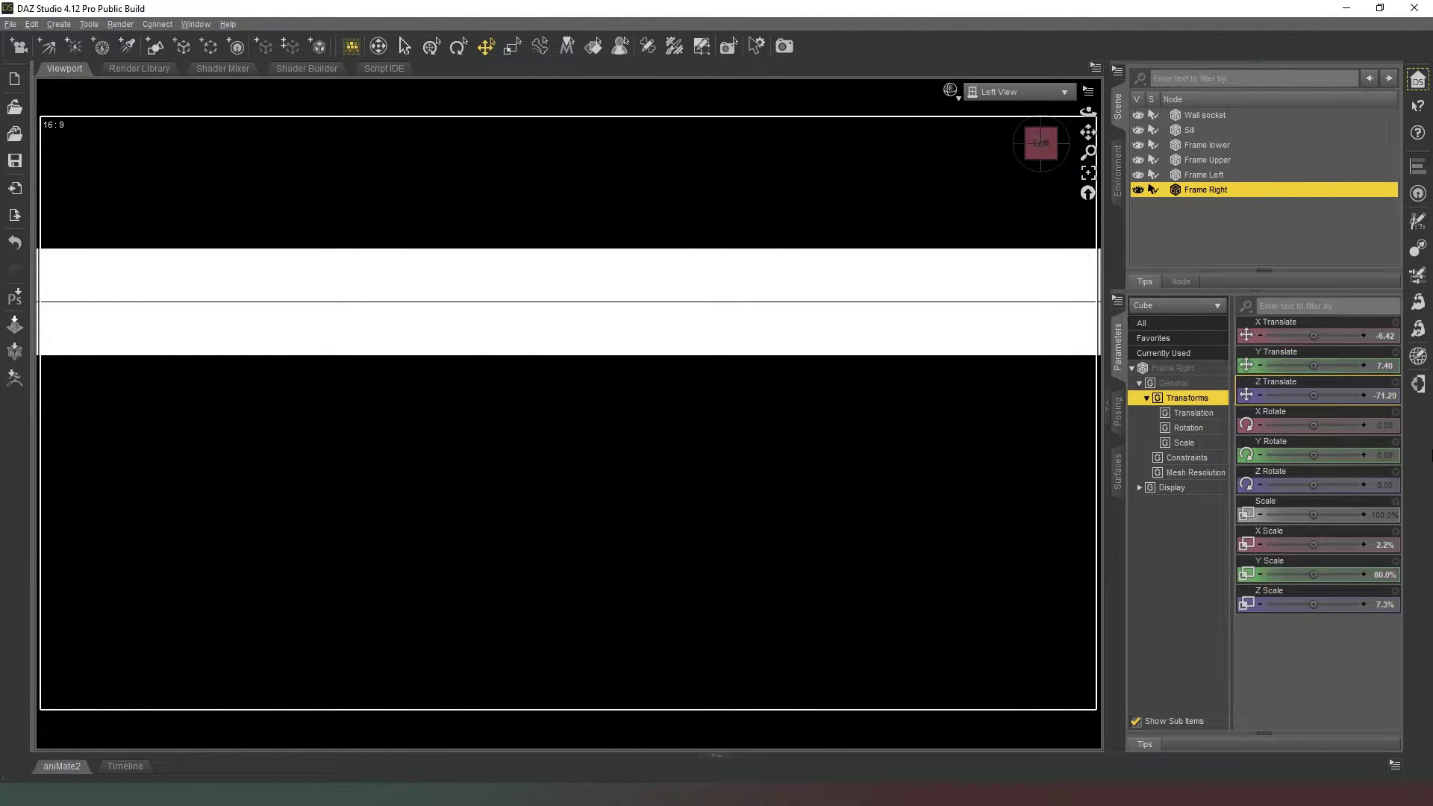
Switch to Perspective view and orbit to check the closed frame
{"action": "left_click", "coordinate": [1015, 91]}
{"action": "left_click", "coordinate": [1042, 149]}
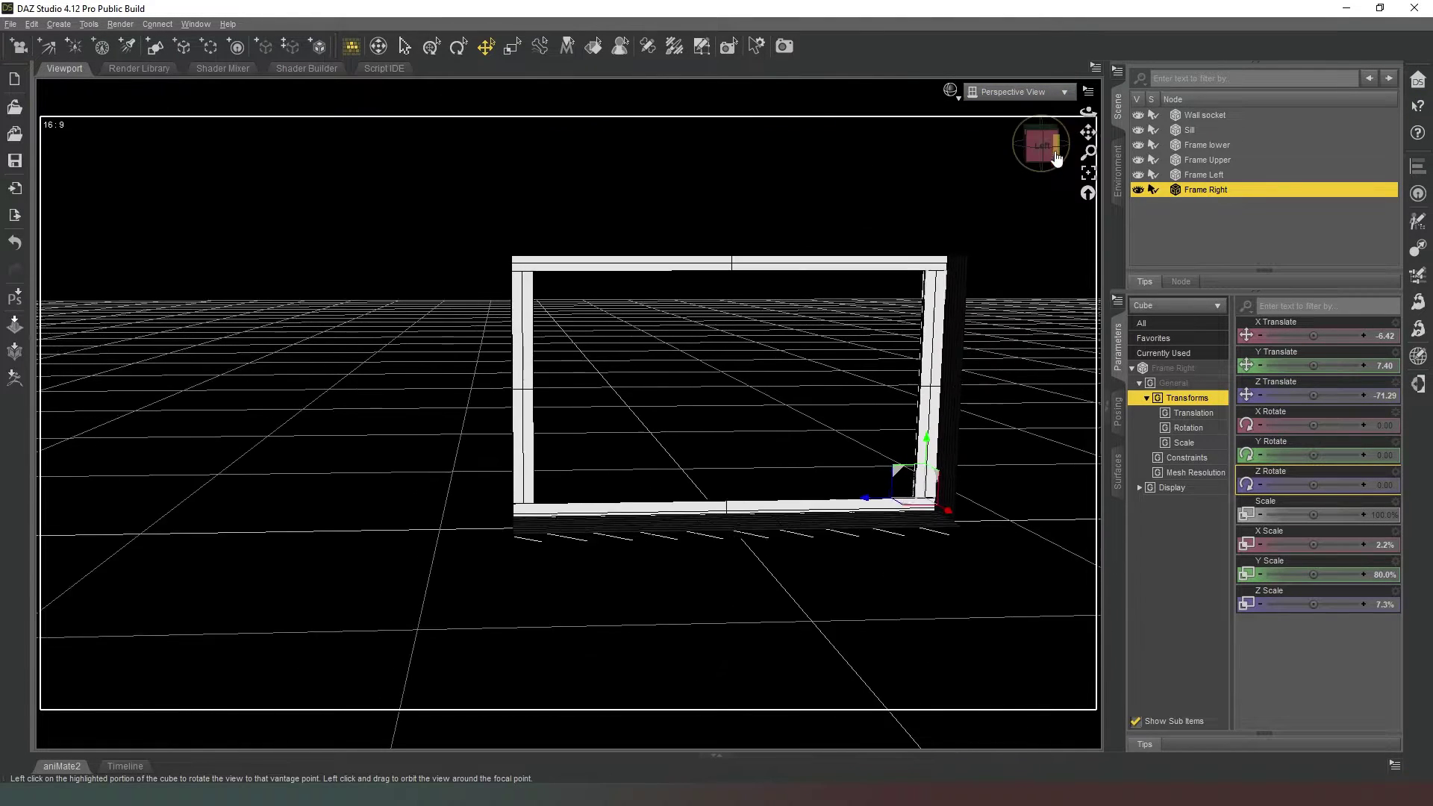
{"action": "left_click_drag", "start_coordinate": [1054, 161], "coordinate": [1030, 194]}
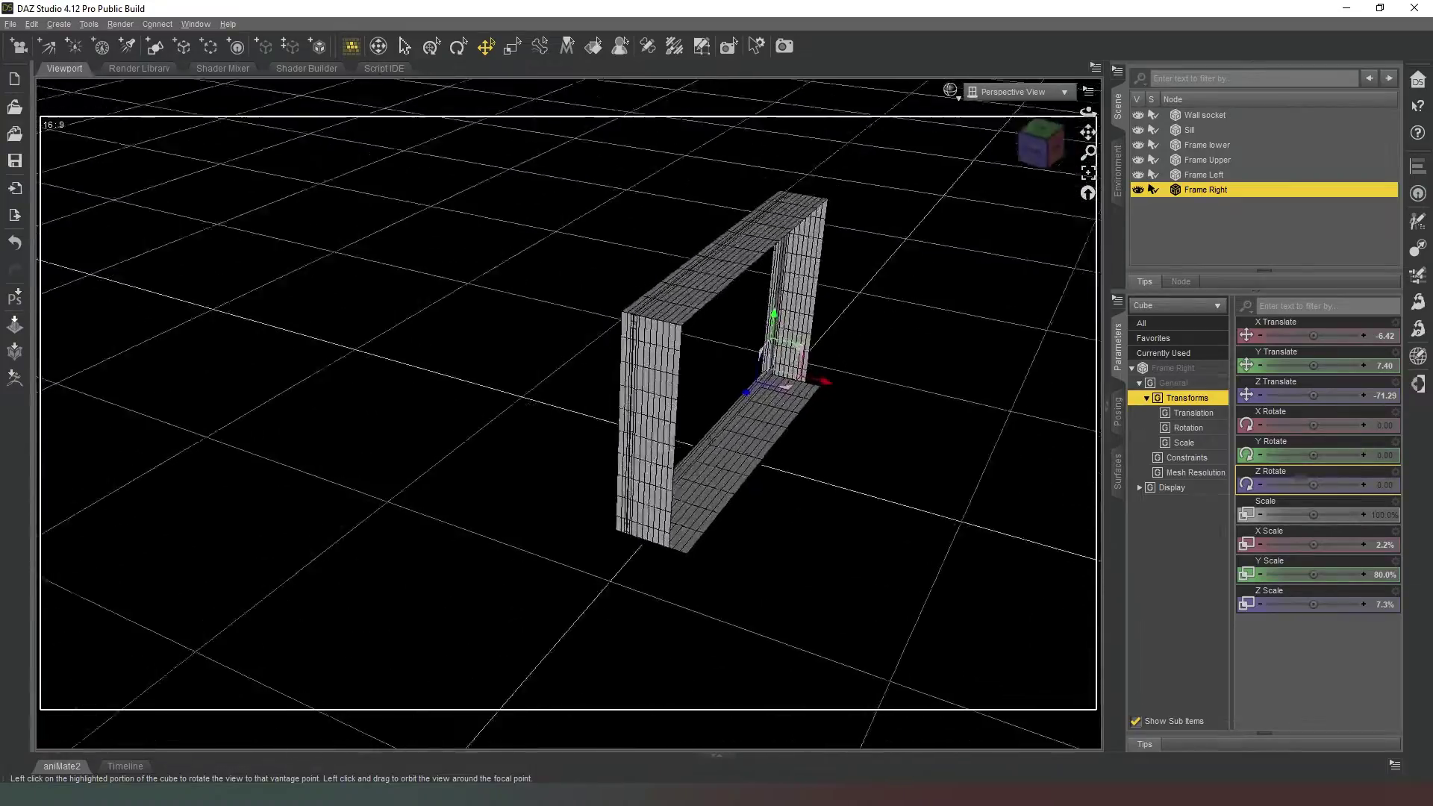
{"action": "left_click_drag", "start_coordinate": [1041, 141], "coordinate": [1043, 137]}
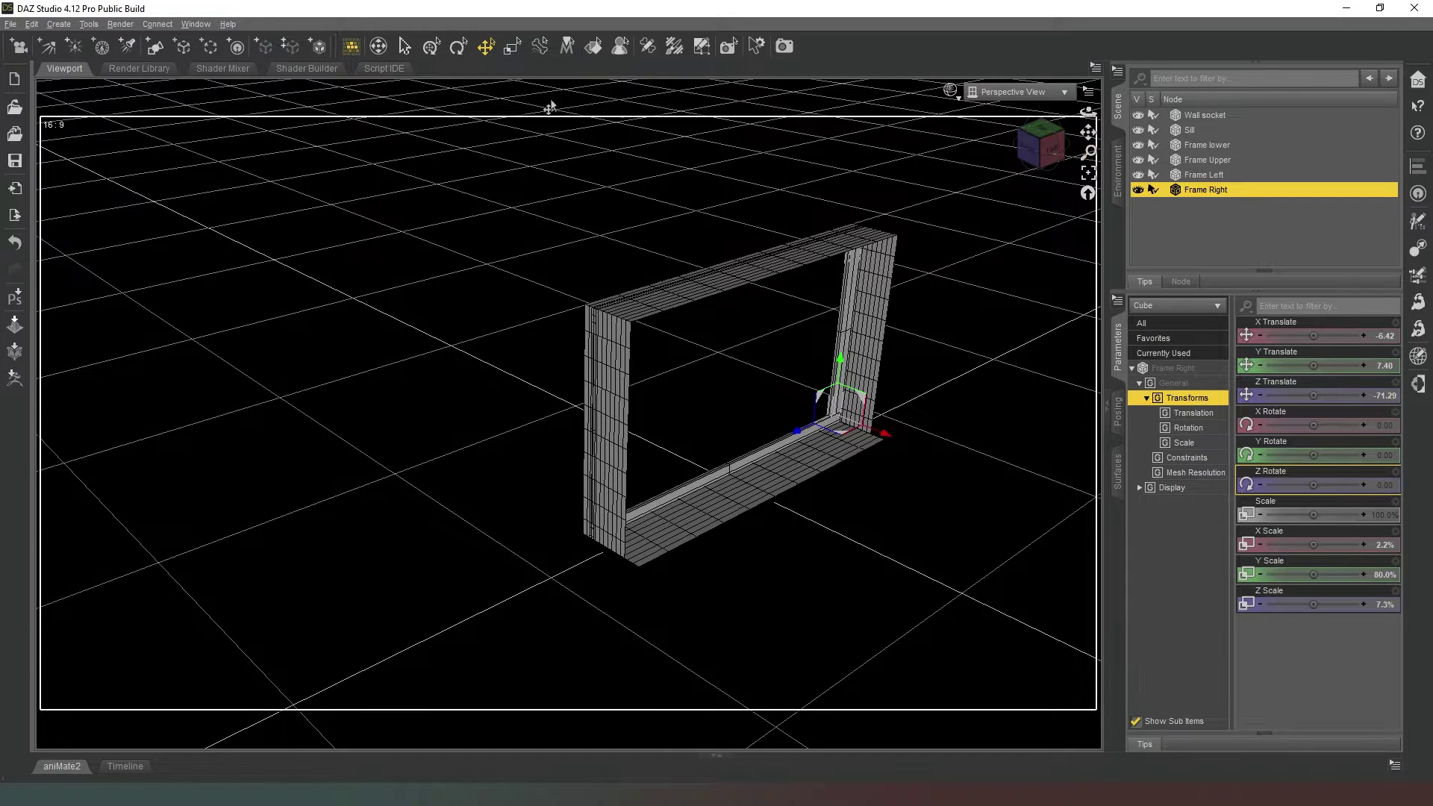
Create a Plane primitive with 50 divisions and select it in the viewport
{"action": "left_click", "coordinate": [164, 49]}
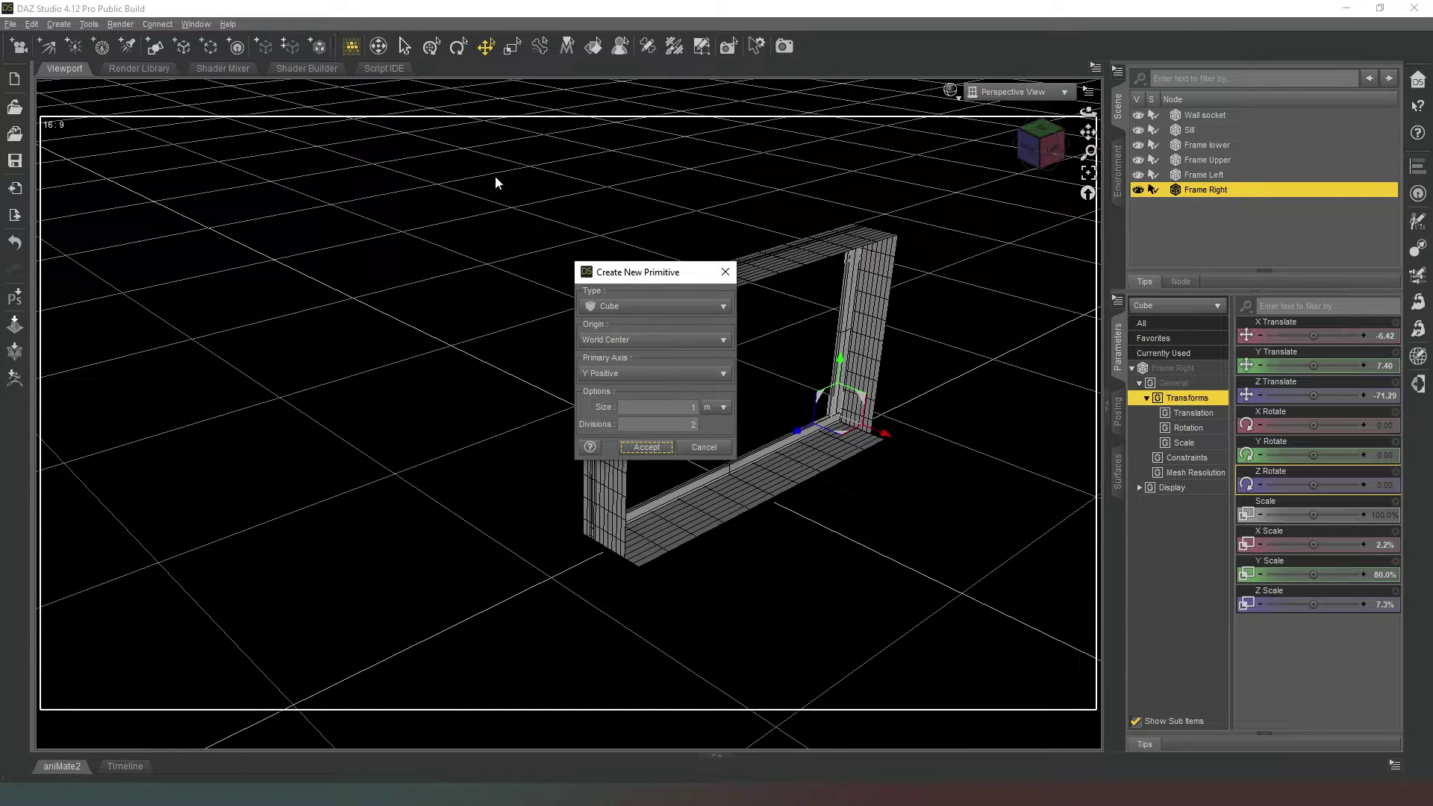
{"action": "left_click", "coordinate": [643, 308]}
{"action": "left_click", "coordinate": [647, 390]}
{"action": "key", "text": "Return"}
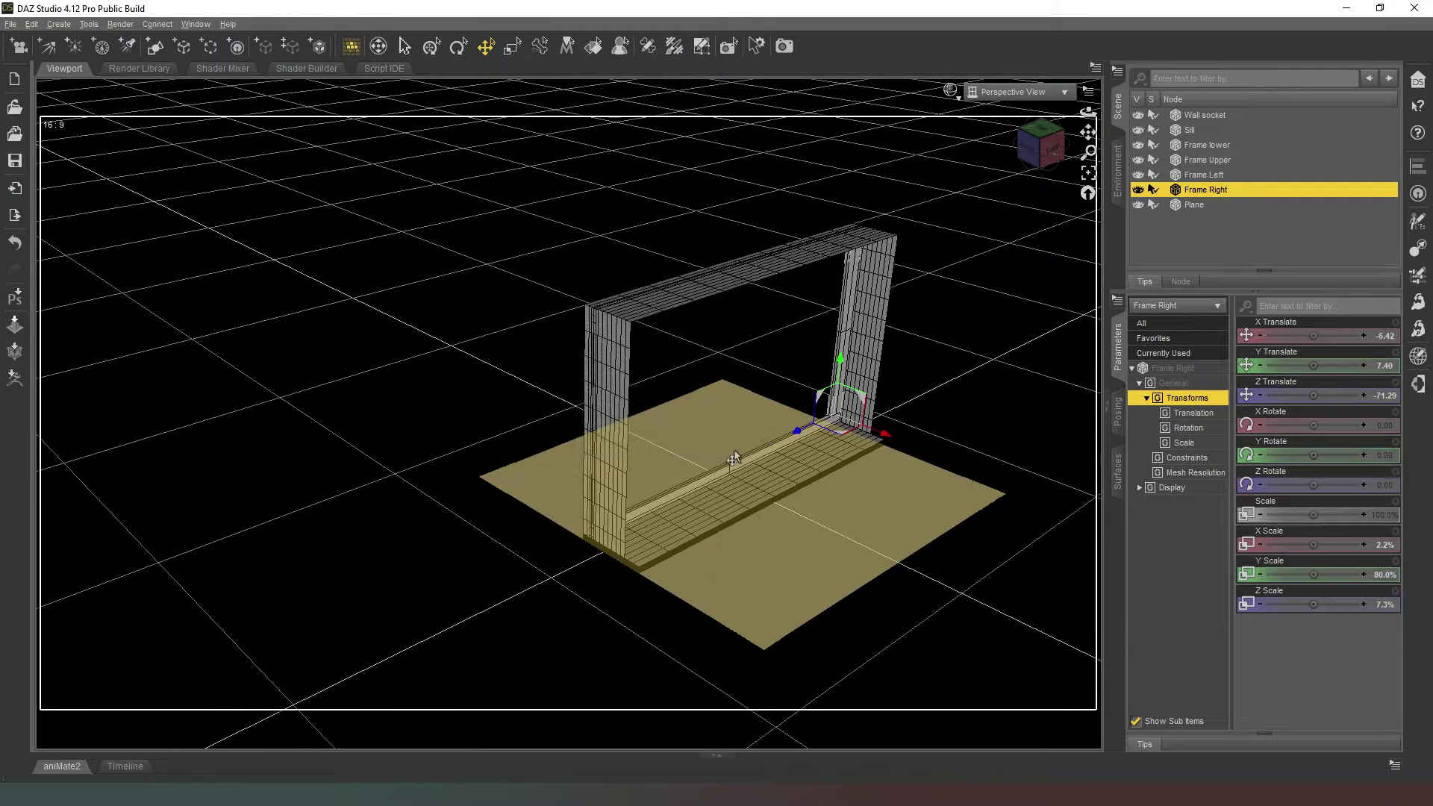
{"action": "left_click", "coordinate": [1050, 149]}
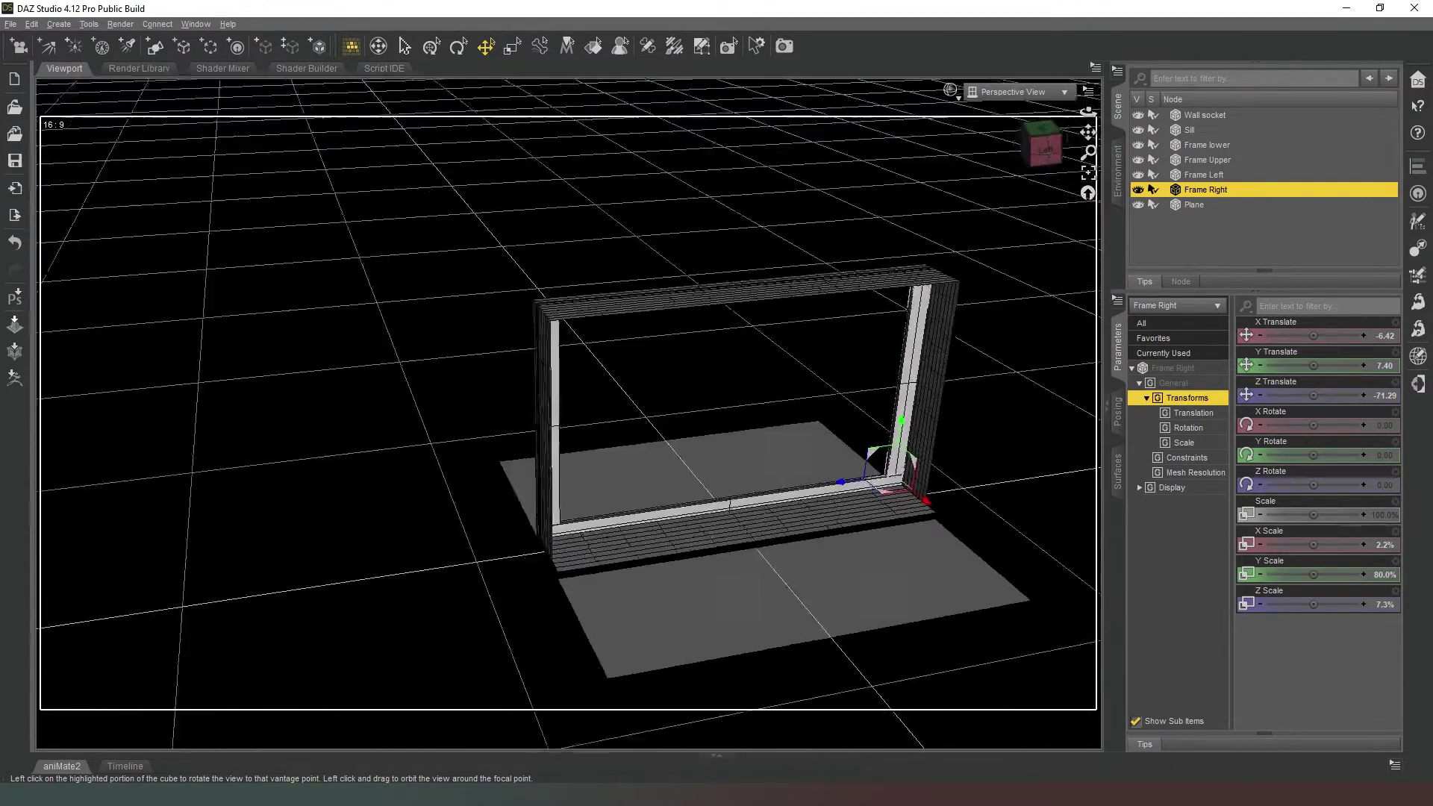
{"action": "left_click_drag", "start_coordinate": [1041, 147], "coordinate": [993, 194]}
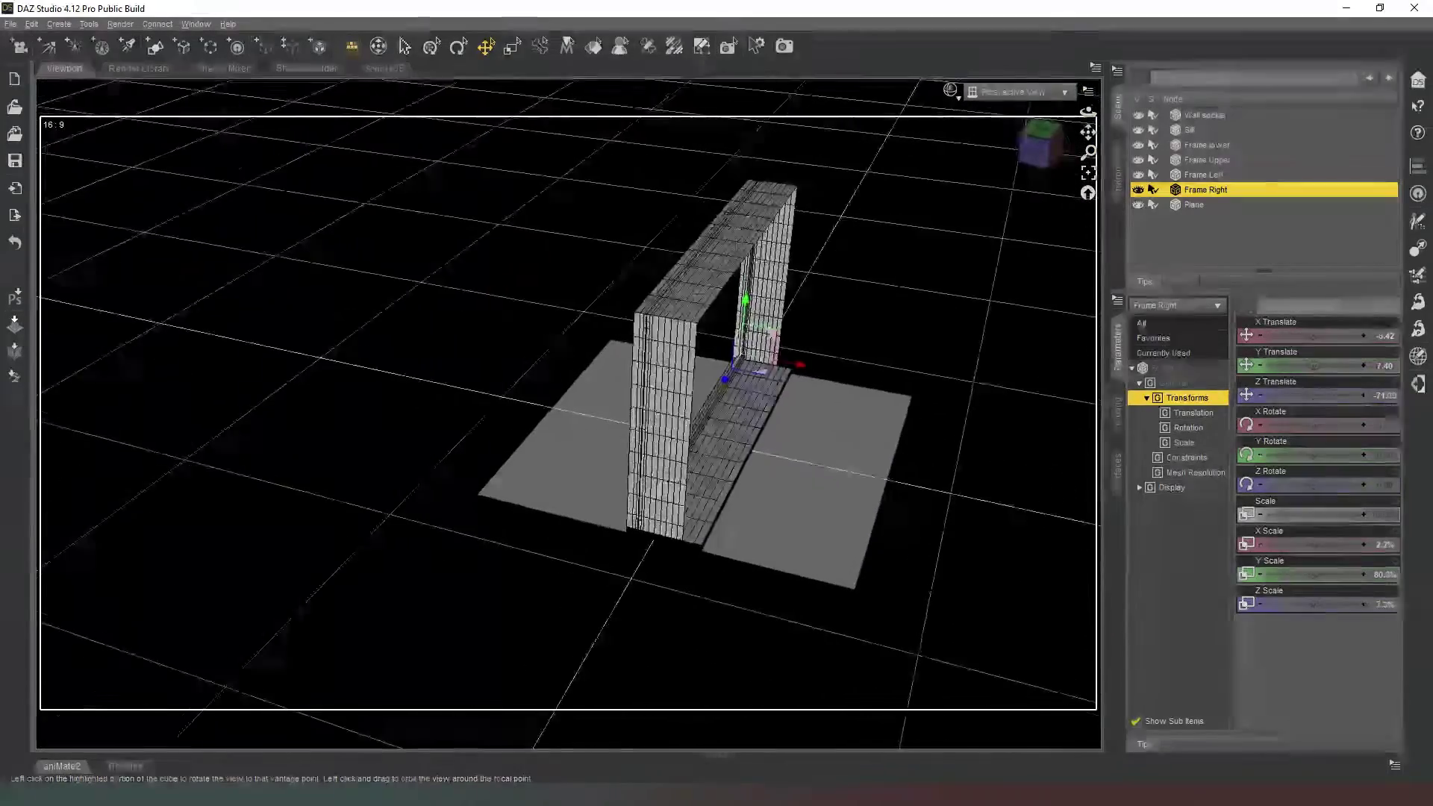
{"action": "left_click", "coordinate": [841, 492]}
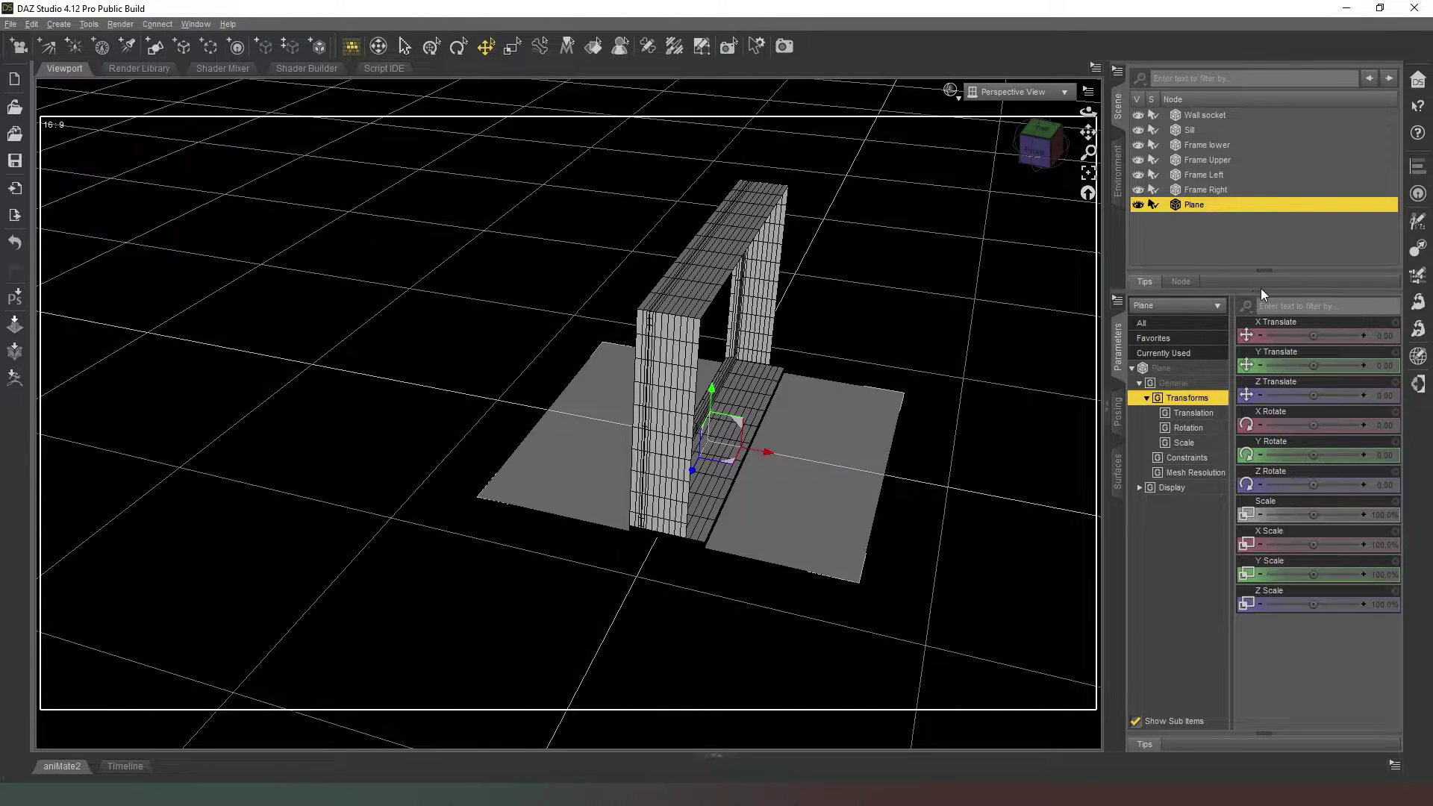
Set the Plane's X Scale to 61.8% and Z Rotate to 90° to stand it upright
{"action": "left_click", "coordinate": [1180, 281]}
{"action": "left_click", "coordinate": [1243, 333]}
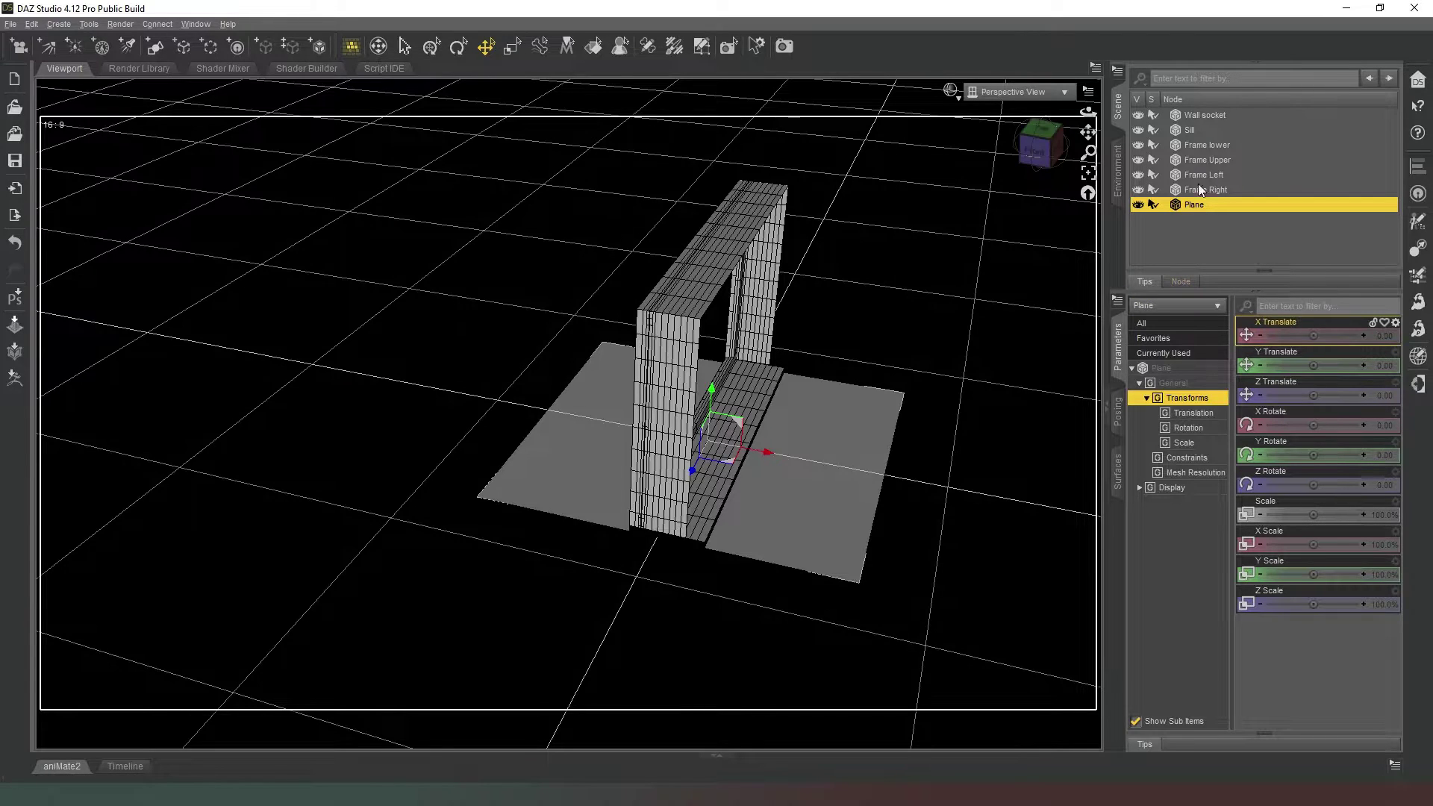
{"action": "left_click", "coordinate": [1197, 114]}
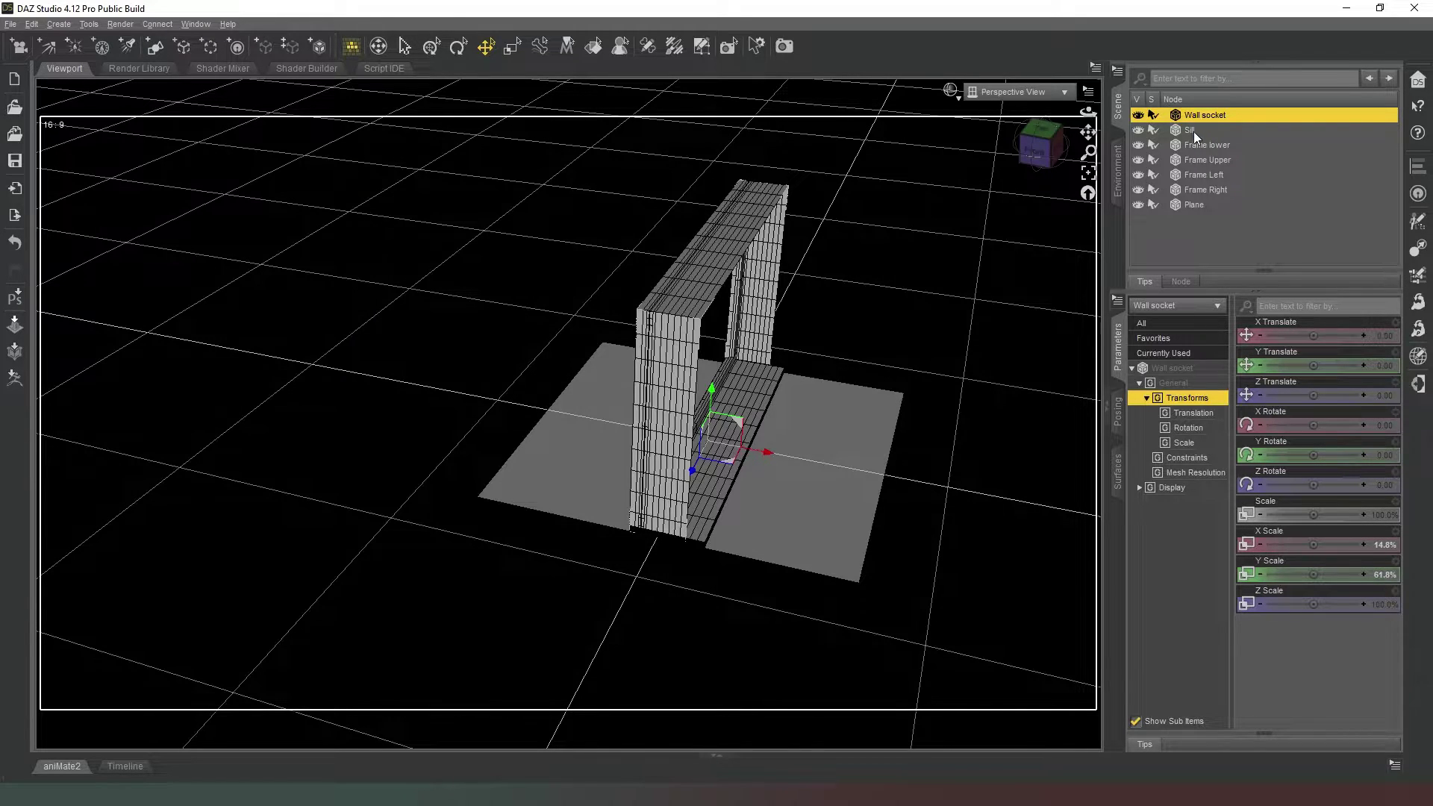
{"action": "left_click", "coordinate": [1194, 204]}
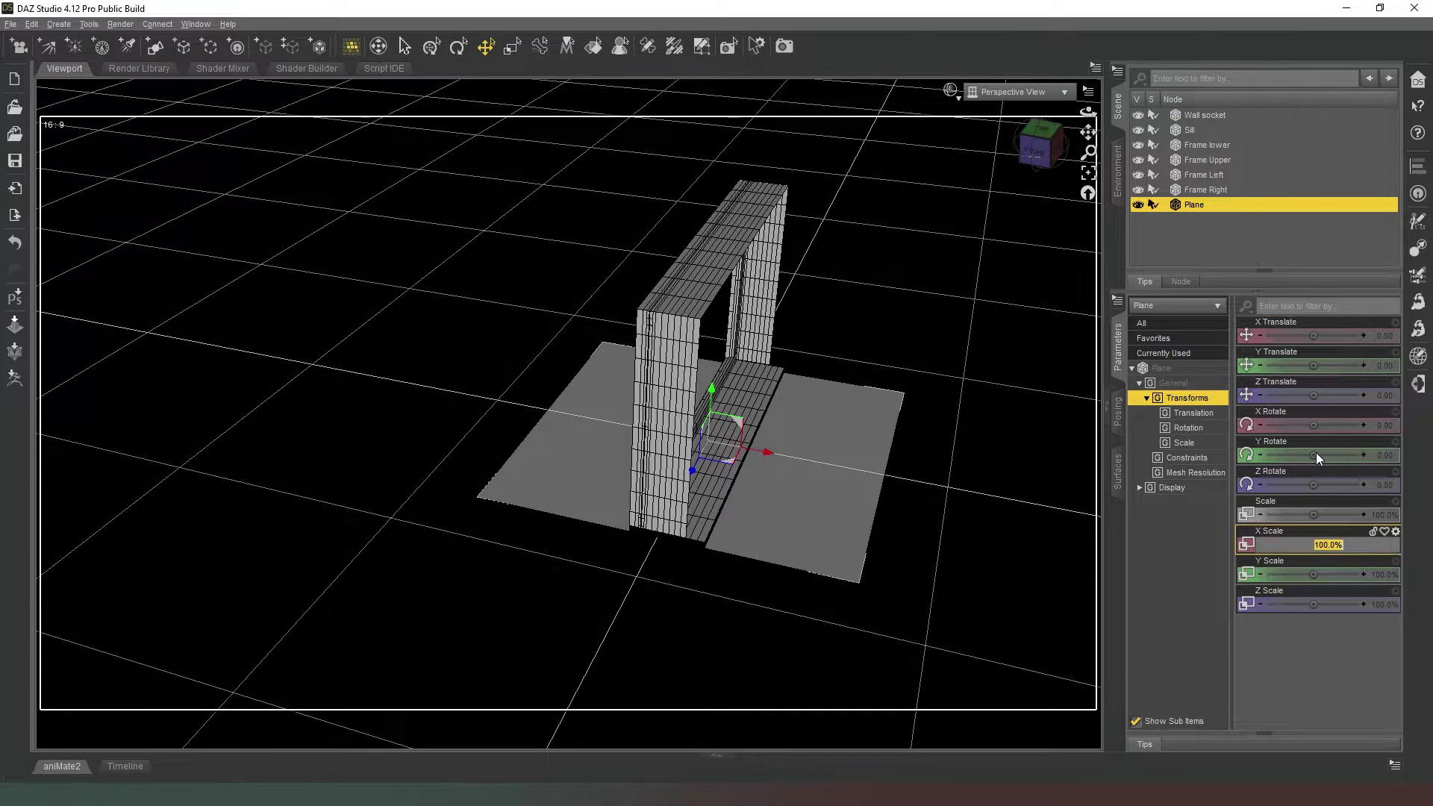
{"action": "type", "text": "61.8"}
{"action": "key", "text": "Return"}
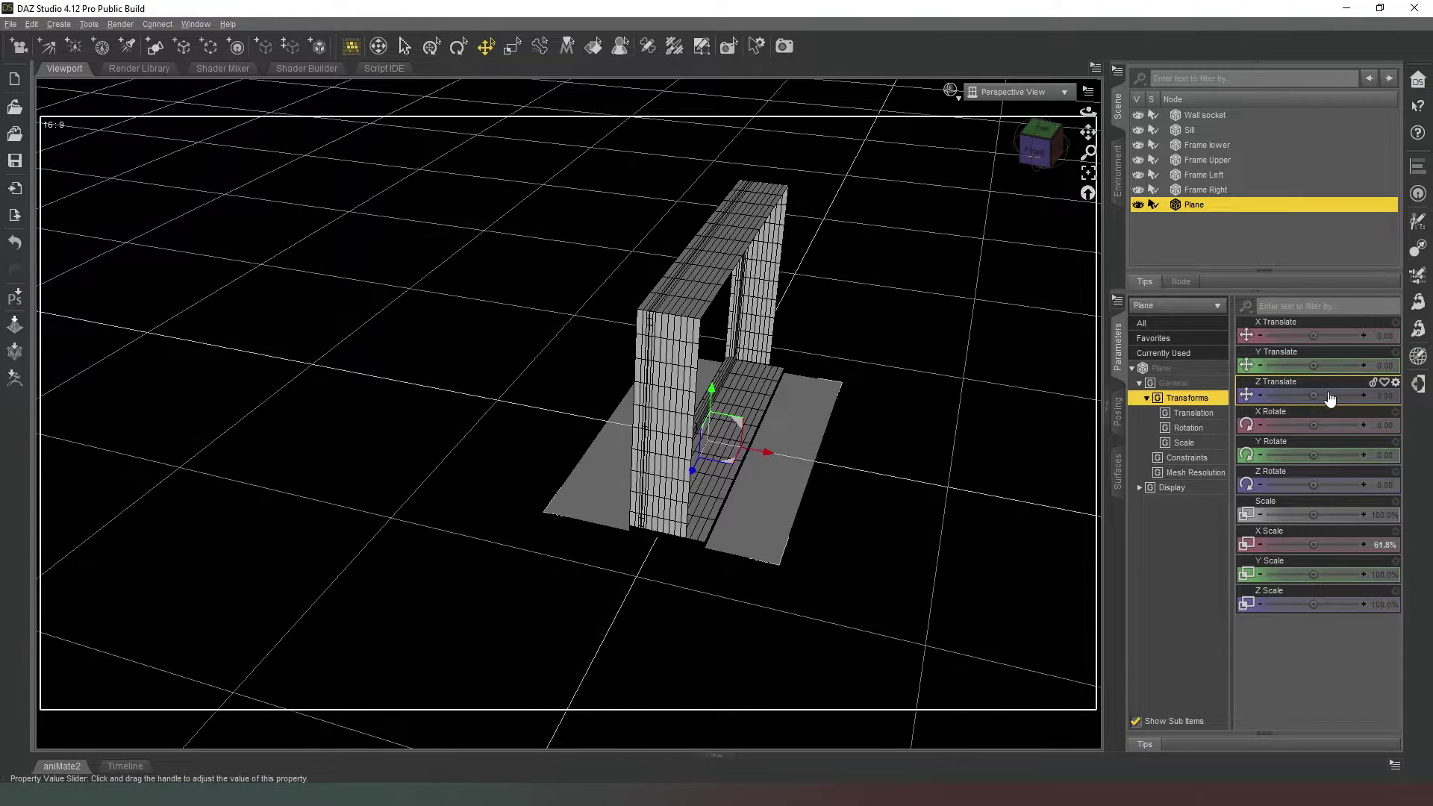
{"action": "left_click", "coordinate": [1389, 484]}
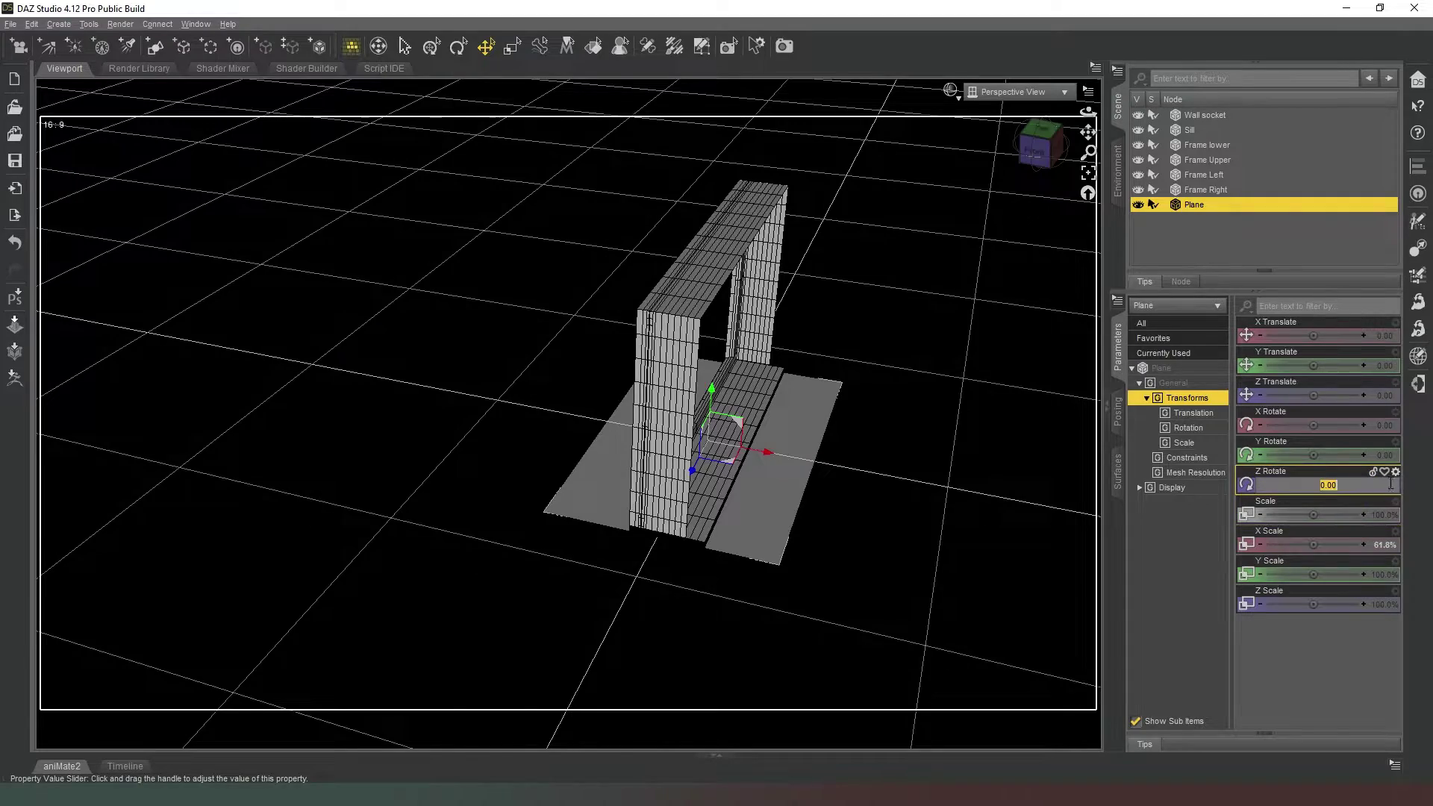
{"action": "type", "text": "90"}
{"action": "key", "text": "Return"}
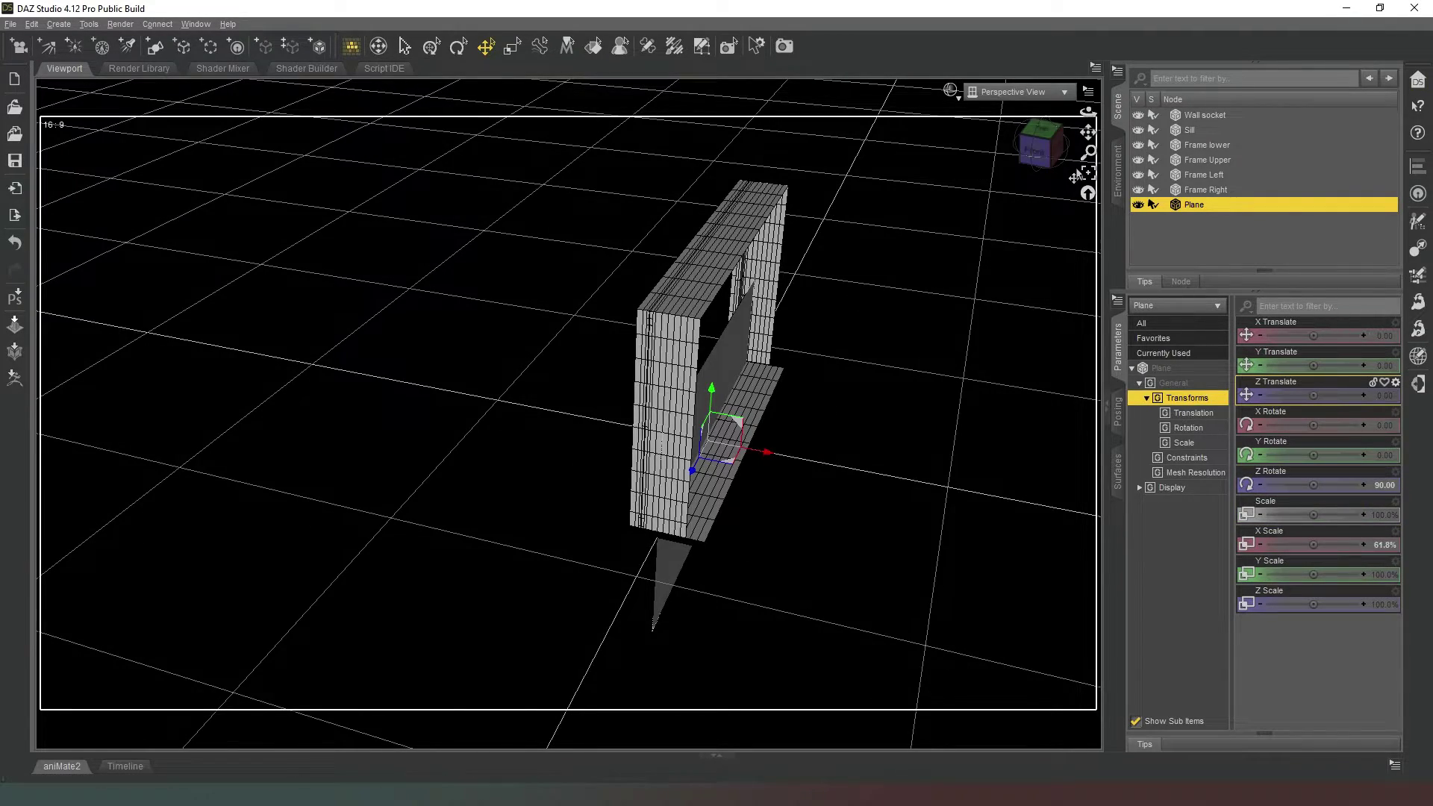
{"action": "left_click", "coordinate": [1041, 146]}
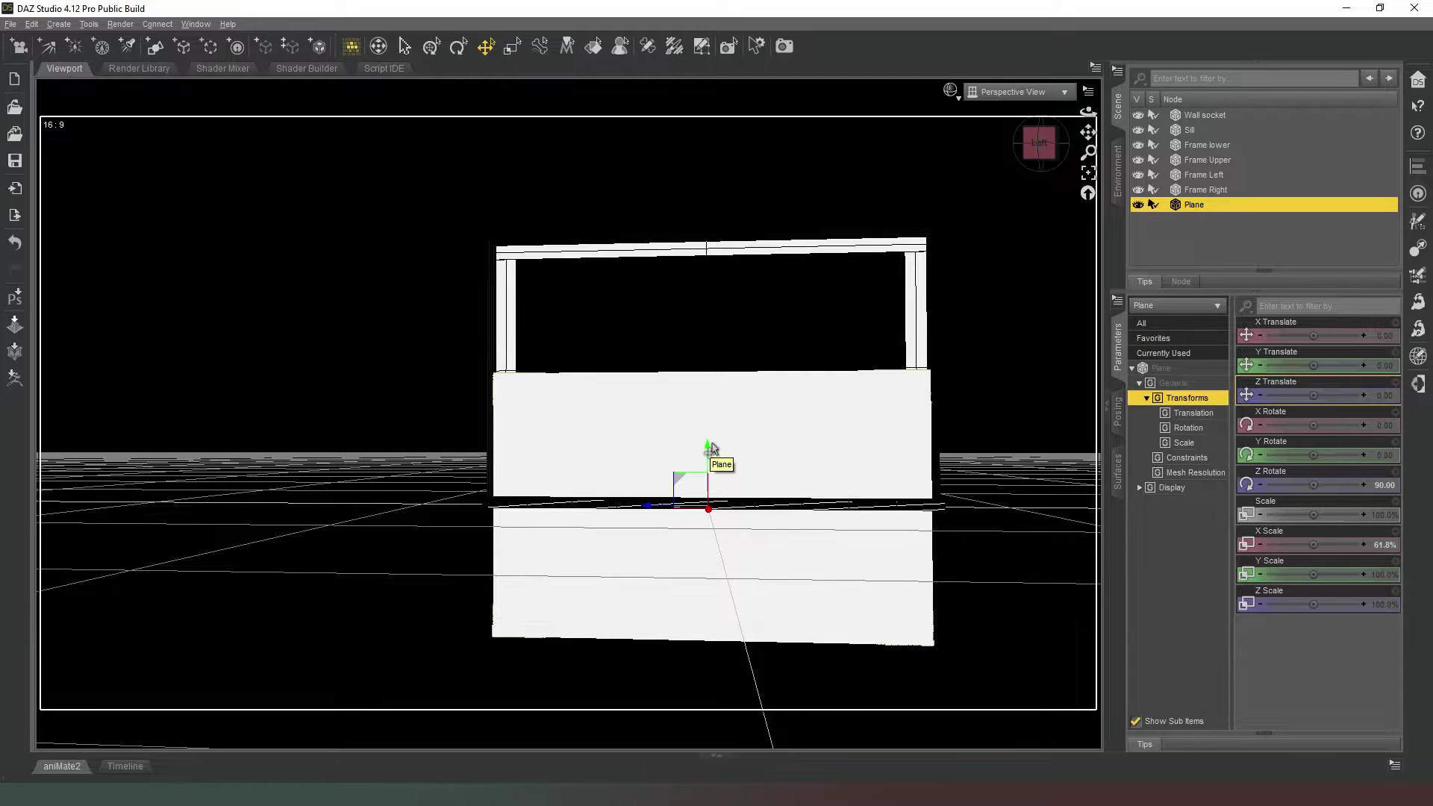
Slide the Plane into the frame opening at X -6.99 and set its Y Translate to 46
{"action": "left_click_drag", "start_coordinate": [707, 448], "coordinate": [731, 312]}
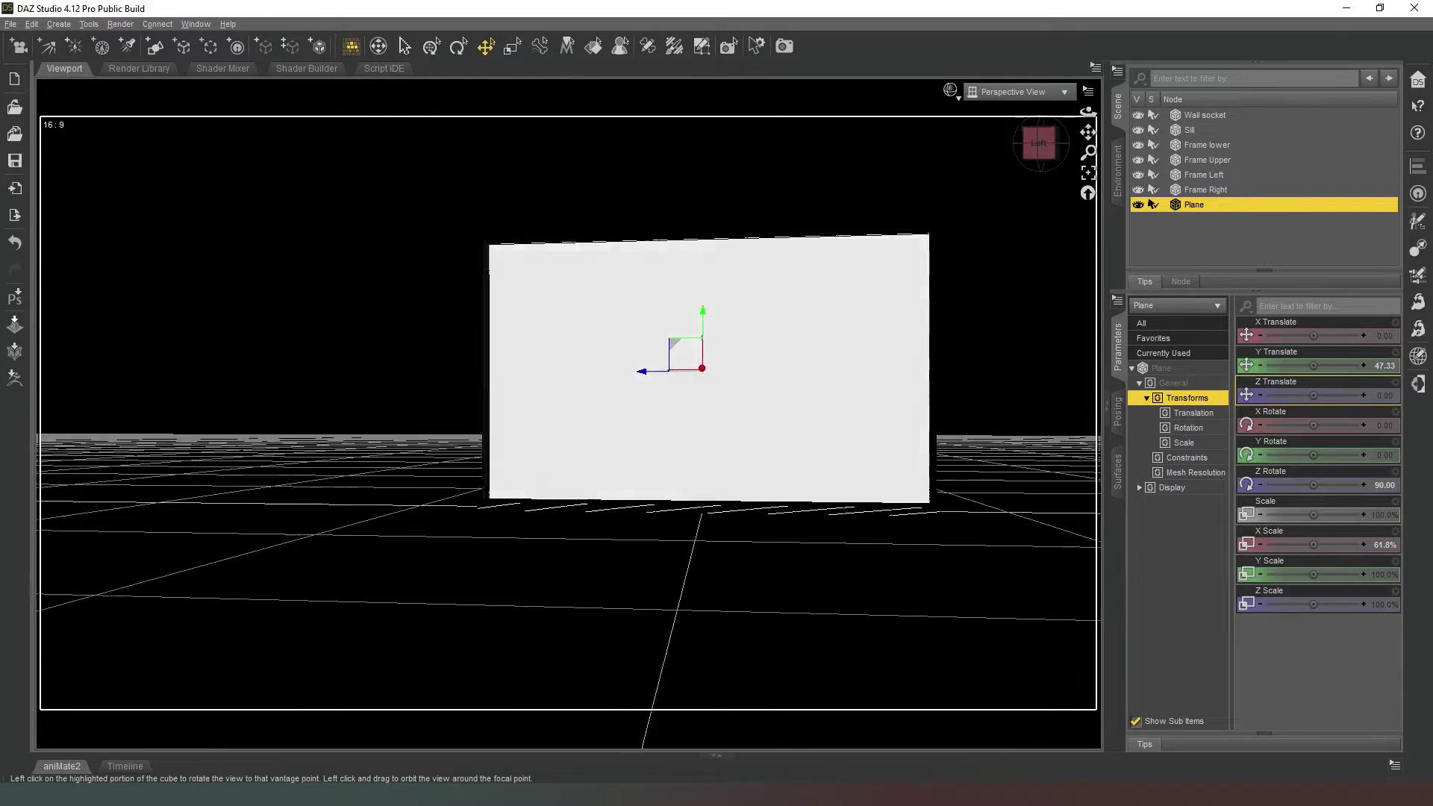
{"action": "left_click_drag", "start_coordinate": [1040, 143], "coordinate": [1000, 183]}
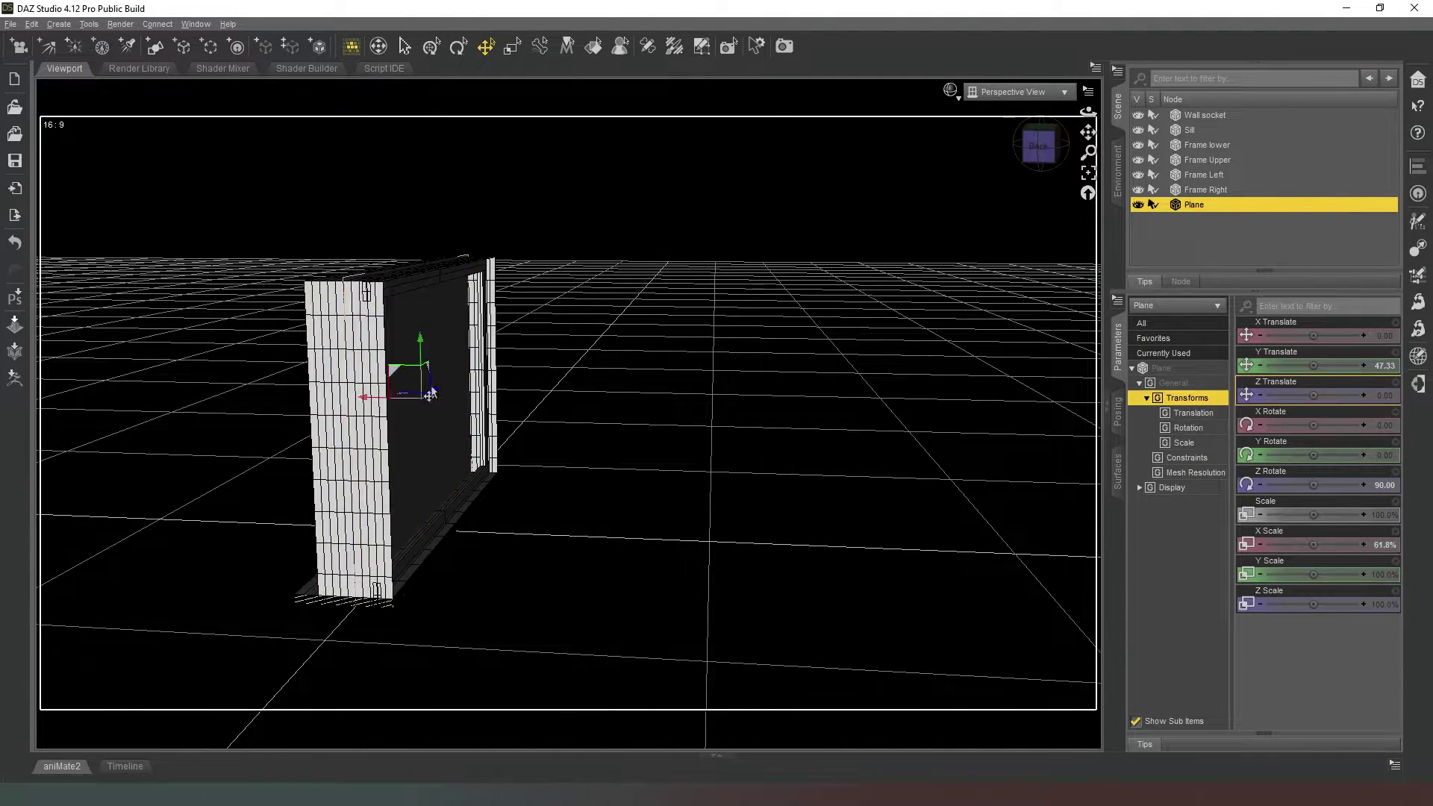
{"action": "left_click_drag", "start_coordinate": [361, 401], "coordinate": [380, 399]}
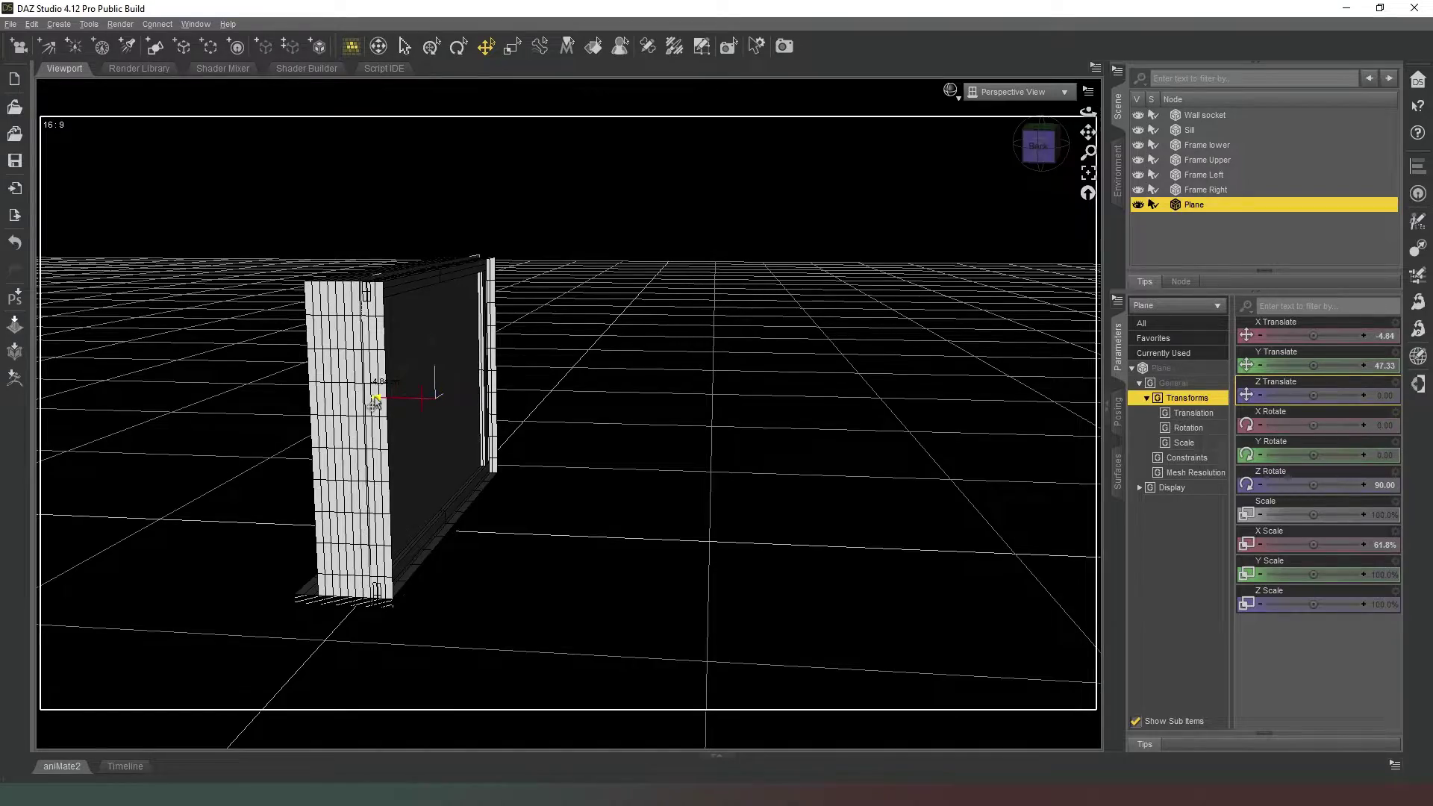
{"action": "left_click_drag", "start_coordinate": [1007, 164], "coordinate": [1049, 149]}
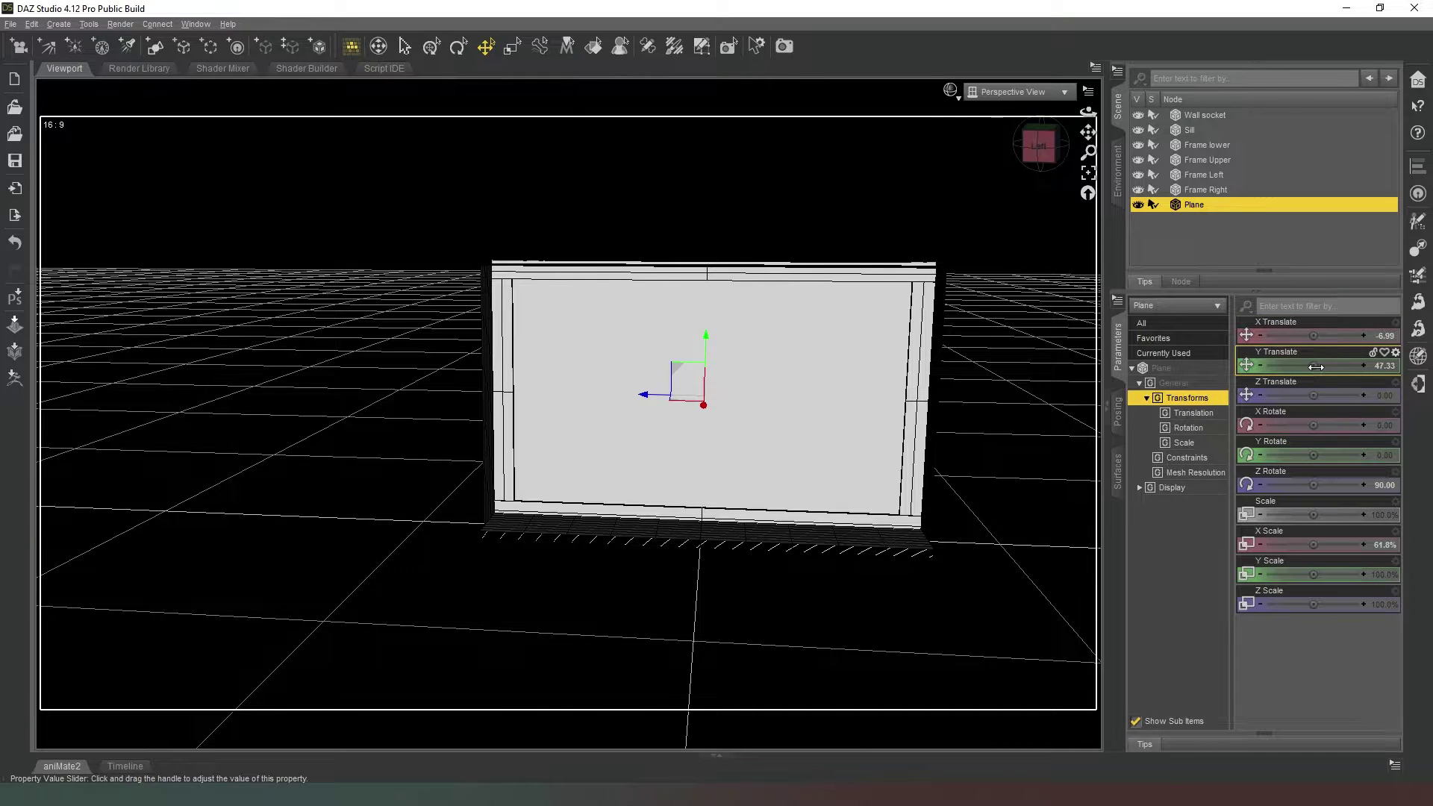
{"action": "mouse_move", "coordinate": [1315, 366]}
{"action": "left_click_drag", "start_coordinate": [1313, 366], "coordinate": [1305, 365]}
{"action": "left_click_drag", "start_coordinate": [1039, 145], "coordinate": [1045, 138]}
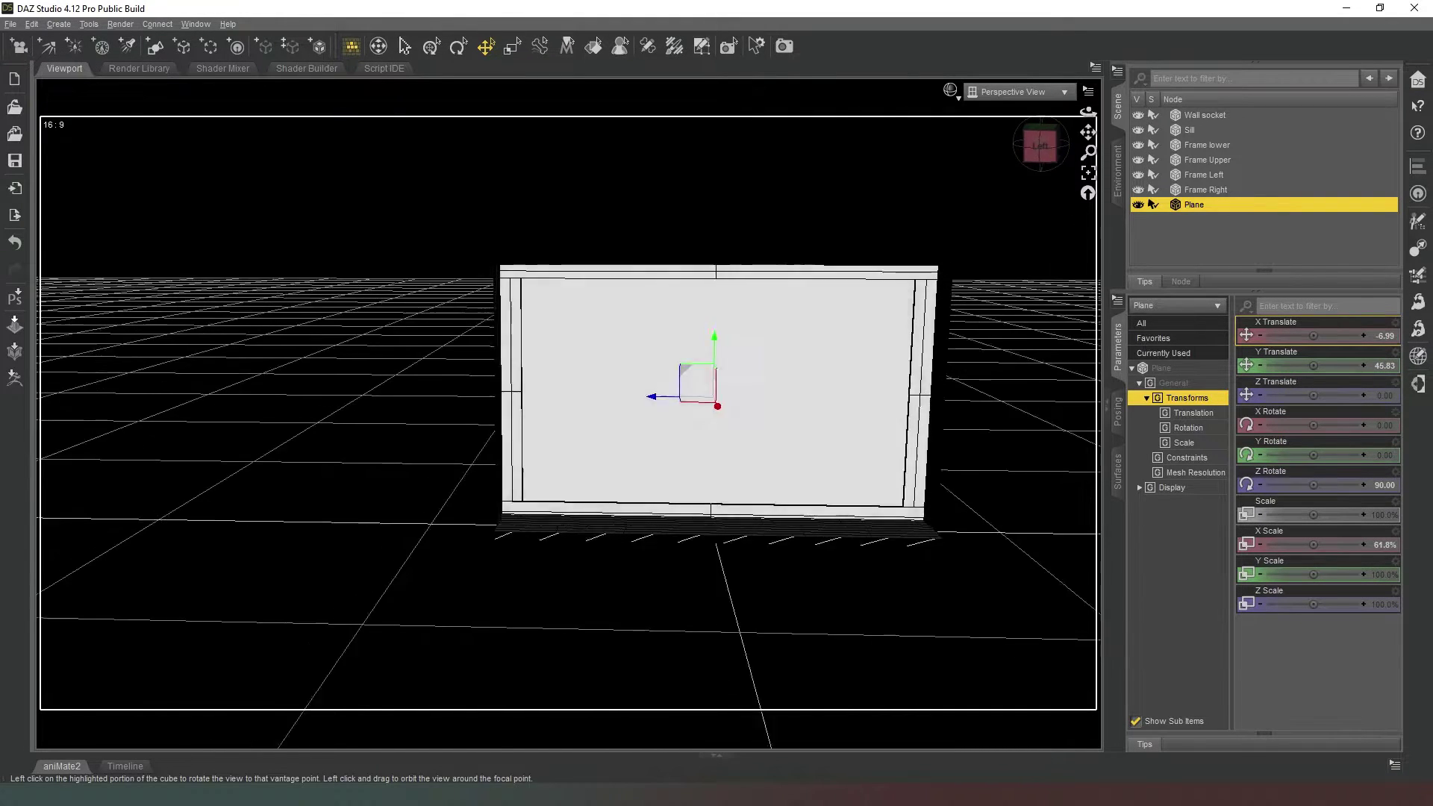
{"action": "left_click", "coordinate": [1043, 141]}
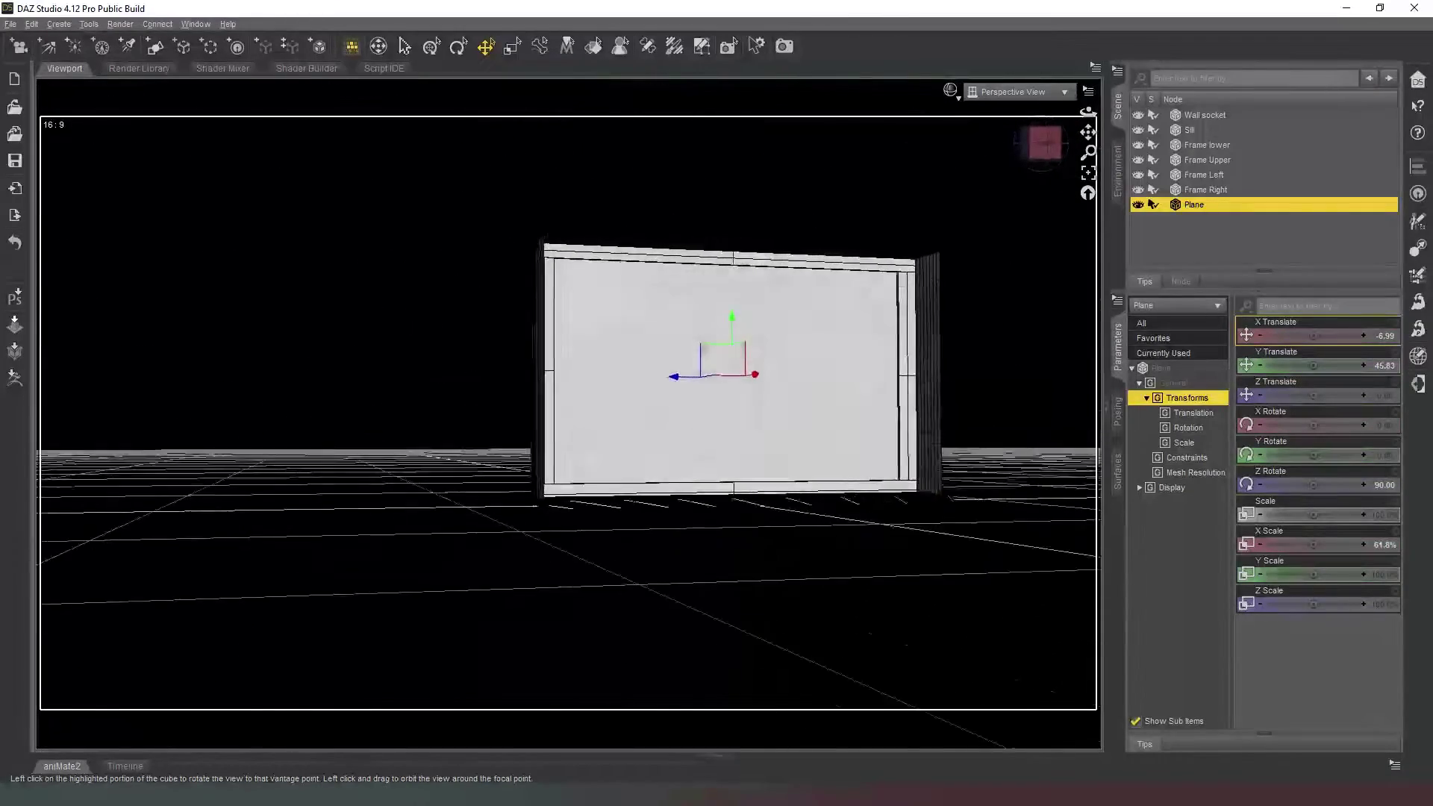
{"action": "left_click", "coordinate": [1377, 364]}
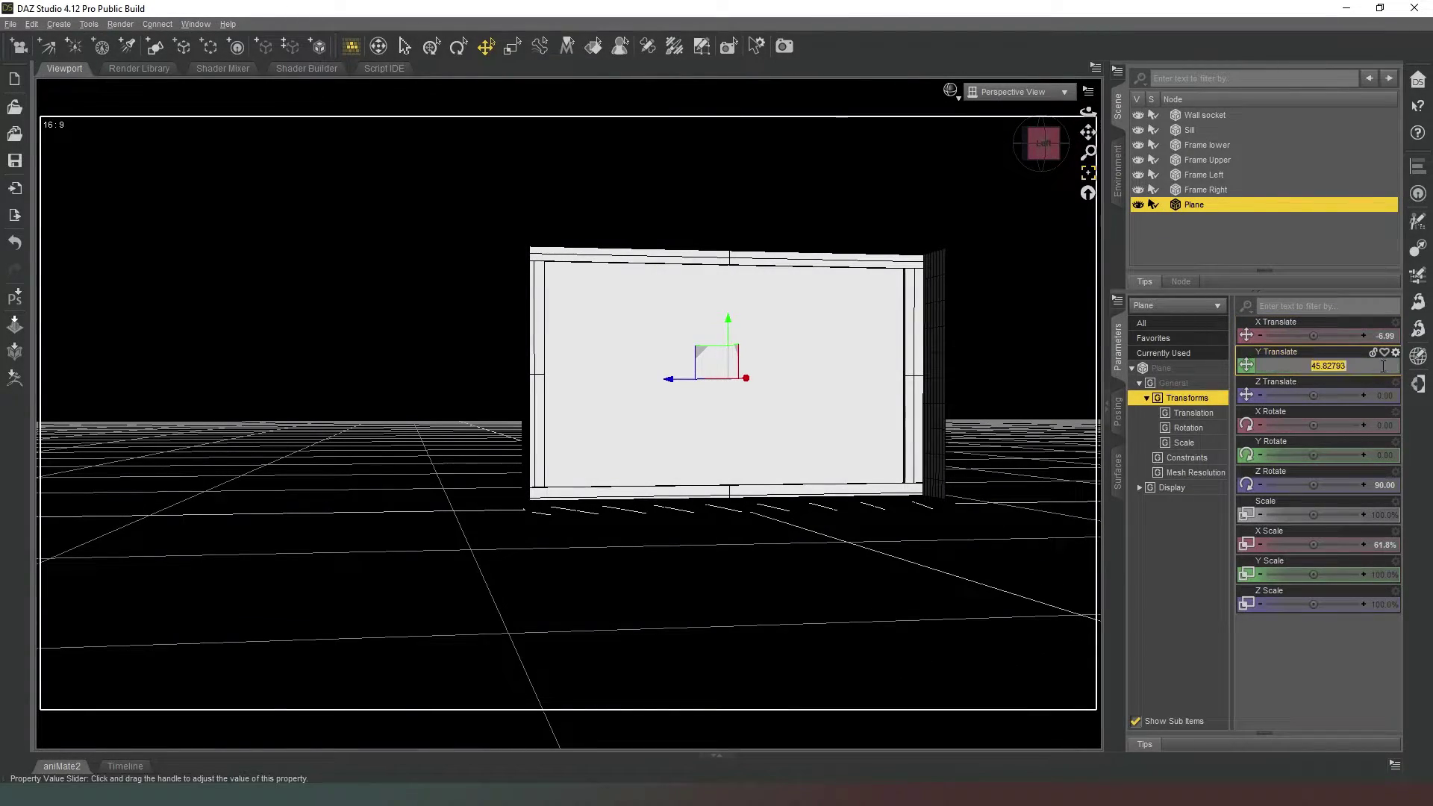
{"action": "type", "text": "46"}
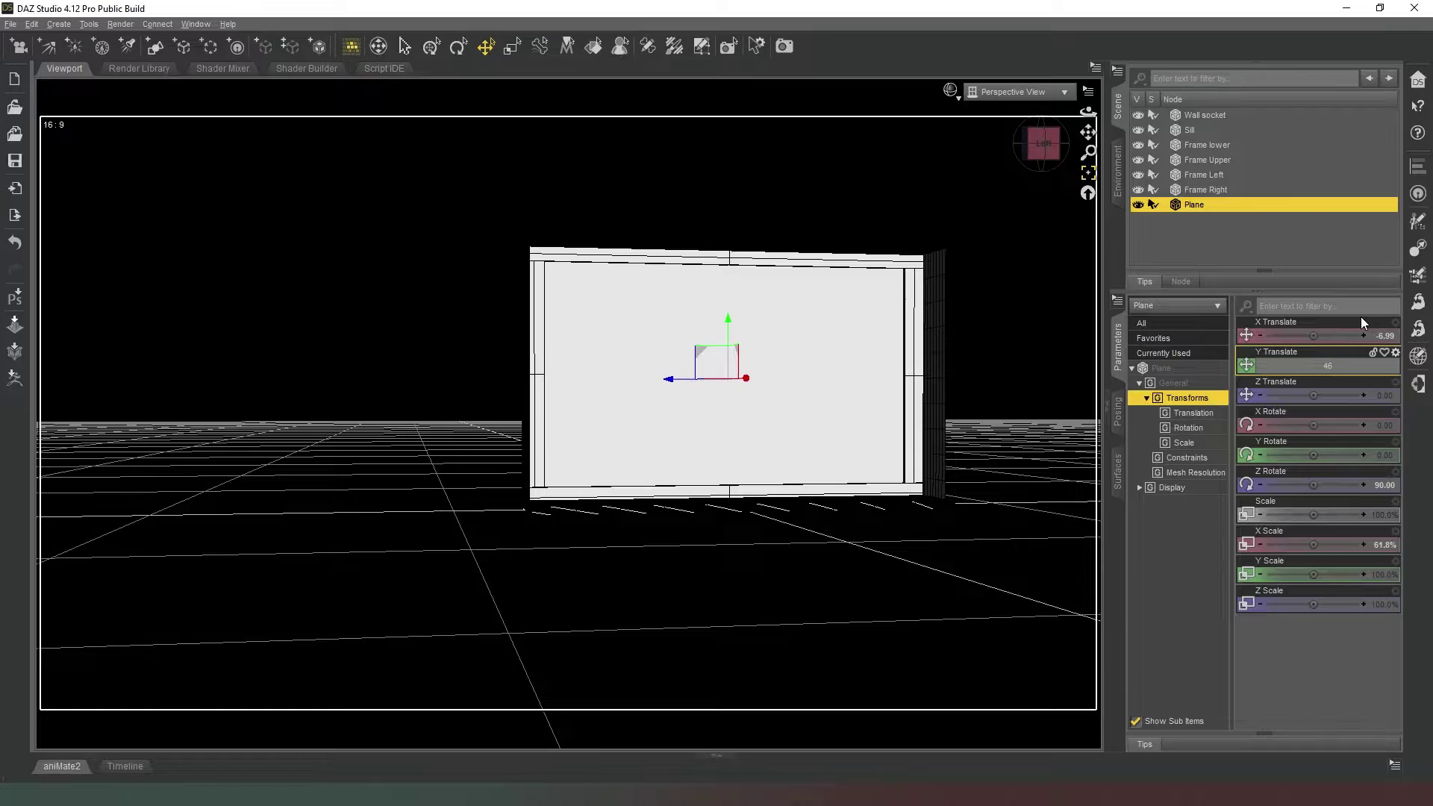
{"action": "key", "text": "Return"}
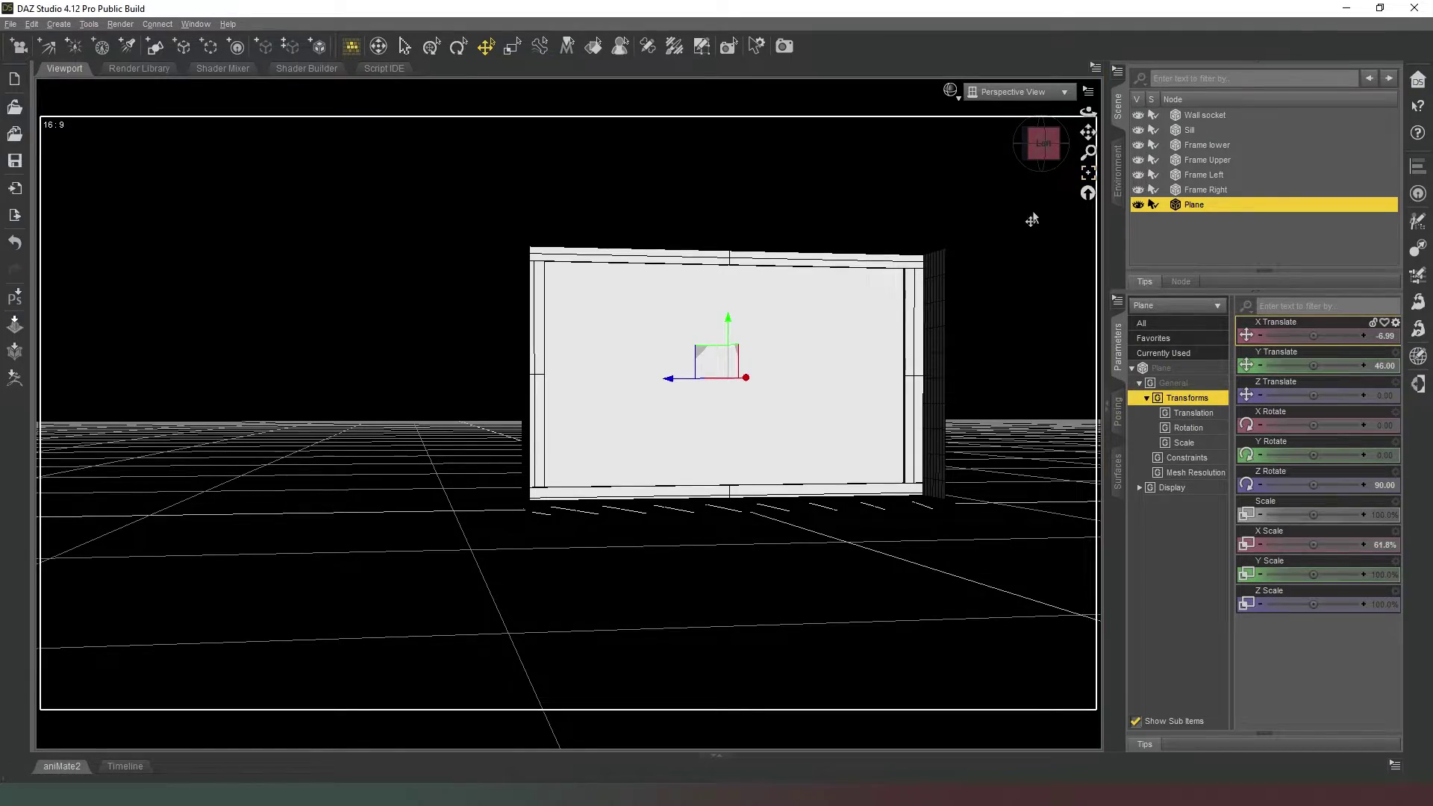
{"action": "mouse_move", "coordinate": [1042, 143]}
{"action": "left_mouse_down"}
{"action": "mouse_move", "coordinate": [1022, 161]}
{"action": "mouse_move", "coordinate": [1033, 175]}
{"action": "mouse_move", "coordinate": [1040, 146]}
{"action": "left_mouse_up"}
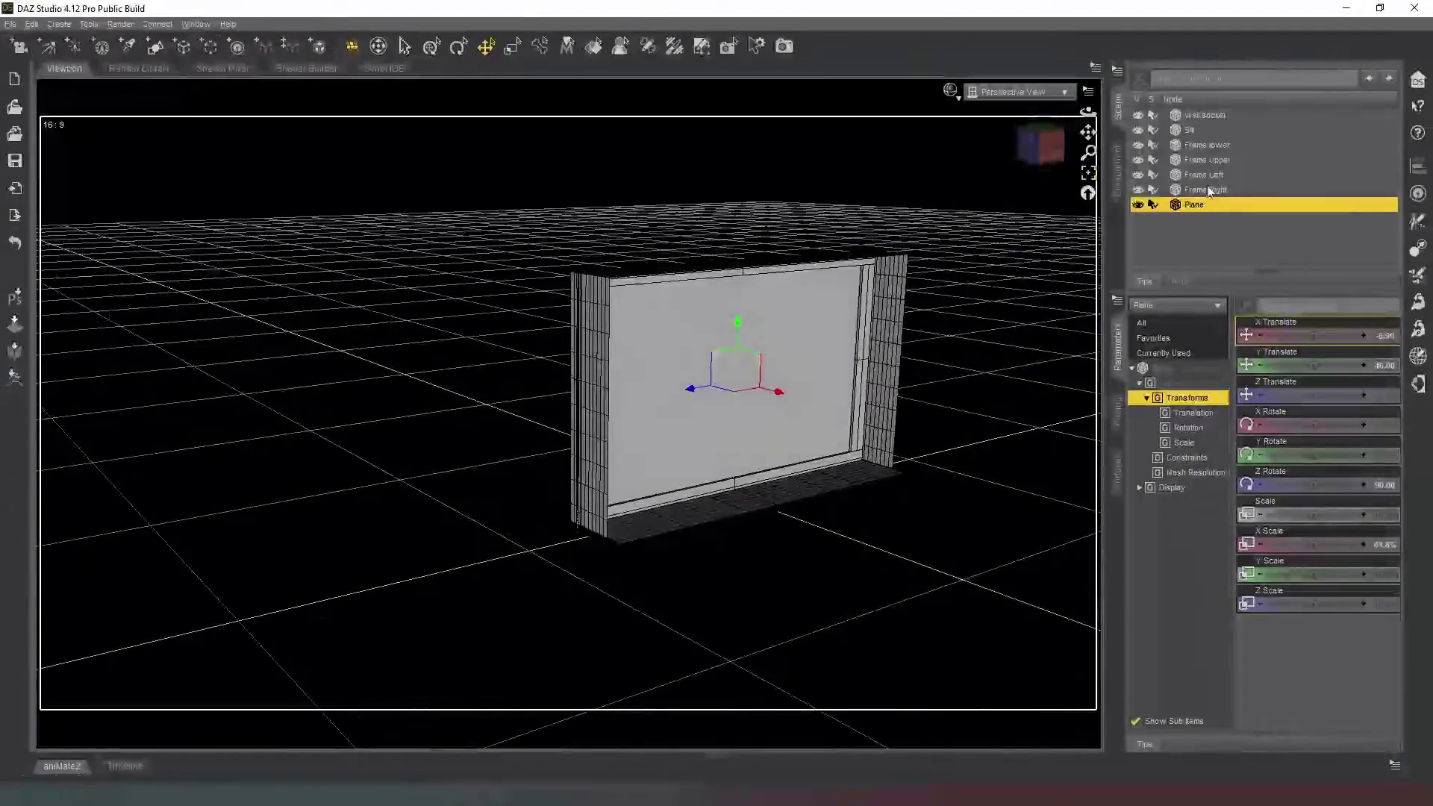
Group all seven parts under a new group named and labelled 'Window', then expand it
{"action": "left_click", "coordinate": [1202, 114], "text": "shift"}
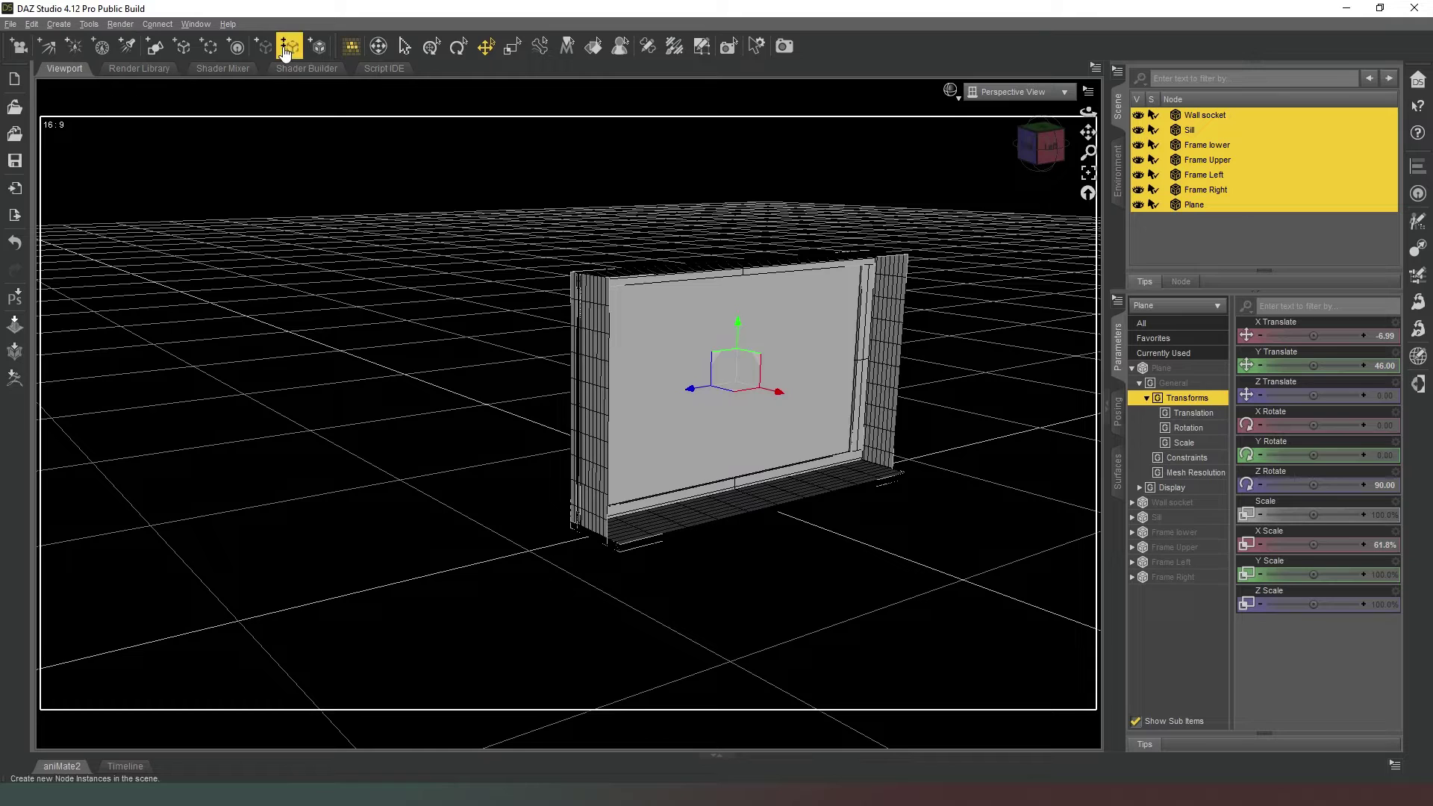
{"action": "left_click", "coordinate": [209, 48]}
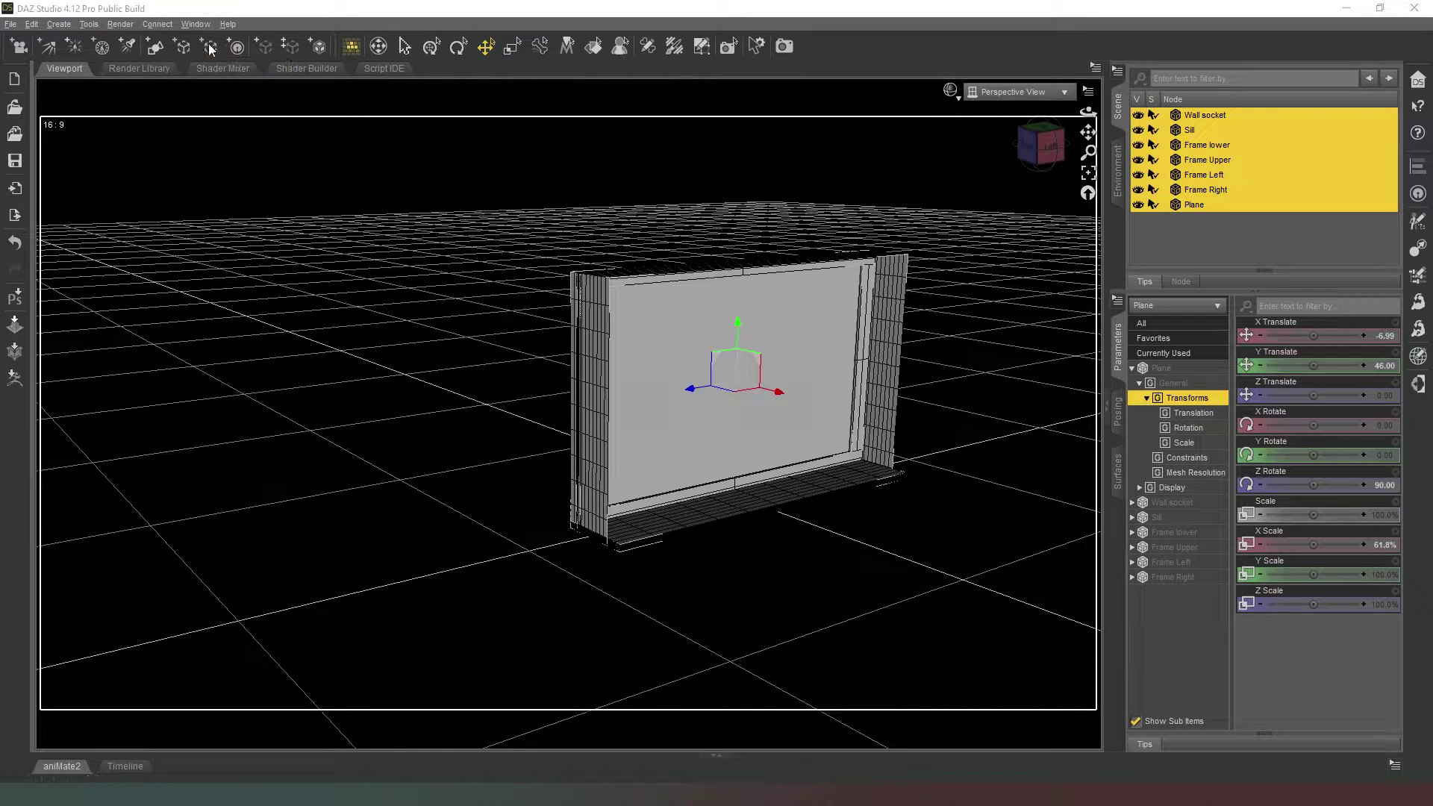
{"action": "double_click", "coordinate": [647, 388]}
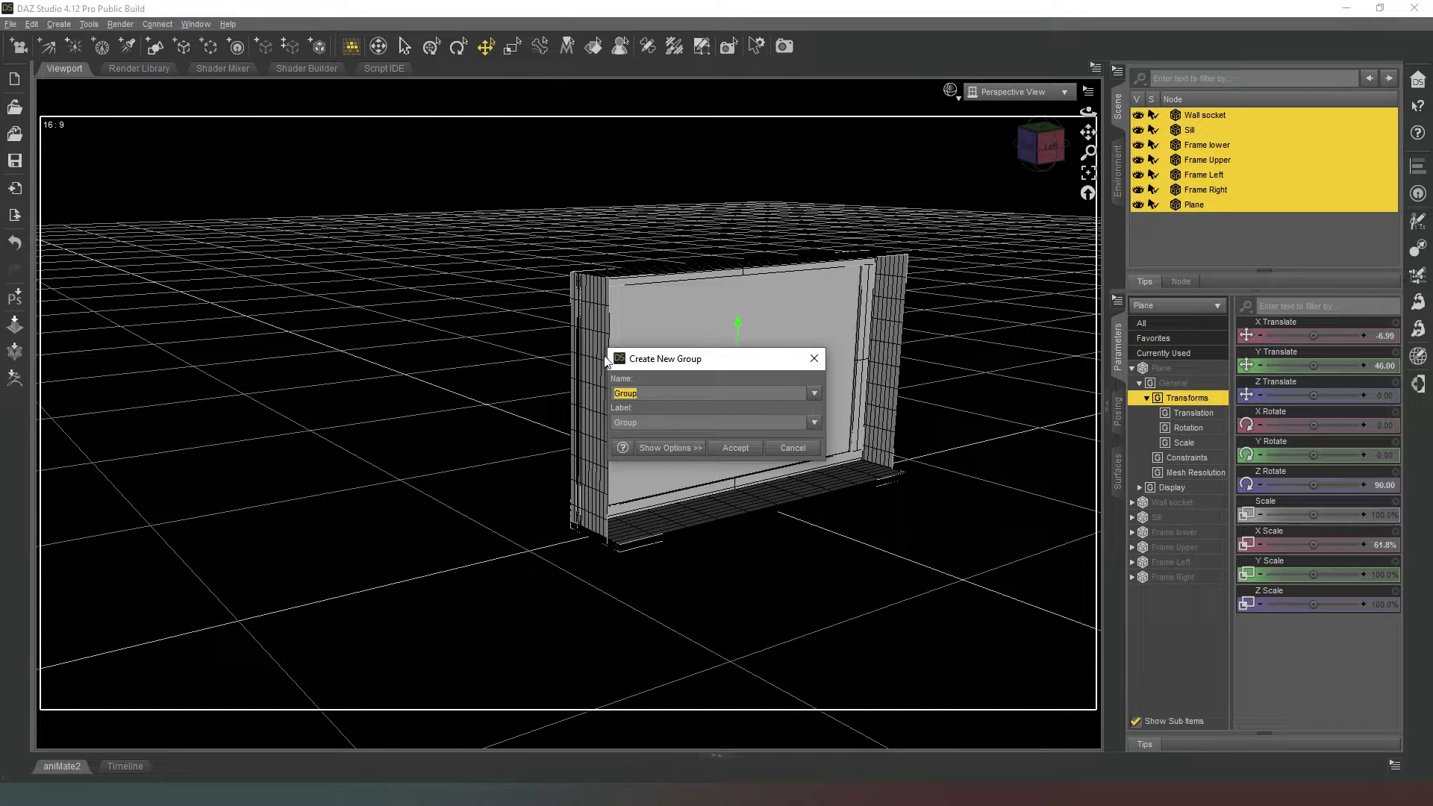
{"action": "type", "text": "Window"}
{"action": "key", "text": "Tab"}
{"action": "type", "text": "Wind"}
{"action": "type", "text": "ow"}
{"action": "key", "text": "Return"}
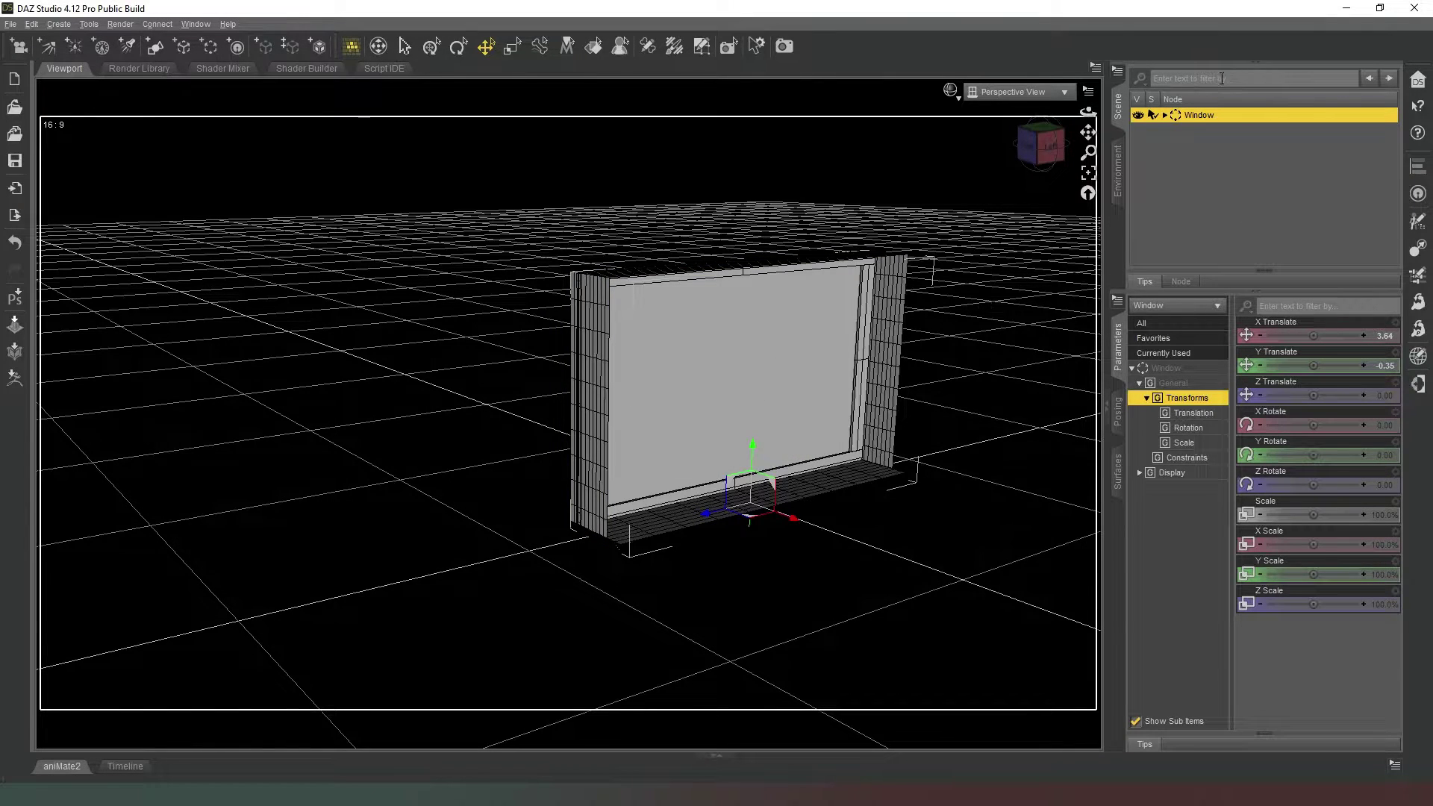
{"action": "left_click", "coordinate": [1164, 114]}
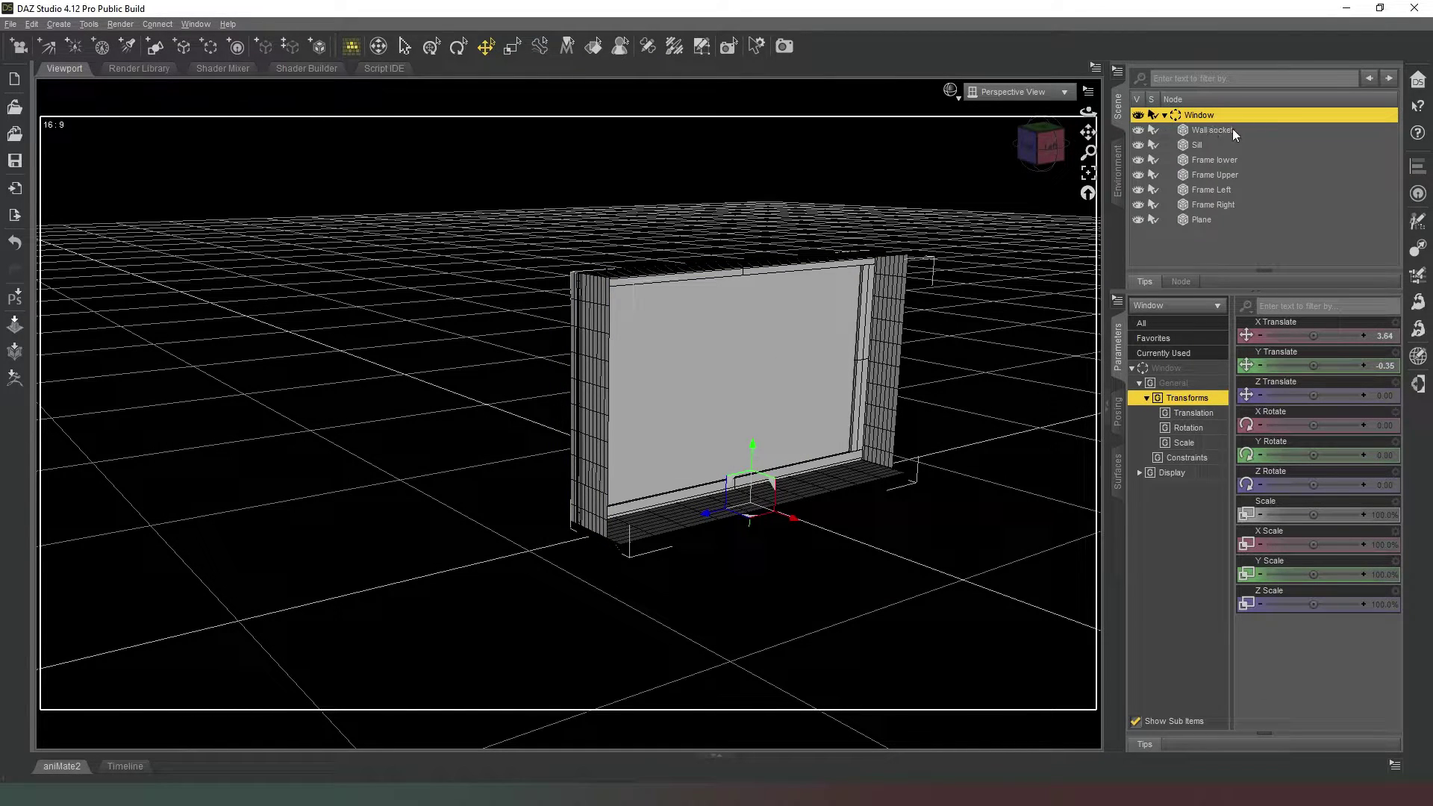
{"action": "left_click", "coordinate": [1233, 132]}
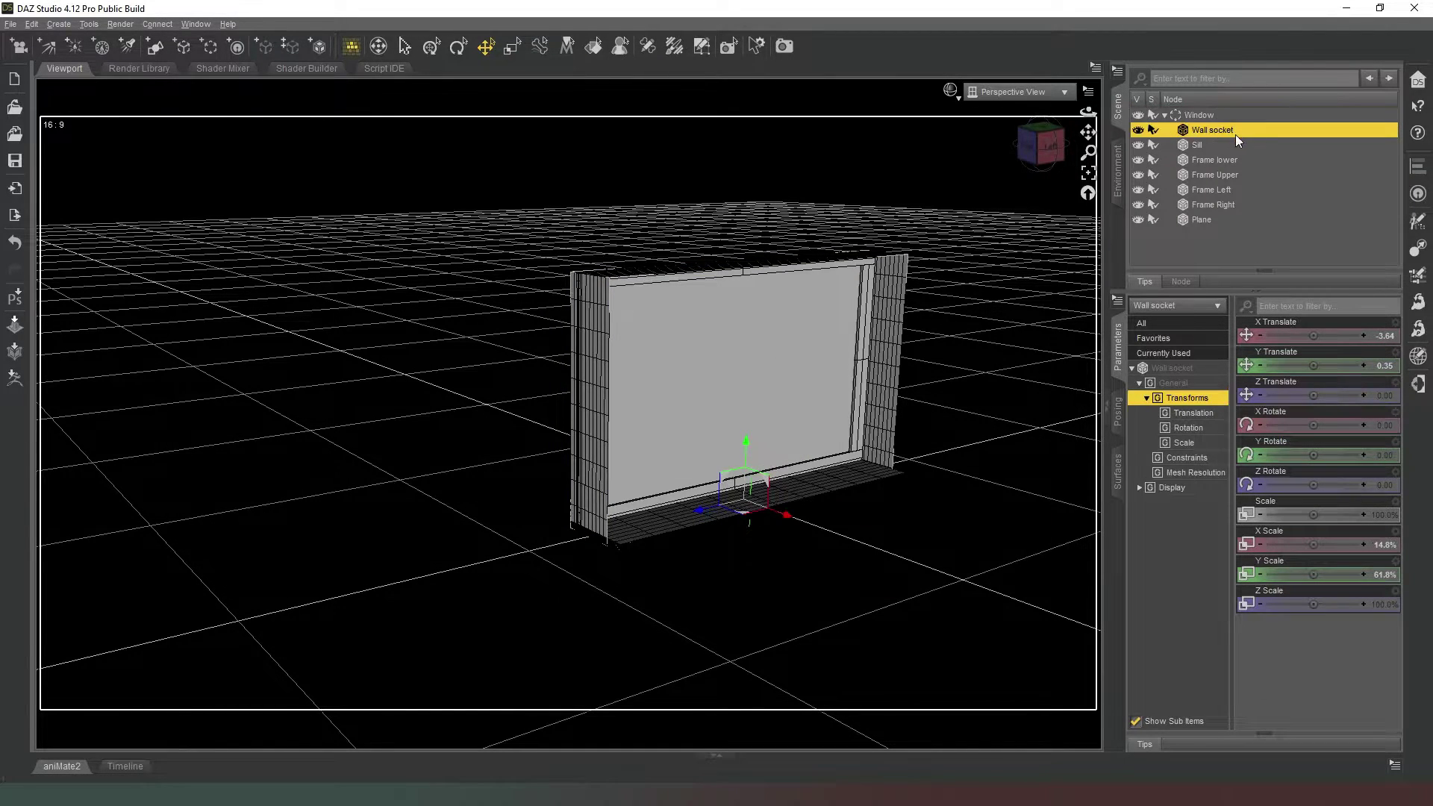
Set the Wall socket's Default surface tiling to 5 horizontal and 5 vertical tiles
{"action": "left_click", "coordinate": [1118, 488]}
{"action": "left_click", "coordinate": [1178, 382]}
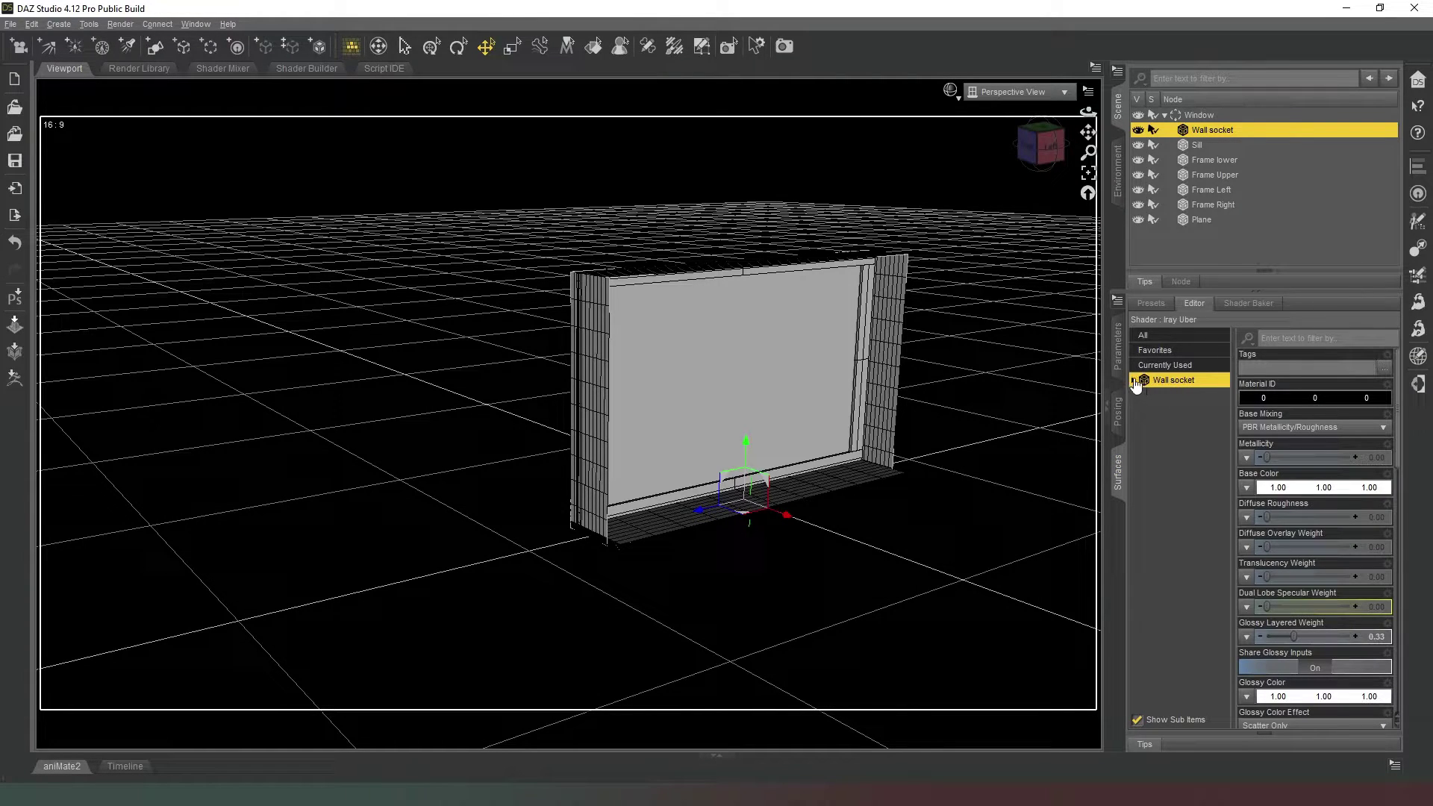
{"action": "left_click", "coordinate": [1133, 381]}
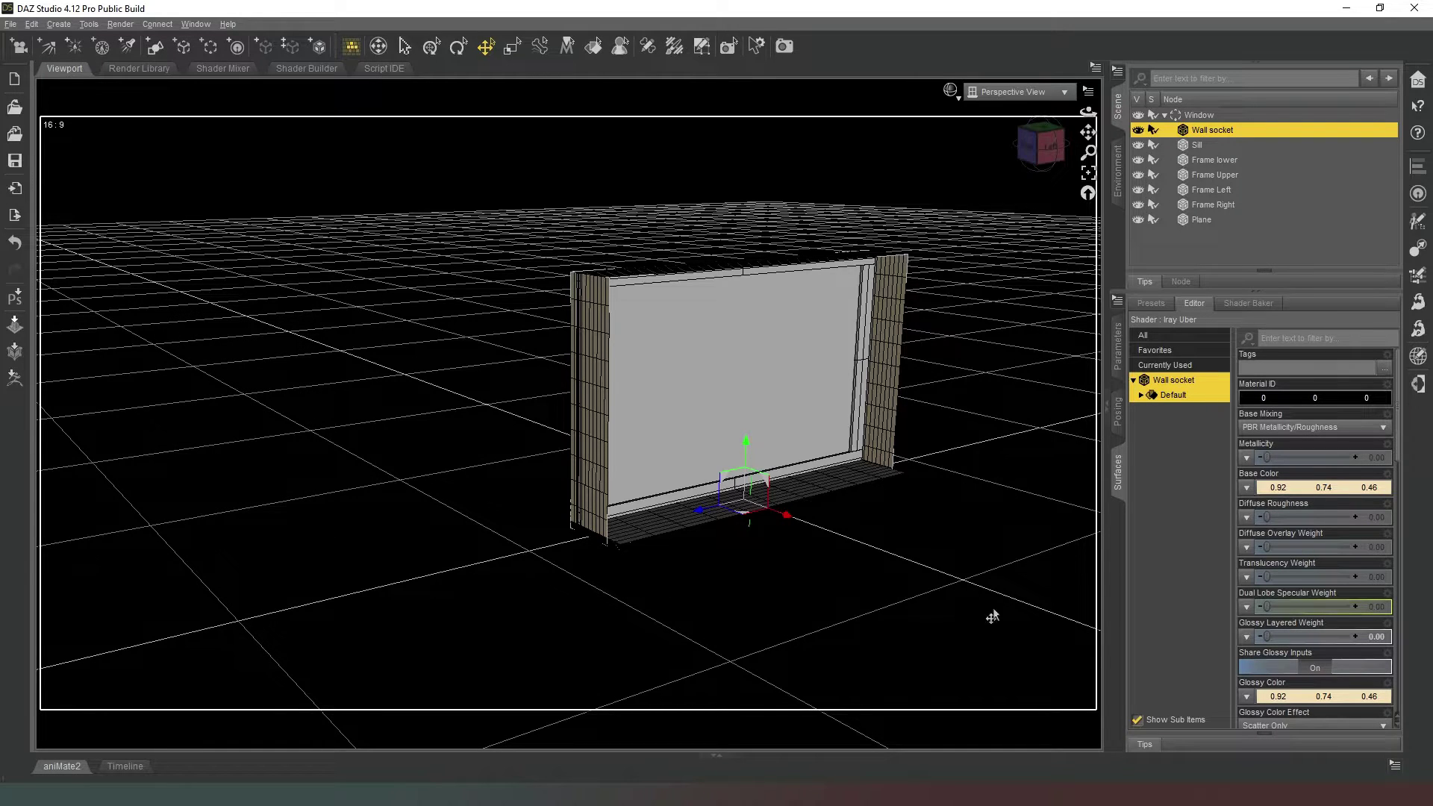
{"action": "left_click", "coordinate": [1141, 395]}
{"action": "left_click", "coordinate": [1187, 500]}
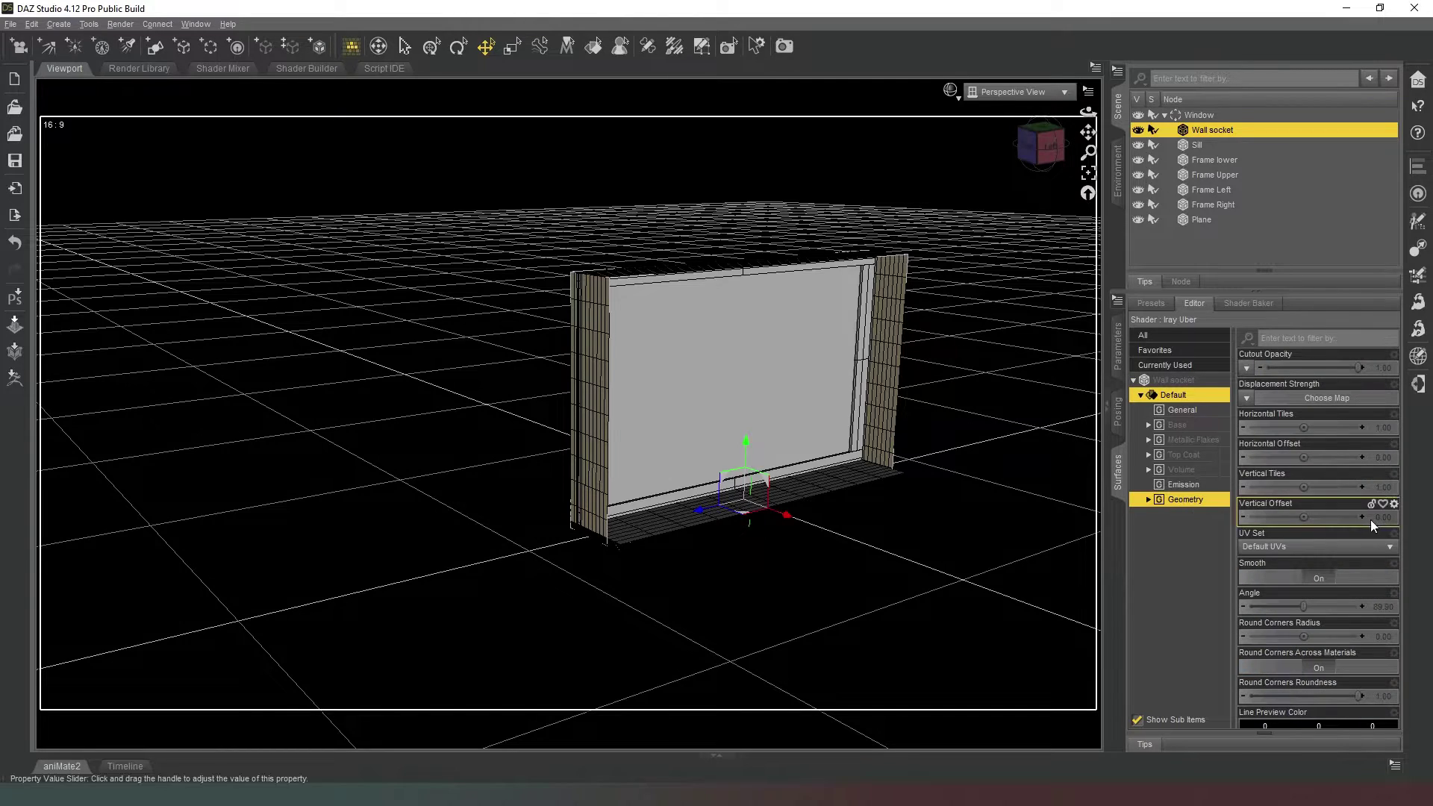
{"action": "left_click", "coordinate": [1380, 428]}
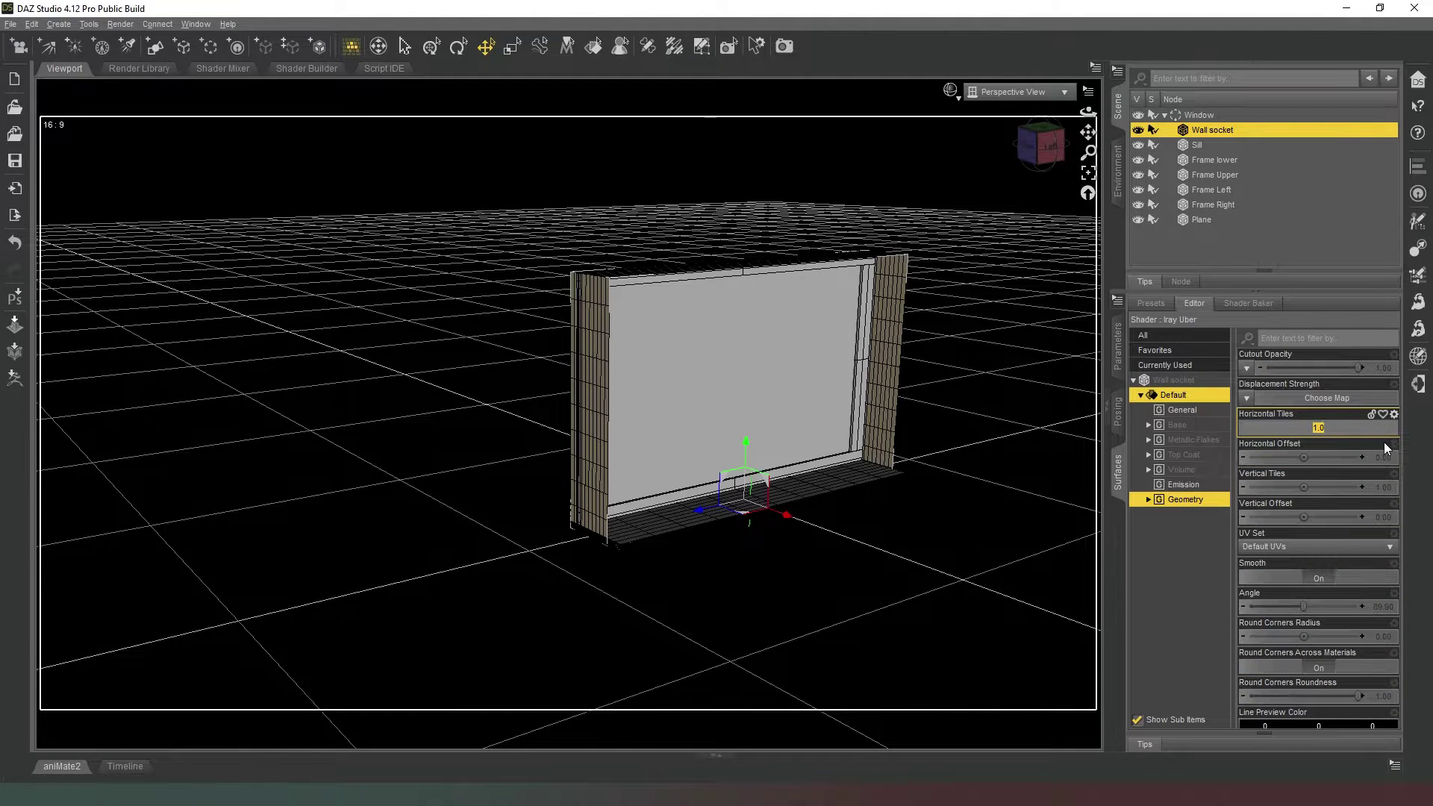
{"action": "type", "text": "5"}
{"action": "key", "text": "Return"}
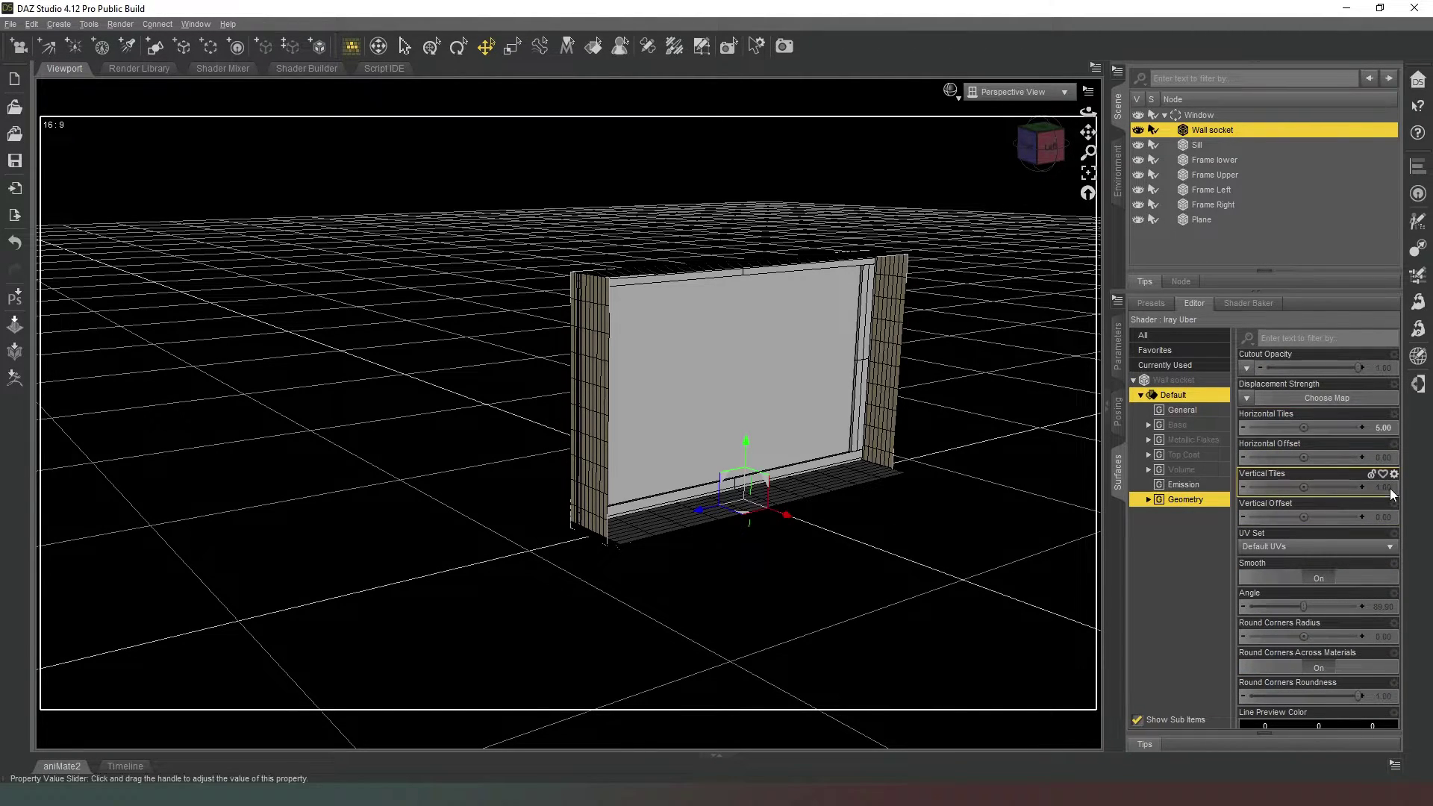
{"action": "left_click", "coordinate": [1389, 488]}
{"action": "type", "text": "5"}
{"action": "left_click", "coordinate": [1208, 586]}
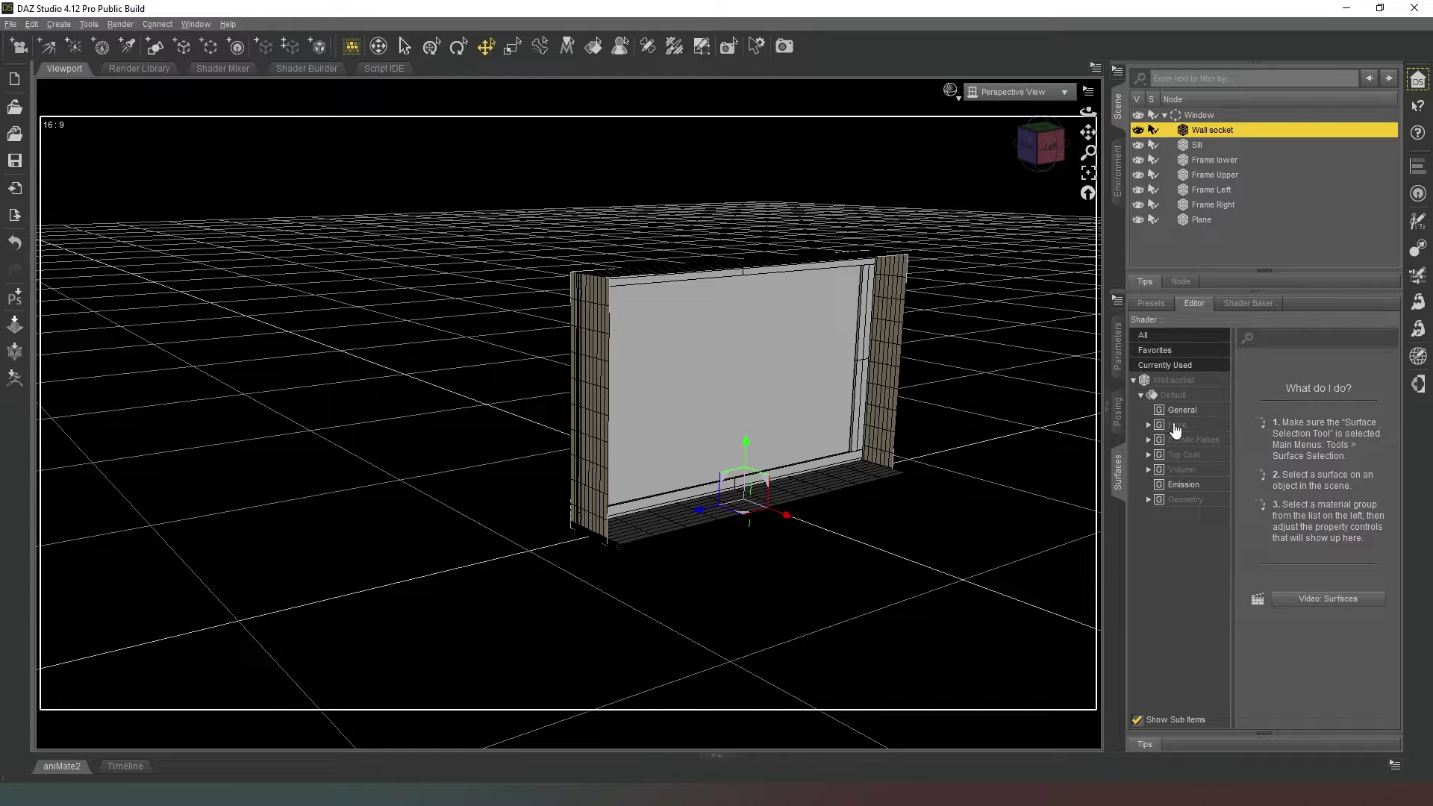
Select the Sill's Default surface for shader editing and view the window from the left
{"action": "left_click", "coordinate": [1194, 146]}
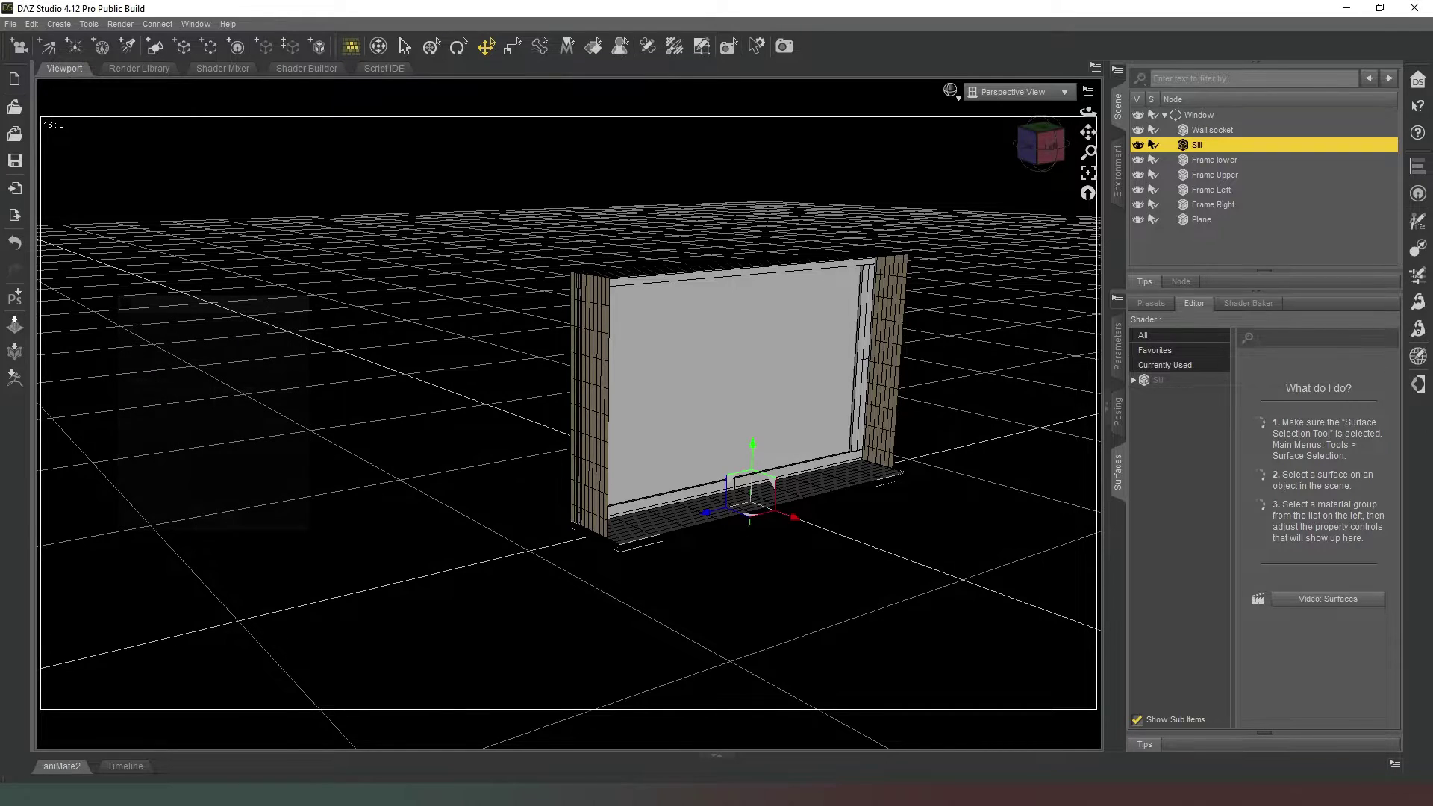
{"action": "left_click", "coordinate": [1207, 382]}
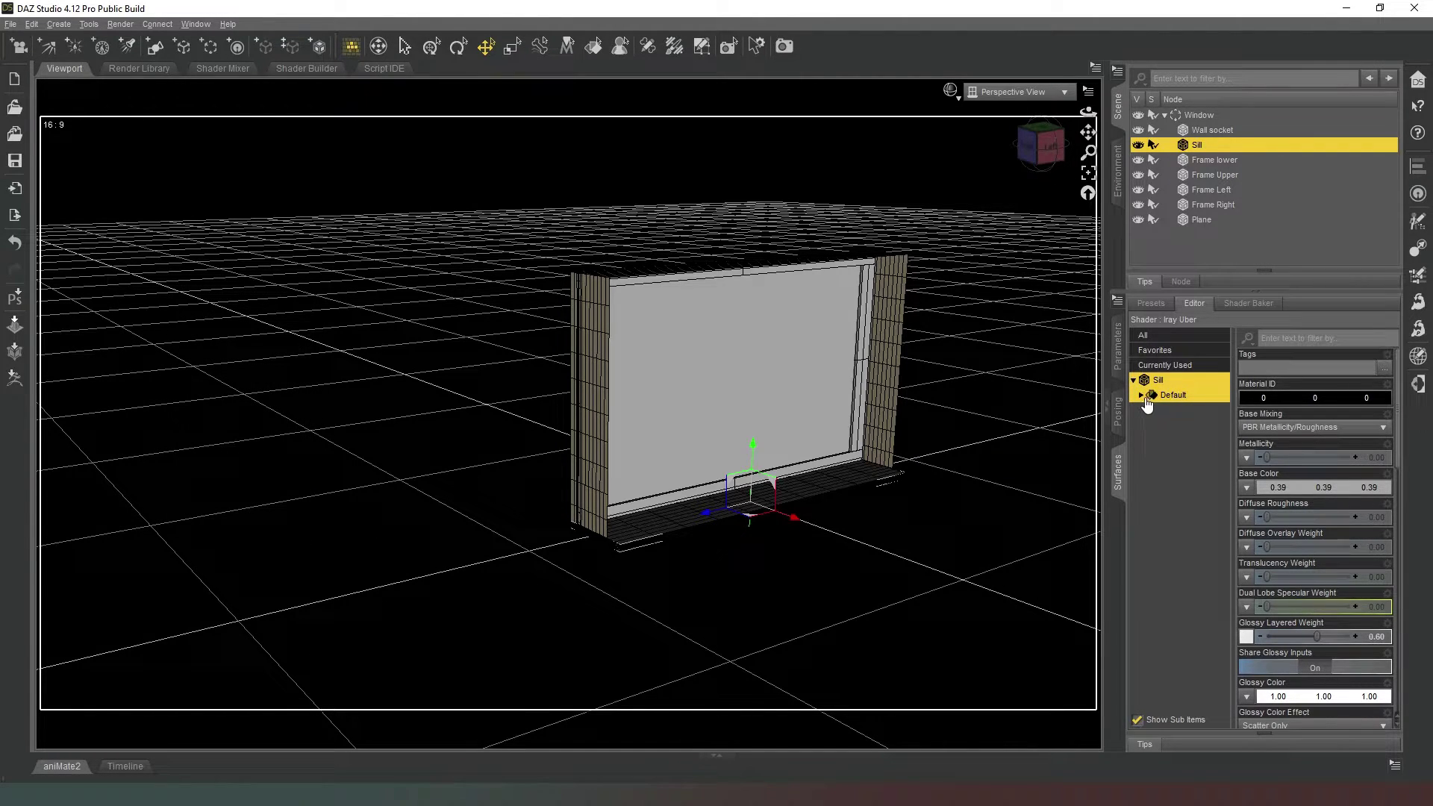
{"action": "left_click", "coordinate": [1141, 395]}
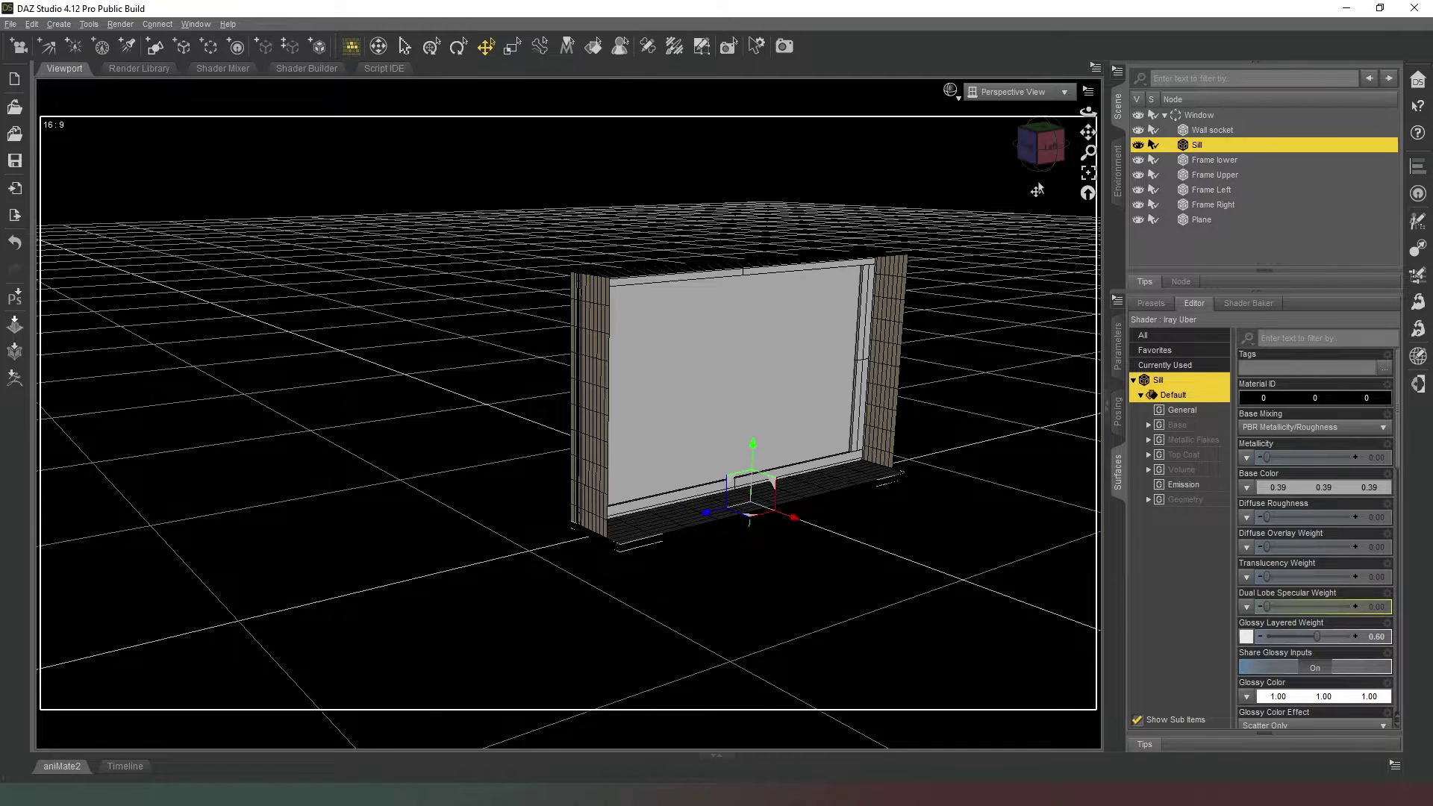
{"action": "left_click", "coordinate": [1048, 145]}
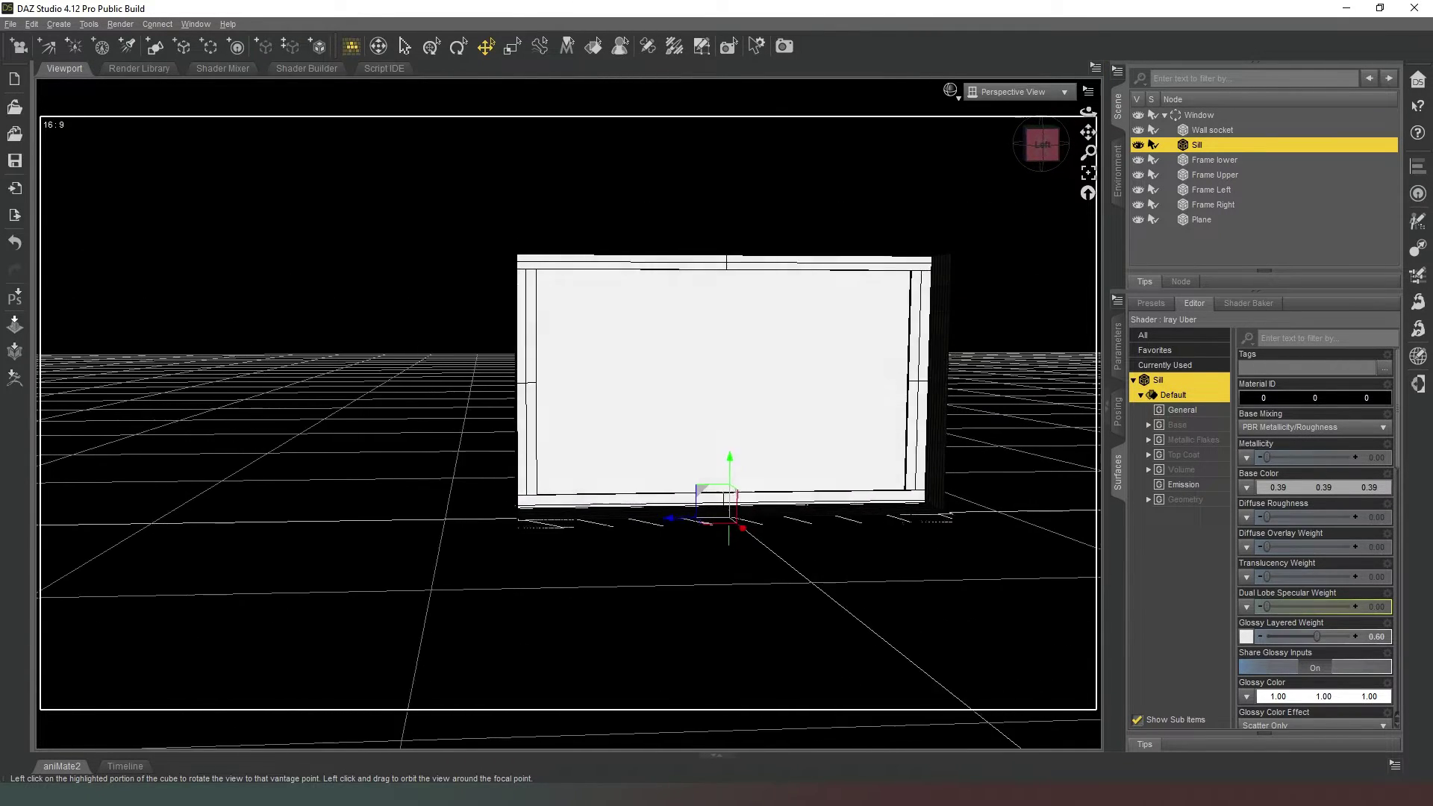
Give the Frame lower, Upper, Left and Right surfaces the shiny white paint shader, then pick Plane
{"action": "left_click", "coordinate": [1221, 161]}
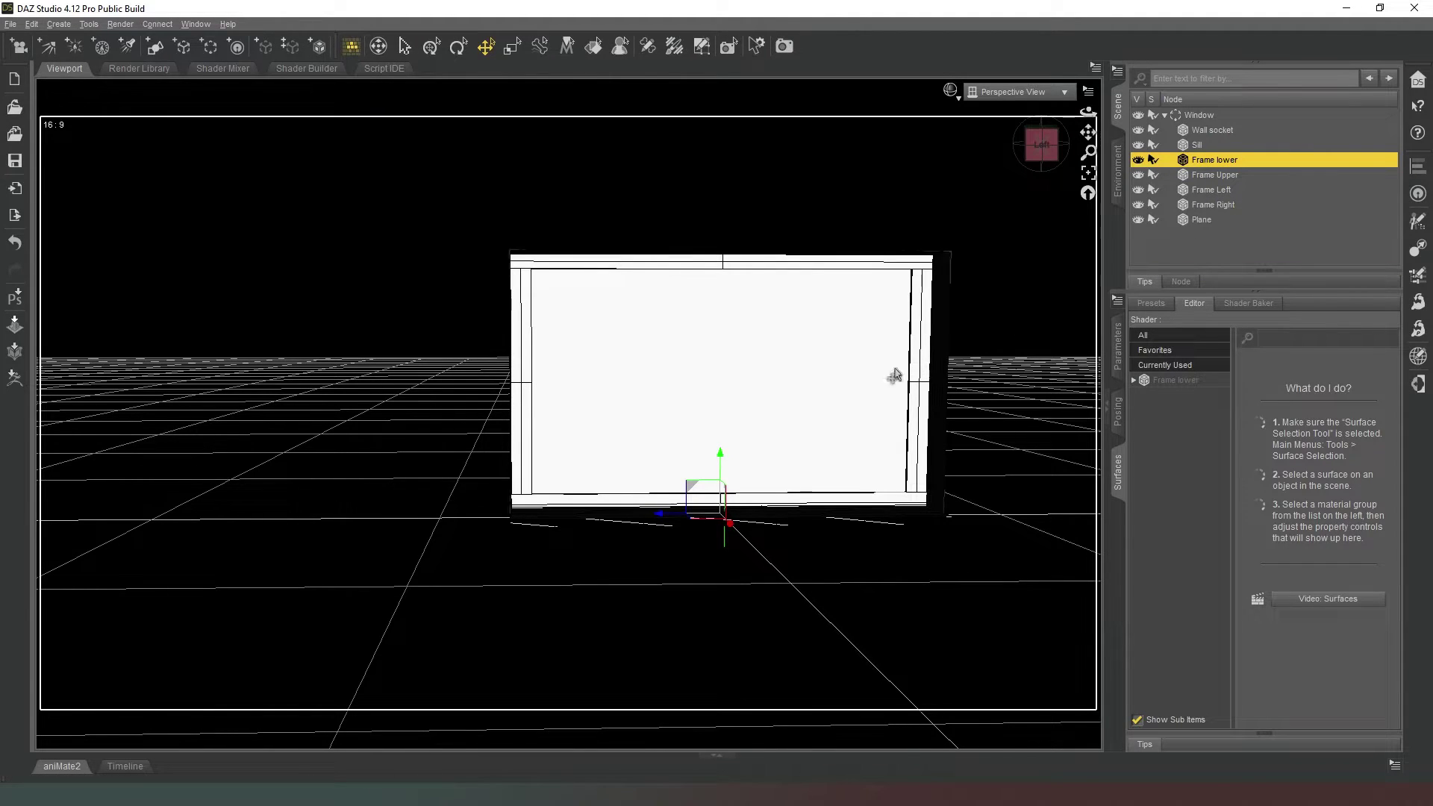
{"action": "left_click", "coordinate": [1166, 381]}
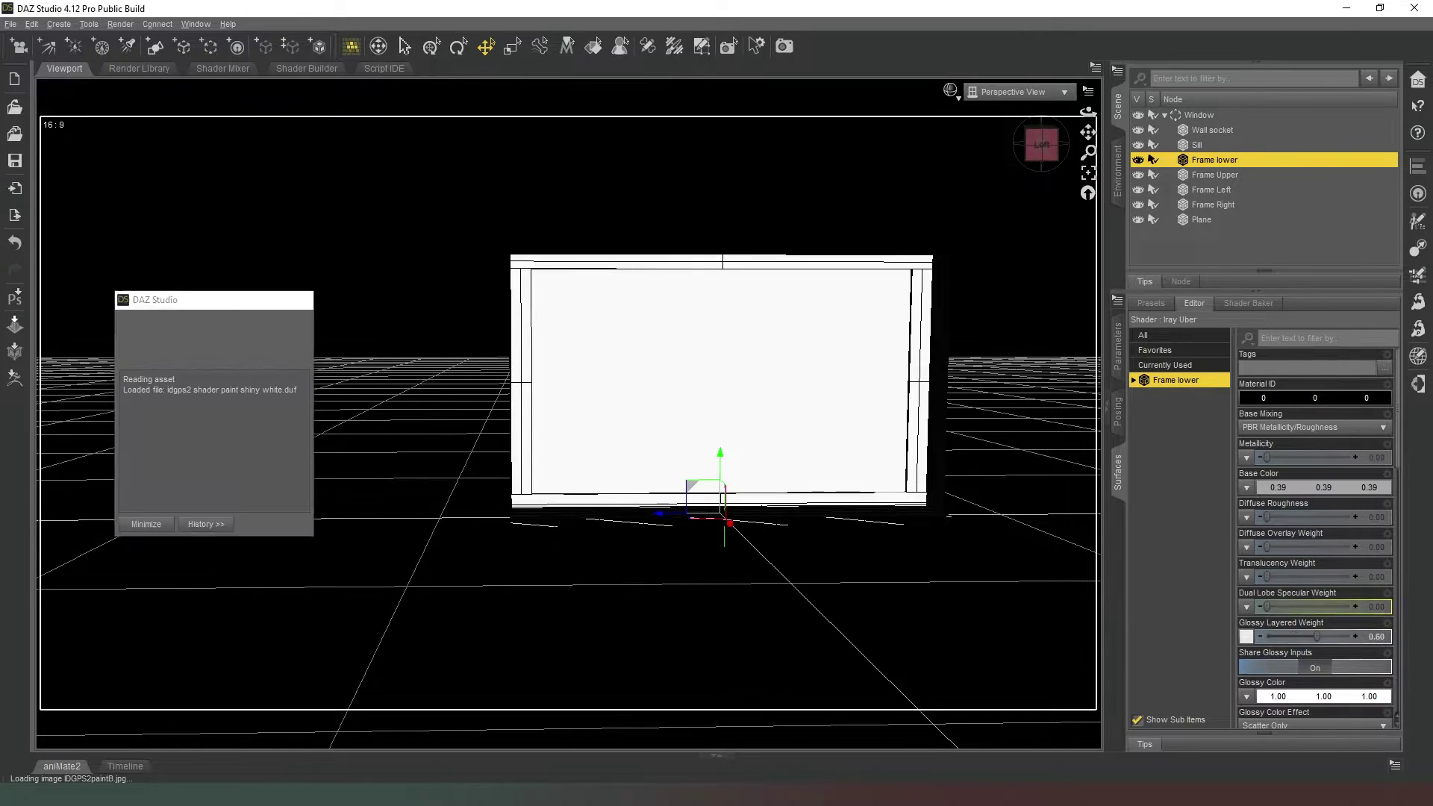
{"action": "left_click", "coordinate": [1205, 174]}
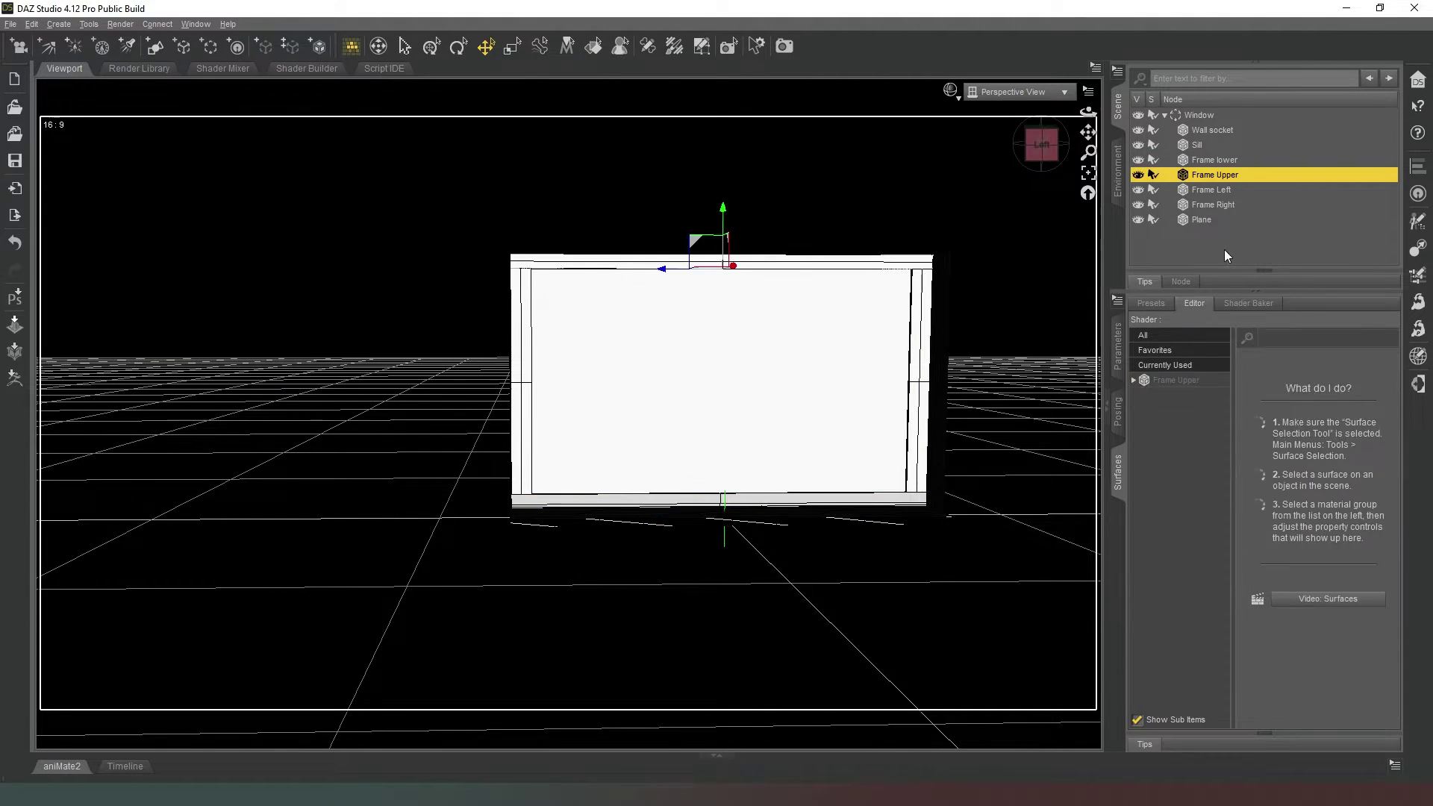
{"action": "left_click", "coordinate": [1200, 382]}
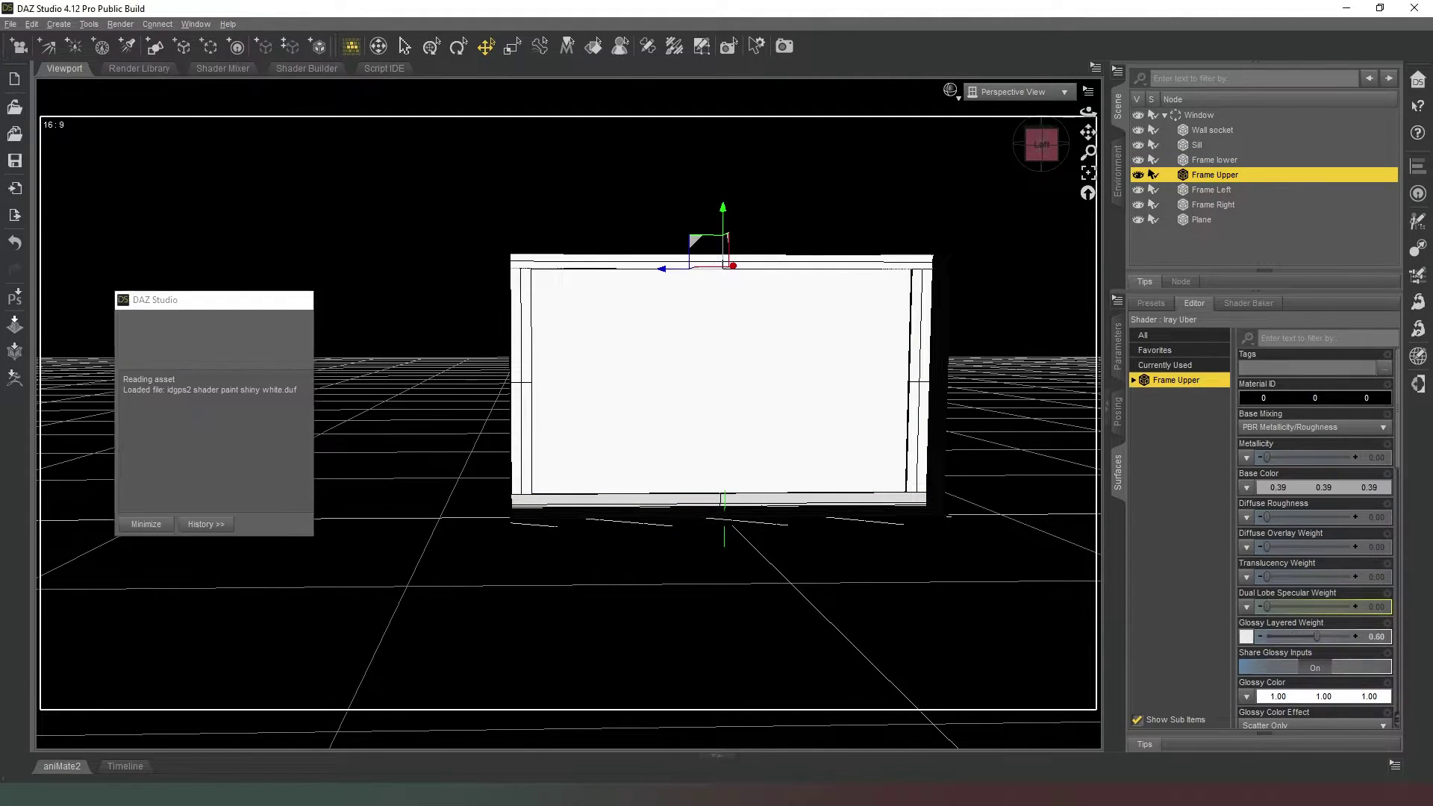
{"action": "left_click", "coordinate": [1211, 190]}
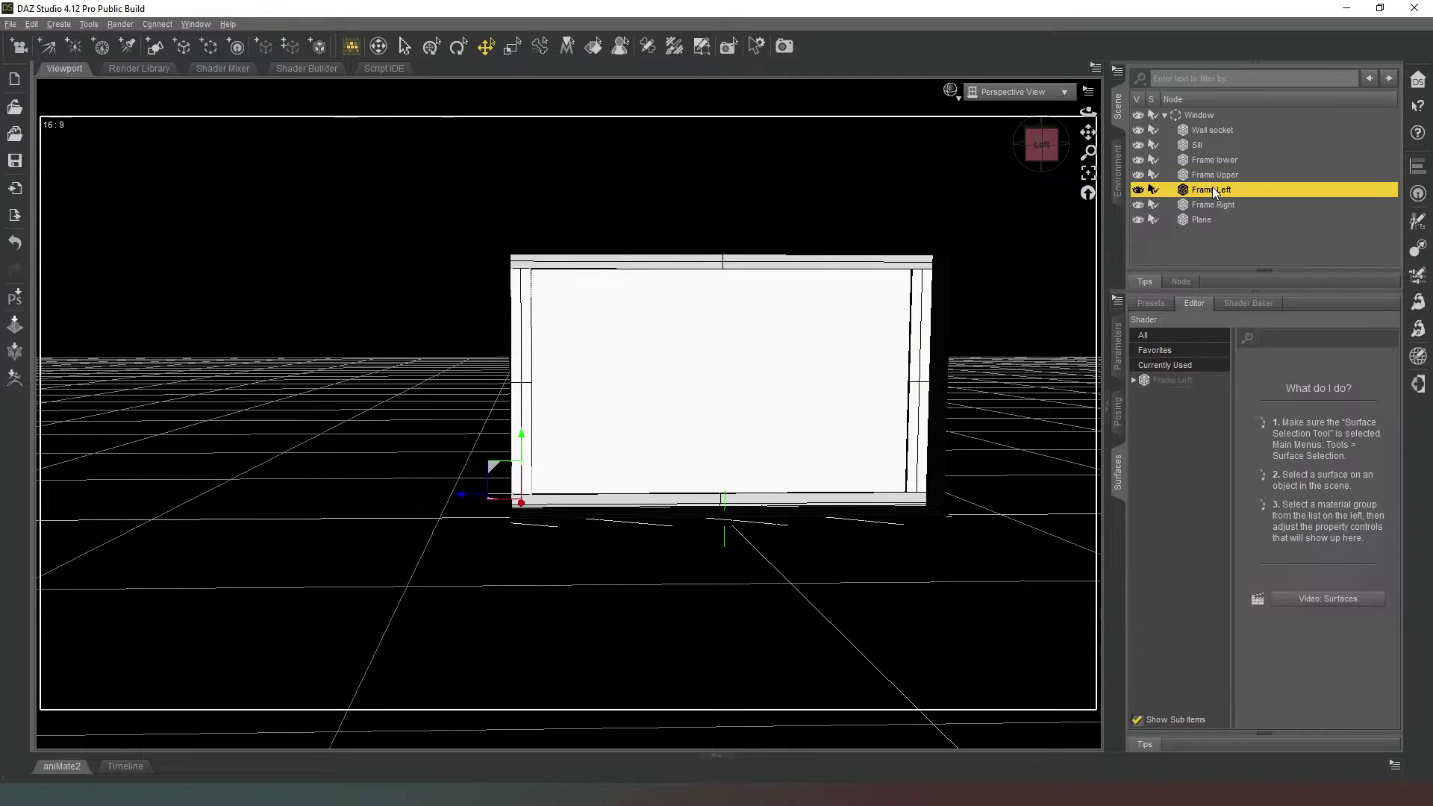
{"action": "left_click", "coordinate": [1179, 380]}
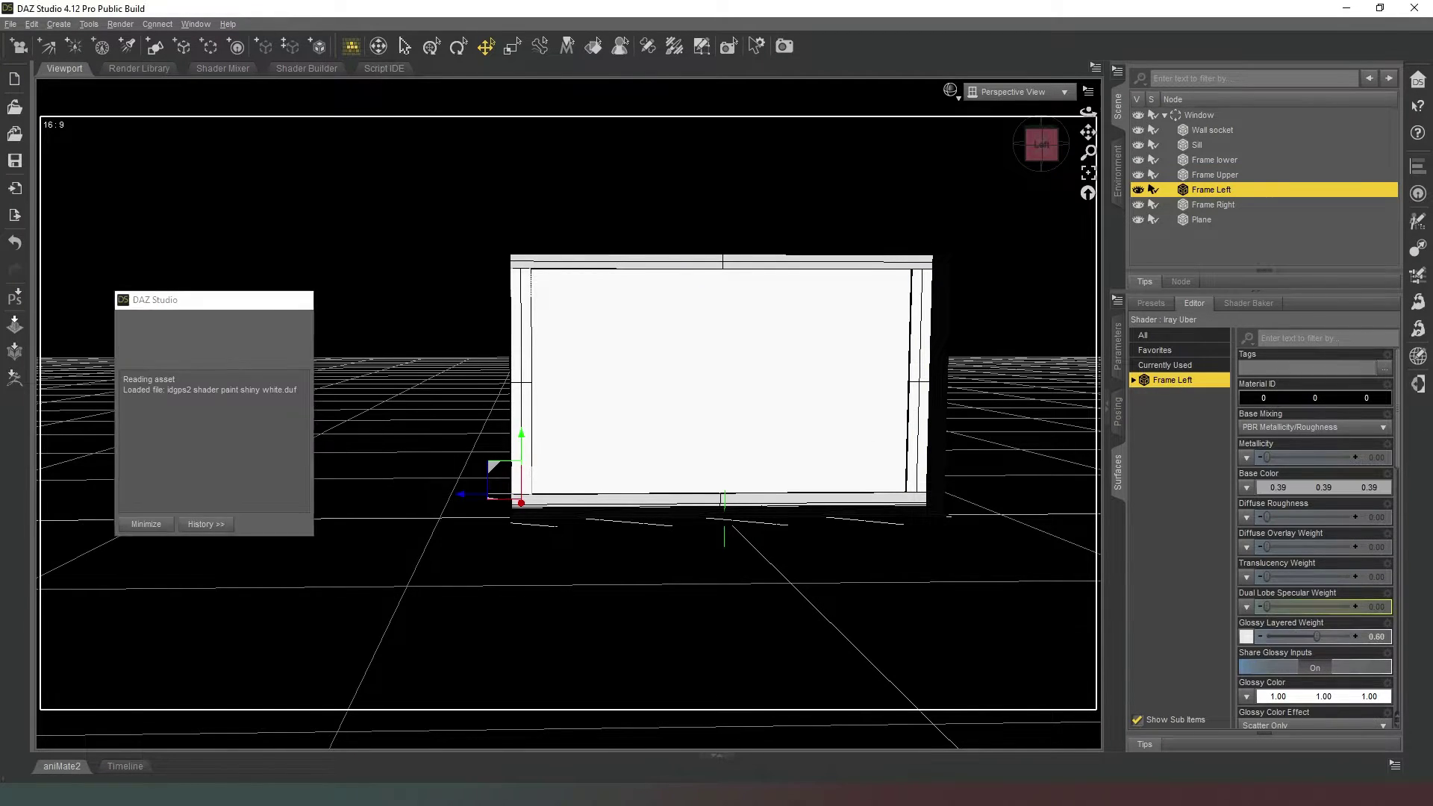
{"action": "left_click", "coordinate": [1230, 208]}
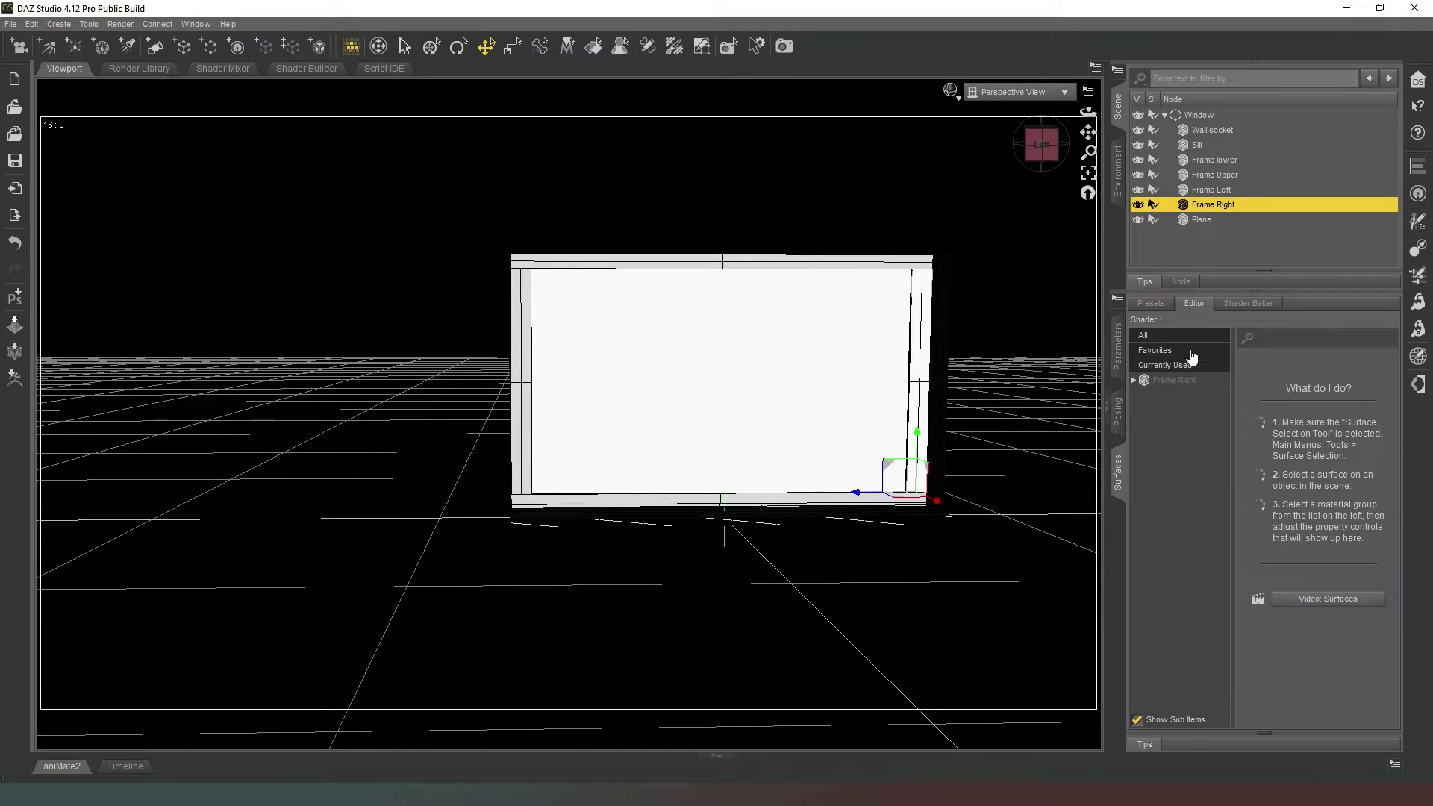
{"action": "left_click", "coordinate": [1175, 379]}
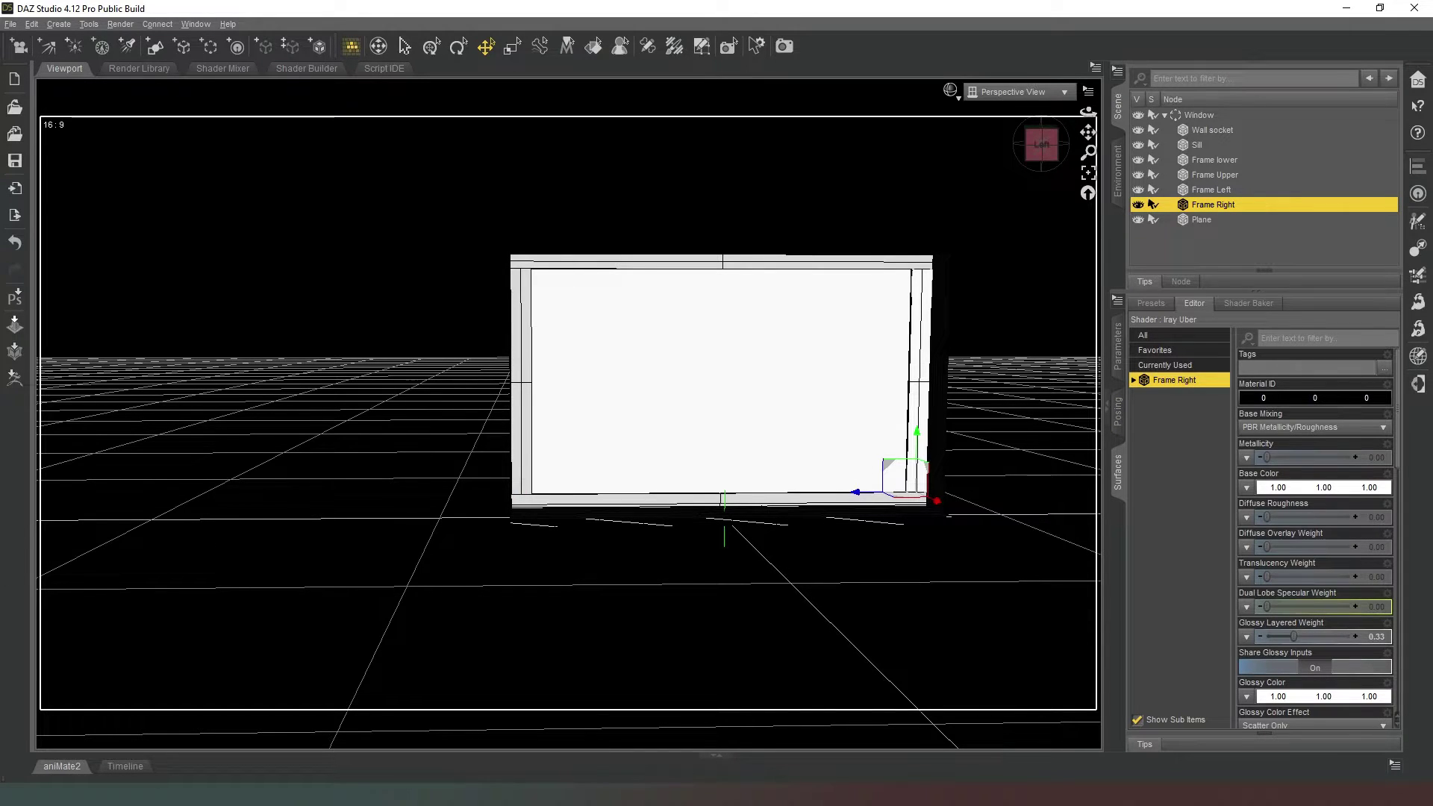
{"action": "left_click", "coordinate": [738, 361]}
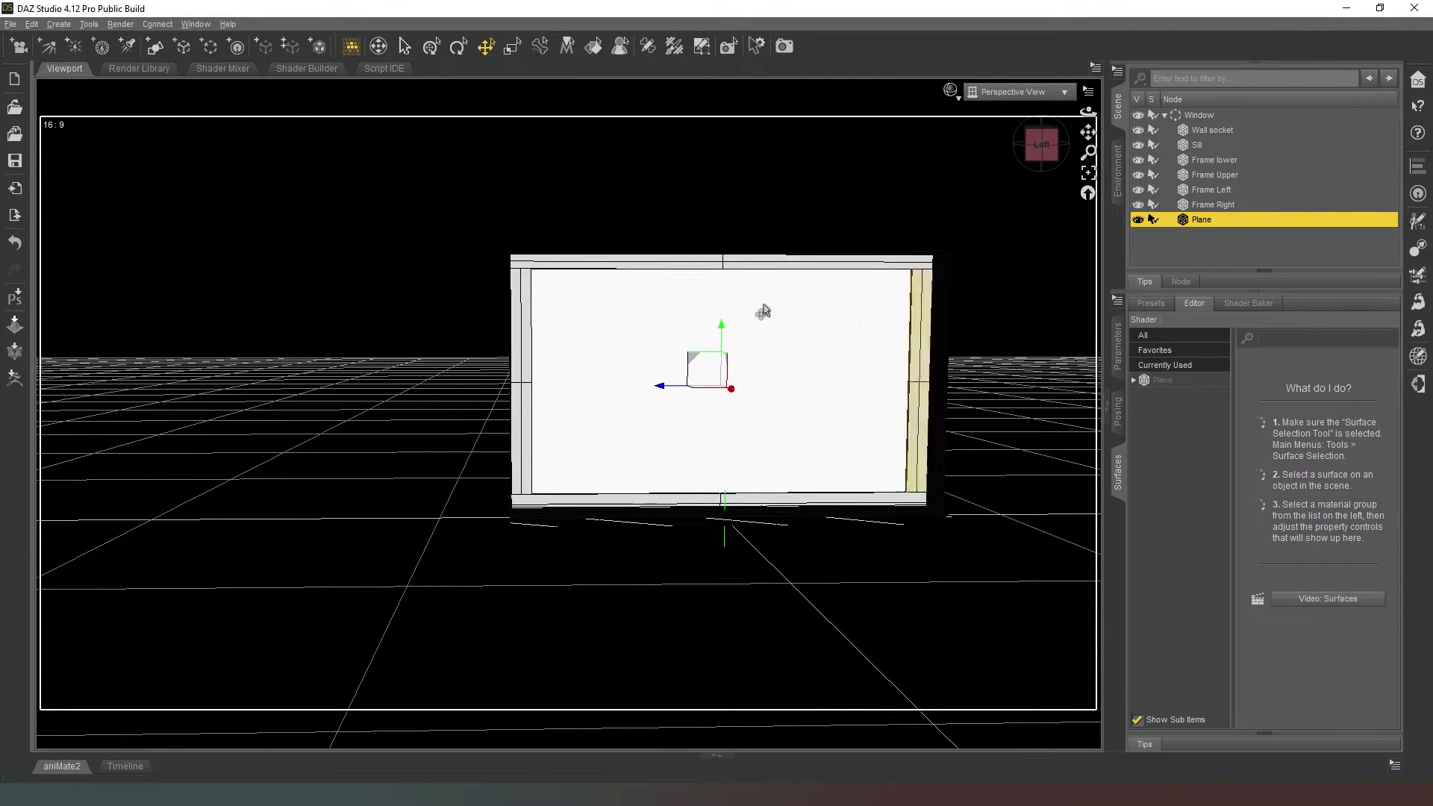
Apply the Thick Glass Clear shader to Plane's surface and orbit to an angled view
{"action": "left_click", "coordinate": [1202, 381]}
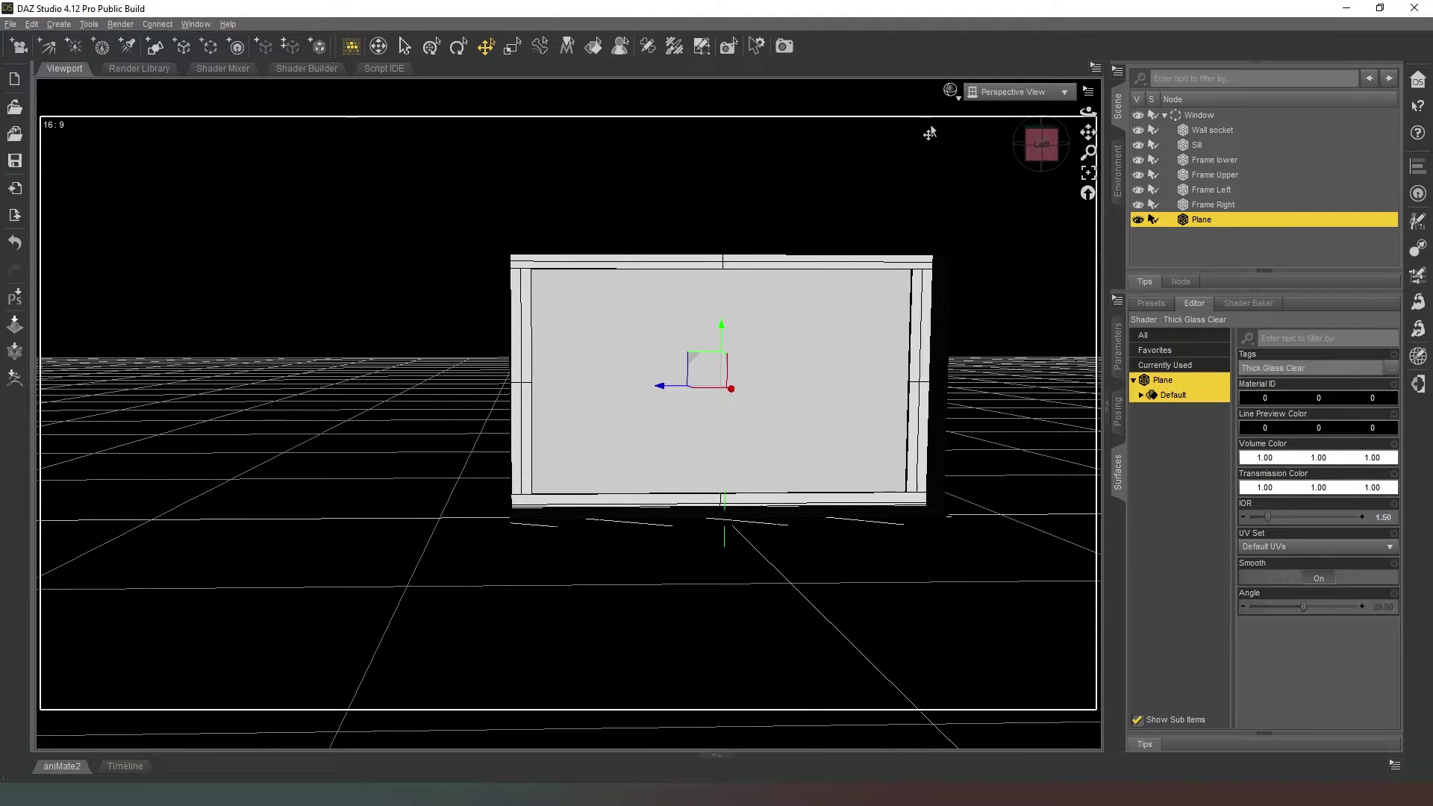
{"action": "left_click_drag", "start_coordinate": [1040, 144], "coordinate": [805, 117]}
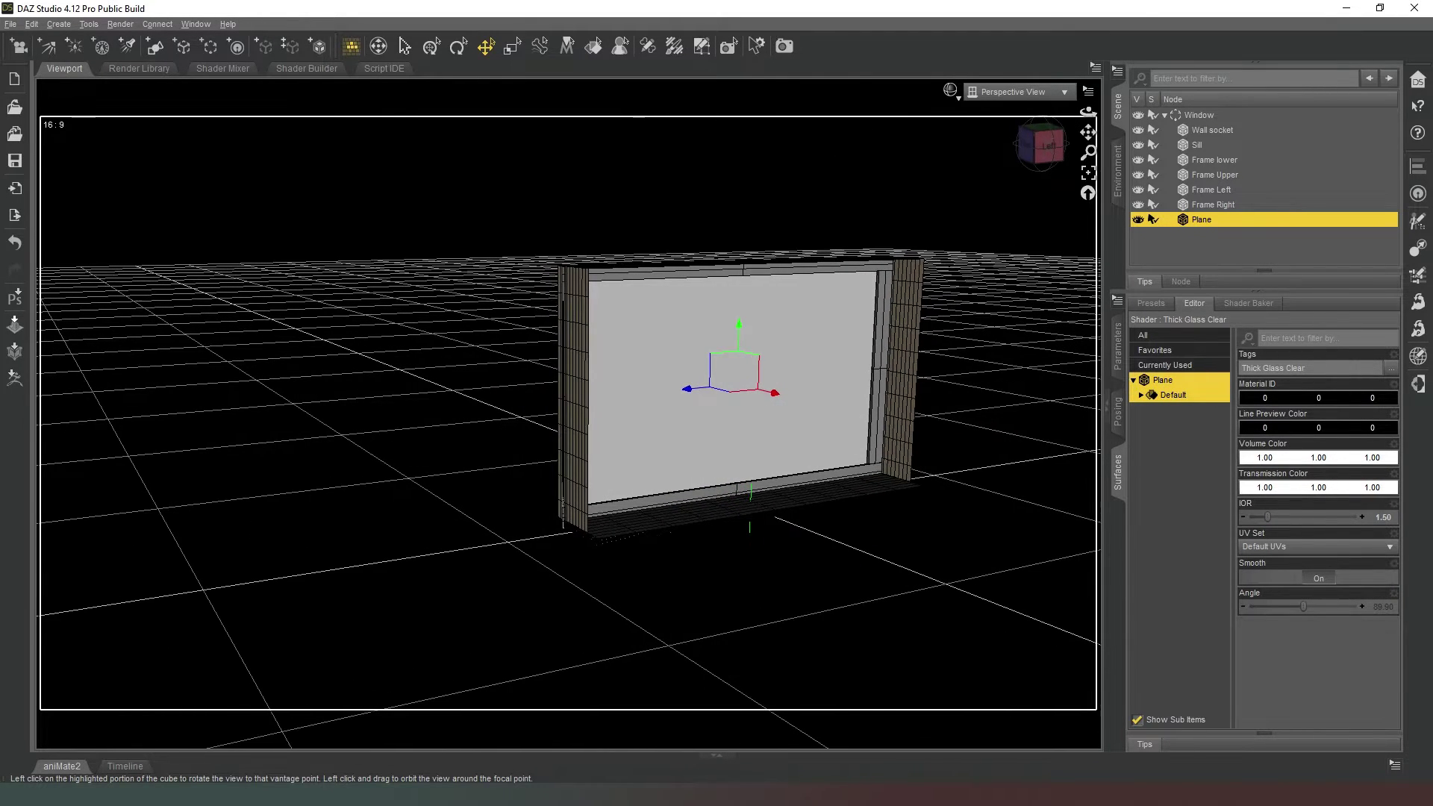
{"action": "left_click", "coordinate": [950, 89]}
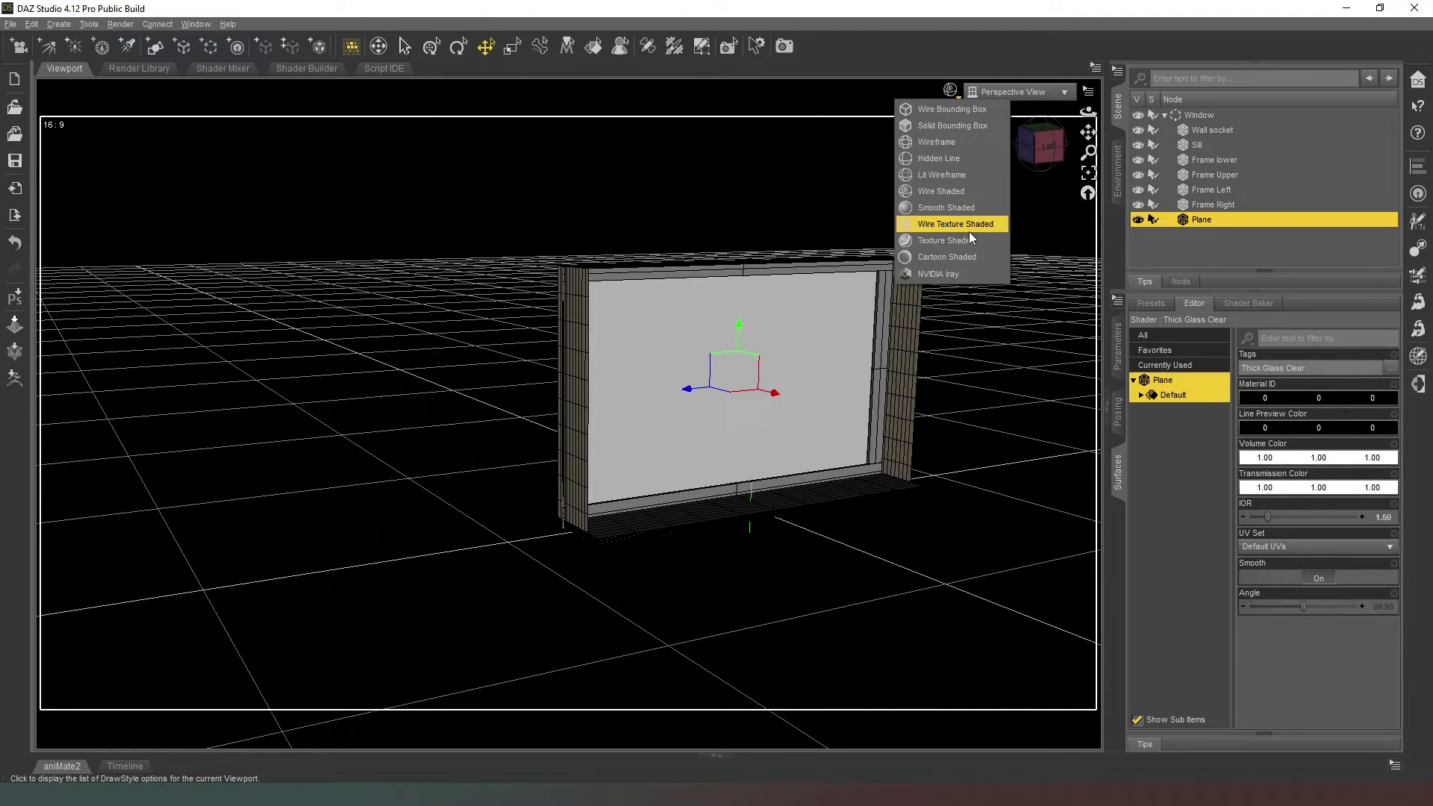
Preview the white-painted window and clear glass in NVIDIA Iray while orbiting slightly
{"action": "left_click", "coordinate": [956, 272]}
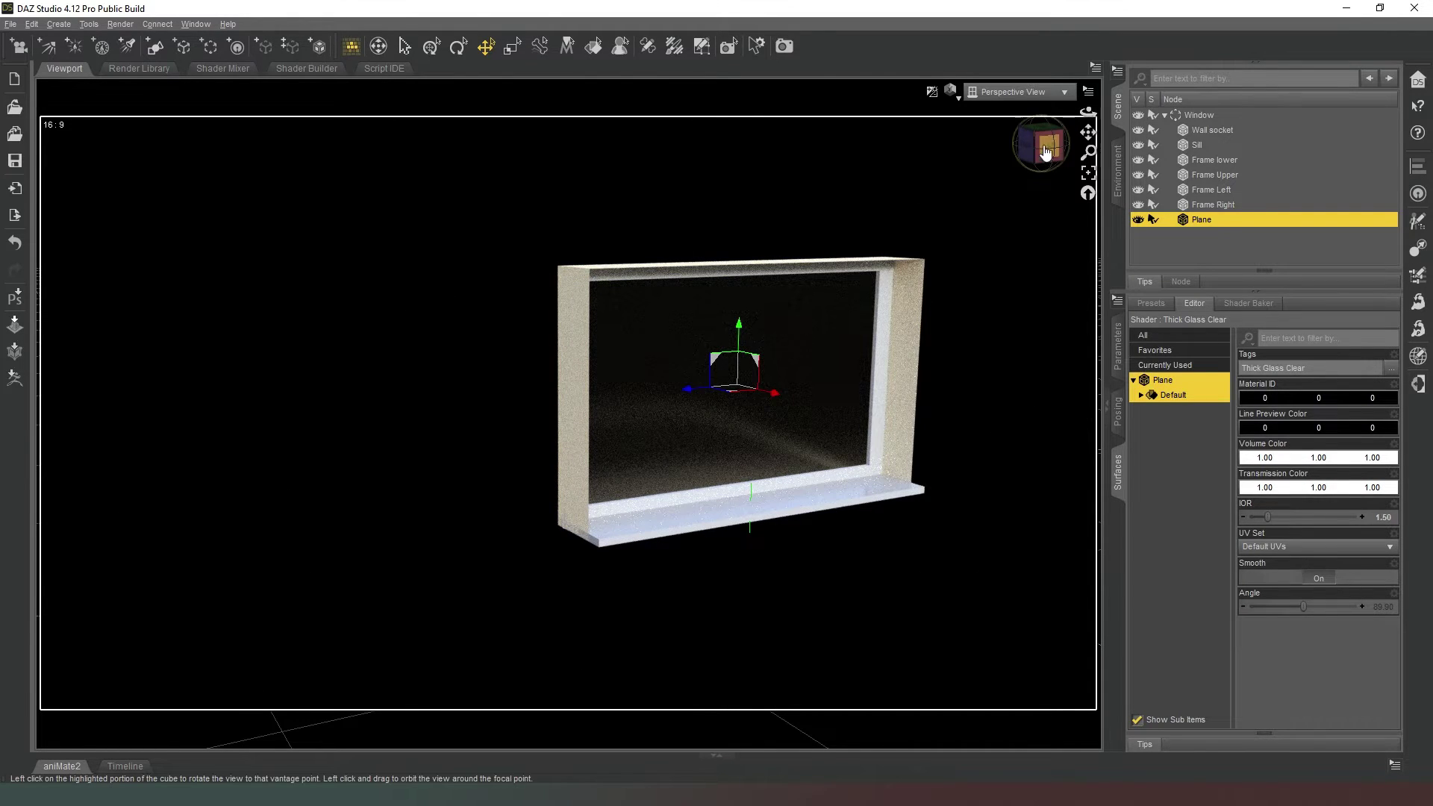
{"action": "left_click_drag", "start_coordinate": [1043, 149], "coordinate": [1162, 260]}
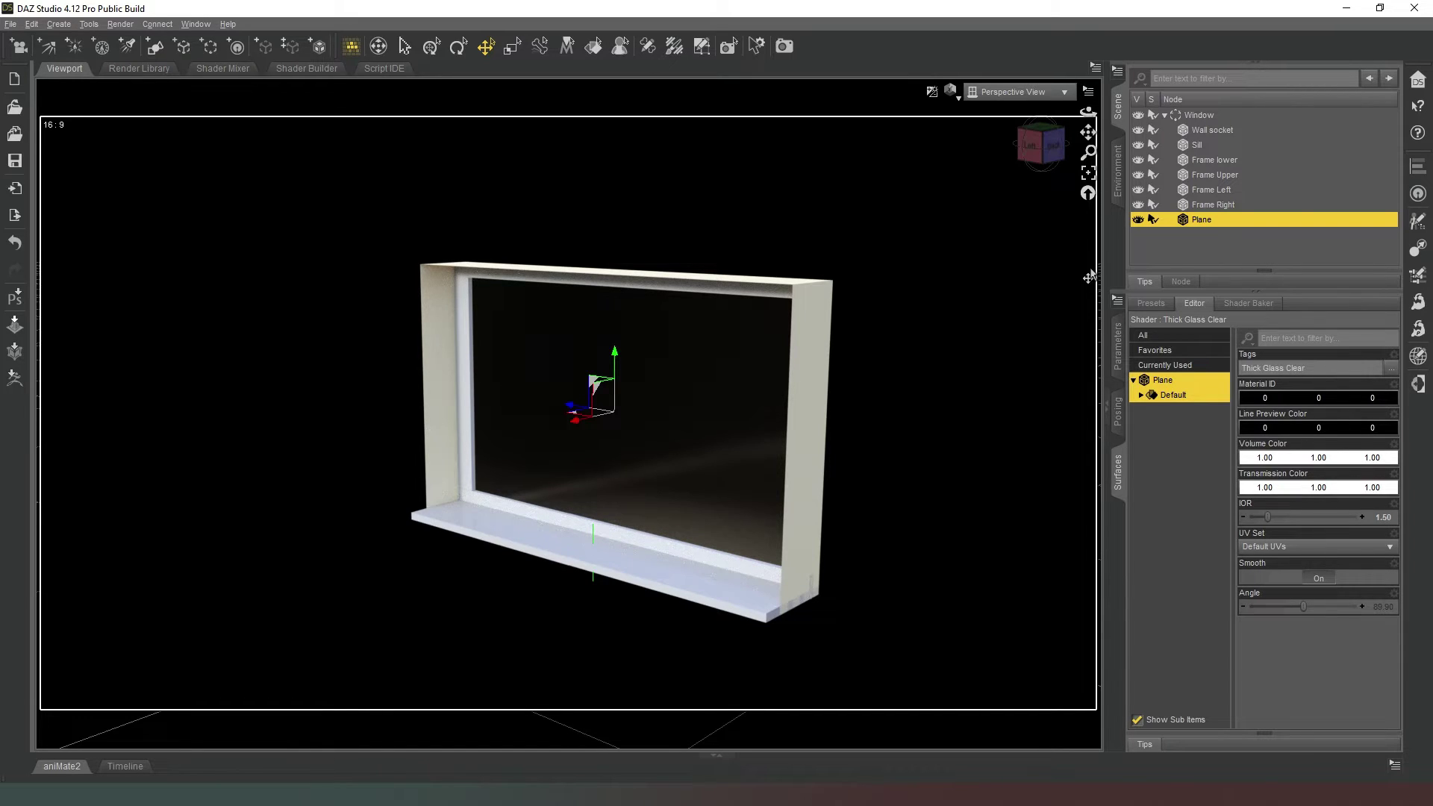
{"action": "left_click", "coordinate": [950, 90]}
Return to Texture Shaded and narrow the Sill to 13.9% X Scale, checking it from the side
{"action": "left_click", "coordinate": [973, 234]}
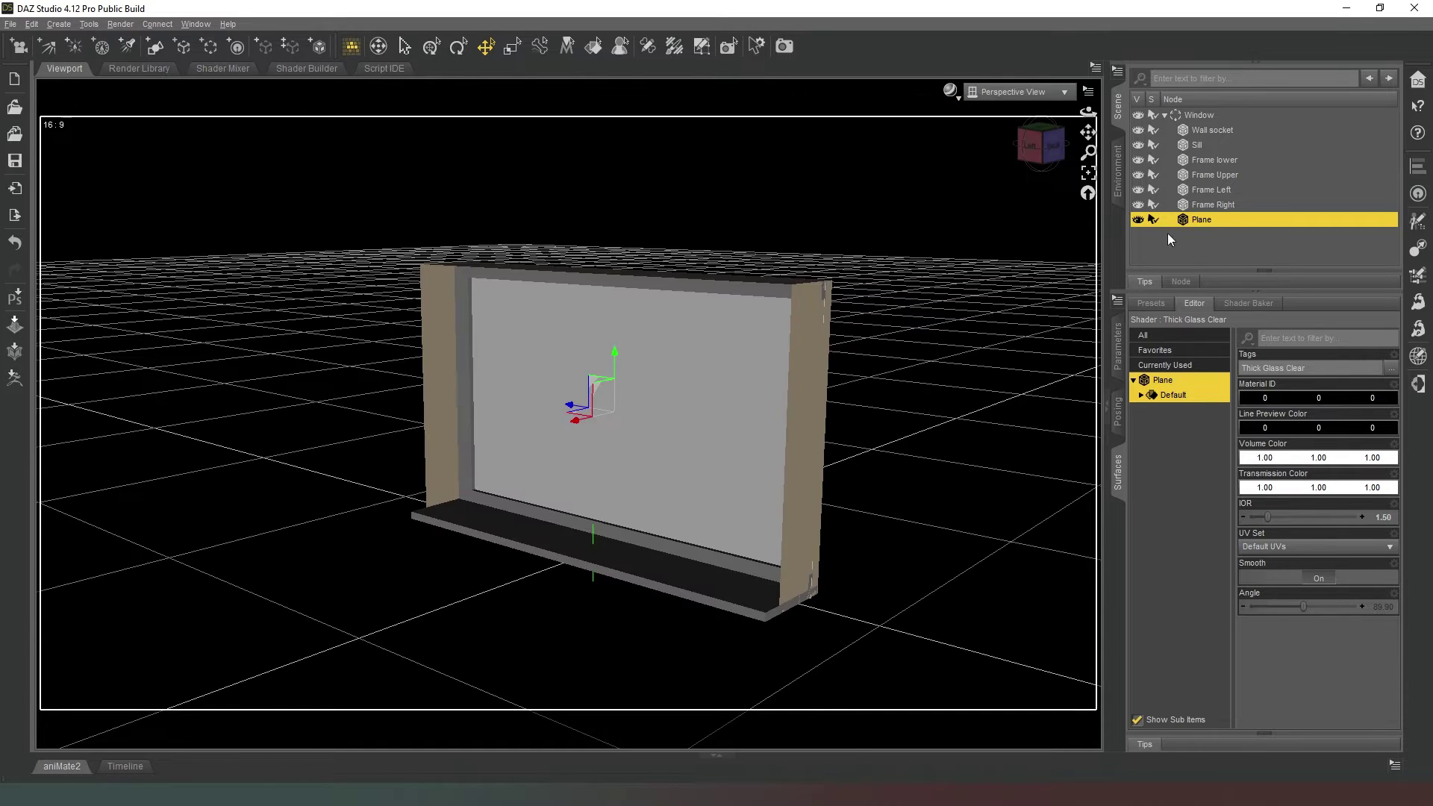
{"action": "left_click", "coordinate": [1193, 144]}
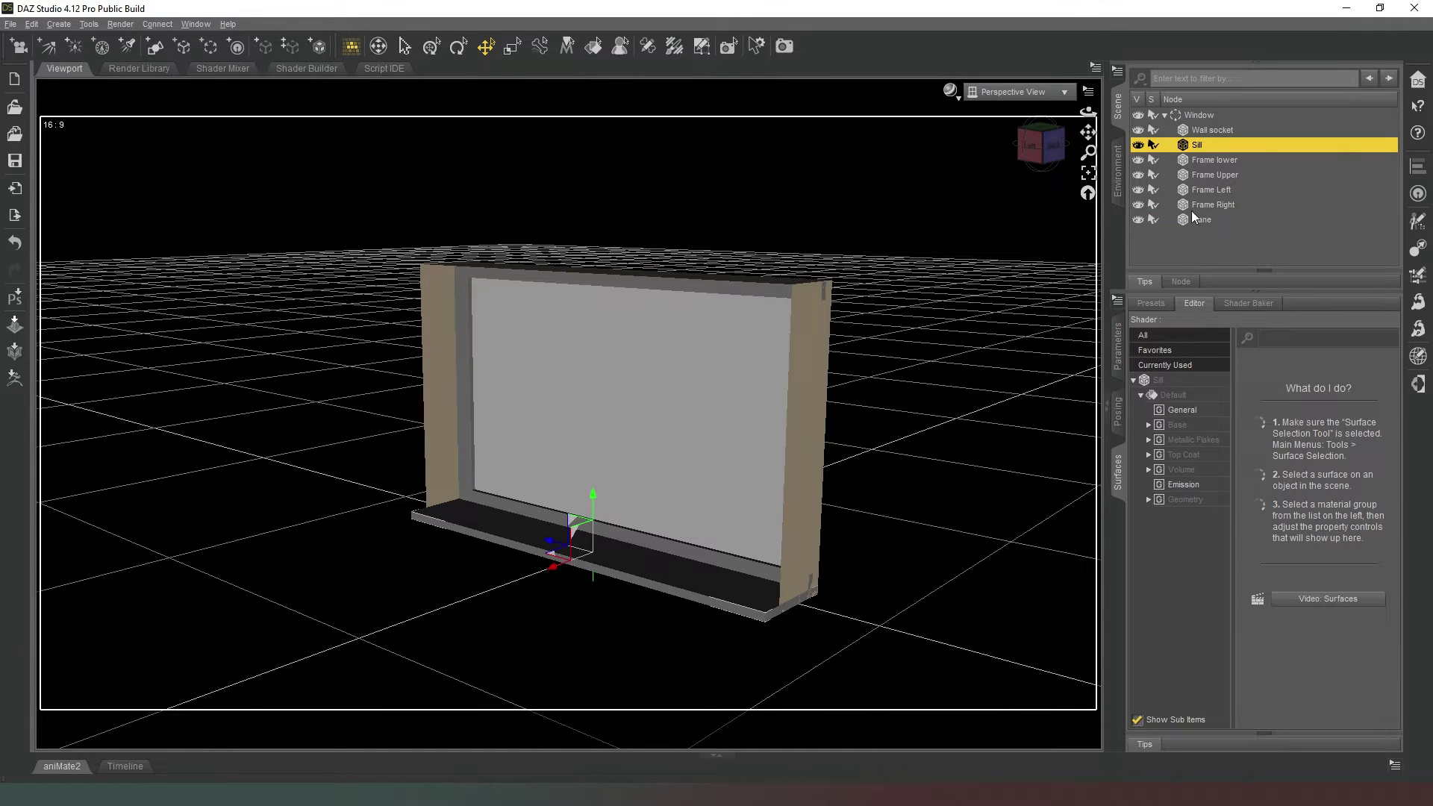
{"action": "left_click", "coordinate": [1119, 342]}
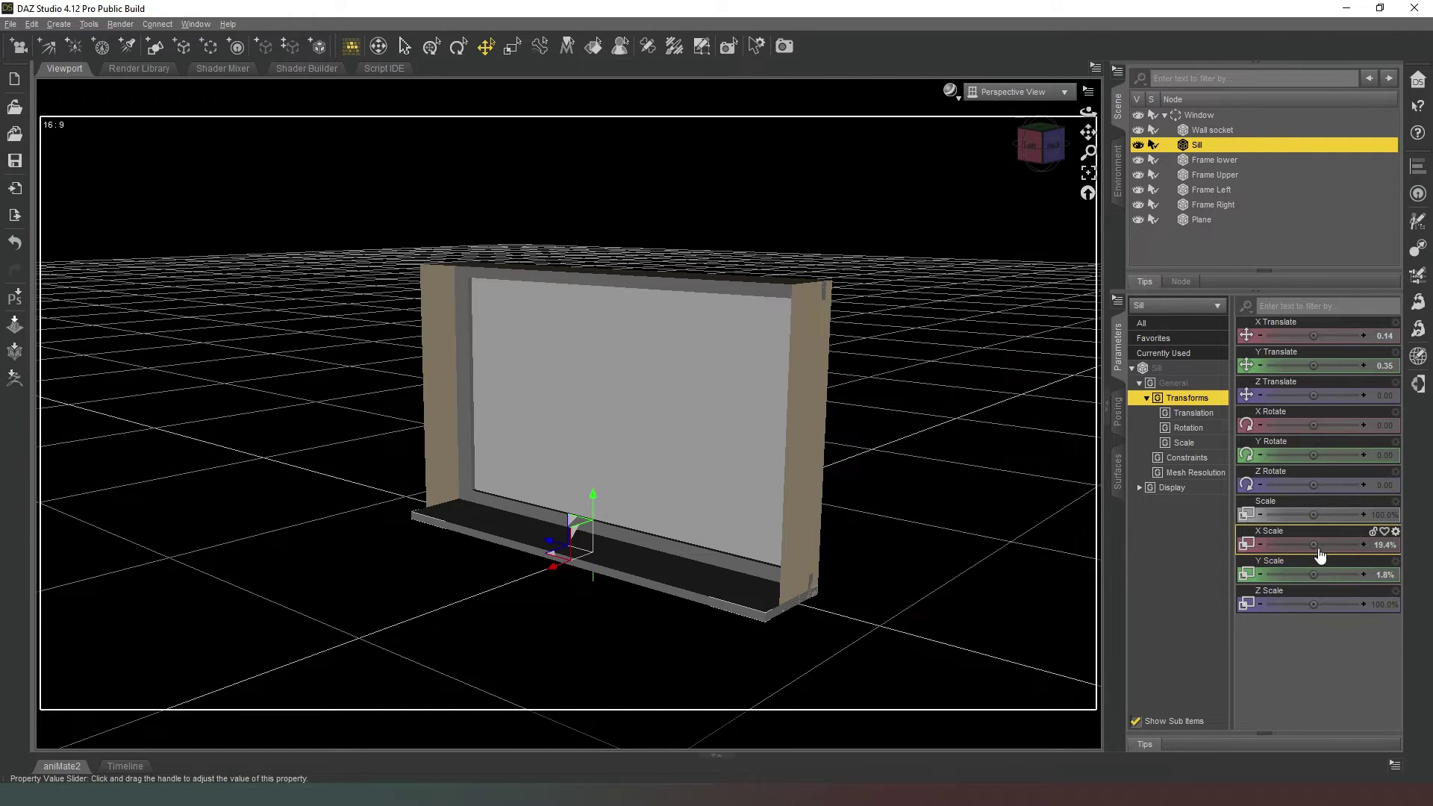
{"action": "left_click_drag", "start_coordinate": [1313, 545], "coordinate": [1298, 545]}
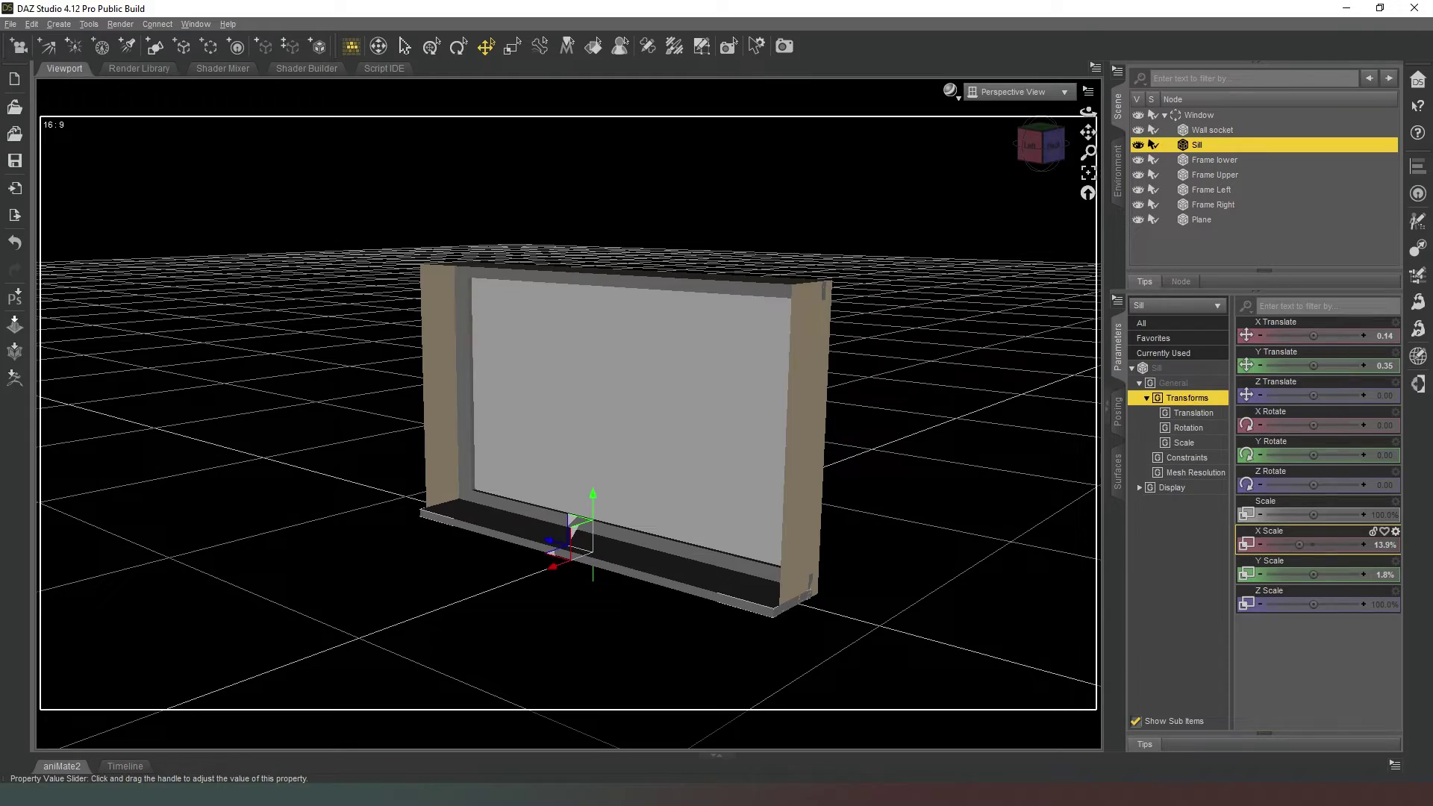
{"action": "left_click_drag", "start_coordinate": [1063, 158], "coordinate": [1043, 147]}
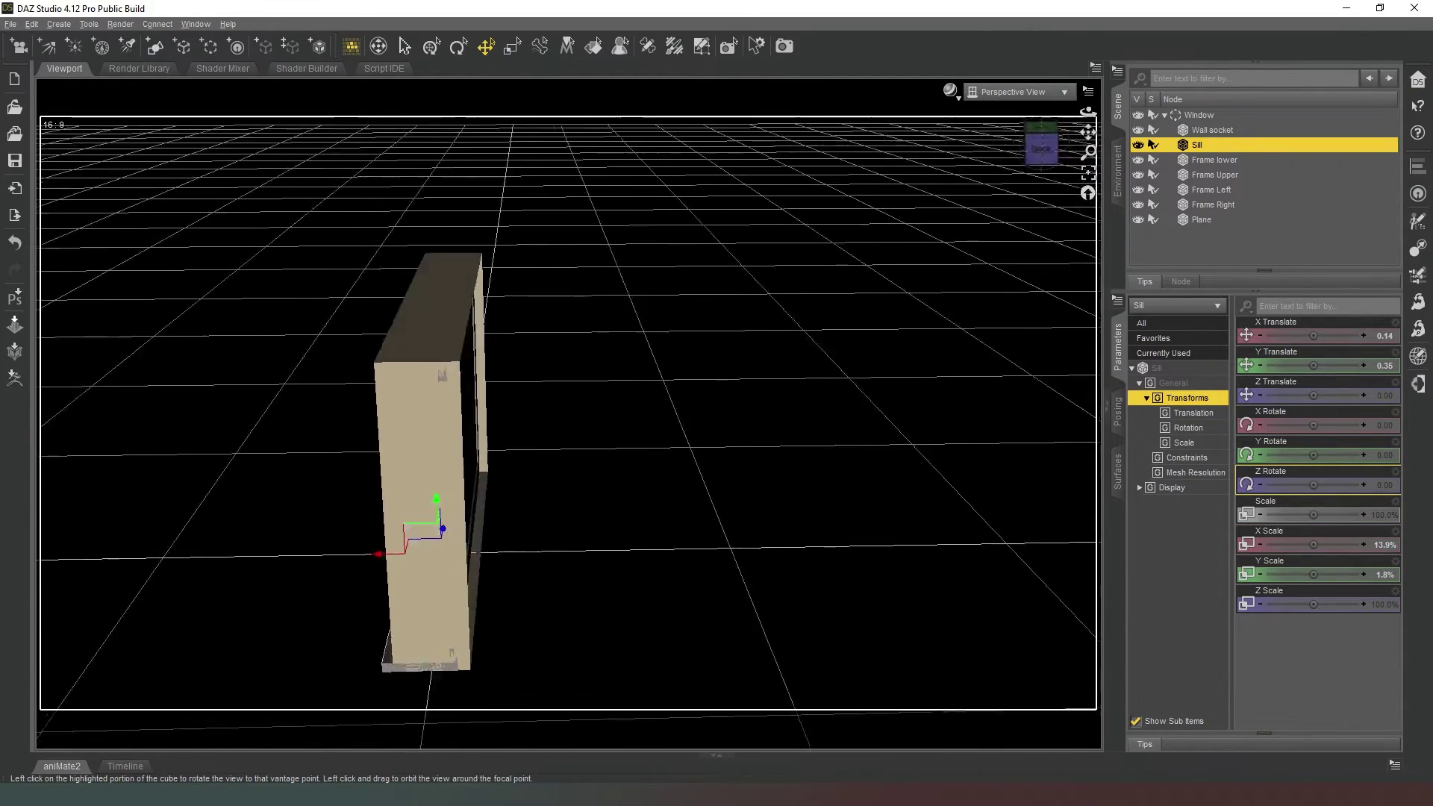
{"action": "left_click", "coordinate": [1043, 147]}
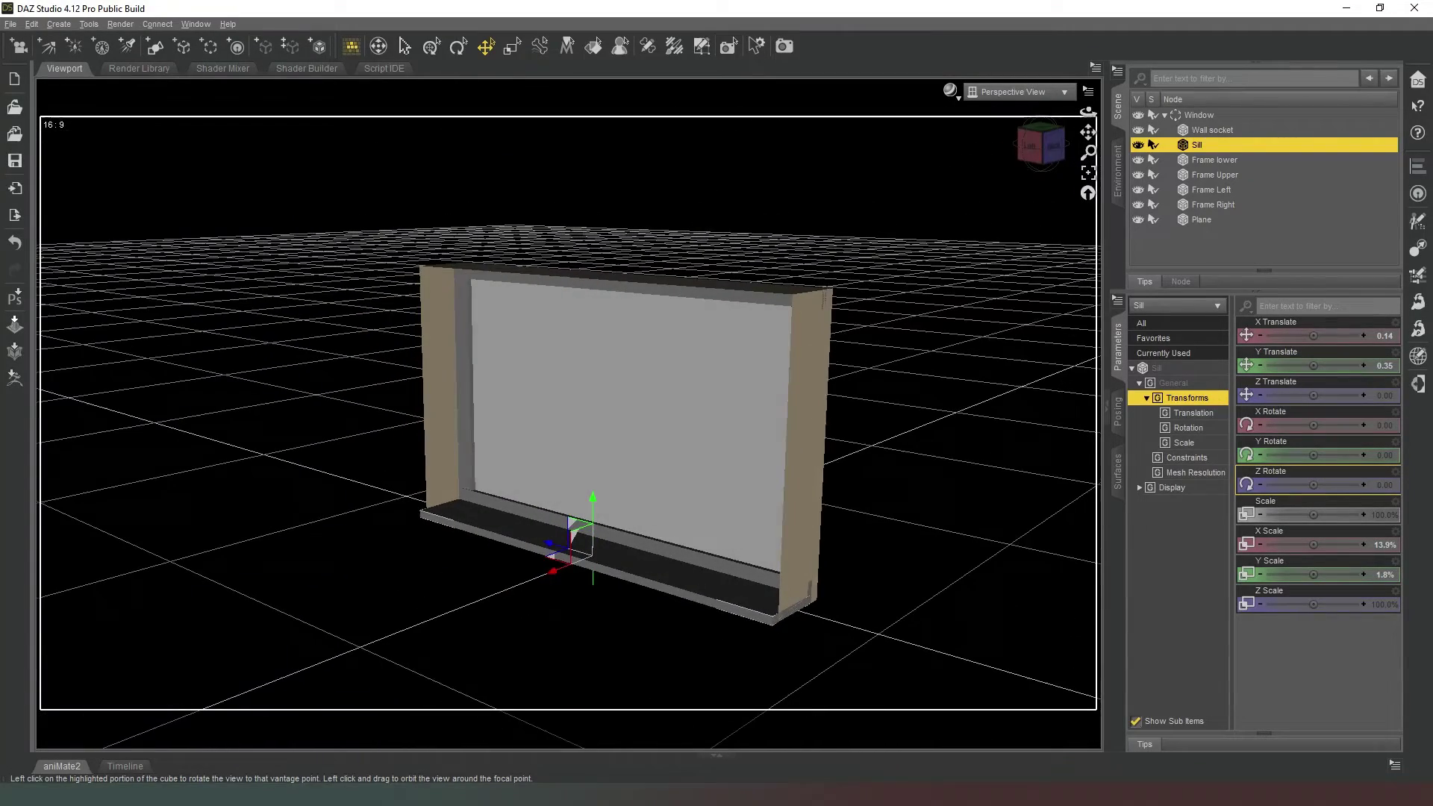
{"action": "left_click", "coordinate": [955, 200]}
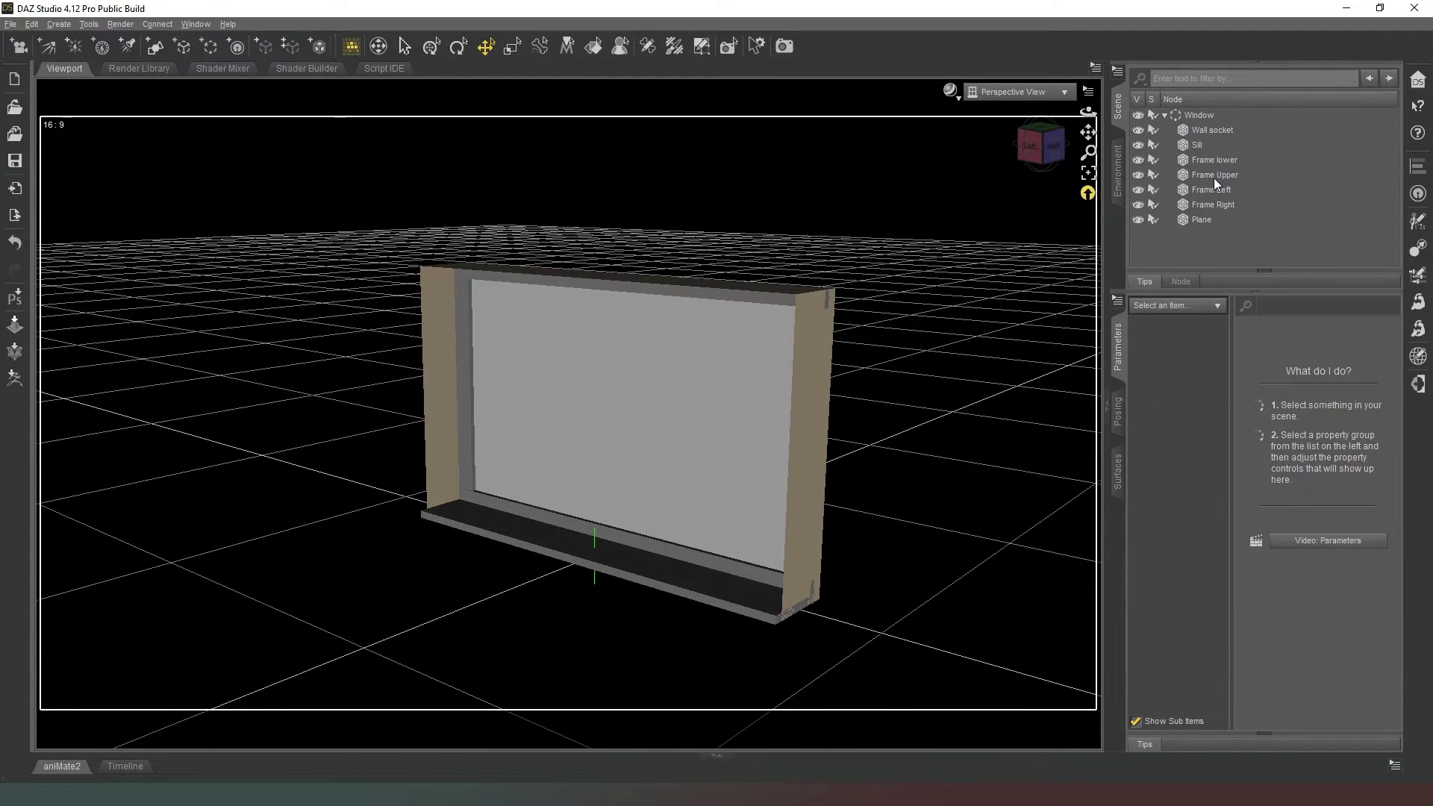
Select the Window group and browse to My Library > ZZ_Youtube in the Content Library
{"action": "left_click", "coordinate": [1165, 115]}
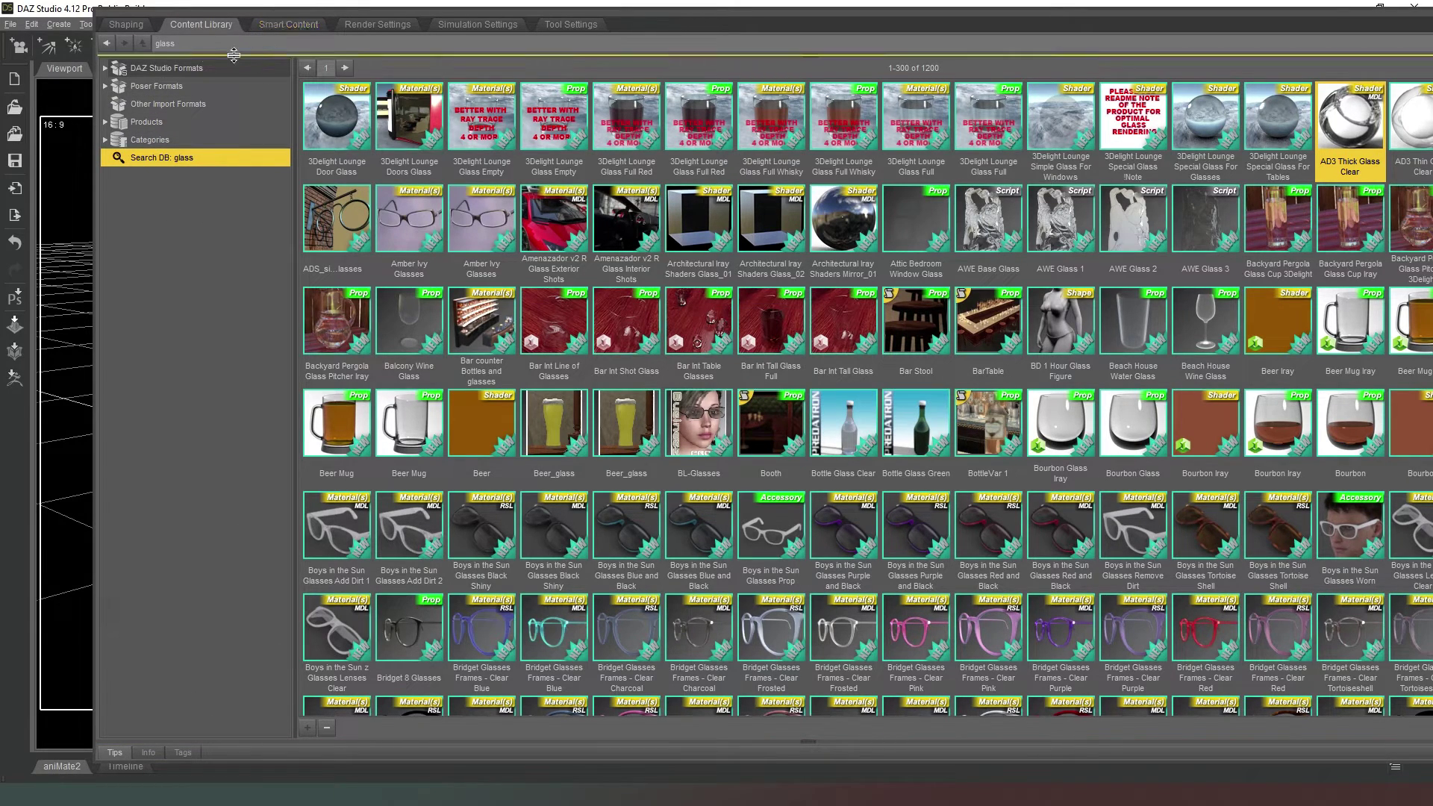
{"action": "left_click", "coordinate": [106, 69]}
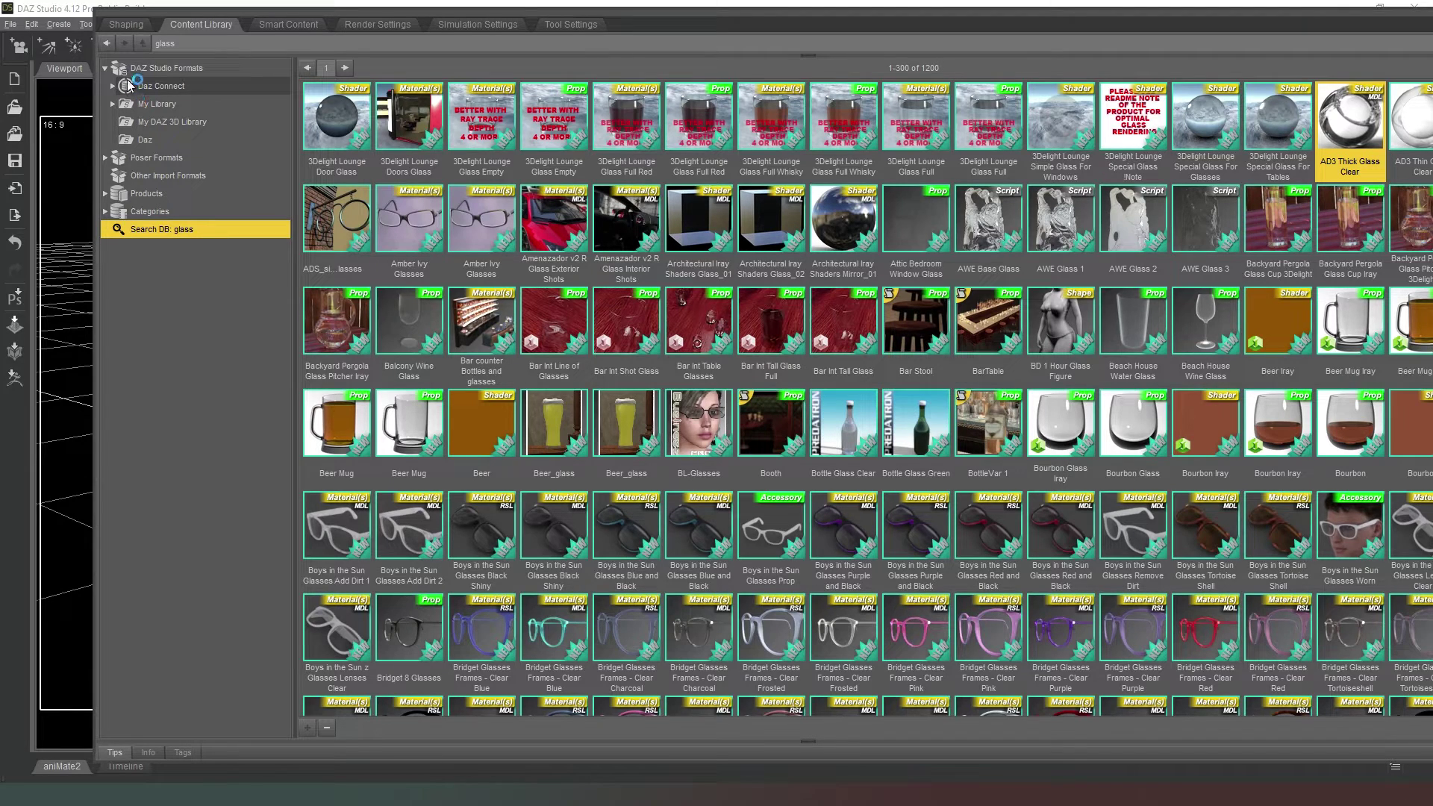
{"action": "left_click", "coordinate": [153, 104]}
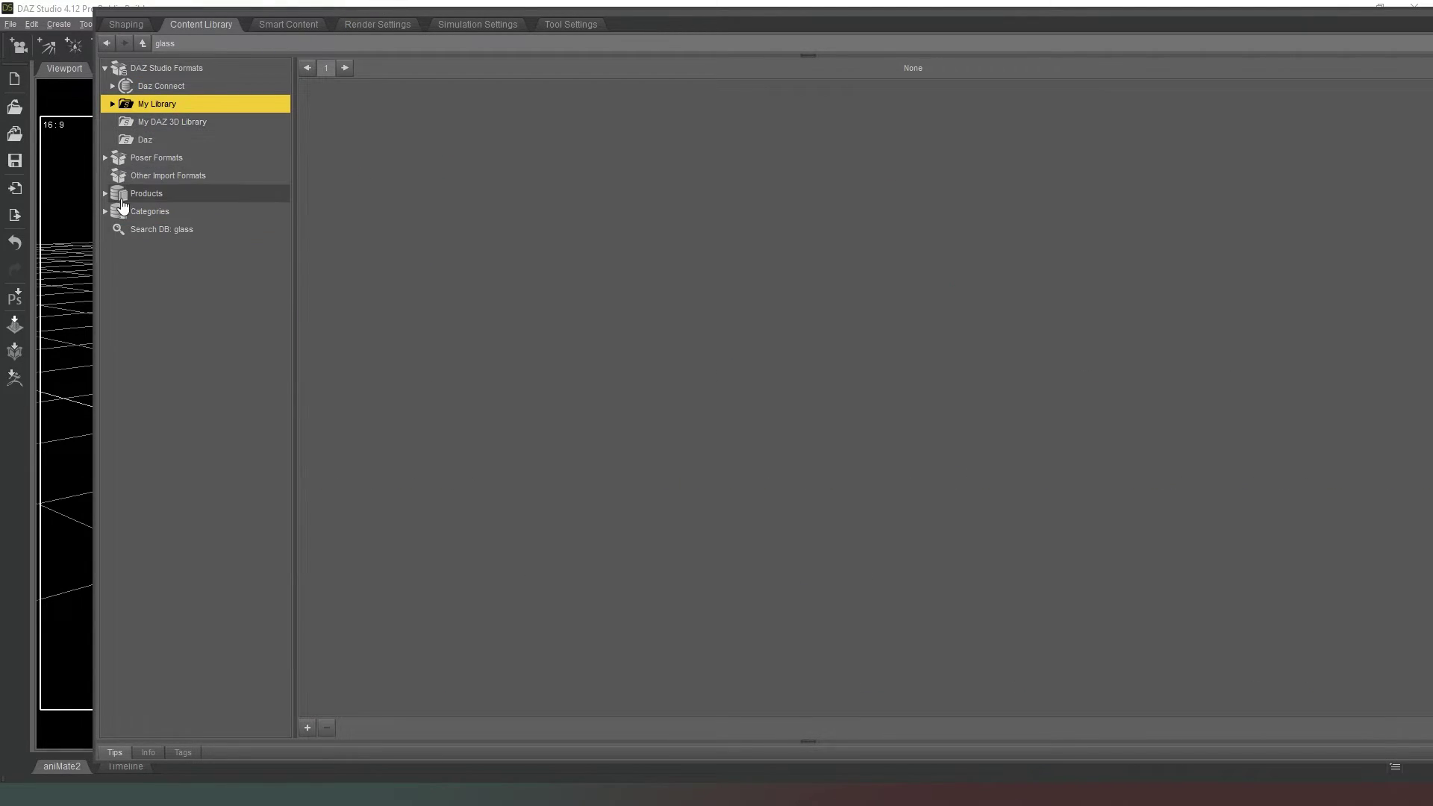
{"action": "key", "text": "Right"}
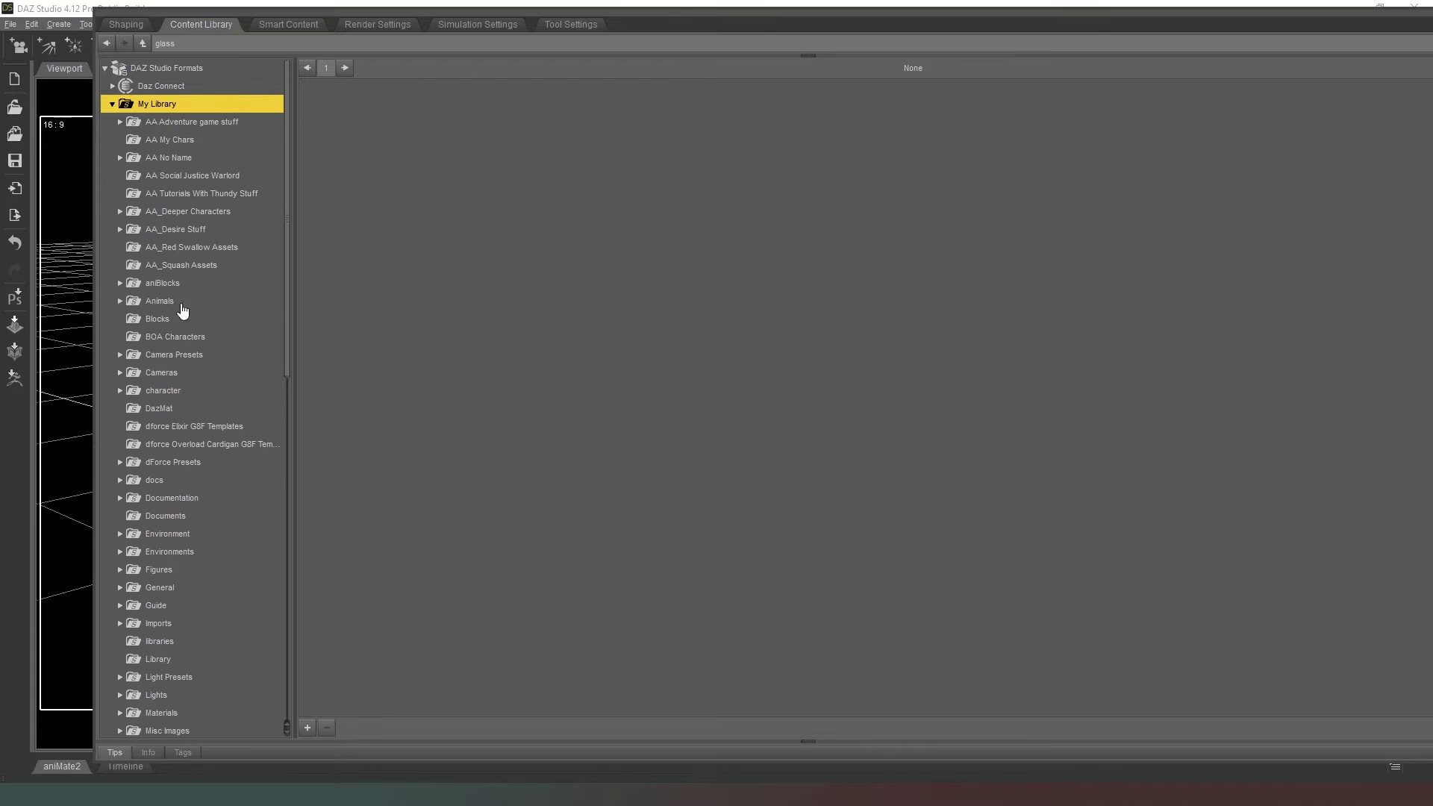
{"action": "scroll", "coordinate": [182, 373], "scroll_direction": "down", "scroll_amount": 6}
{"action": "scroll", "coordinate": [187, 597], "scroll_direction": "down", "scroll_amount": 6}
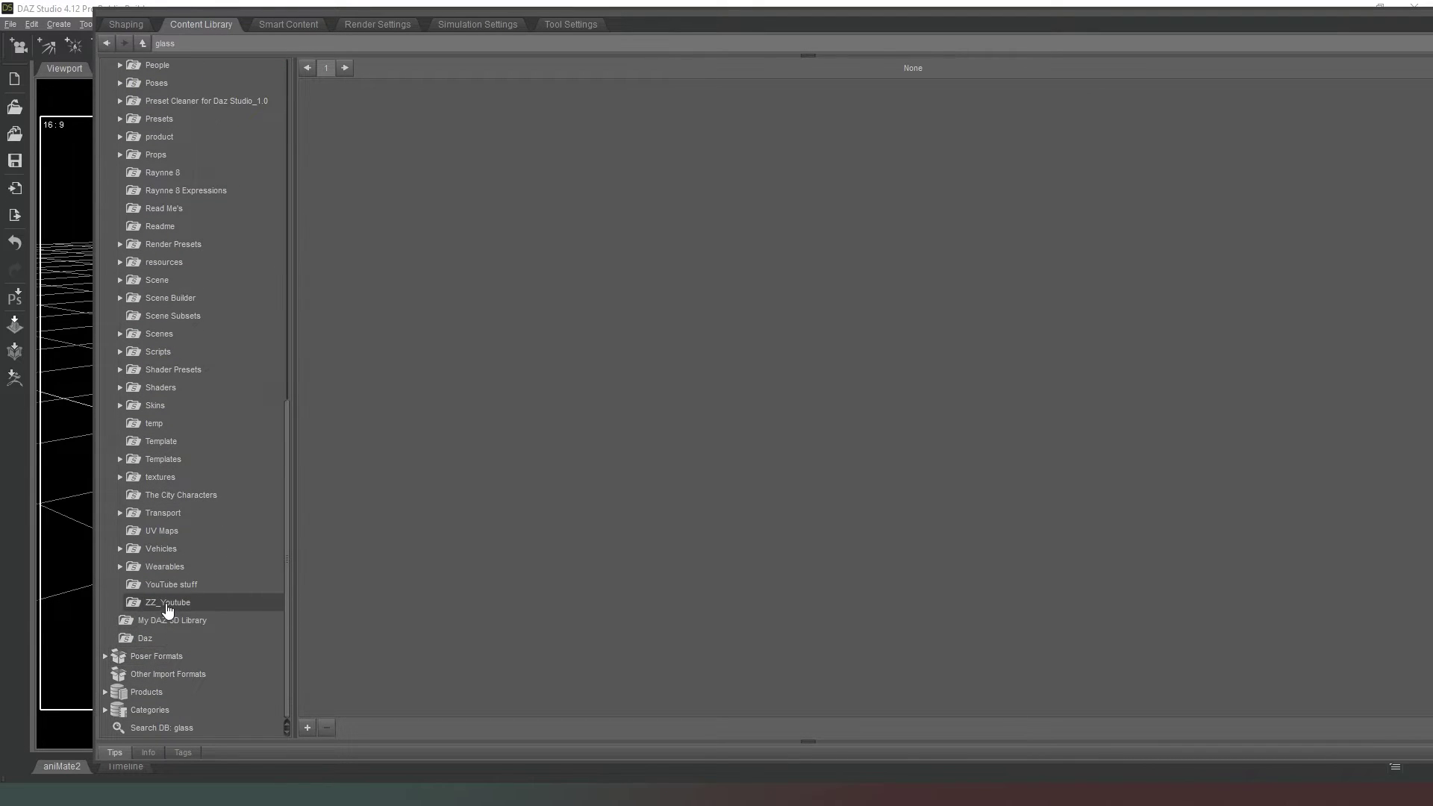
{"action": "left_click", "coordinate": [168, 604]}
Save the Window group as a scene subset named 'window'
{"action": "left_click", "coordinate": [308, 728]}
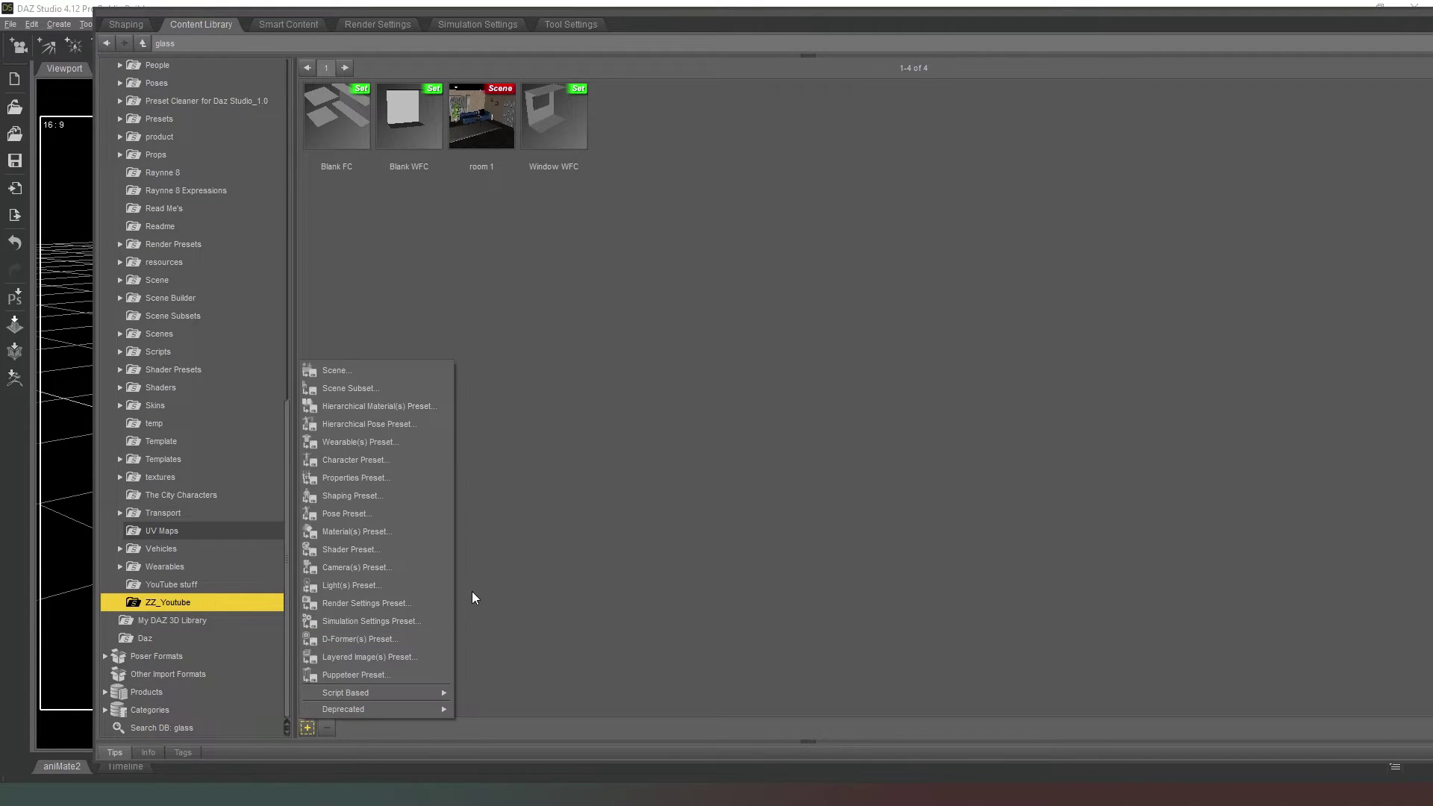
{"action": "left_click", "coordinate": [400, 387]}
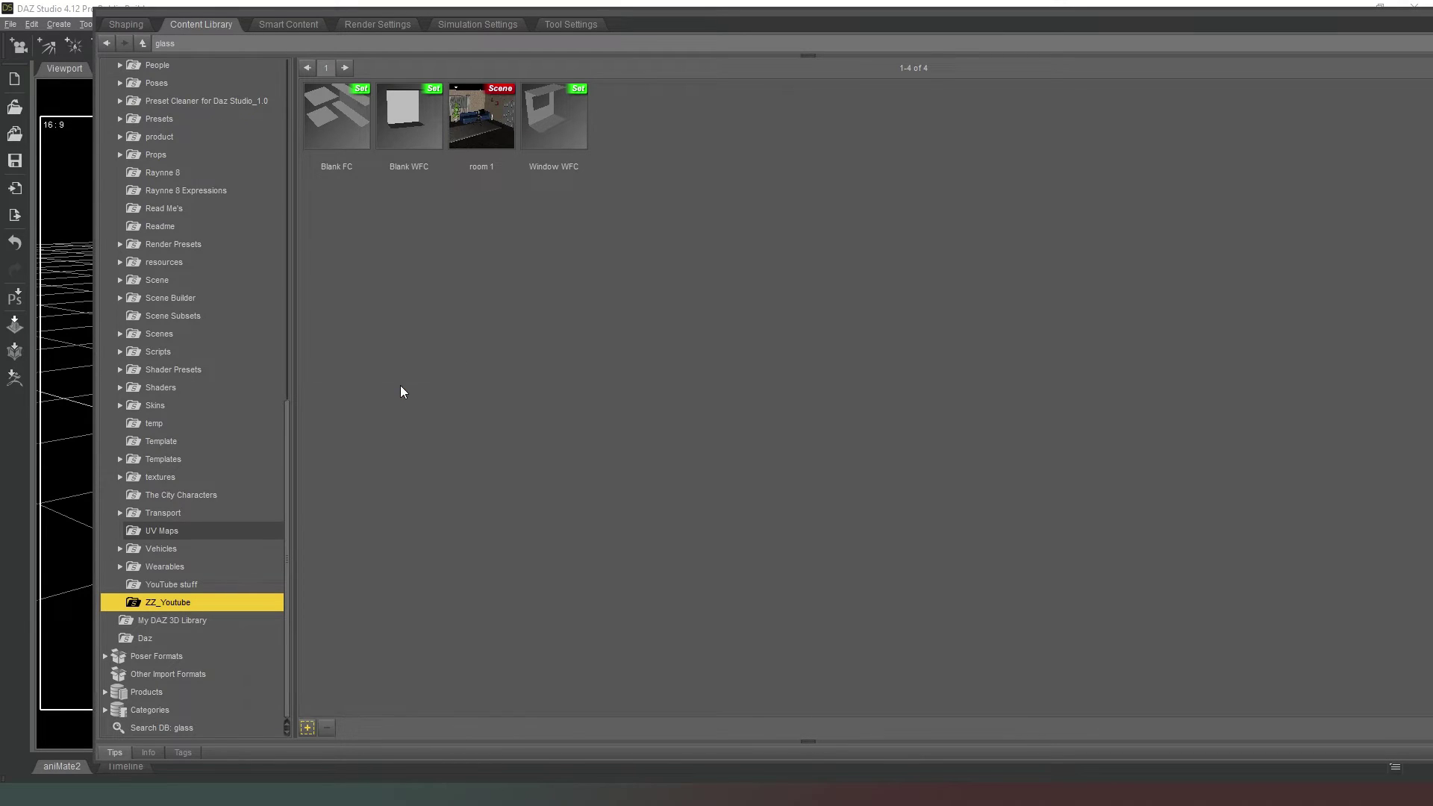
{"action": "type", "text": "window"}
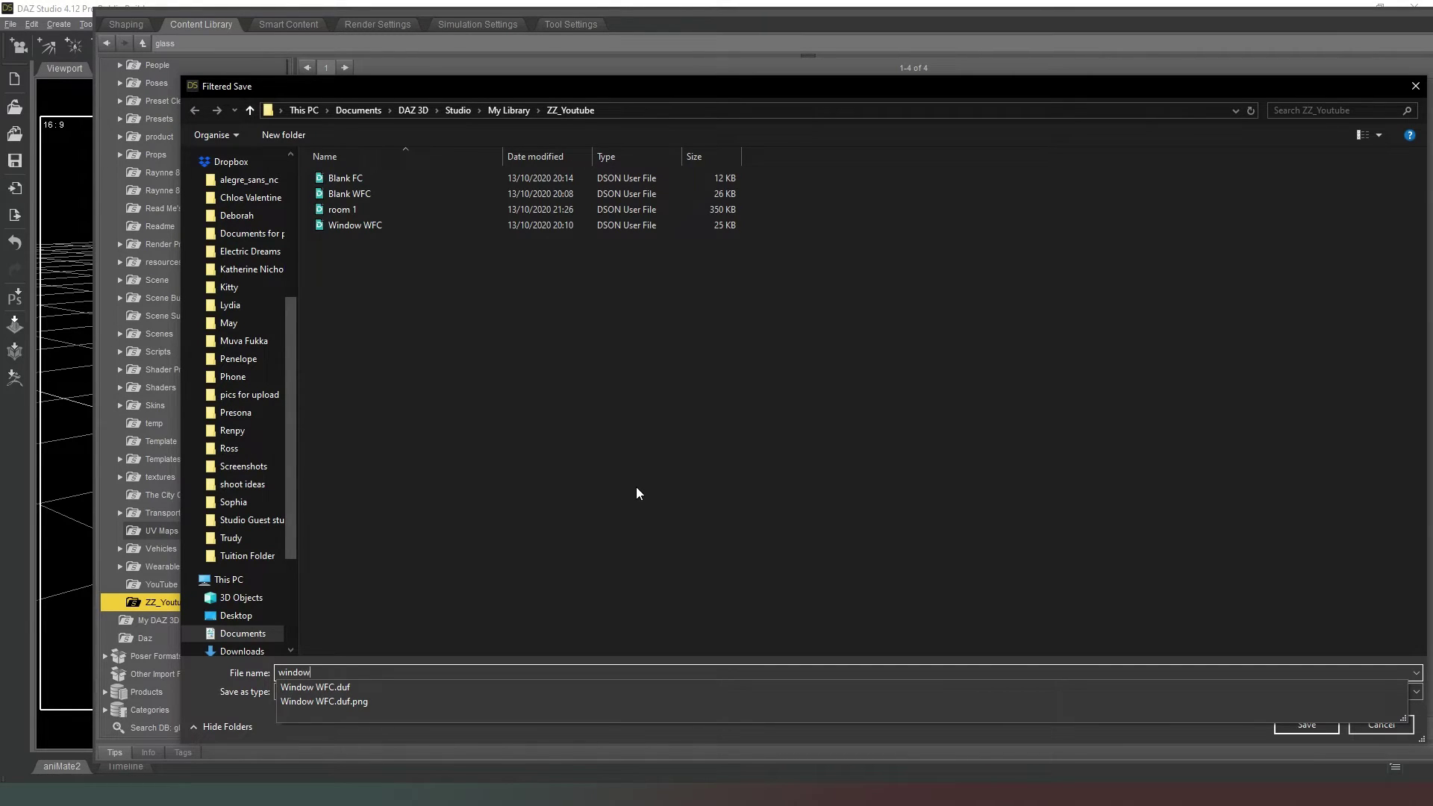
{"action": "left_click", "coordinate": [1214, 605]}
{"action": "left_click", "coordinate": [1304, 722]}
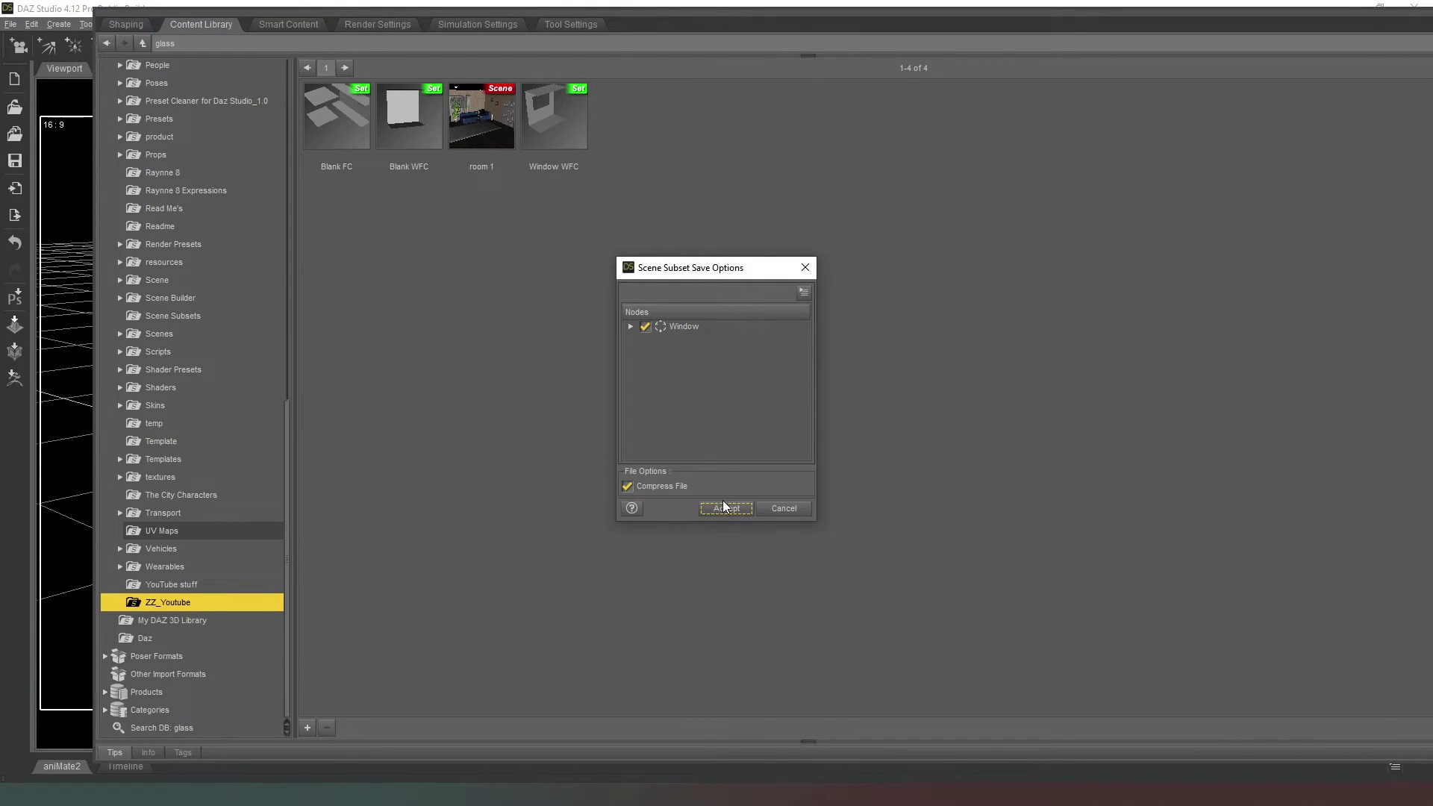
{"action": "left_click", "coordinate": [724, 510]}
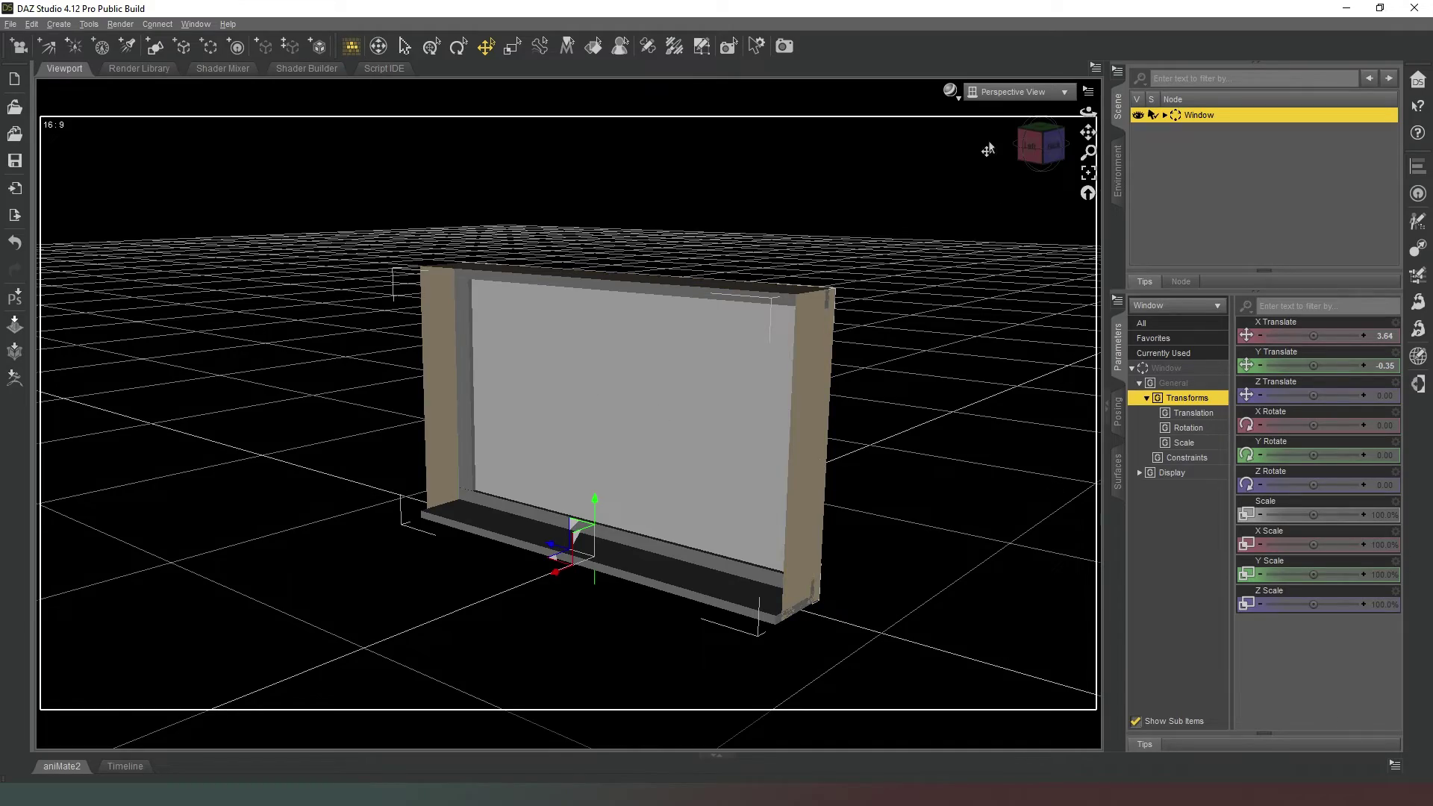
Switch the viewport to NVIDIA Iray and orbit around the rendered window, ending on its left side
{"action": "mouse_move", "coordinate": [1011, 138]}
{"action": "left_mouse_down"}
{"action": "mouse_move", "coordinate": [1045, 146]}
{"action": "mouse_move", "coordinate": [1023, 145]}
{"action": "left_mouse_up"}
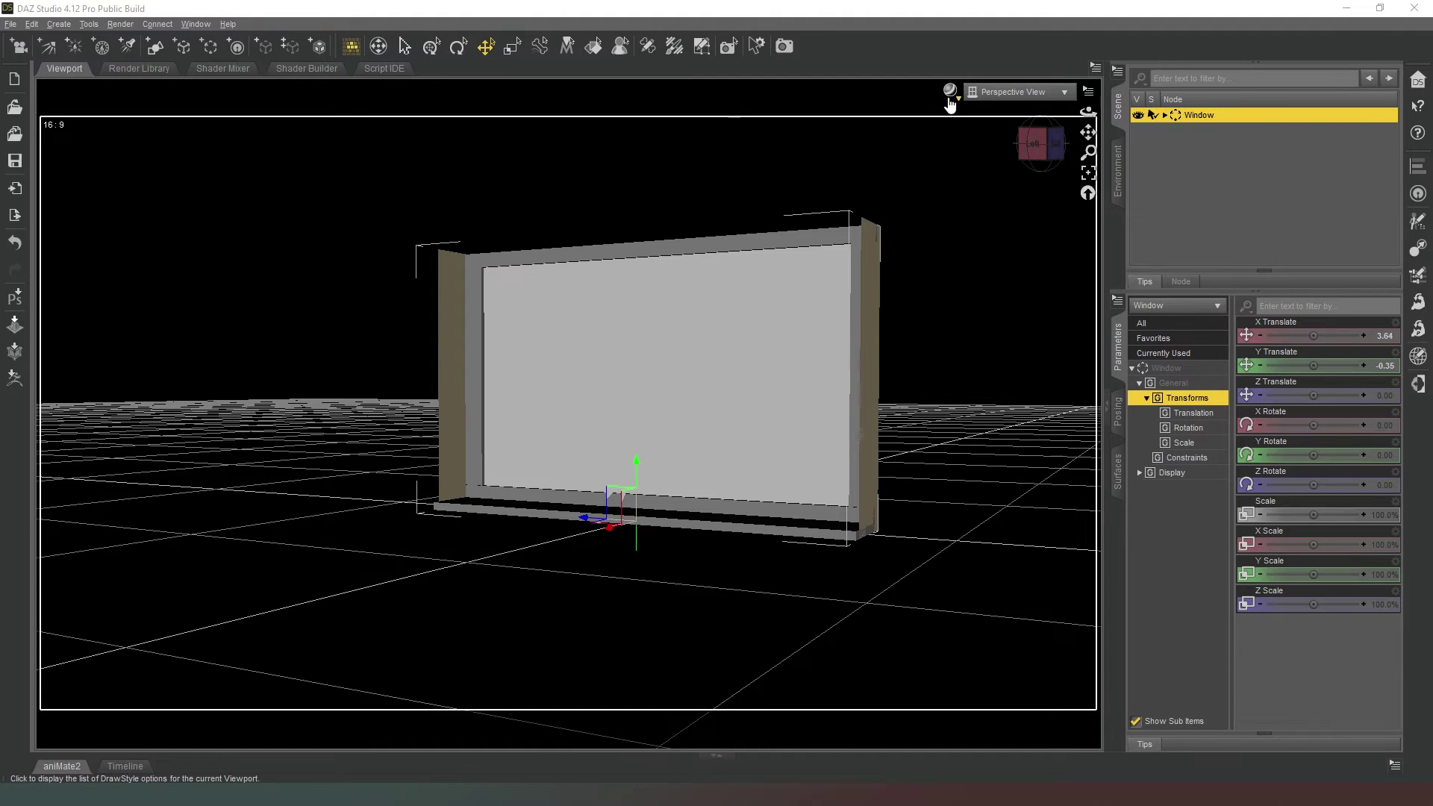
{"action": "left_click", "coordinate": [949, 91]}
{"action": "left_click", "coordinate": [976, 284]}
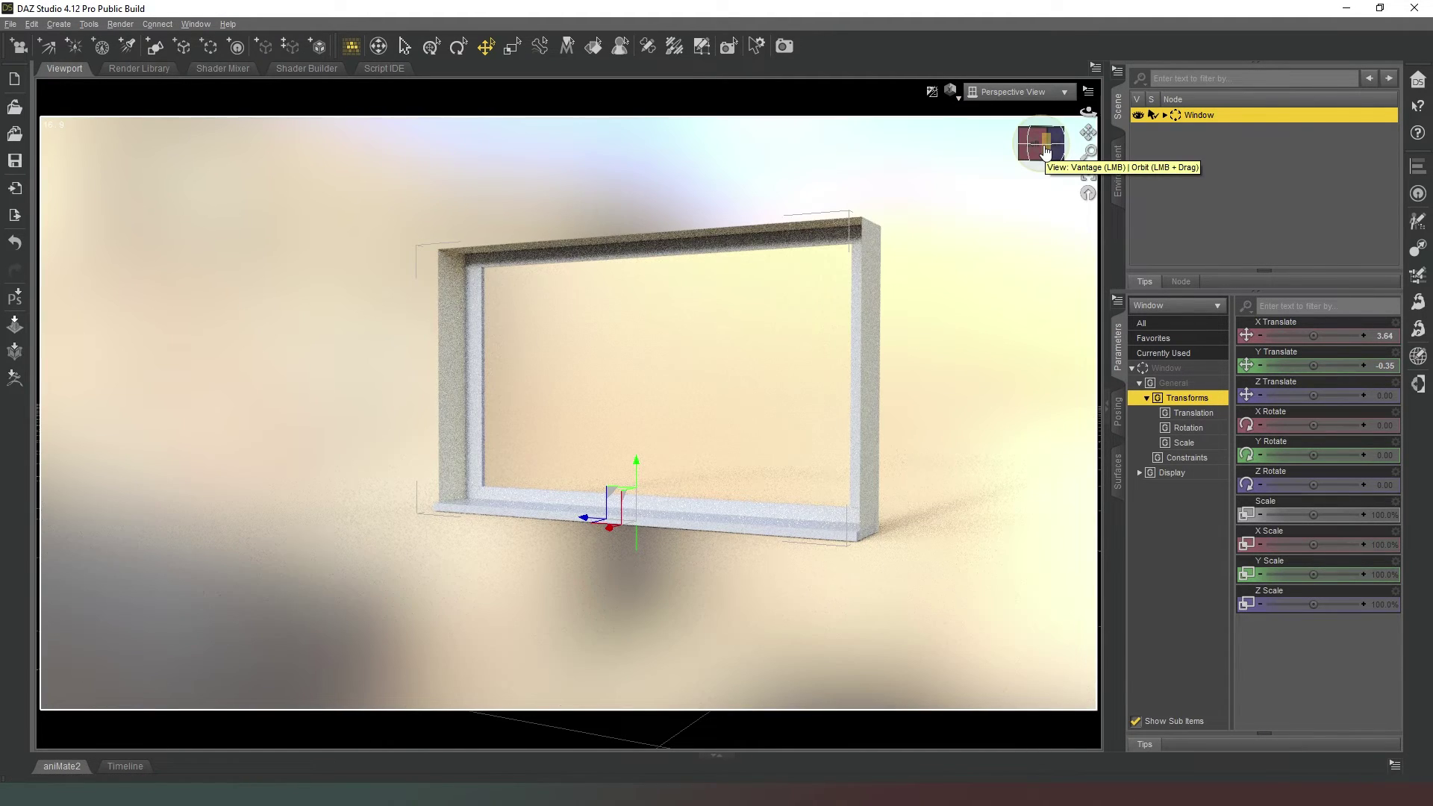
{"action": "left_click_drag", "start_coordinate": [1043, 152], "coordinate": [1062, 159]}
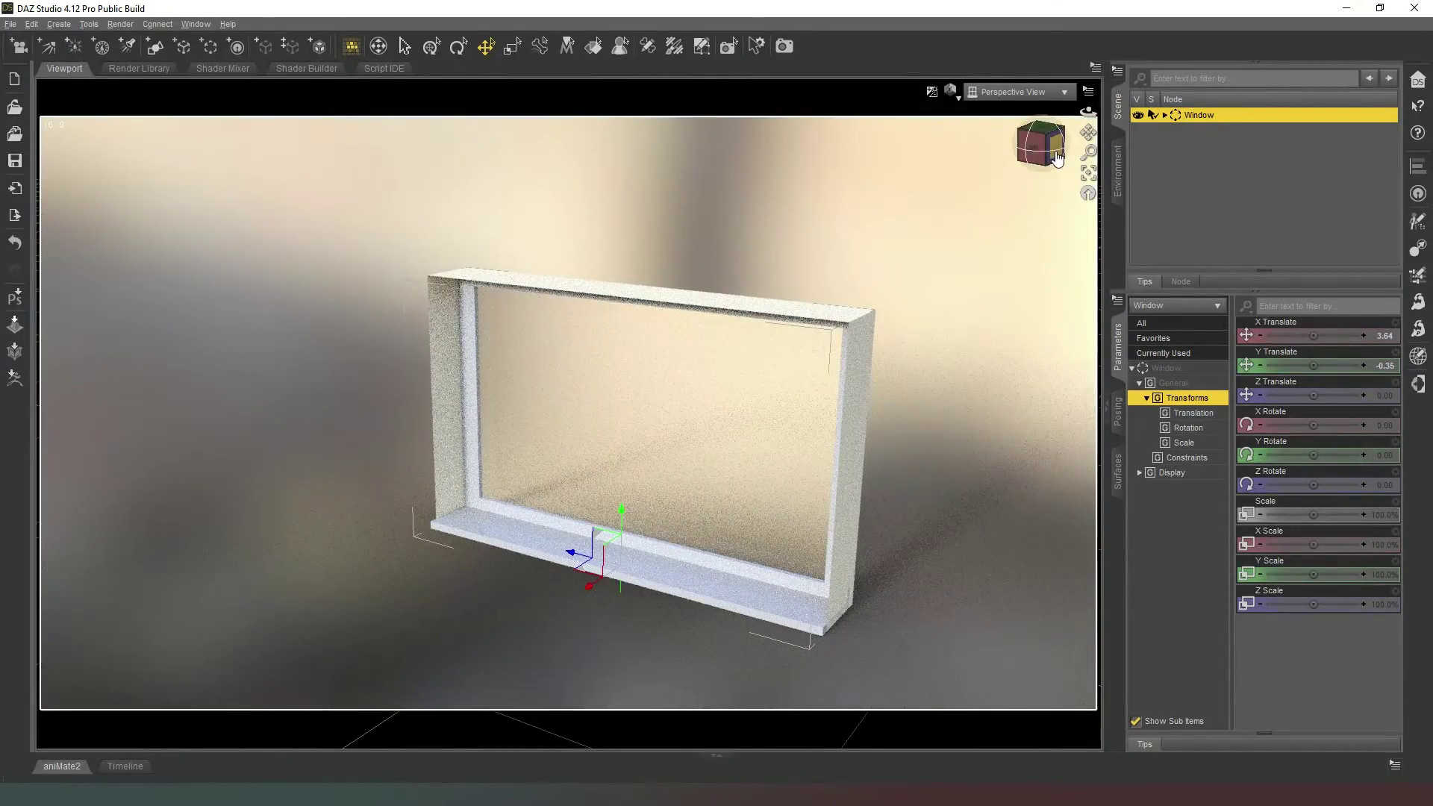
{"action": "left_click_drag", "start_coordinate": [1044, 150], "coordinate": [1022, 153]}
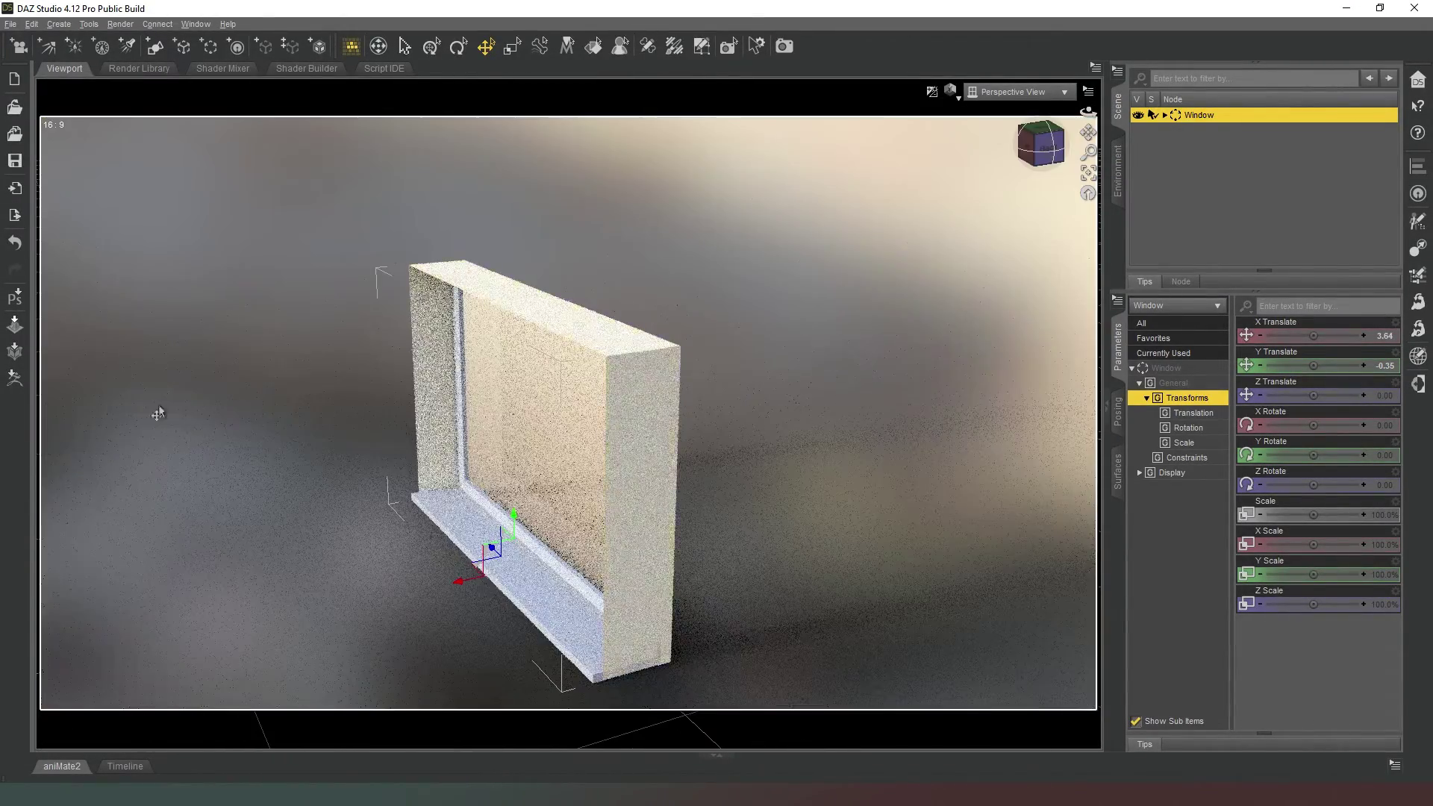